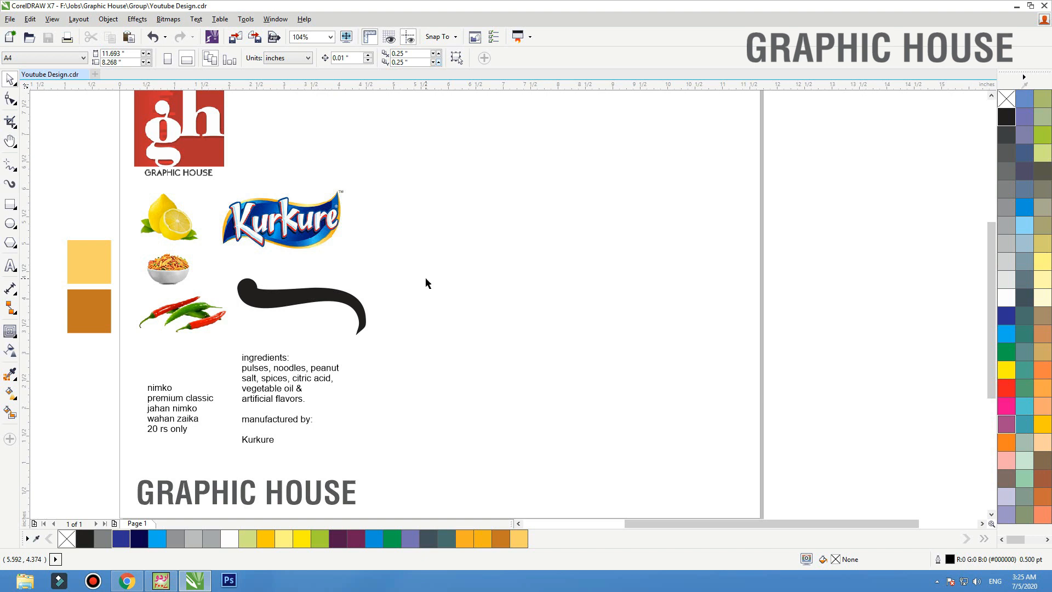
# Shift the chilli image slightly to the left and enlarge the snack bowl image above it.
pyautogui.moveTo(155, 305); pyautogui.dragTo(146, 318)
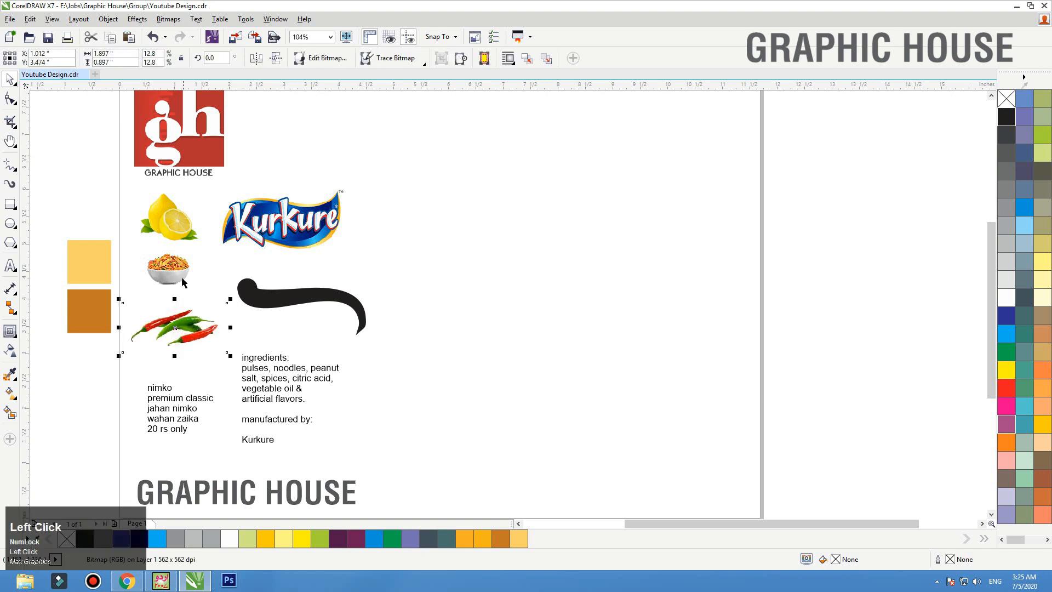
pyautogui.moveTo(184, 270); pyautogui.dragTo(222, 247)
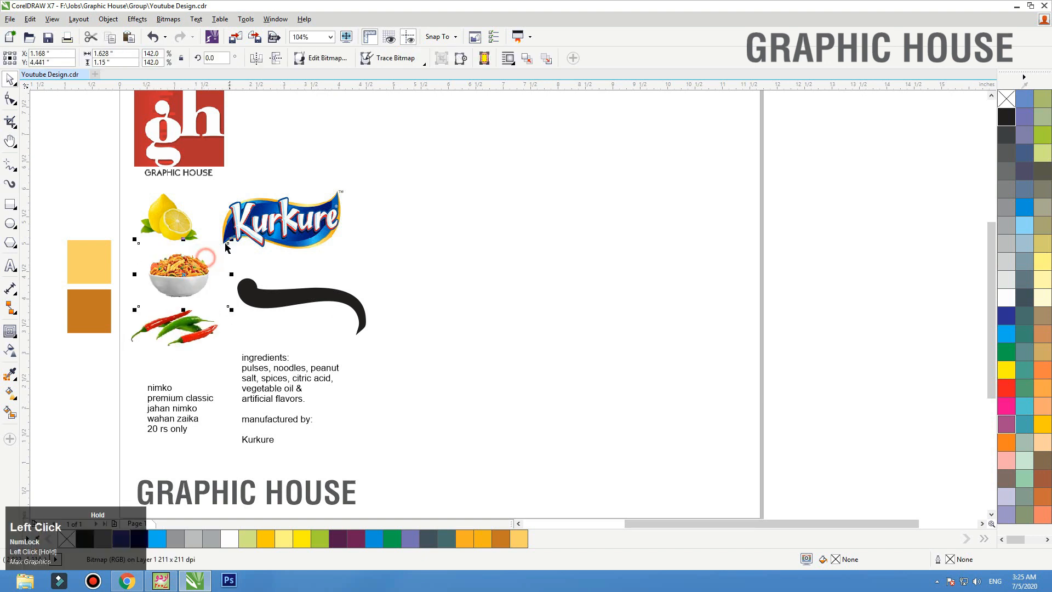
pyautogui.click(547, 264)
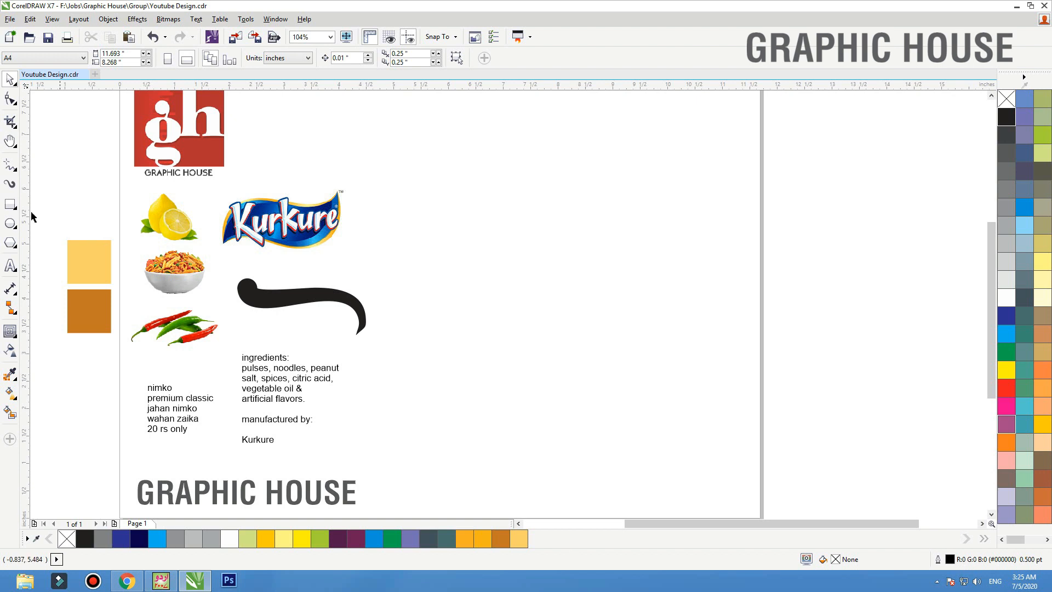
# Draw a 3.5 by 5.5 inch rectangle to the right of the source artwork, filled red with no outline.
pyautogui.click(10, 204)
pyautogui.moveTo(505, 170); pyautogui.dragTo(555, 227)
pyautogui.moveTo(618, 298); pyautogui.dragTo(679, 411)
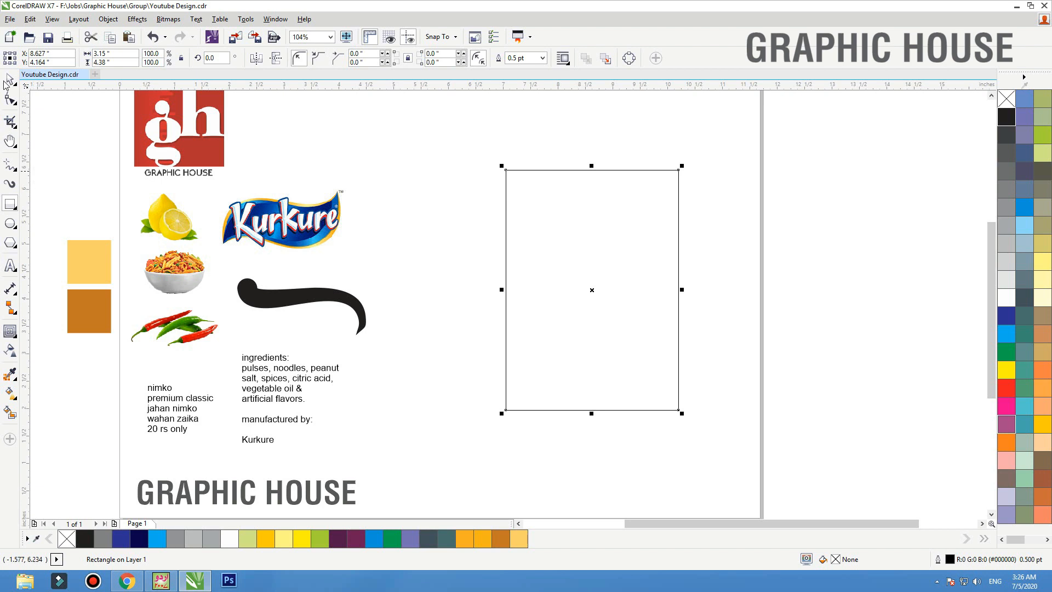
pyautogui.click(125, 52)
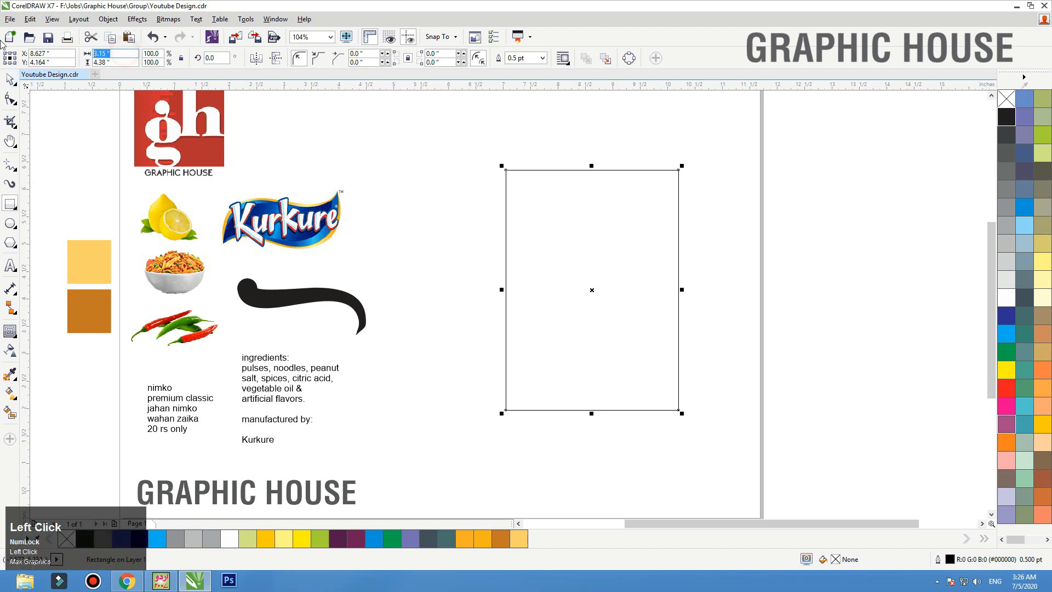
pyautogui.press('Tab')
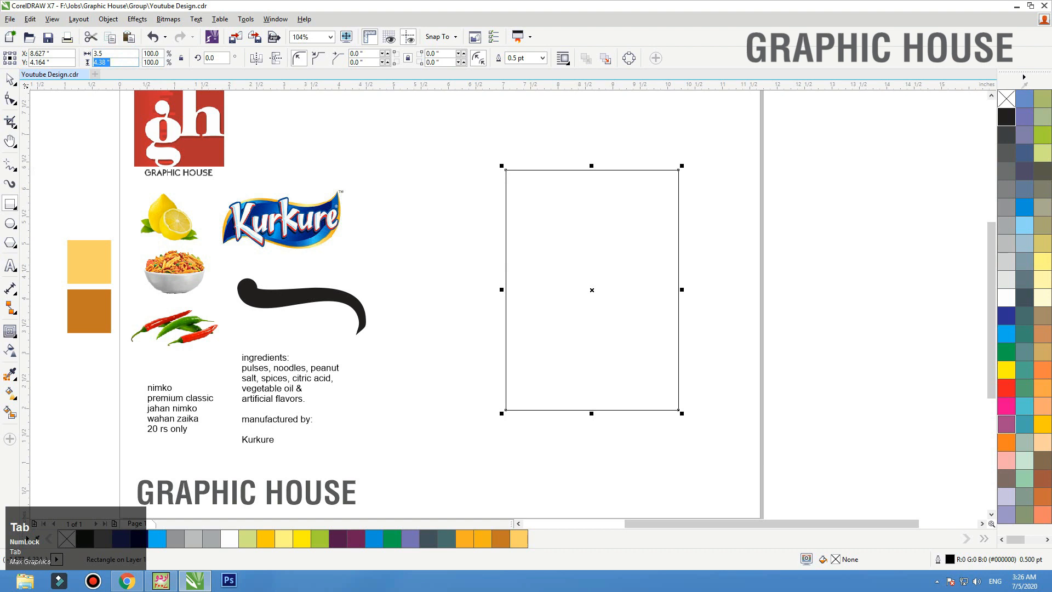
pyautogui.write('5.5')
pyautogui.press('Return')
pyautogui.press('space')
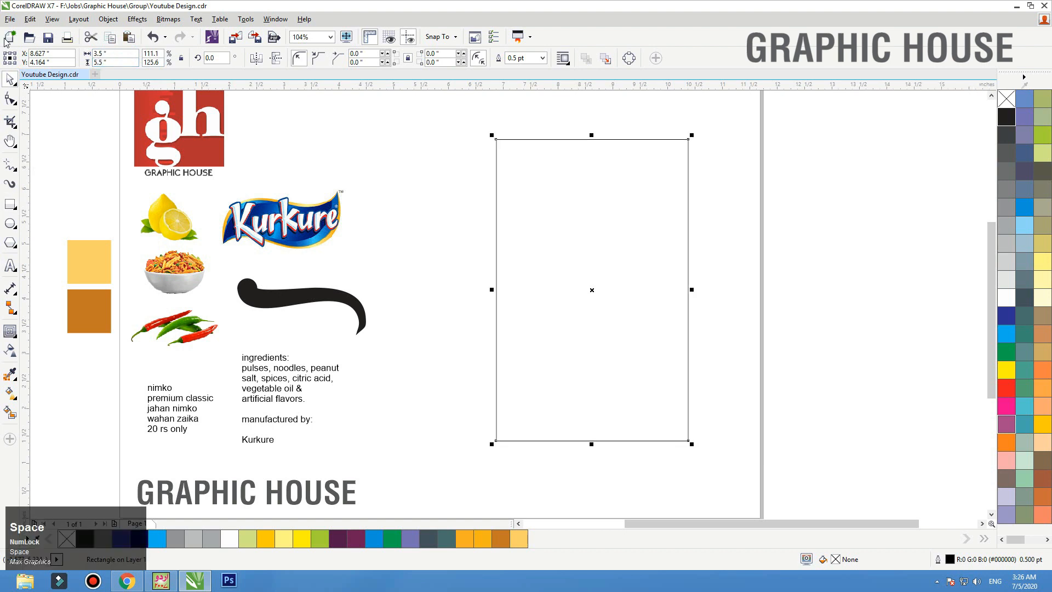
pyautogui.click(1007, 387)
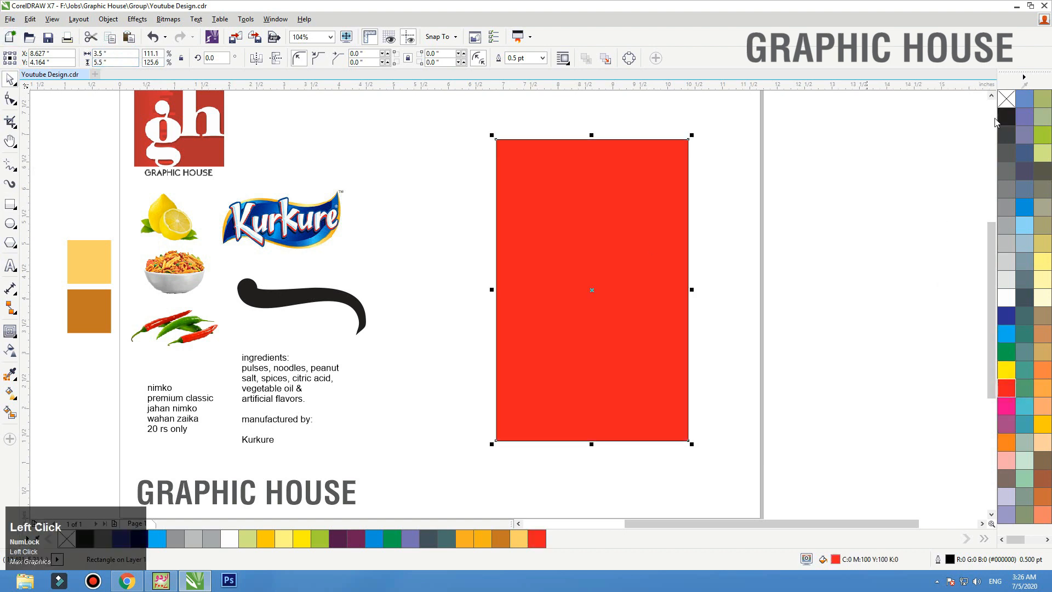
pyautogui.rightClick(1007, 100)
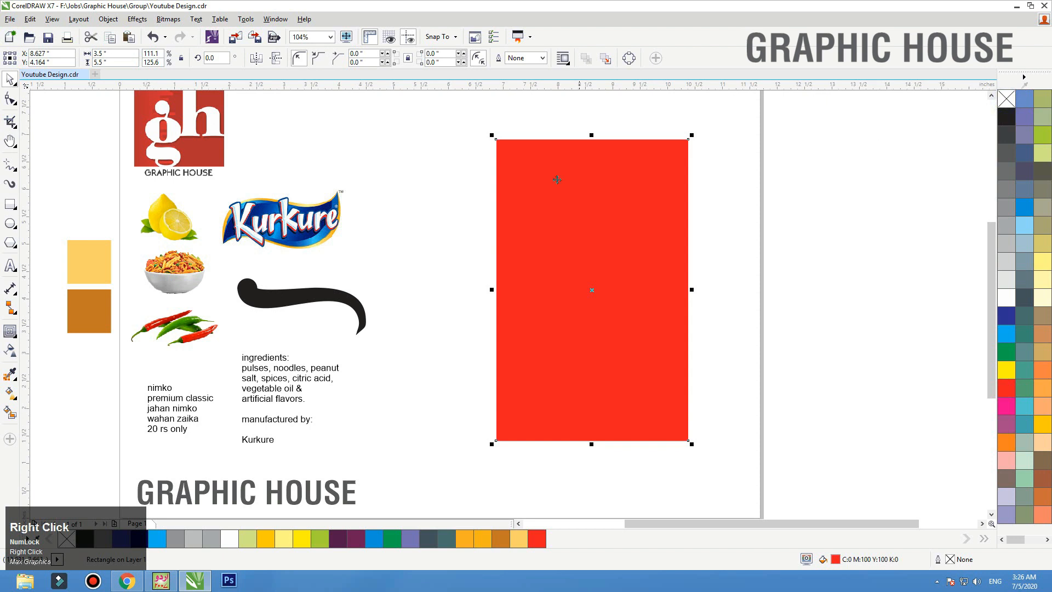
# Place a horizontally mirrored copy of the red rectangle to its right, leaving a small gap.
pyautogui.moveTo(491, 289); pyautogui.dragTo(811, 299)
pyautogui.rightClick(791, 289)
pyautogui.hotkey('shift', 'F2')
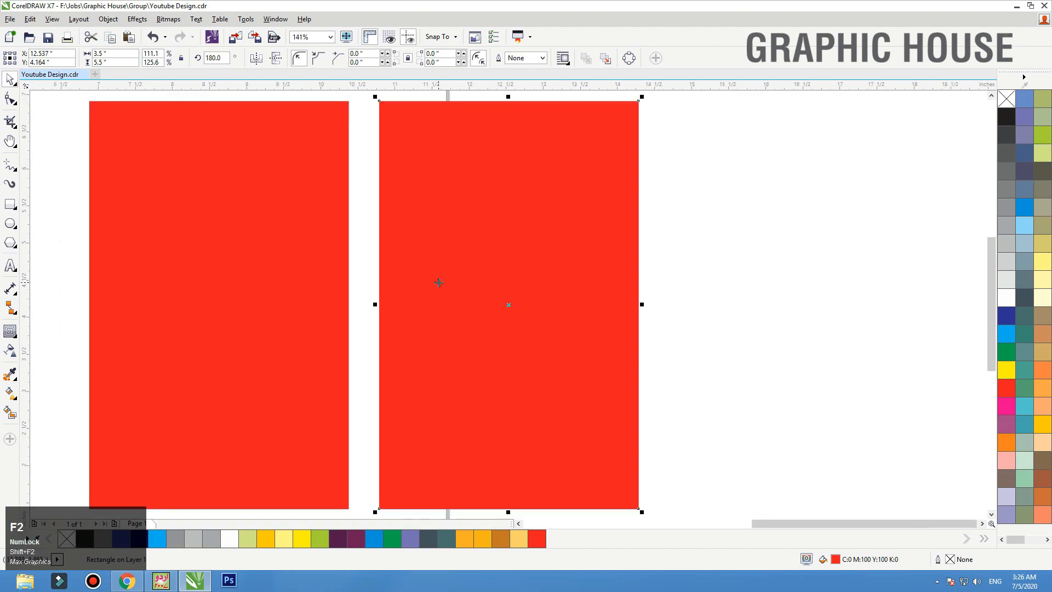
pyautogui.click(116, 56)
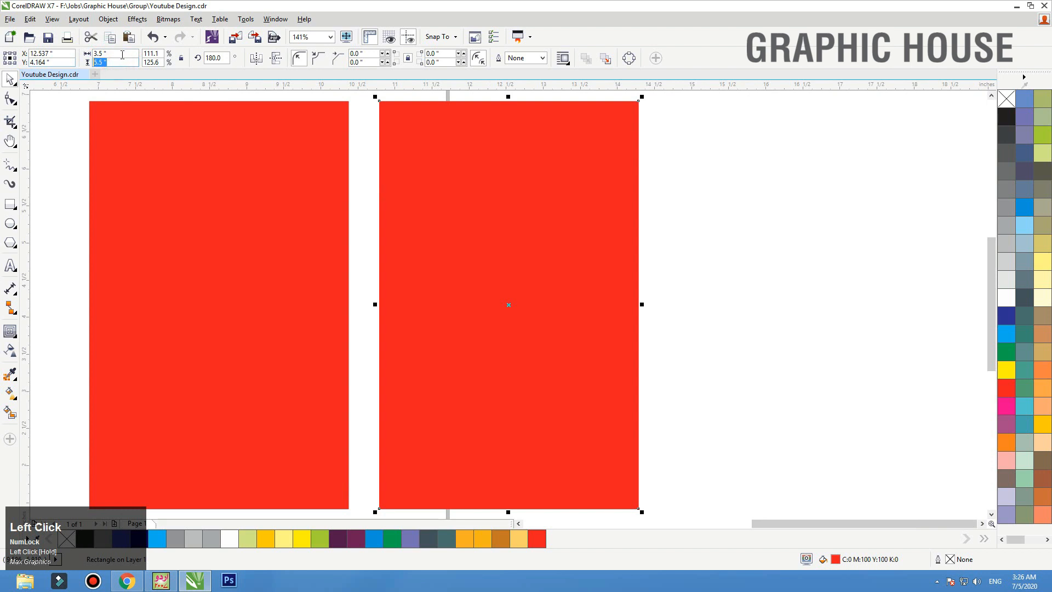
pyautogui.click(472, 264)
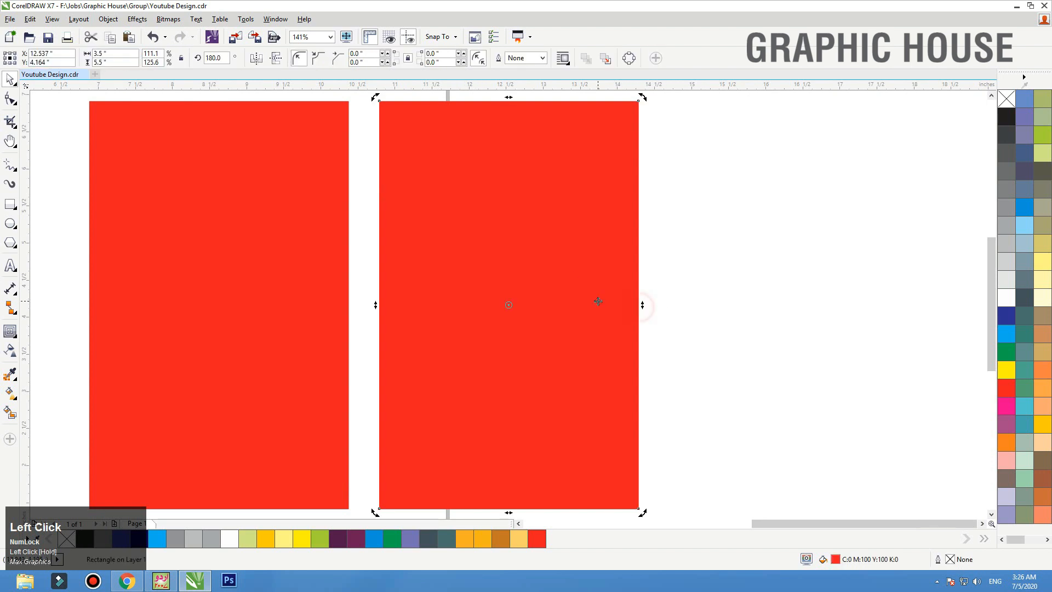
# Make a copy of the second red rectangle narrowed to about 1.2 inches from its left edge, and fill it dark teal.
pyautogui.click(641, 305)
pyautogui.moveTo(642, 305); pyautogui.dragTo(472, 300)
pyautogui.rightClick(472, 300)
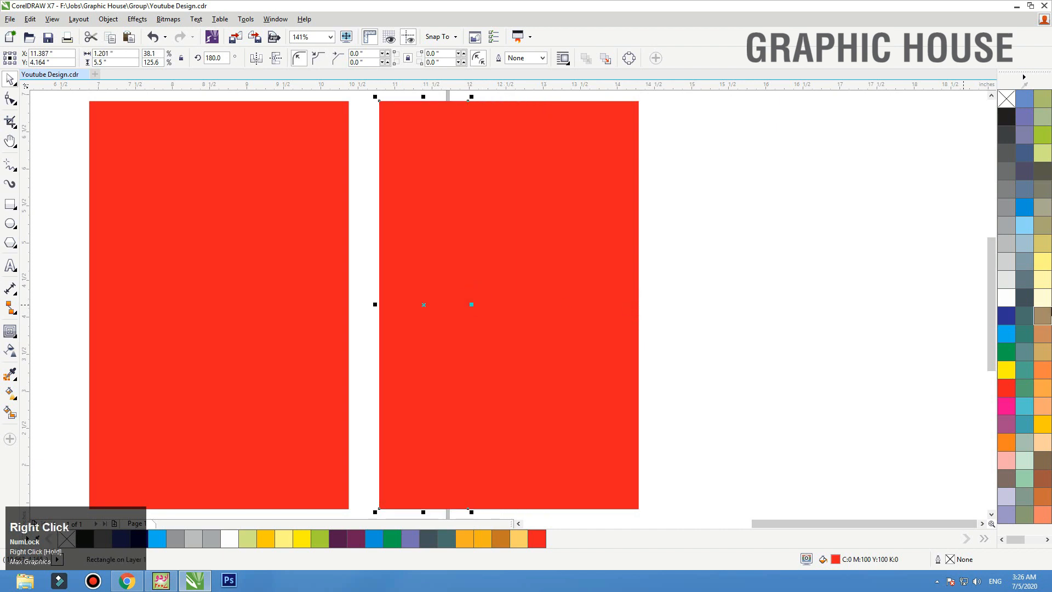
pyautogui.click(1017, 340)
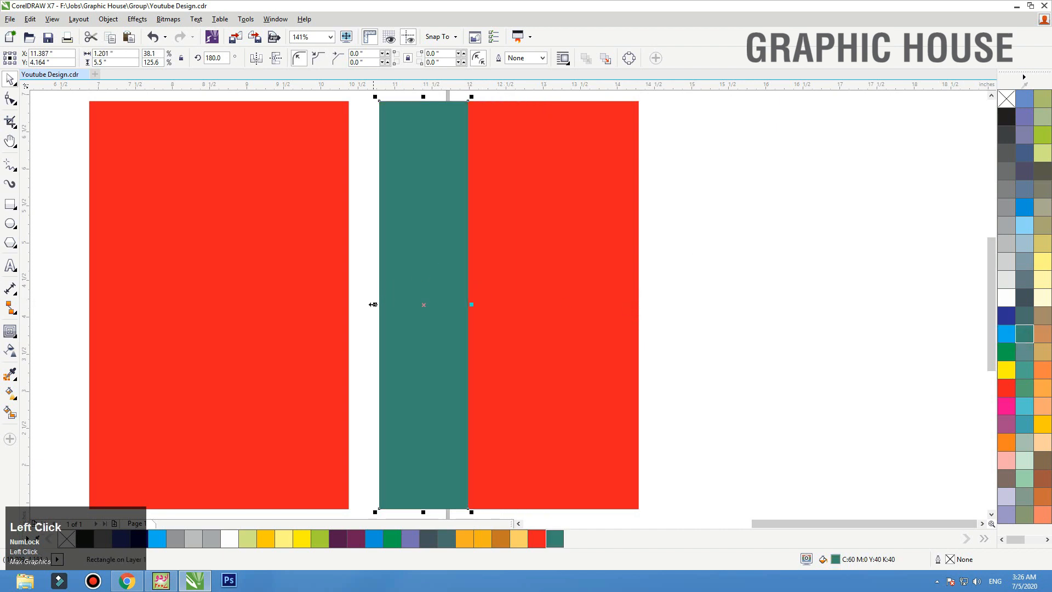
# Mirror a cream-filled copy of the teal strip to its right, and stretch both strips together to the red rectangle's full width.
pyautogui.moveTo(373, 305); pyautogui.dragTo(485, 305)
pyautogui.keyDown('ctrl'); pyautogui.rightClick(486, 305); pyautogui.keyUp('ctrl')
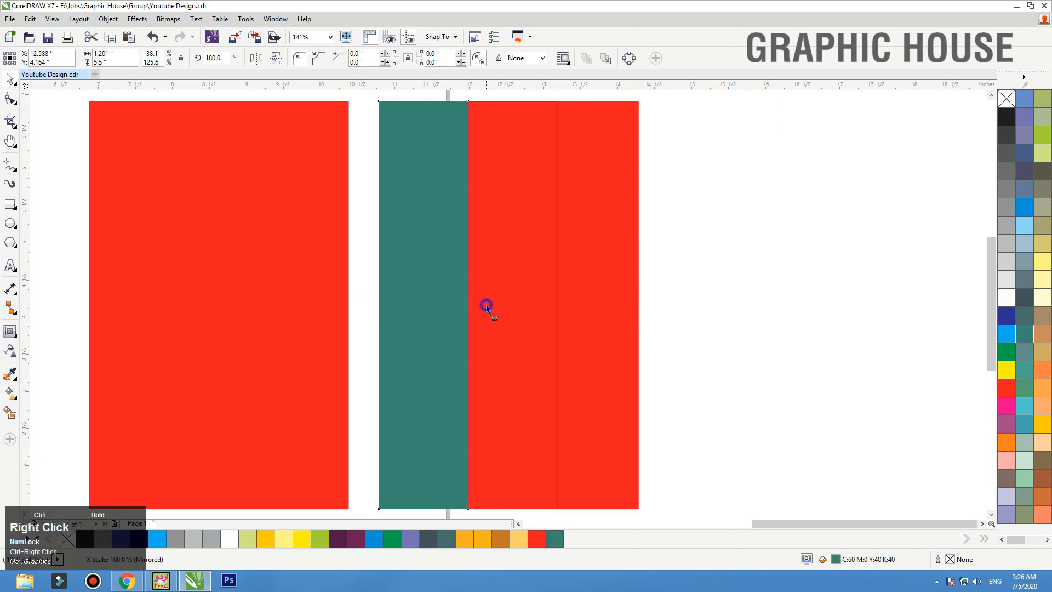
pyautogui.click(1042, 280)
pyautogui.keyDown('shift'); pyautogui.click(426, 224); pyautogui.keyUp('shift')
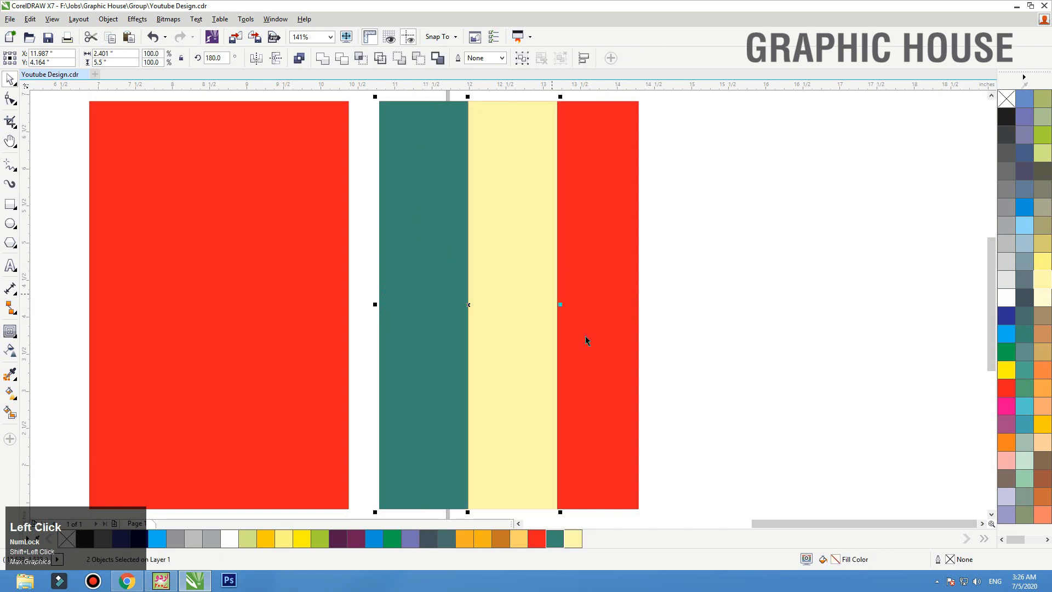
pyautogui.moveTo(561, 305); pyautogui.dragTo(641, 306)
pyautogui.click(669, 357)
# Move the cream and teal strips apart and delete the second red rectangle beneath them.
pyautogui.moveTo(586, 350); pyautogui.dragTo(718, 349)
pyautogui.moveTo(437, 345); pyautogui.dragTo(387, 340)
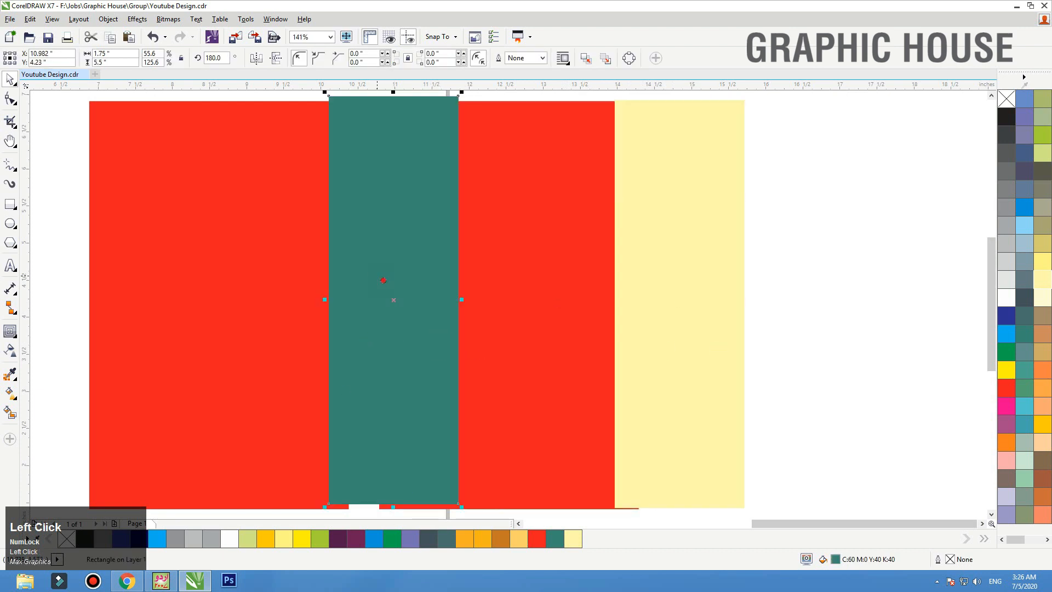
pyautogui.moveTo(383, 280); pyautogui.dragTo(393, 284)
pyautogui.click(538, 227)
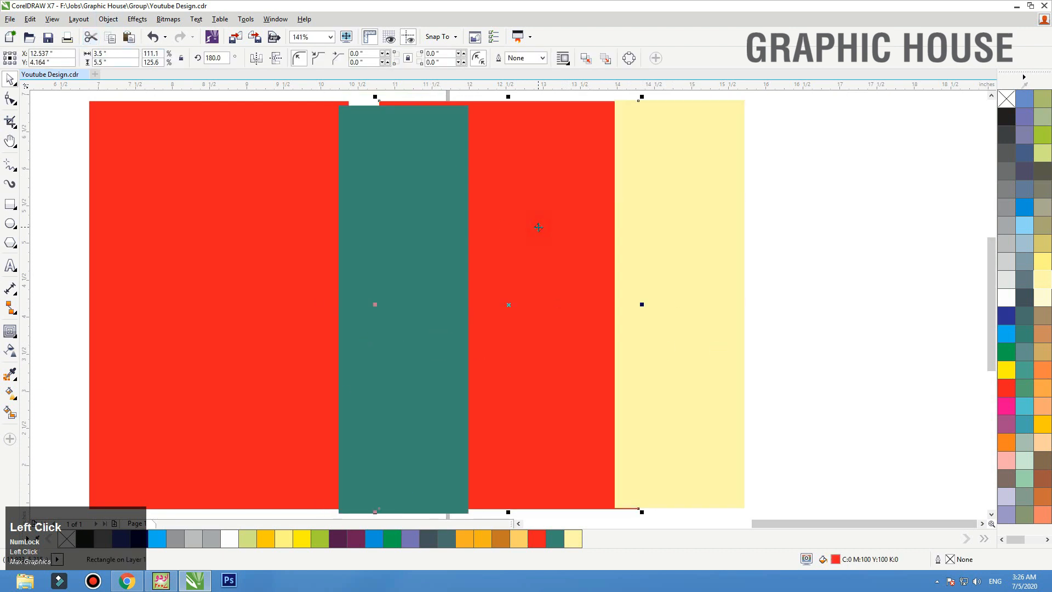
pyautogui.press('Delete')
# Snap the teal strip flush against the right edge of the remaining red rectangle.
pyautogui.moveTo(392, 223); pyautogui.dragTo(446, 223)
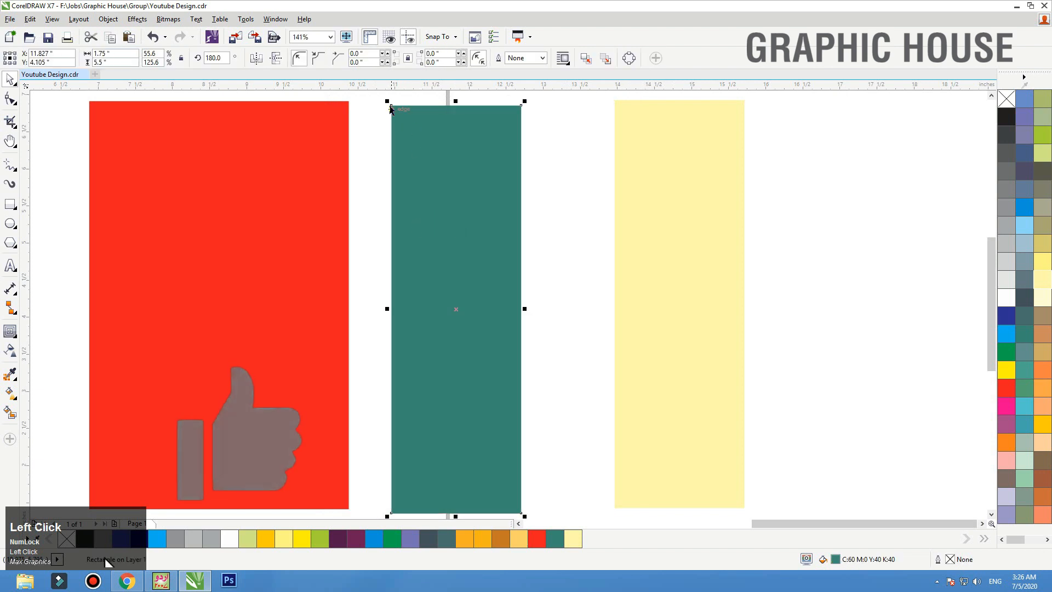
pyautogui.moveTo(390, 106); pyautogui.dragTo(355, 102)
# Place a copy of the cream strip against the red rectangle's left edge and delete the original strip.
pyautogui.click(646, 231)
pyautogui.press('F3')
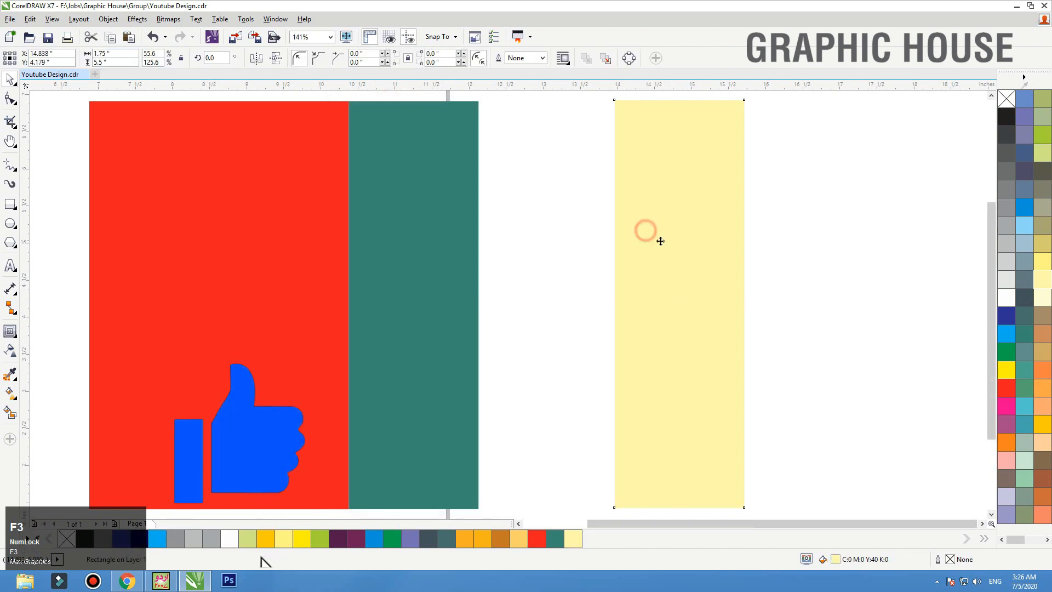
pyautogui.moveTo(704, 165); pyautogui.dragTo(356, 165)
pyautogui.rightClick(355, 165)
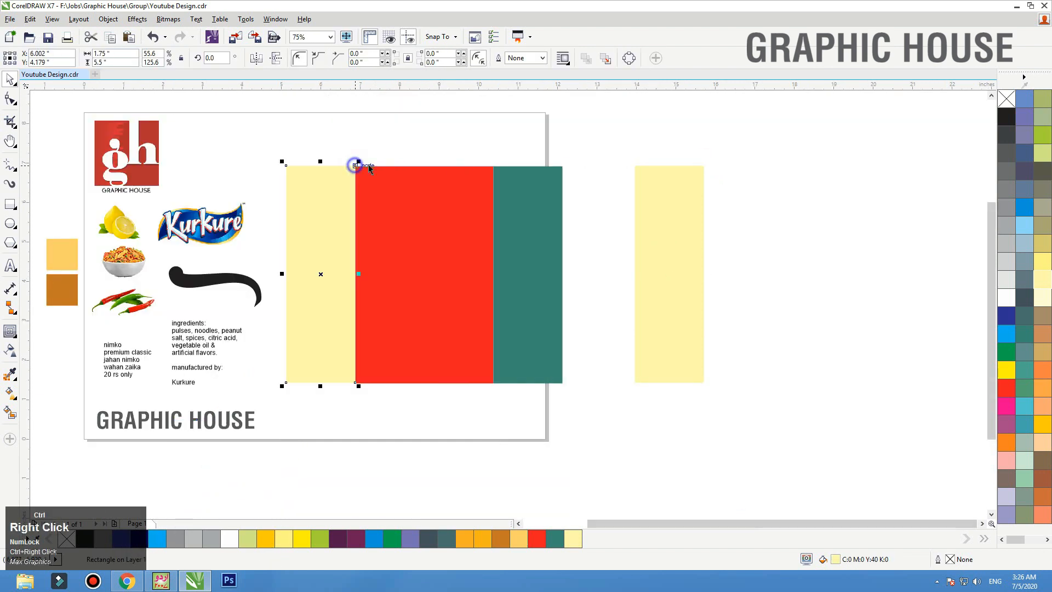
pyautogui.click(657, 259)
pyautogui.press('Delete')
pyautogui.moveTo(606, 136); pyautogui.dragTo(276, 438)
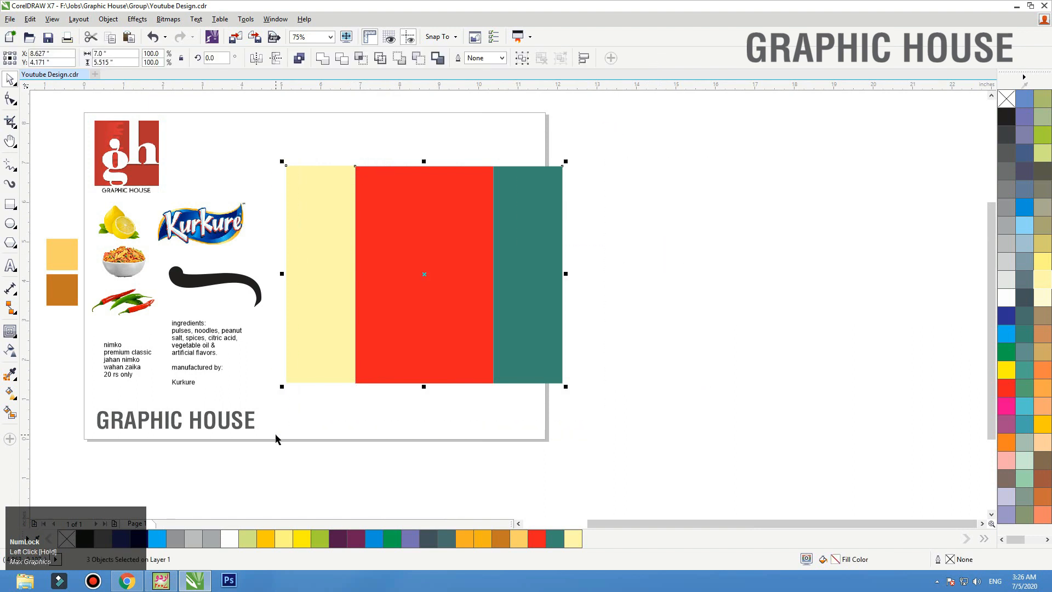
pyautogui.click(639, 188)
# Draw a straight horizontal line 7 inches long across all three panels, just below their top edge, with the Freehand tool.
pyautogui.press('F2')
pyautogui.moveTo(659, 137); pyautogui.dragTo(207, 359)
pyautogui.click(410, 248)
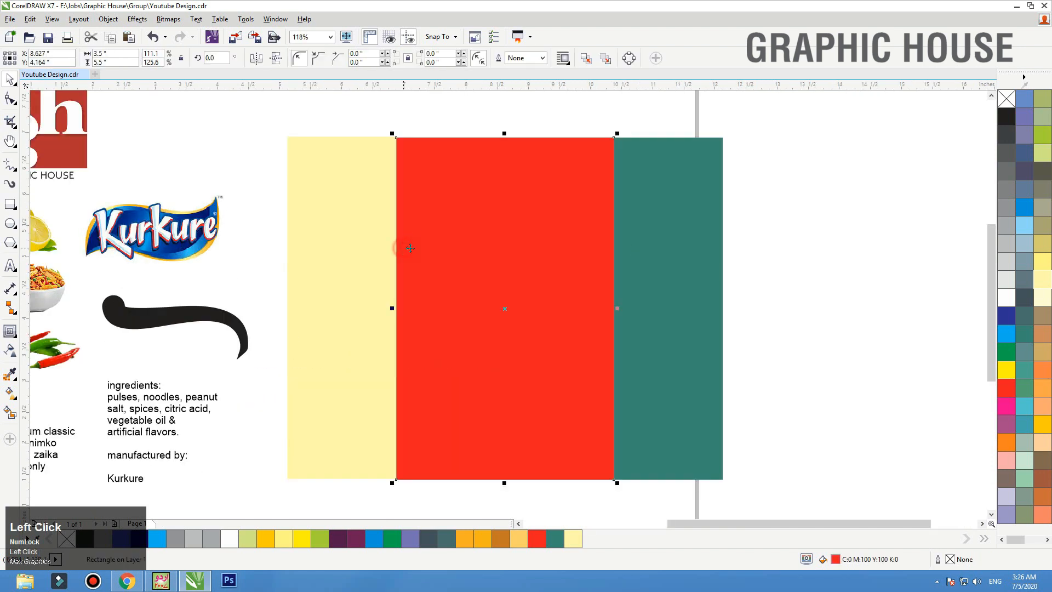
pyautogui.click(253, 155)
pyautogui.click(11, 165)
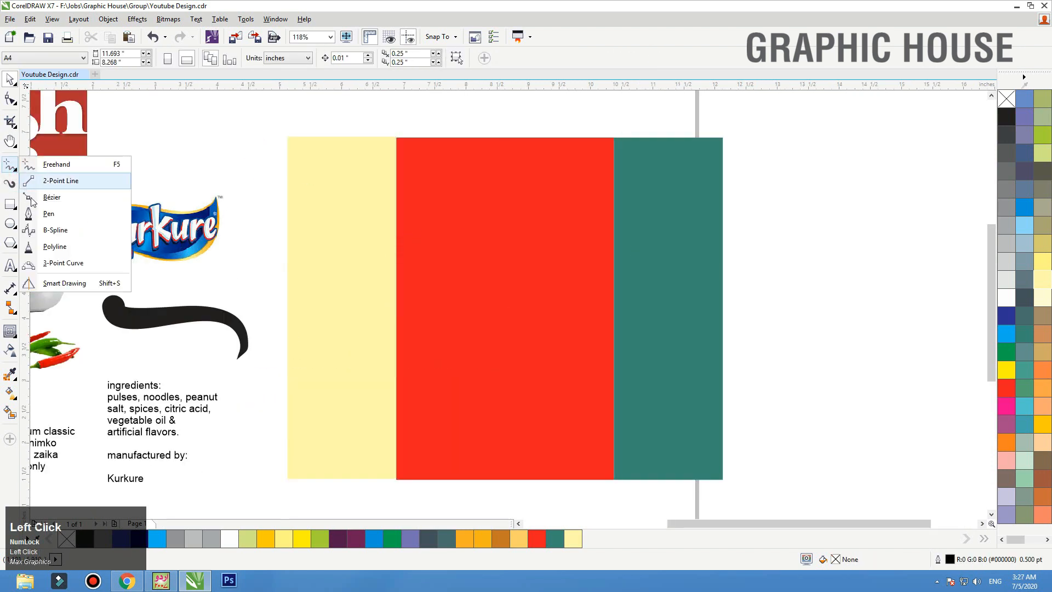
pyautogui.click(39, 167)
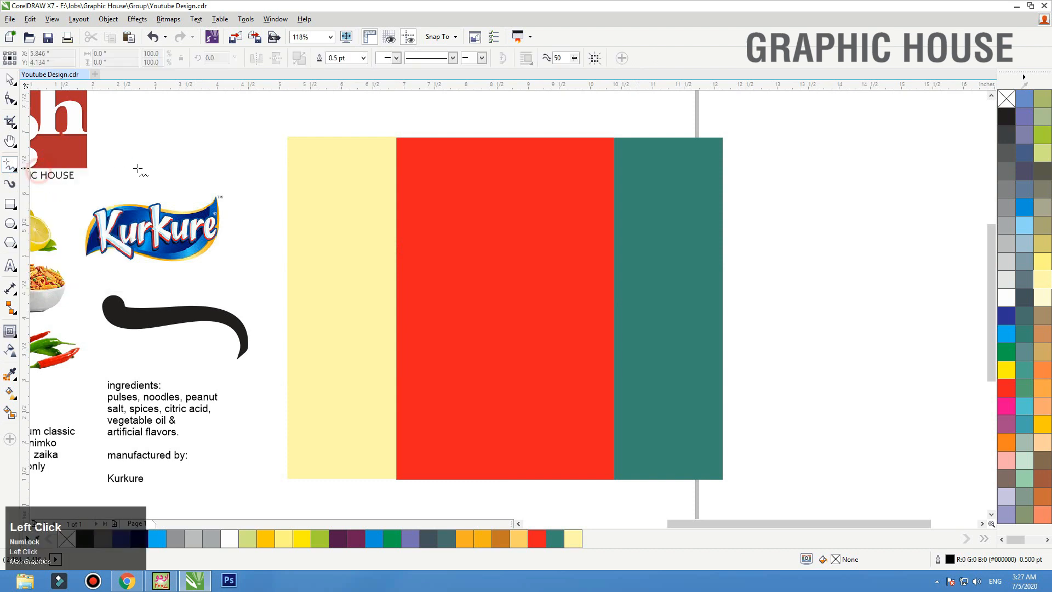
pyautogui.click(291, 152)
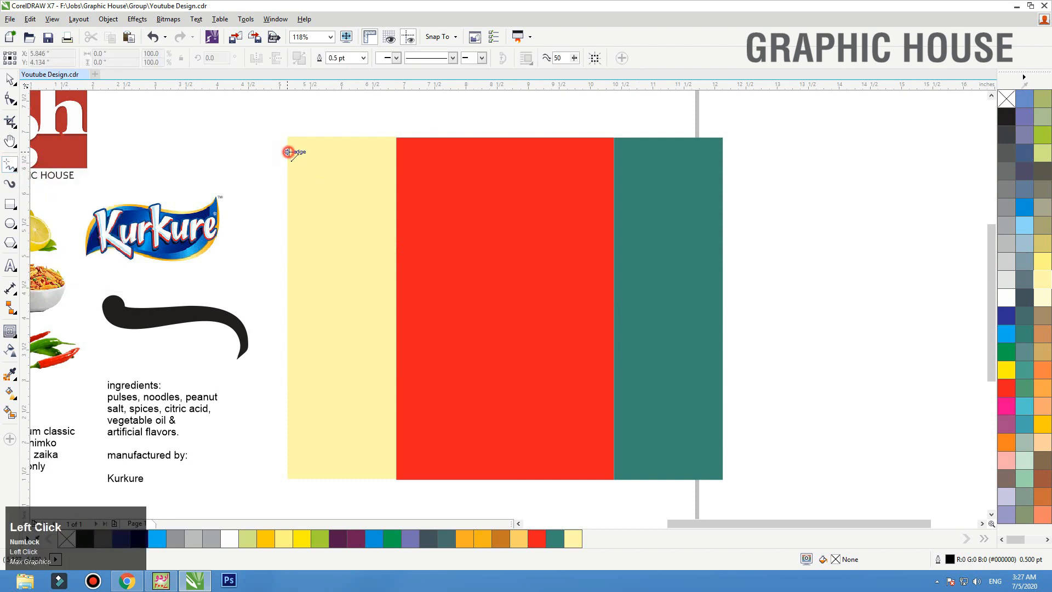
pyautogui.keyDown('ctrl'); pyautogui.click(722, 159); pyautogui.keyUp('ctrl')
pyautogui.press('space')
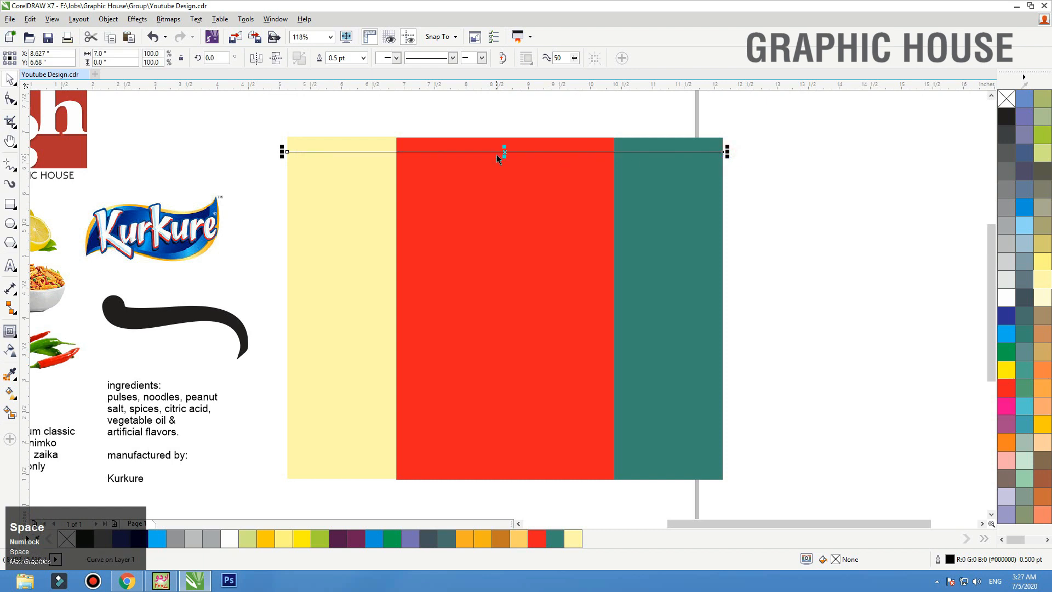
# Copy the horizontal line straight down to just above the bottom edge of the three panels.
pyautogui.moveTo(496, 154); pyautogui.dragTo(517, 462)
pyautogui.rightClick(518, 462)
pyautogui.click(505, 388)
pyautogui.hotkey('ctrl', 'z')
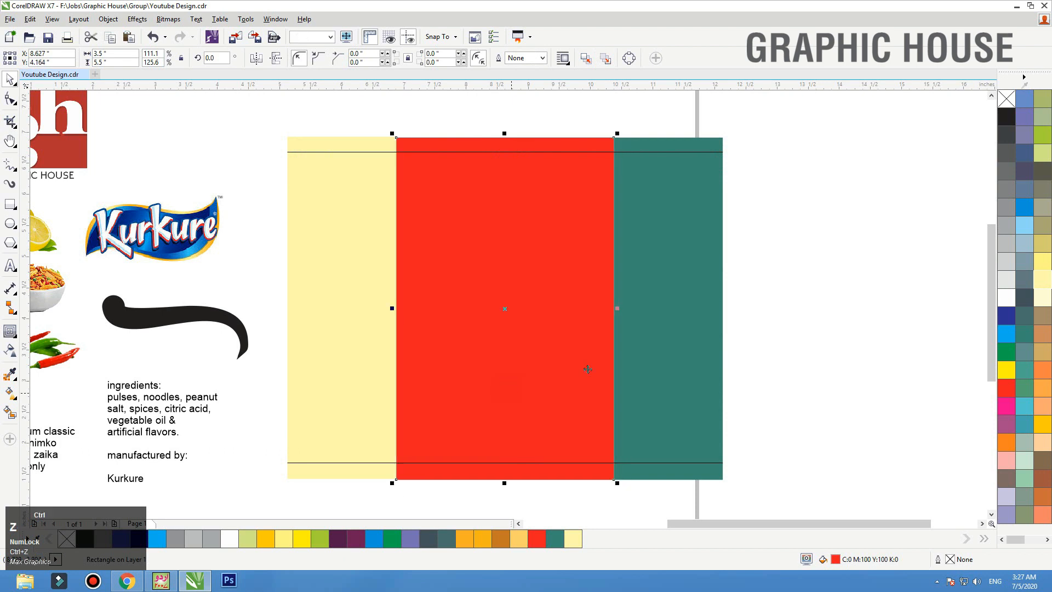
# Create a narrow strip about 0.2 inch wide from the teal panel along its outer right edge, and fill it light gray.
pyautogui.click(694, 307)
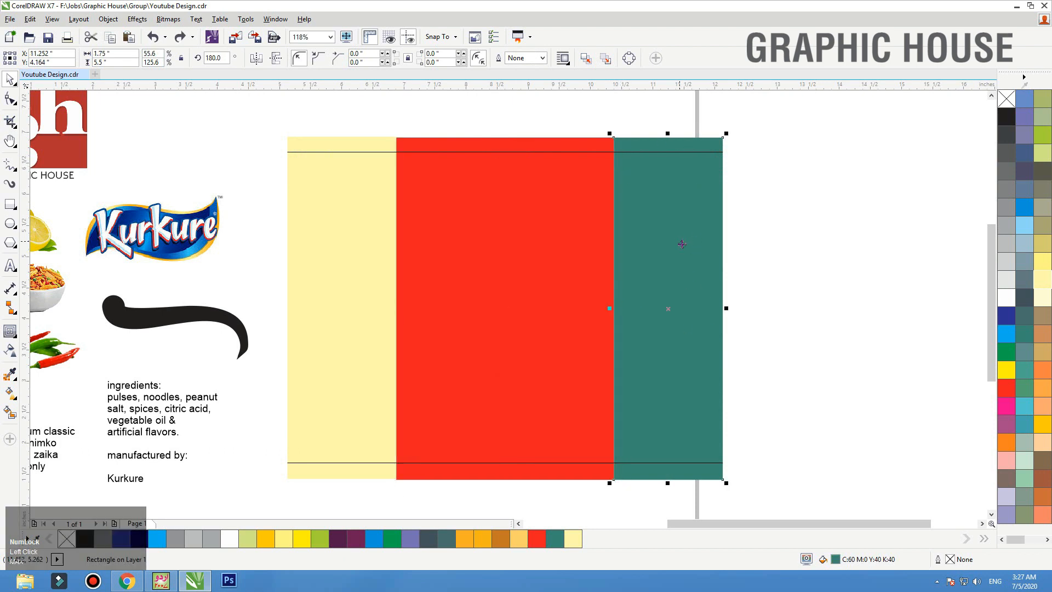
pyautogui.moveTo(609, 309); pyautogui.dragTo(734, 310)
pyautogui.rightClick(730, 310)
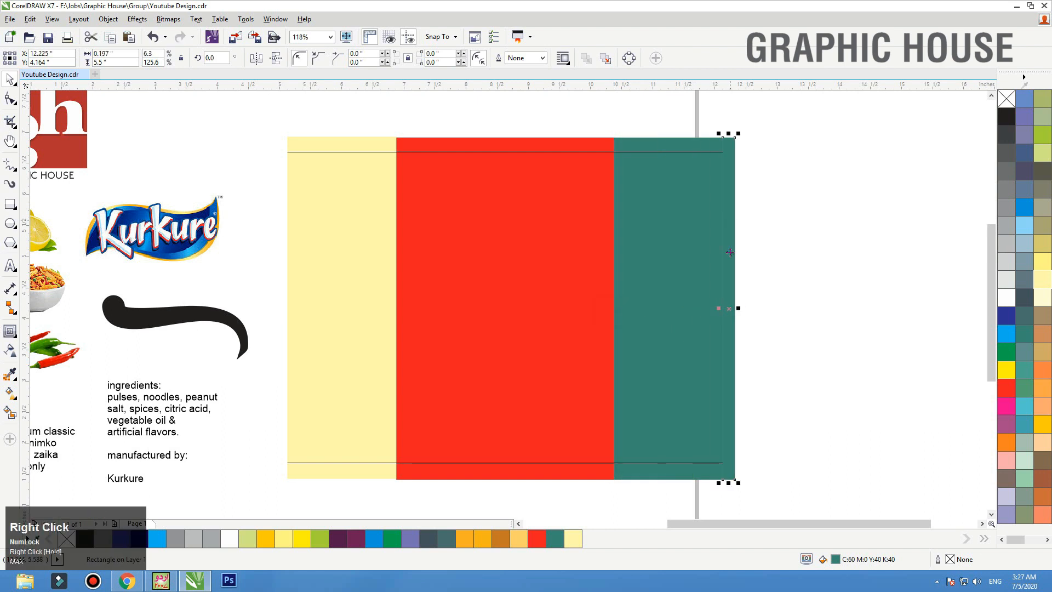
pyautogui.click(1007, 244)
# Make a black-filled copy of the gray strip, shortened to the small area above the upper horizontal line.
pyautogui.press('F2')
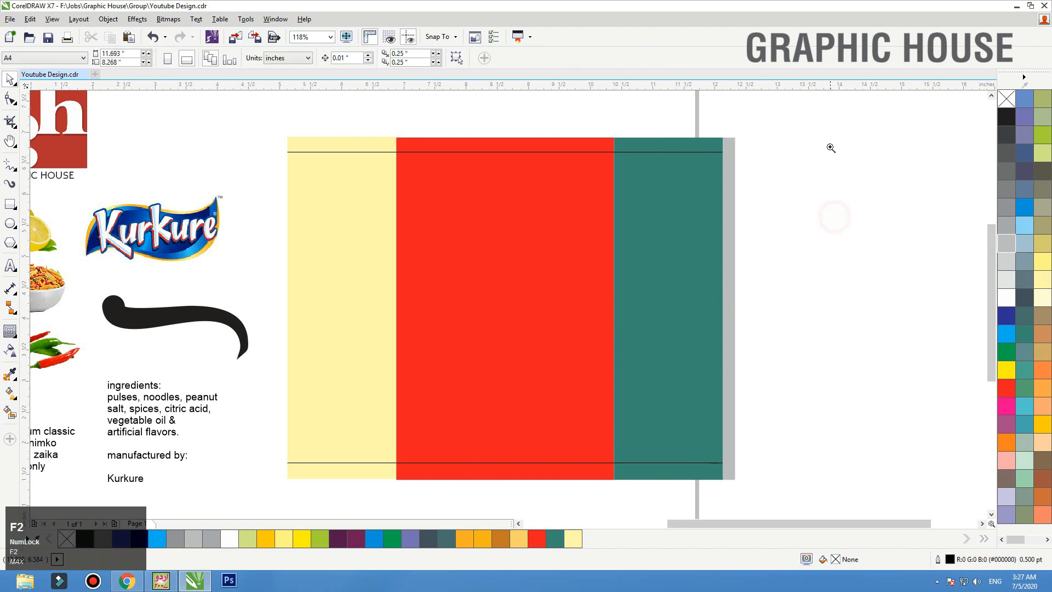
pyautogui.click(829, 148)
pyautogui.hotkey('shift', 'F2')
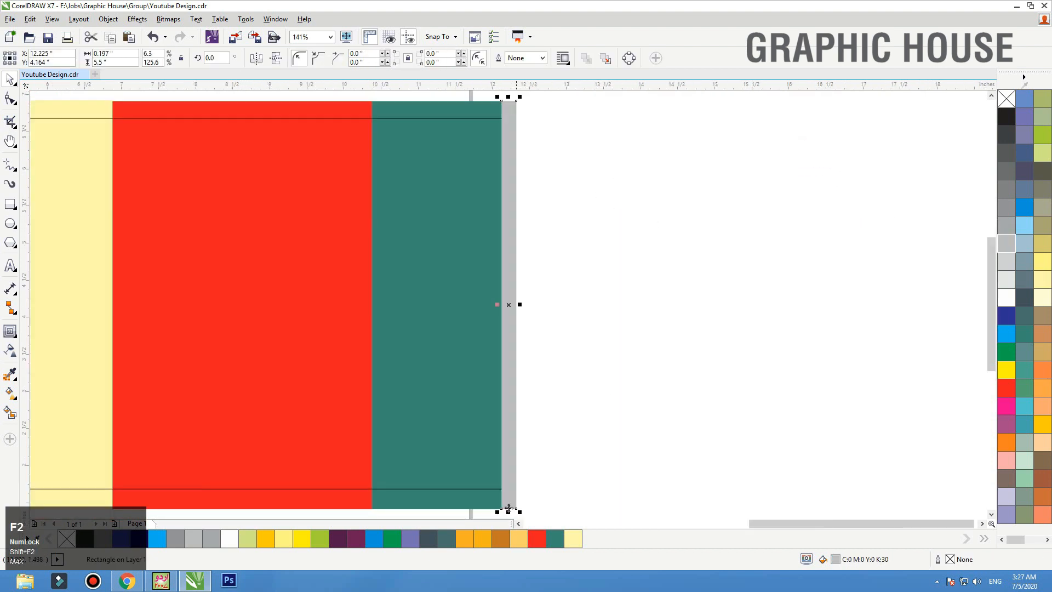
pyautogui.moveTo(508, 512); pyautogui.dragTo(511, 128)
pyautogui.rightClick(512, 124)
pyautogui.click(719, 167)
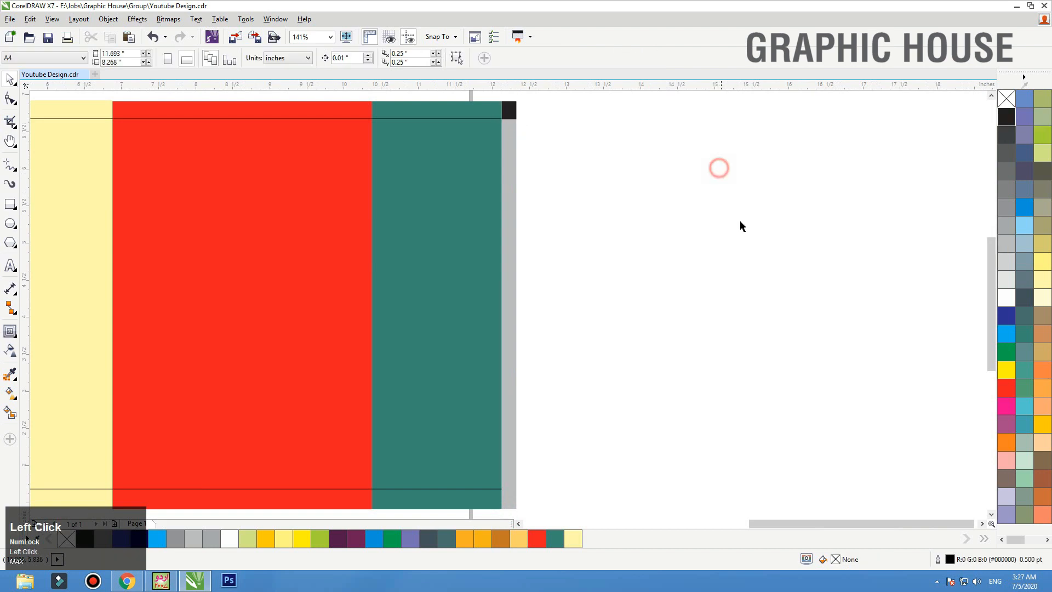
# Recolor the teal, red and cream panels with the same lime green fill.
pyautogui.press('F4')
pyautogui.click(789, 241)
pyautogui.keyDown('shift'); pyautogui.click(700, 235); pyautogui.keyUp('shift')
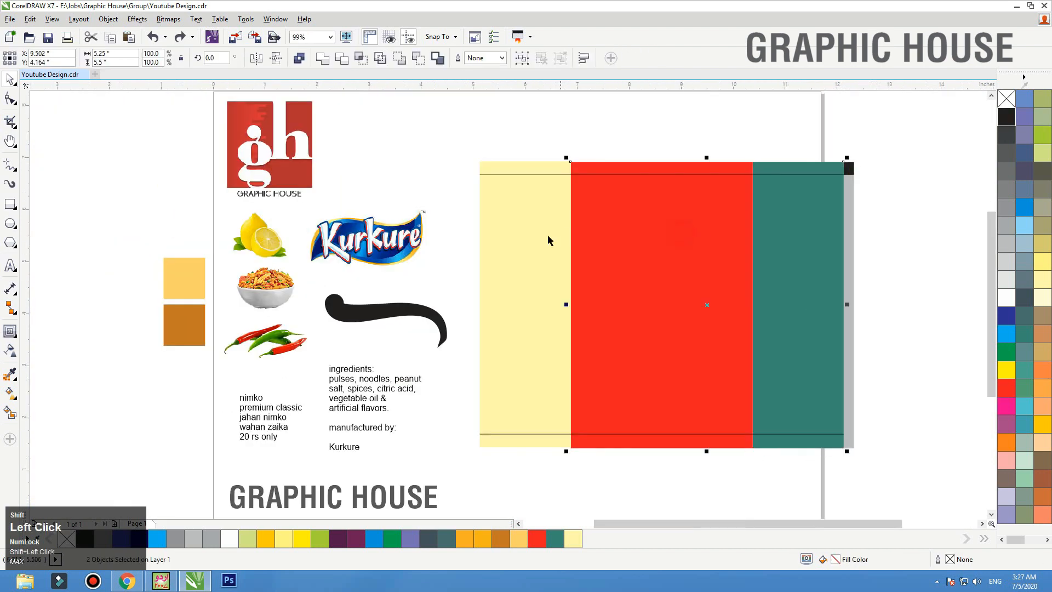
pyautogui.keyDown('shift'); pyautogui.click(542, 236); pyautogui.keyUp('shift')
pyautogui.click(1043, 134)
pyautogui.click(723, 130)
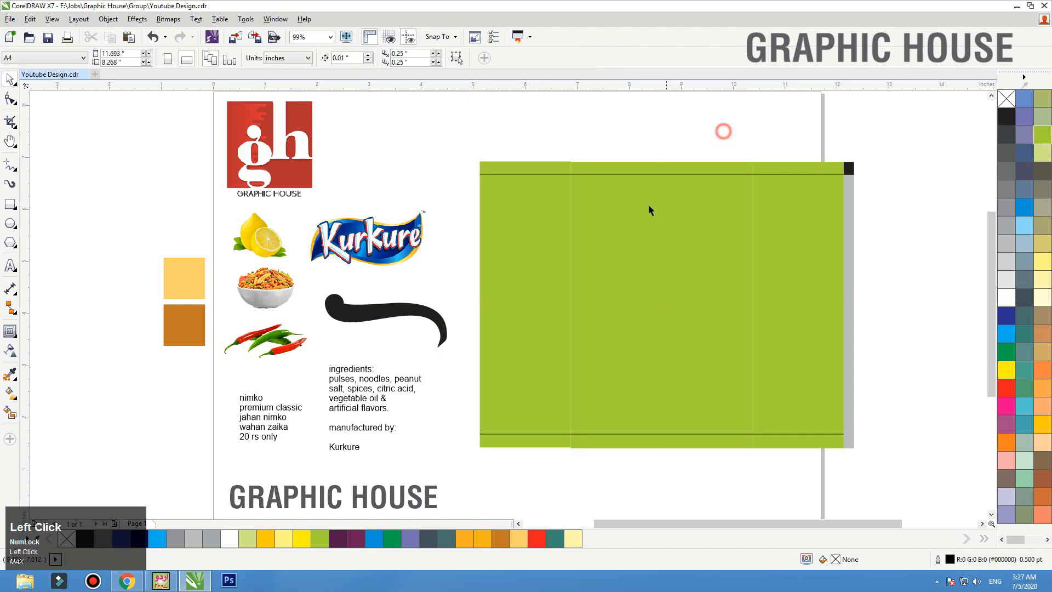
# Add one-step inward contours to the center and left green panels, offset 0.272 inch and about 0.337 inch.
pyautogui.moveTo(655, 219); pyautogui.dragTo(668, 243)
pyautogui.hotkey('ctrl', 'z')
pyautogui.click(10, 331)
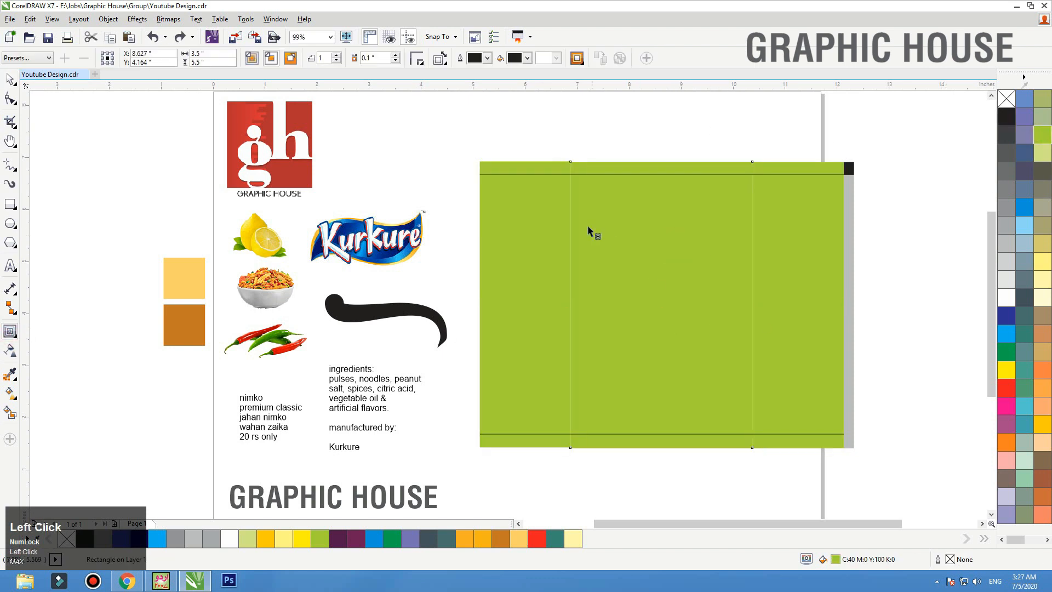
pyautogui.moveTo(587, 225); pyautogui.dragTo(594, 233)
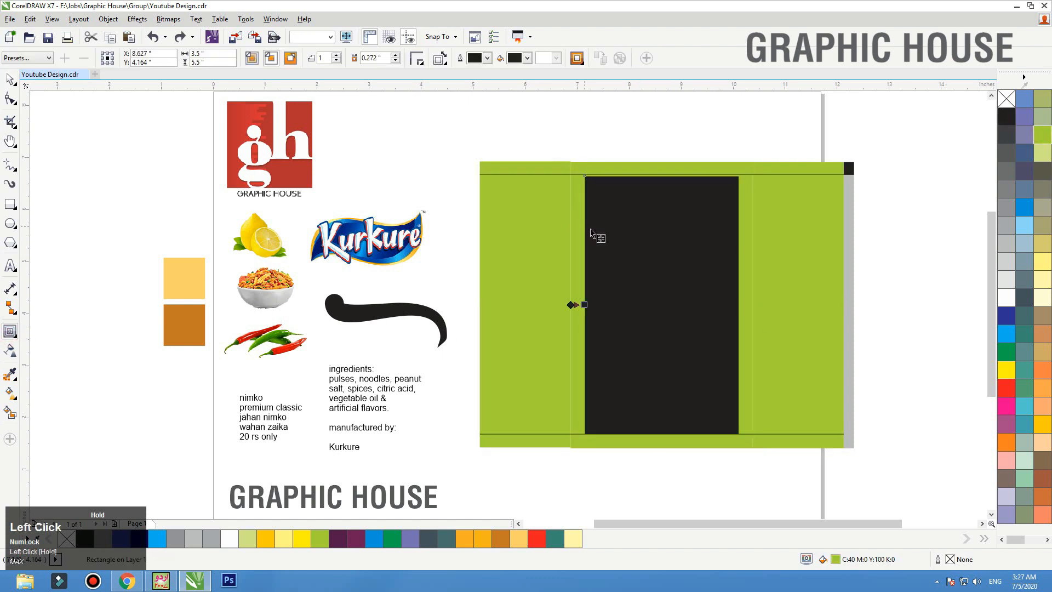
pyautogui.moveTo(490, 248); pyautogui.dragTo(548, 228)
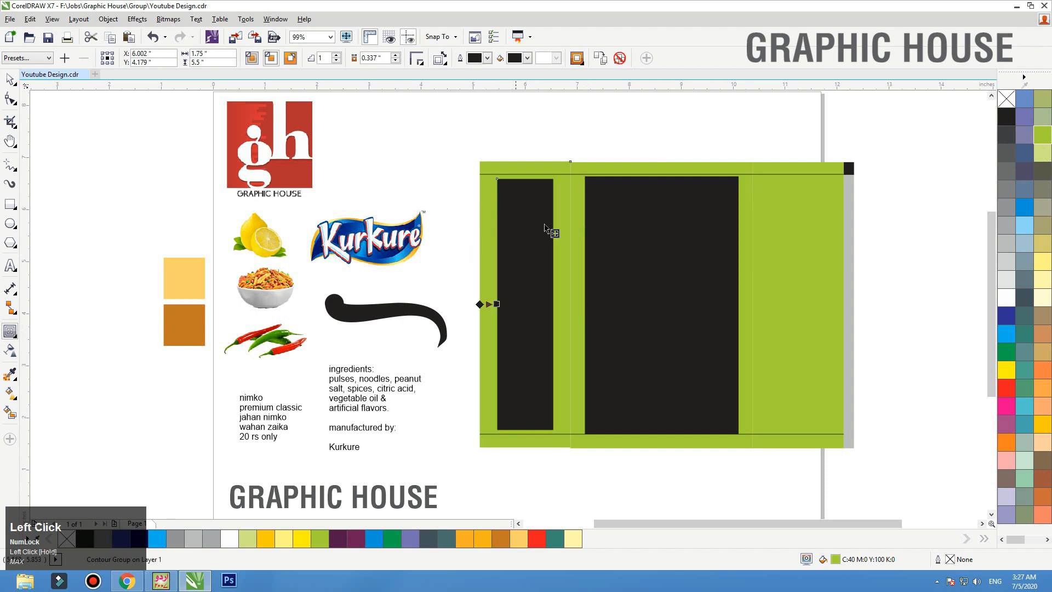
# Set the left panel's contour offset to 0.272 inch, matching the center panel's contour.
pyautogui.click(611, 229)
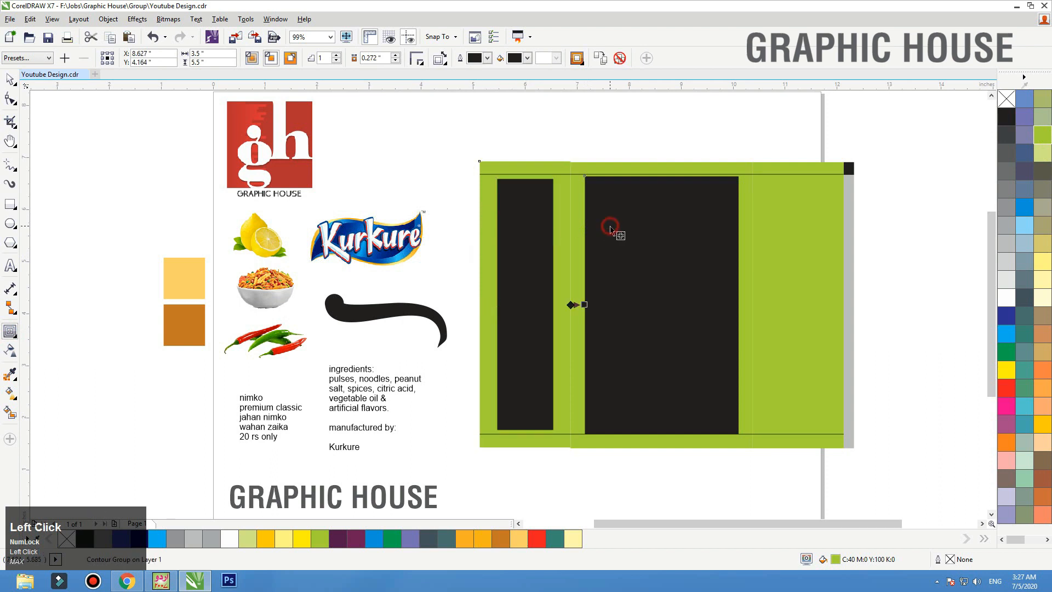
pyautogui.click(386, 58)
pyautogui.write('0.')
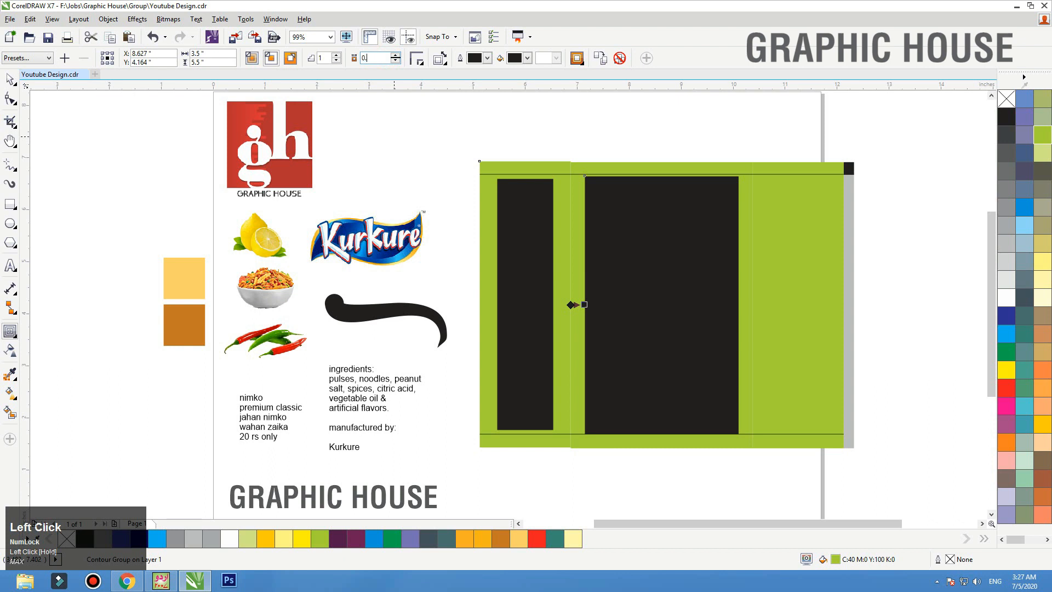
pyautogui.write('272')
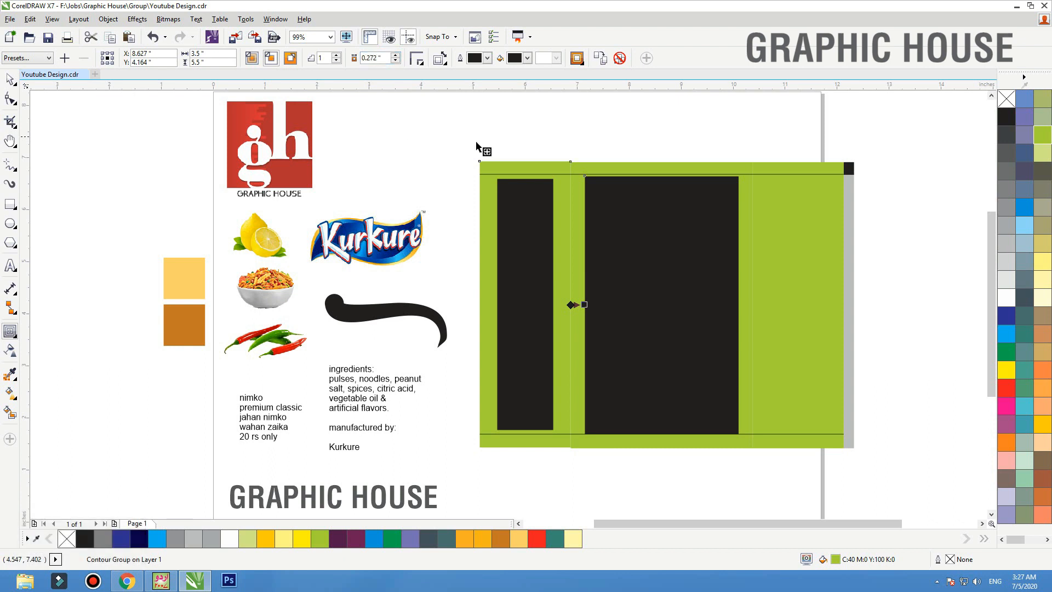
pyautogui.click(501, 211)
pyautogui.click(390, 58)
pyautogui.write('0')
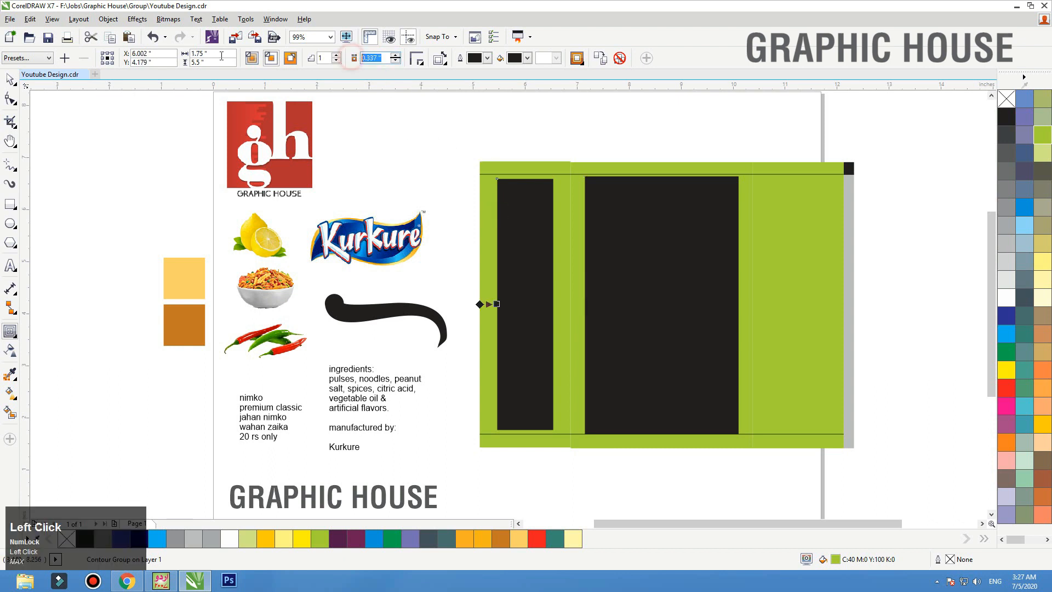
pyautogui.write('.272')
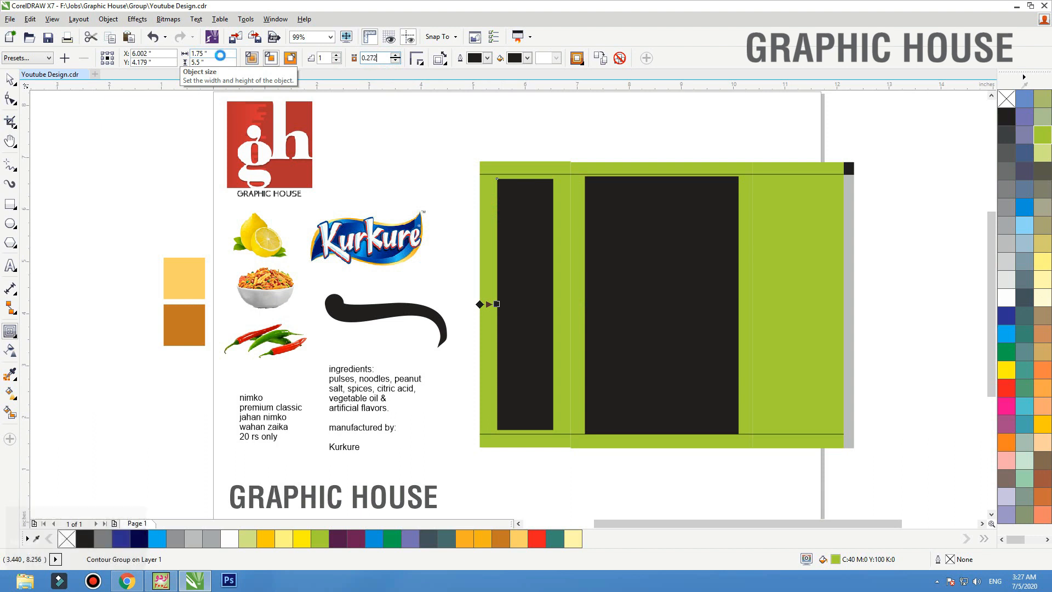
pyautogui.press('Return')
# Add a one-step inward contour to the right green panel and set its offset to 0.272 inch.
pyautogui.click(794, 220)
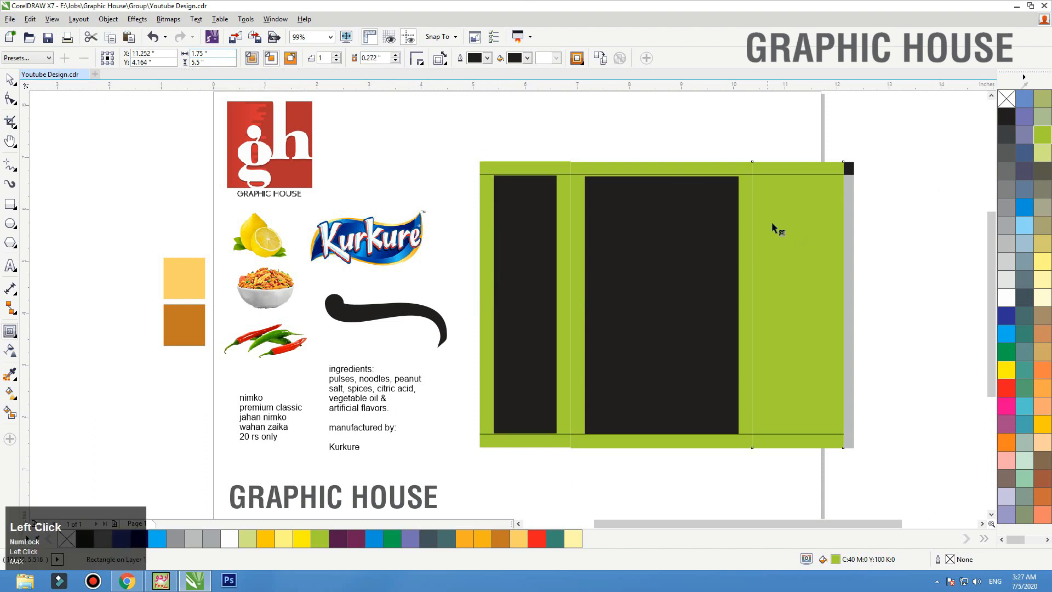
pyautogui.moveTo(773, 222); pyautogui.dragTo(780, 223)
pyautogui.click(385, 59)
pyautogui.write('0.')
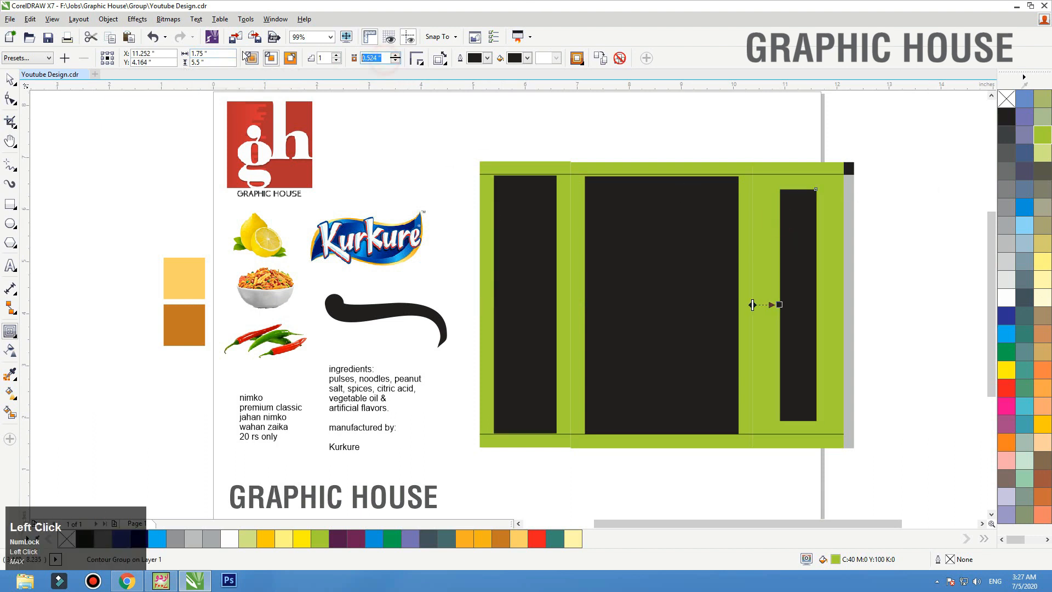
pyautogui.write('272')
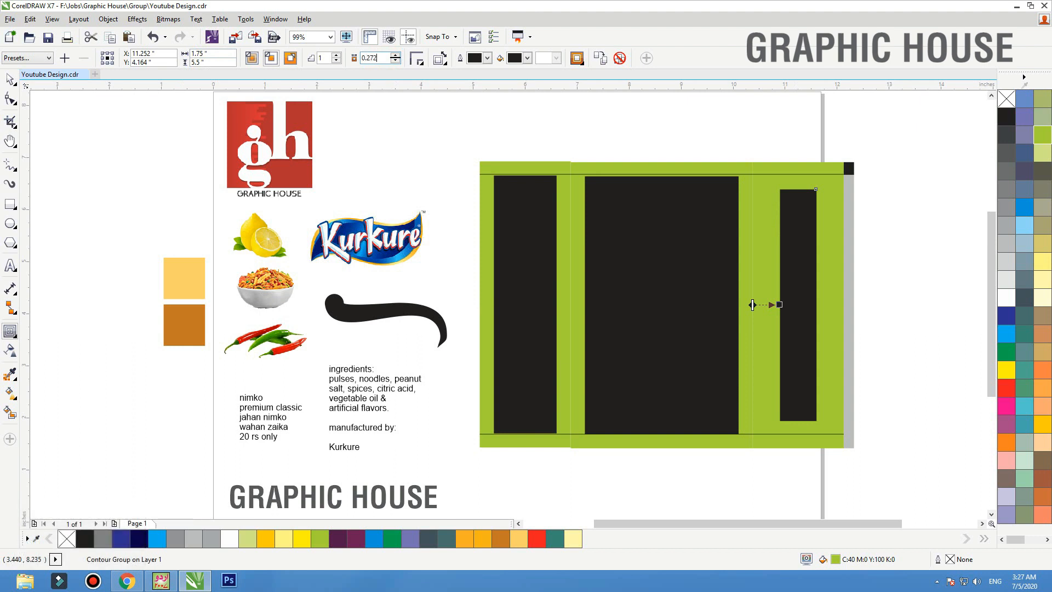
pyautogui.press('Return')
# Break the contours of all three panels apart into separate inner rectangles, keeping them in place.
pyautogui.press('space')
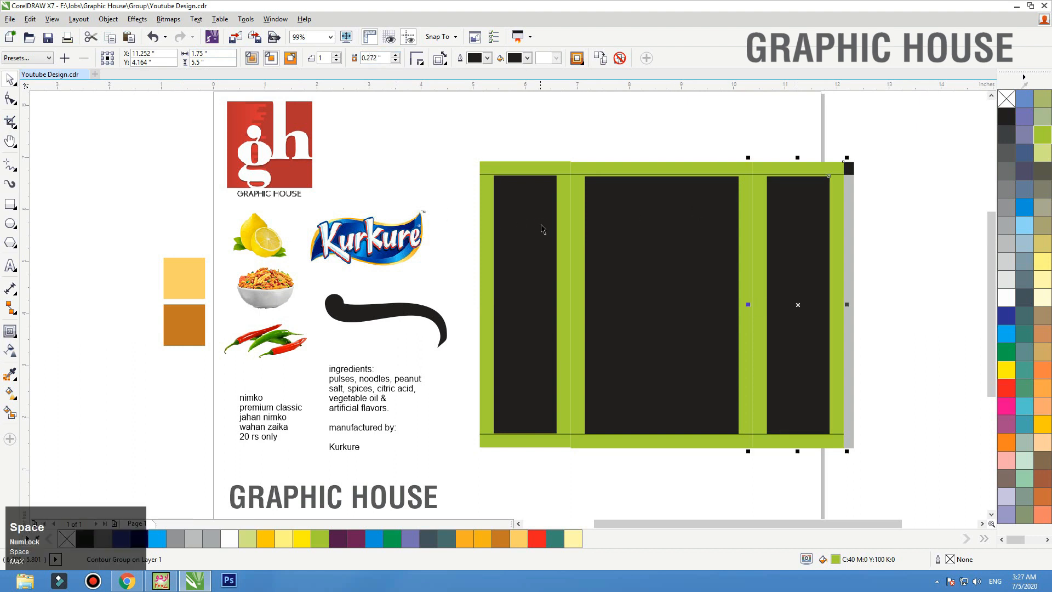
pyautogui.click(513, 227)
pyautogui.hotkey('ctrl', 'z')
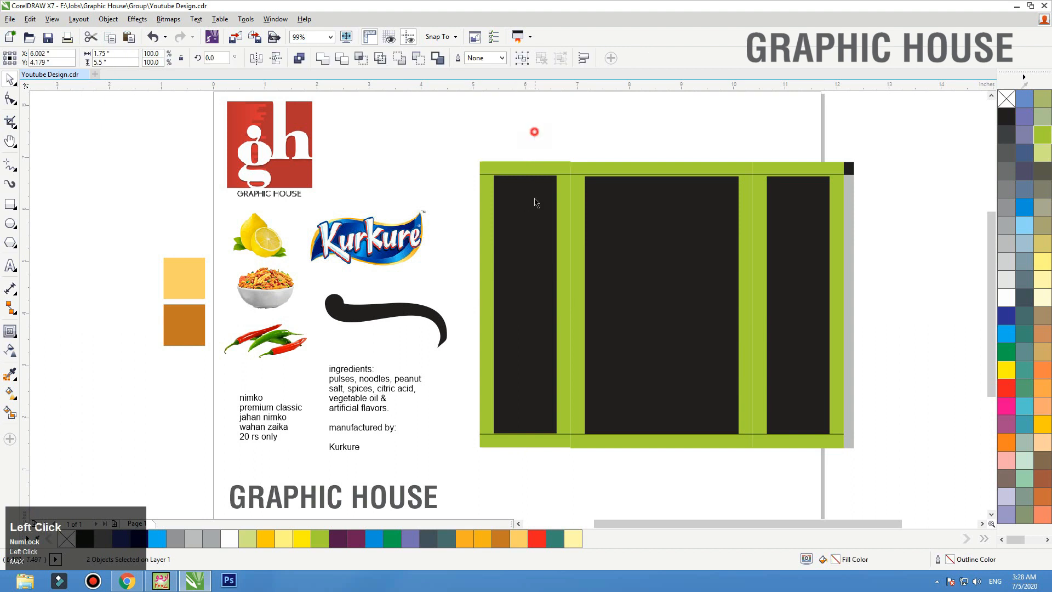
pyautogui.click(648, 228)
pyautogui.hotkey('ctrl', 'z')
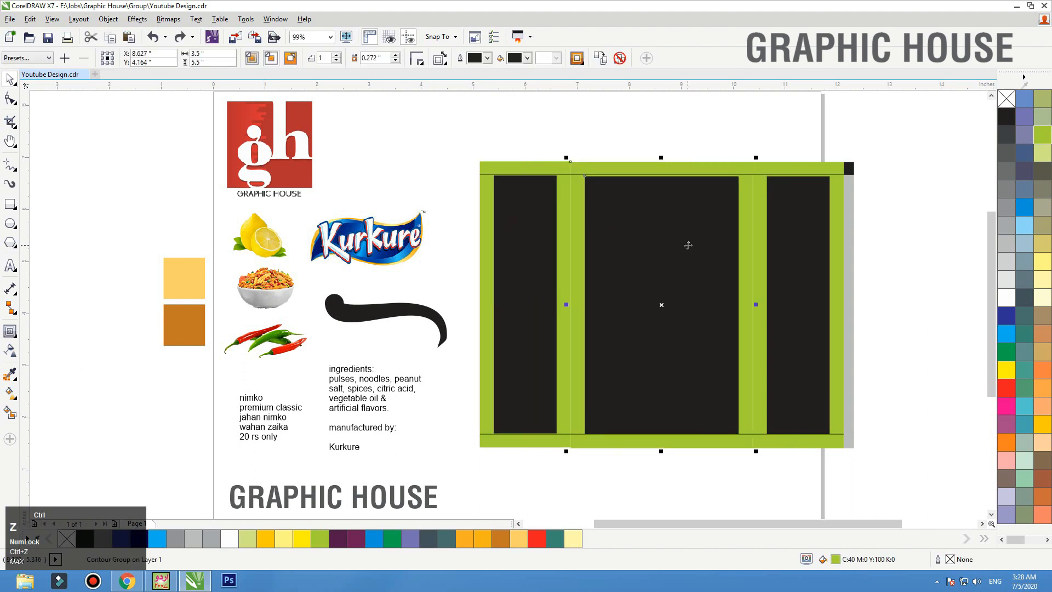
pyautogui.click(653, 243)
pyautogui.click(830, 251)
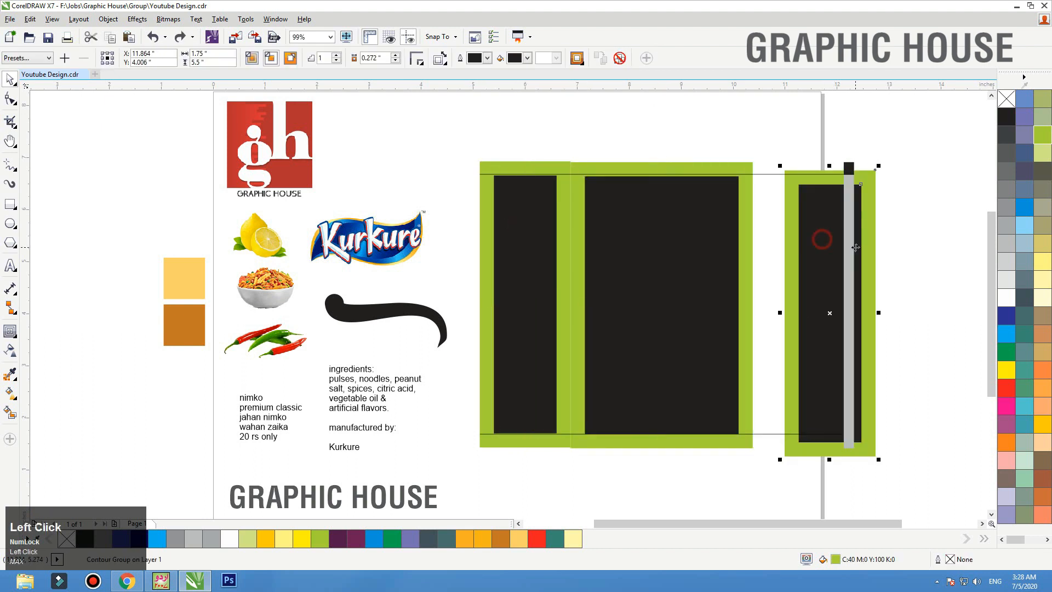
pyautogui.click(892, 235)
pyautogui.click(771, 242)
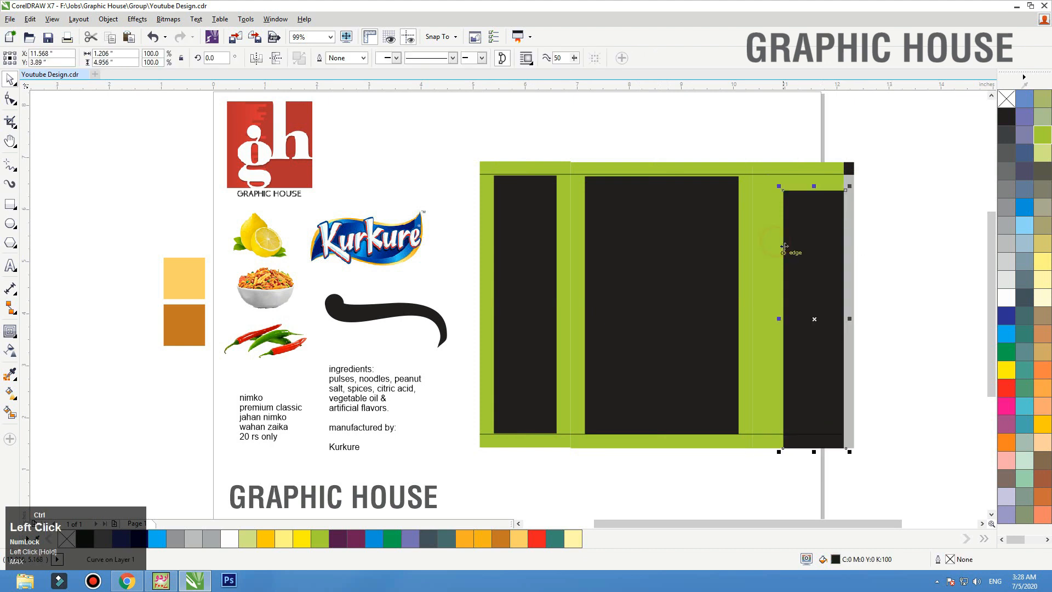
# Give the three inner black rectangles a black hairline outline with no fill, and save the document.
pyautogui.keyDown('shift'); pyautogui.click(690, 229); pyautogui.keyUp('shift')
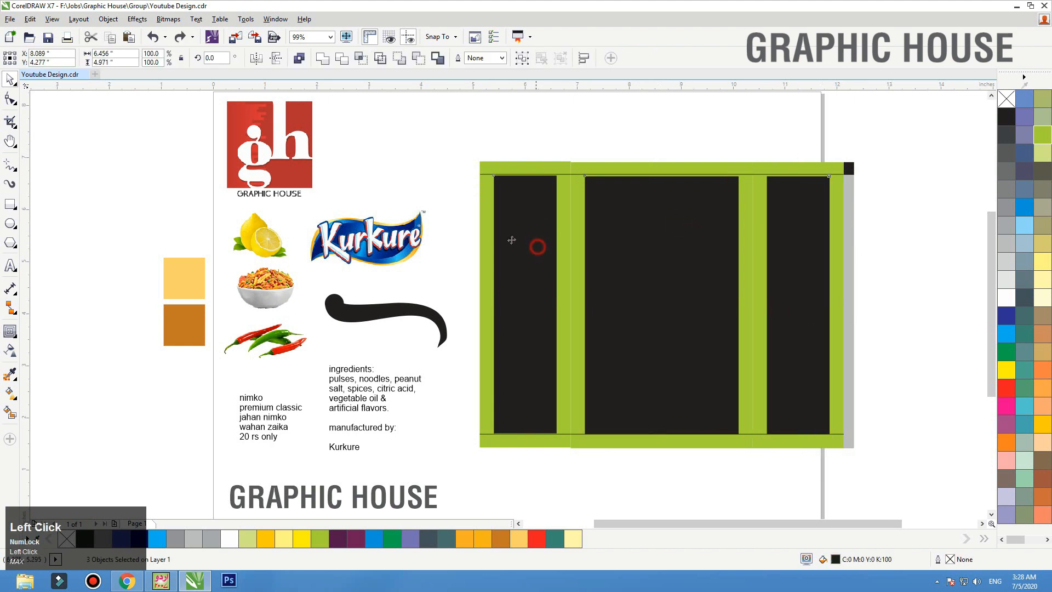
pyautogui.keyDown('shift'); pyautogui.click(535, 242); pyautogui.keyUp('shift')
pyautogui.rightClick(1007, 121)
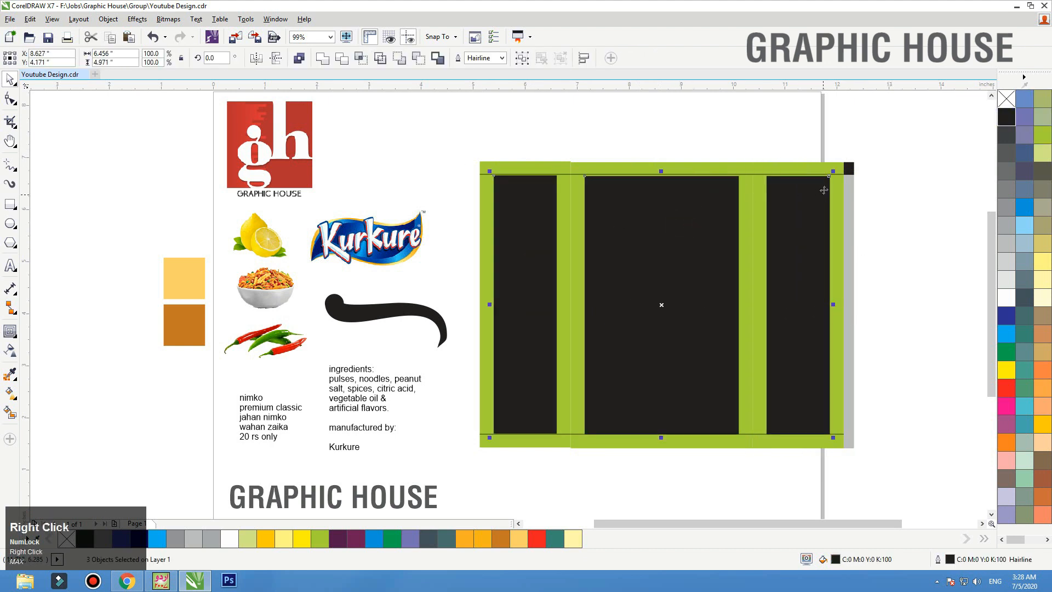
pyautogui.click(1007, 99)
pyautogui.click(941, 129)
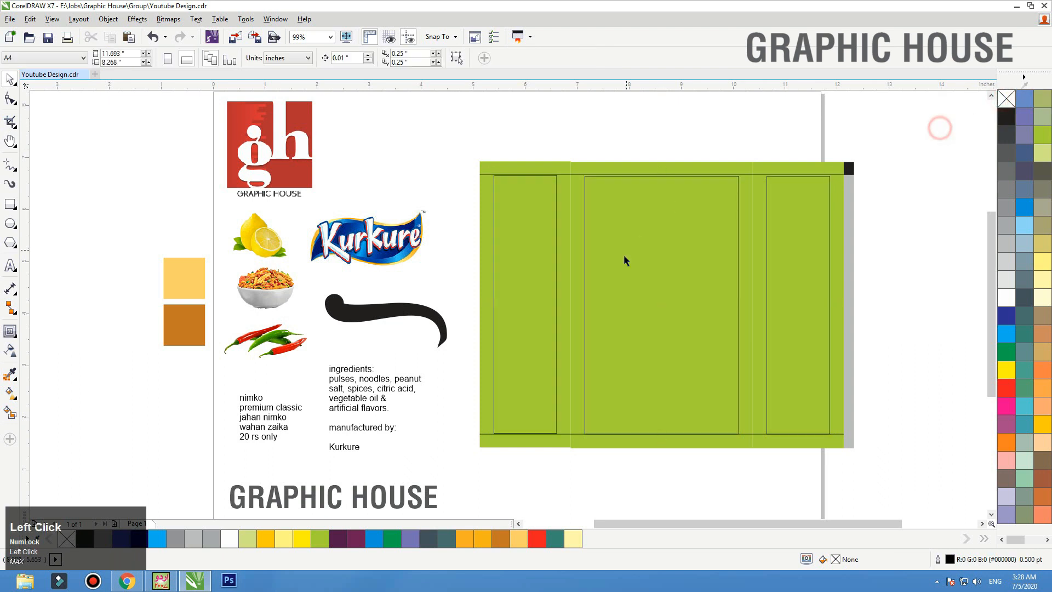
pyautogui.press('F4')
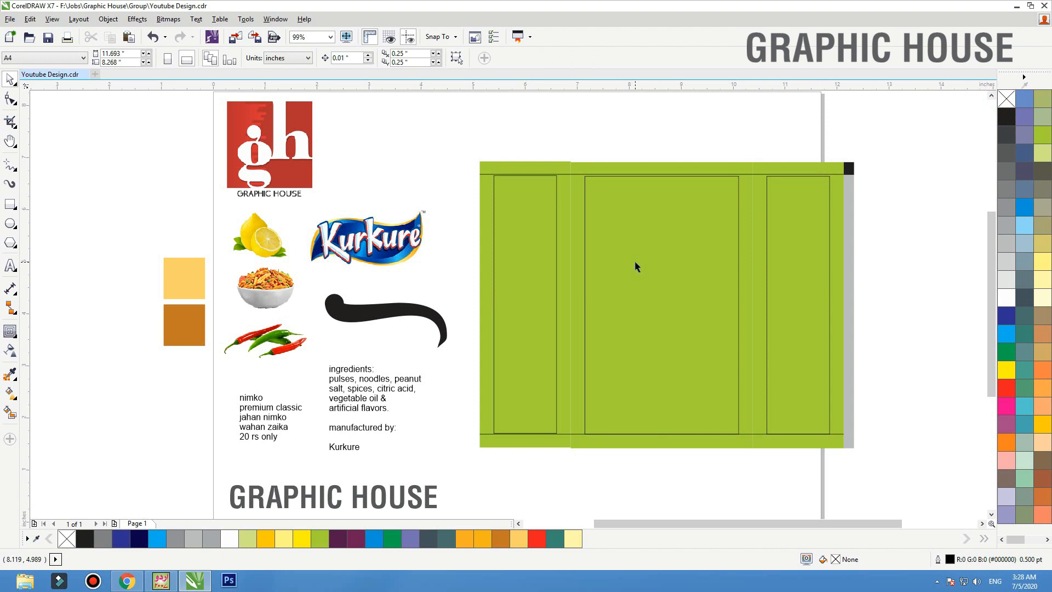
pyautogui.hotkey('ctrl', 's')
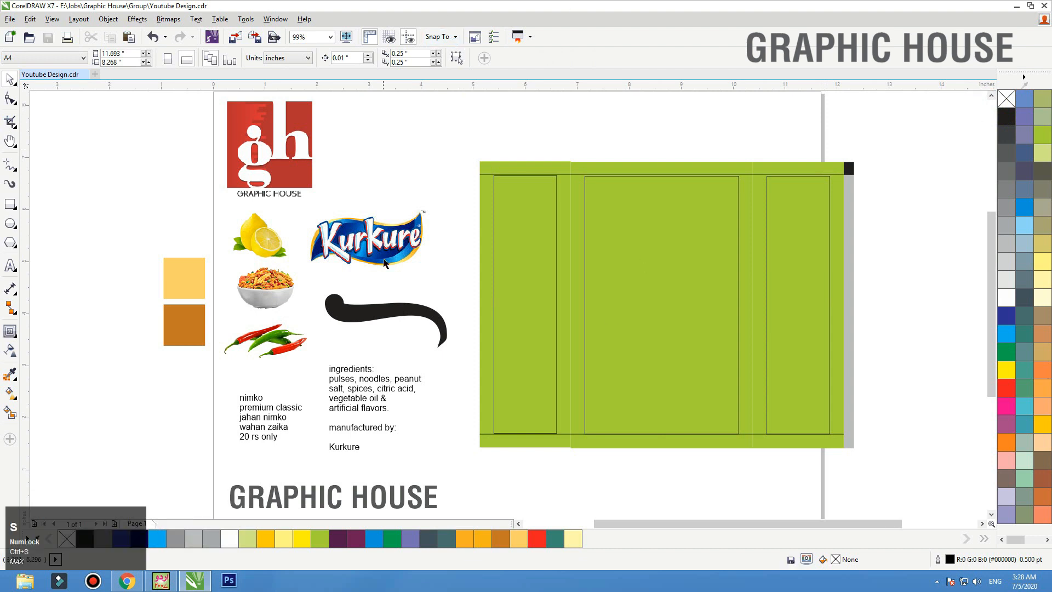
# Move the black swoosh off the page into the empty area beside the red logo.
pyautogui.click(372, 314)
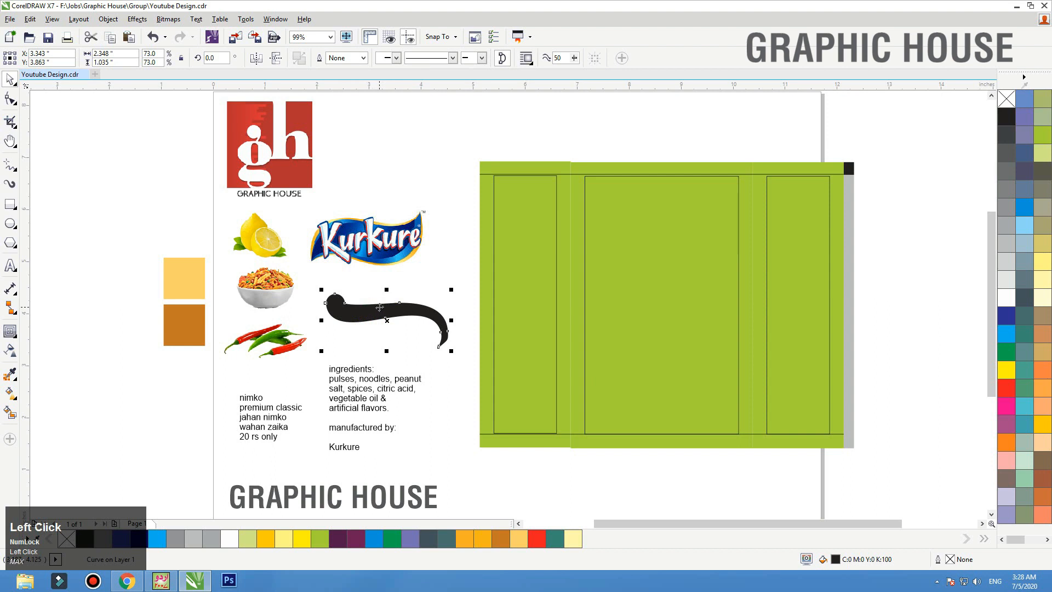
pyautogui.scroll(-2, 383, 307)
pyautogui.moveTo(388, 307); pyautogui.dragTo(234, 244)
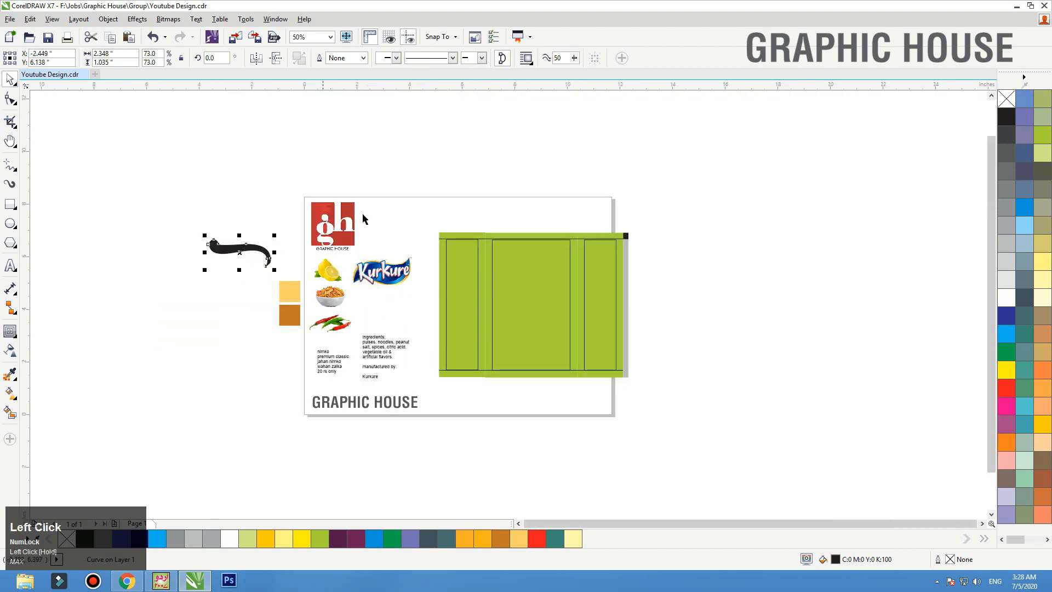
pyautogui.moveTo(313, 211); pyautogui.dragTo(113, 300)
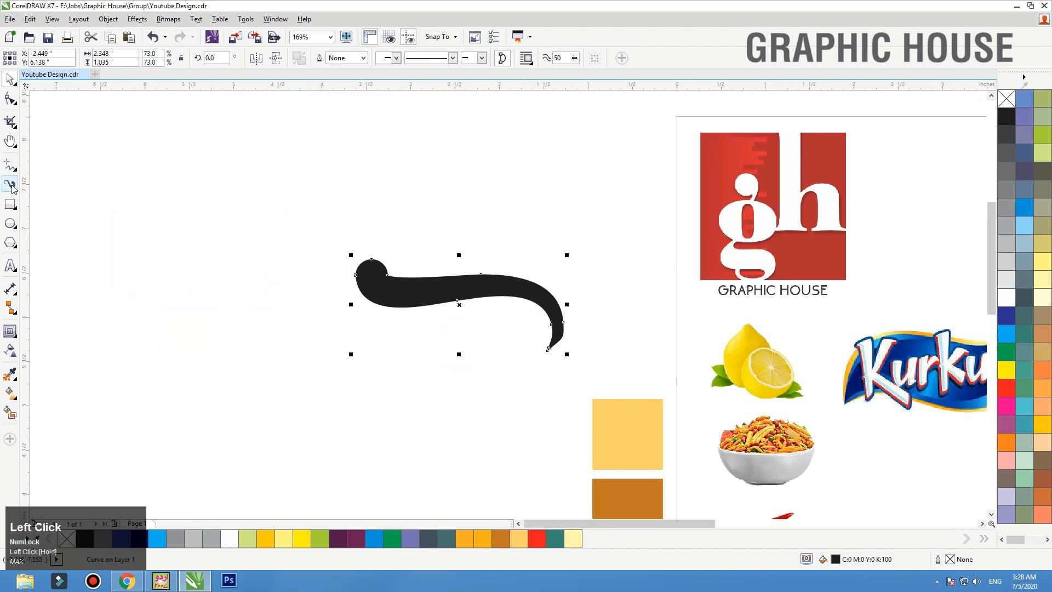
# Trace the swoosh with a 0.5 inch Artistic Media preset stroke from its round end to its tail.
pyautogui.click(11, 186)
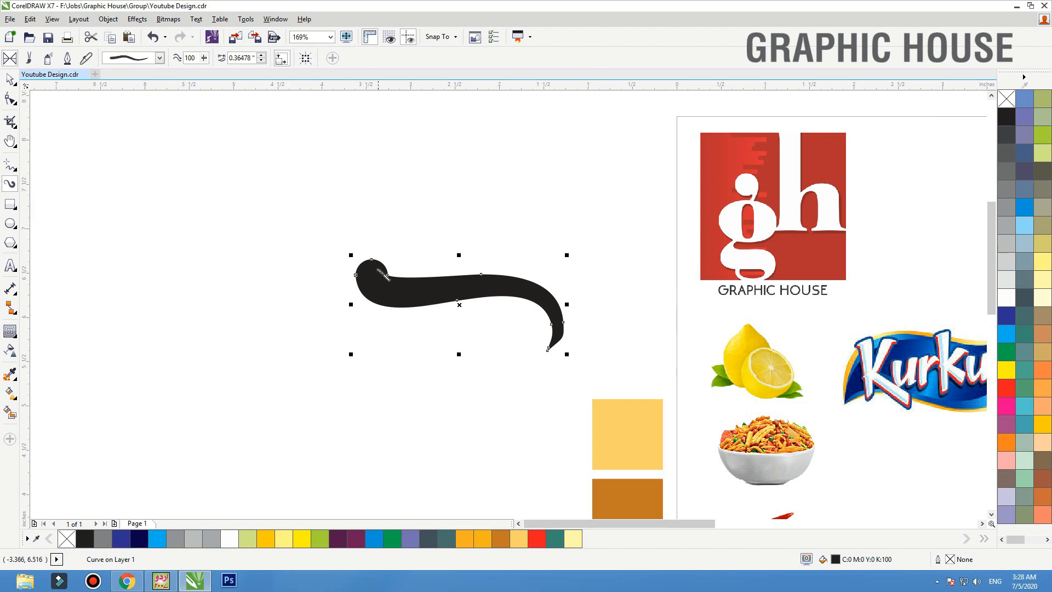
pyautogui.moveTo(376, 266); pyautogui.dragTo(380, 292)
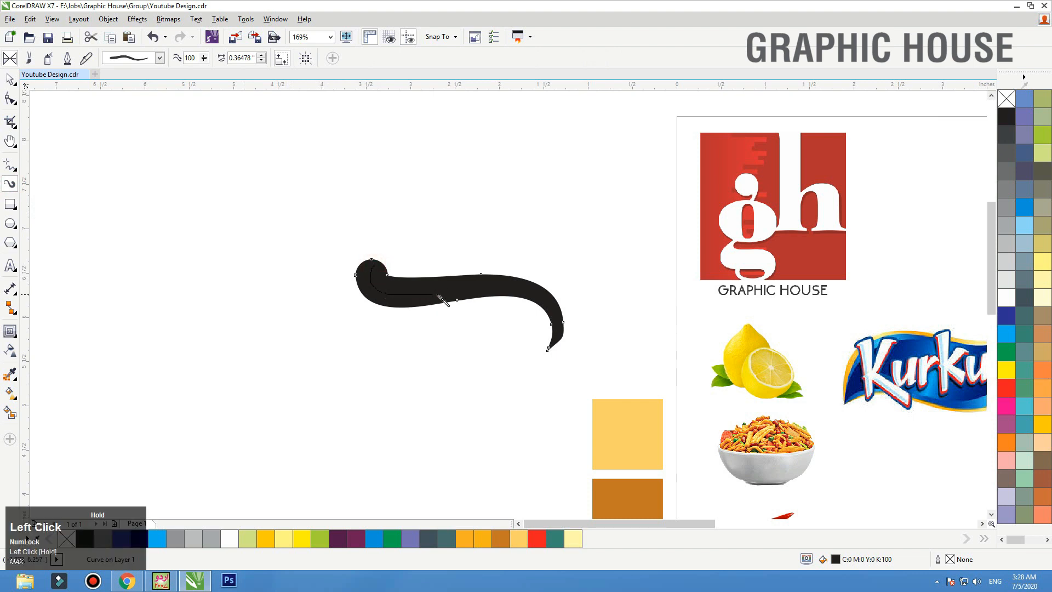
pyautogui.moveTo(559, 319); pyautogui.dragTo(521, 352)
pyautogui.press('space')
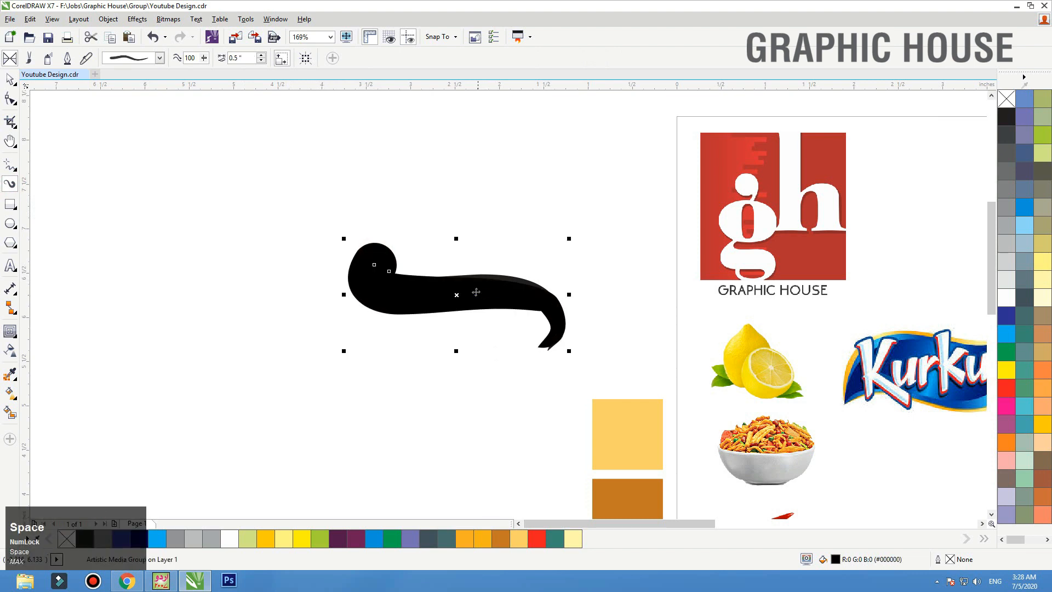
# Separate the original swoosh from the new brush stroke, placing the stroke just below it for comparison.
pyautogui.scroll(-3, 460, 296)
pyautogui.moveTo(458, 295)
pyautogui.mouseDown()
pyautogui.moveTo(432, 345)
pyautogui.moveTo(460, 282)
pyautogui.mouseUp()
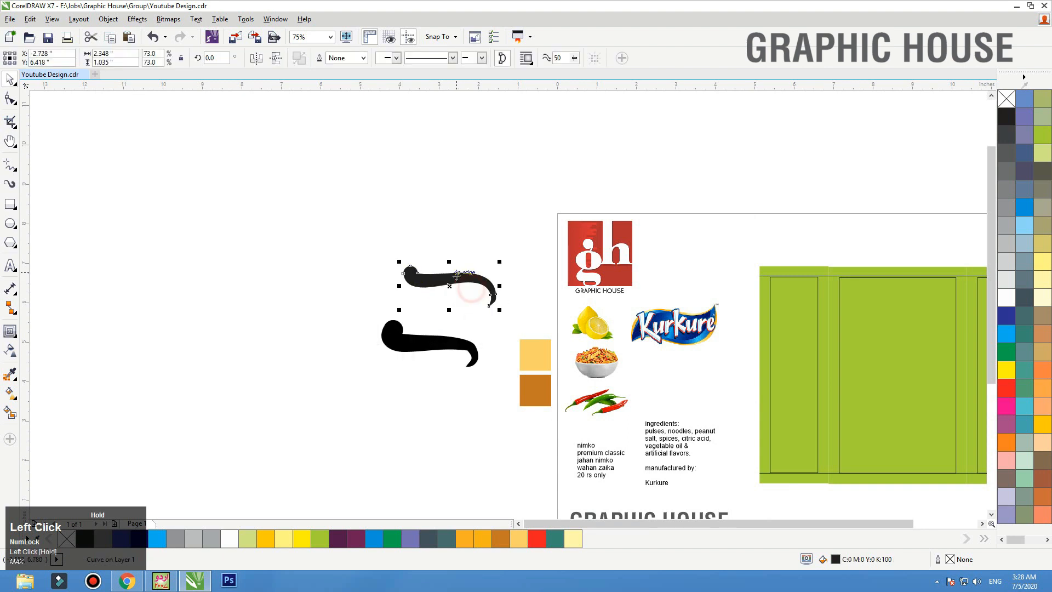
pyautogui.moveTo(440, 345); pyautogui.dragTo(417, 319)
pyautogui.press('F2')
pyautogui.moveTo(566, 270); pyautogui.dragTo(270, 386)
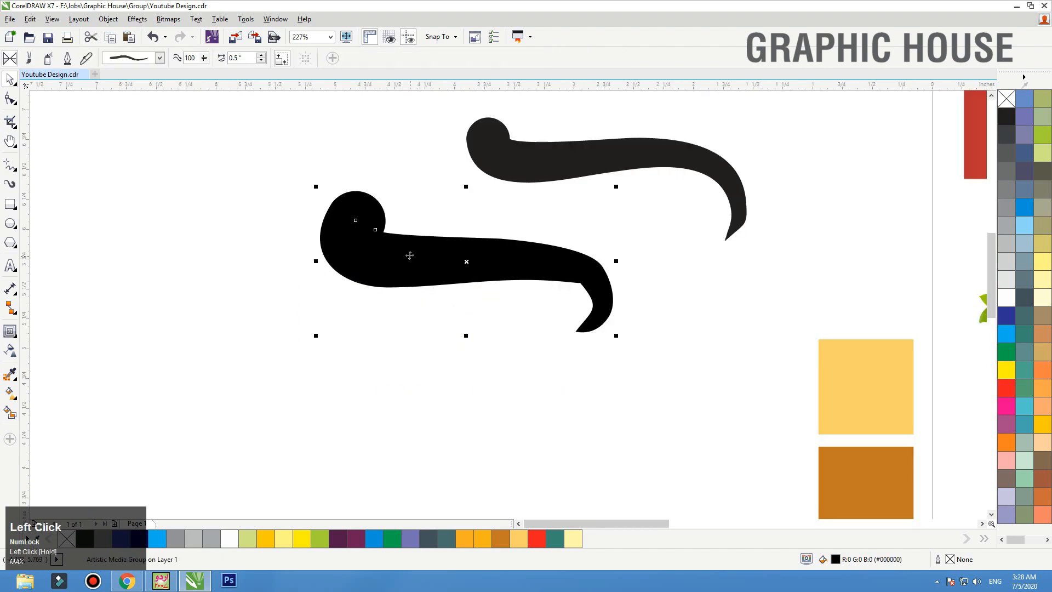
pyautogui.moveTo(411, 256); pyautogui.dragTo(399, 272)
pyautogui.press('F3')
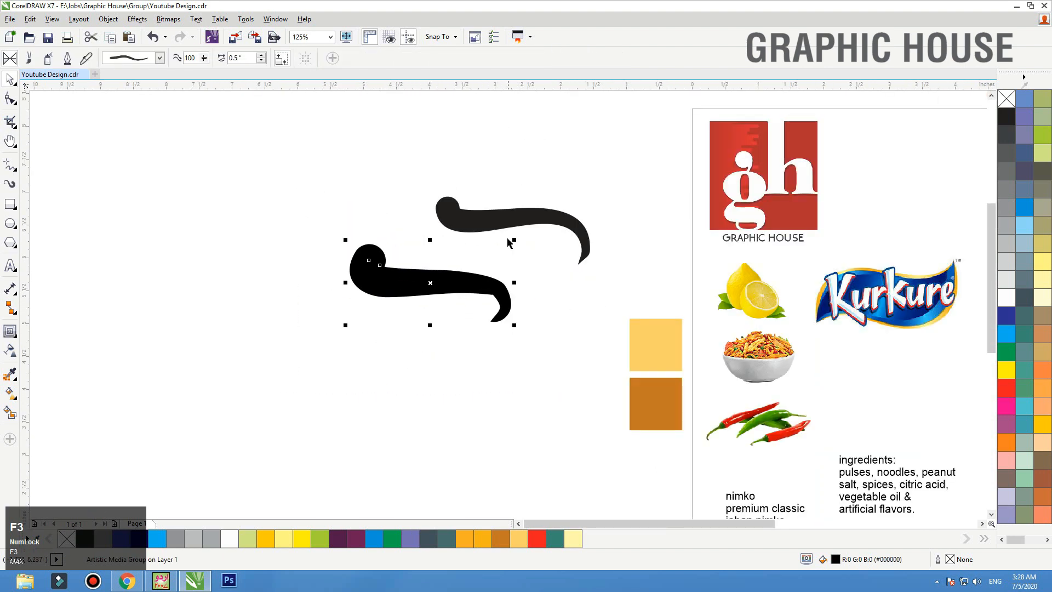
# Place a copy of the Kurkure logo off the page, below the two swooshes.
pyautogui.moveTo(879, 284); pyautogui.dragTo(391, 406)
pyautogui.rightClick(390, 406)
pyautogui.press('F2')
pyautogui.moveTo(642, 330); pyautogui.dragTo(235, 444)
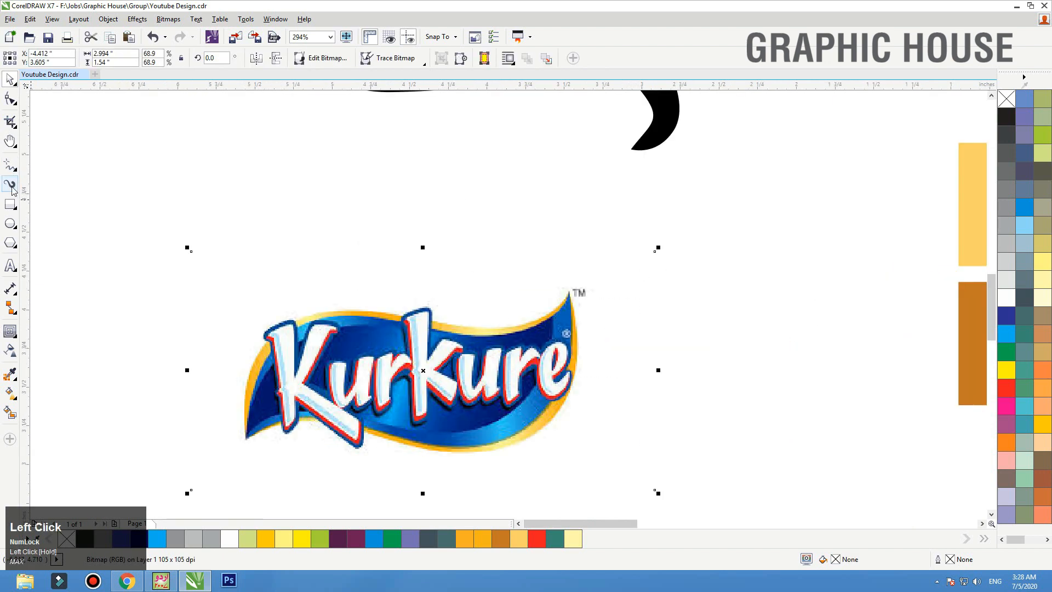
# Try an Artistic Media stroke along the copied logo's upper edge from its lower-left tip, and delete the stroke.
pyautogui.click(10, 184)
pyautogui.moveTo(241, 445)
pyautogui.mouseDown()
pyautogui.moveTo(256, 345)
pyautogui.moveTo(288, 321)
pyautogui.moveTo(501, 323)
pyautogui.mouseUp()
pyautogui.moveTo(574, 287); pyautogui.dragTo(580, 270)
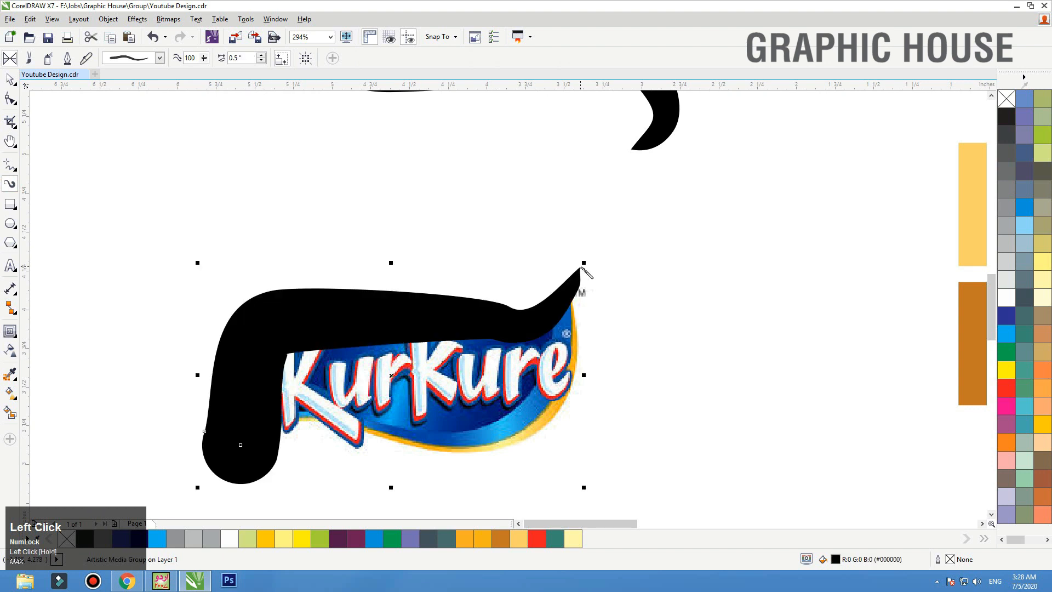
pyautogui.press('space')
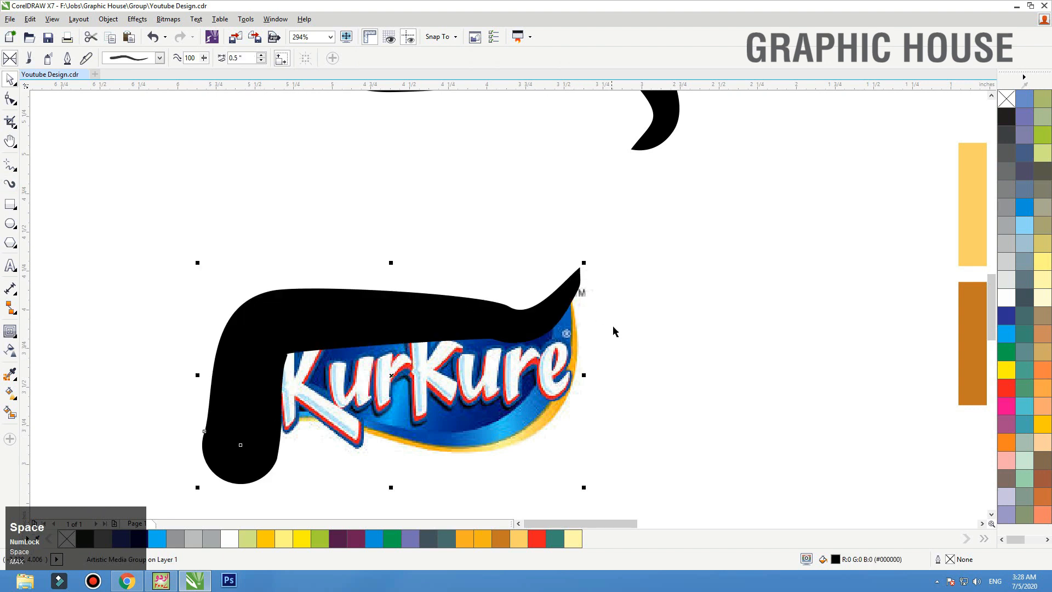
pyautogui.press('Delete')
# Try an Artistic Media stroke along the logo's upper edge from its upper-right tip to its lower-left tip, and delete the stroke.
pyautogui.press('space')
pyautogui.moveTo(573, 280); pyautogui.dragTo(549, 323)
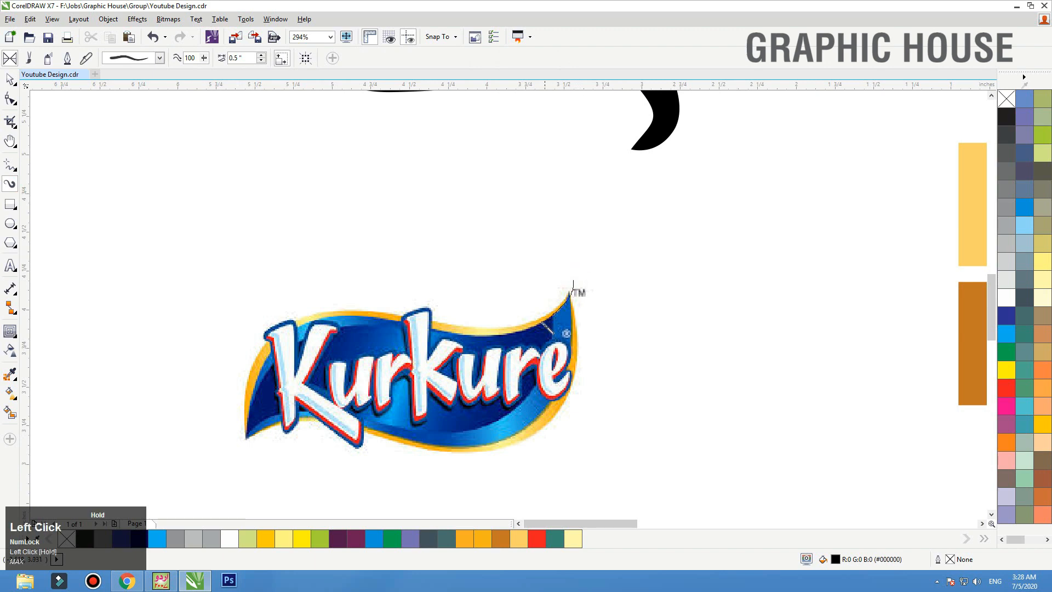
pyautogui.moveTo(261, 362); pyautogui.dragTo(245, 453)
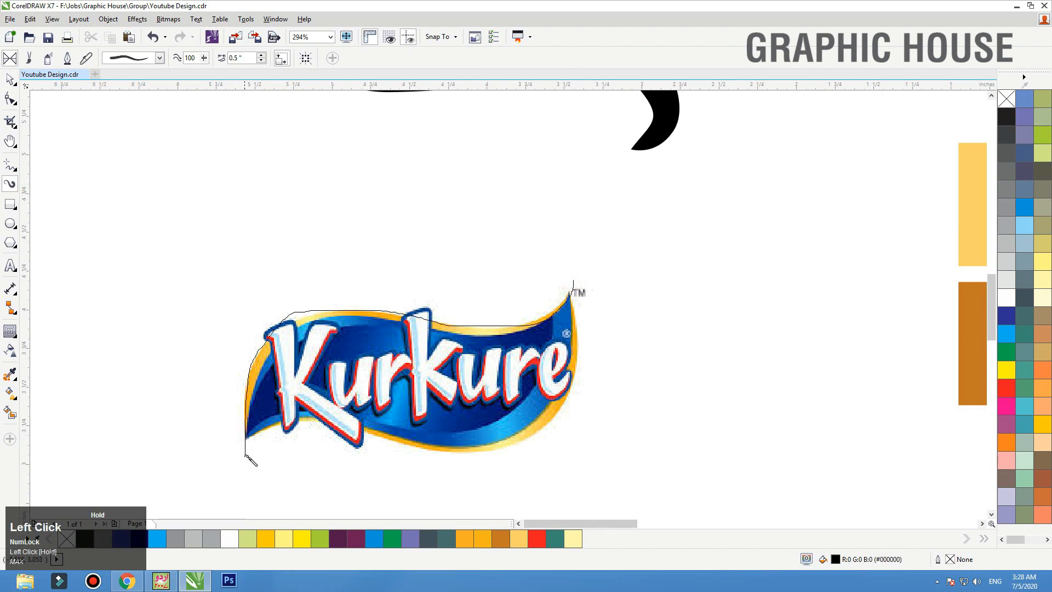
pyautogui.press('space')
pyautogui.moveTo(498, 324); pyautogui.dragTo(431, 189)
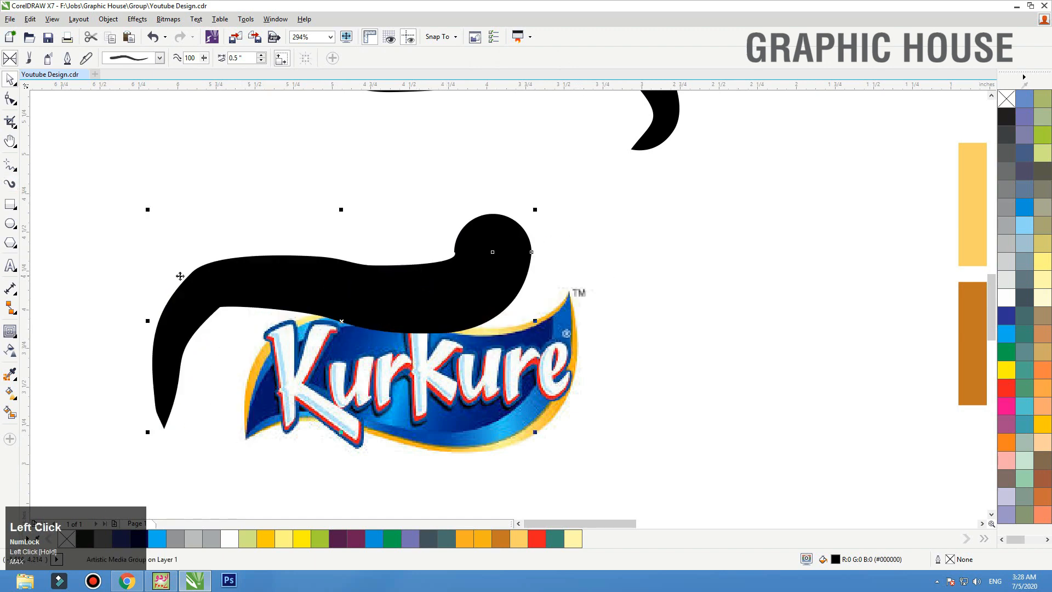
pyautogui.press('Delete')
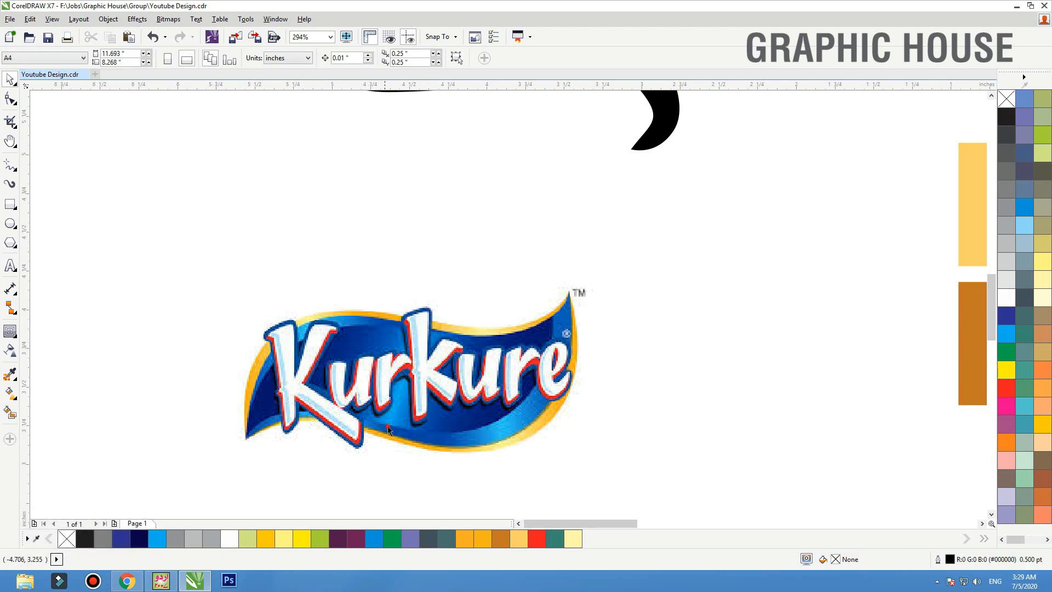
# Examine the control curve and nodes of the traced swoosh stroke.
pyautogui.moveTo(356, 373); pyautogui.dragTo(382, 388)
pyautogui.press('F3')
pyautogui.click(524, 253)
pyautogui.doubleClick(570, 252)
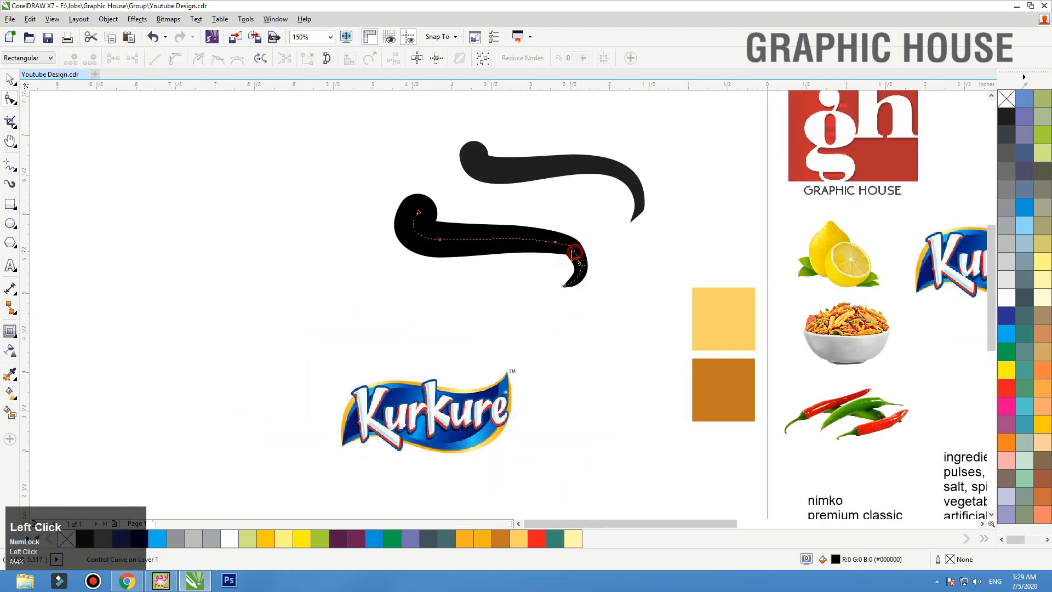
pyautogui.moveTo(576, 251); pyautogui.dragTo(592, 251)
pyautogui.press('space')
# Delete the original dark grey swoosh and shift the traced stroke slightly to the left.
pyautogui.moveTo(493, 228); pyautogui.dragTo(457, 228)
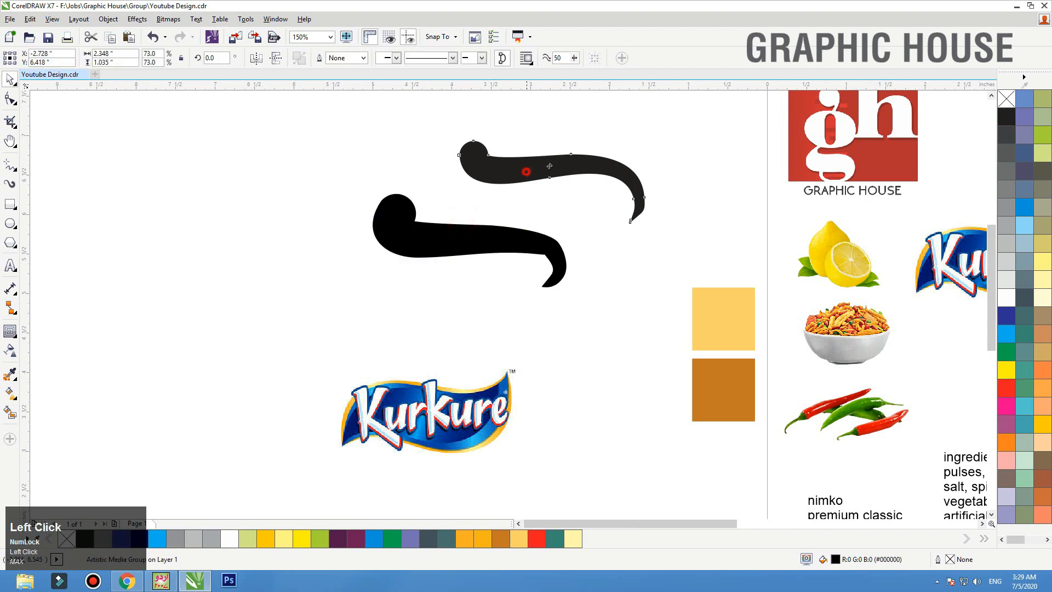
pyautogui.moveTo(526, 169); pyautogui.dragTo(586, 151)
pyautogui.moveTo(583, 157); pyautogui.dragTo(495, 158)
pyautogui.press('Delete')
pyautogui.moveTo(480, 241)
pyautogui.mouseDown()
pyautogui.moveTo(461, 249)
pyautogui.moveTo(471, 240)
pyautogui.mouseUp()
# Break the traced swoosh stroke apart from its control curve and move the swoosh up and to the right.
pyautogui.press('F2')
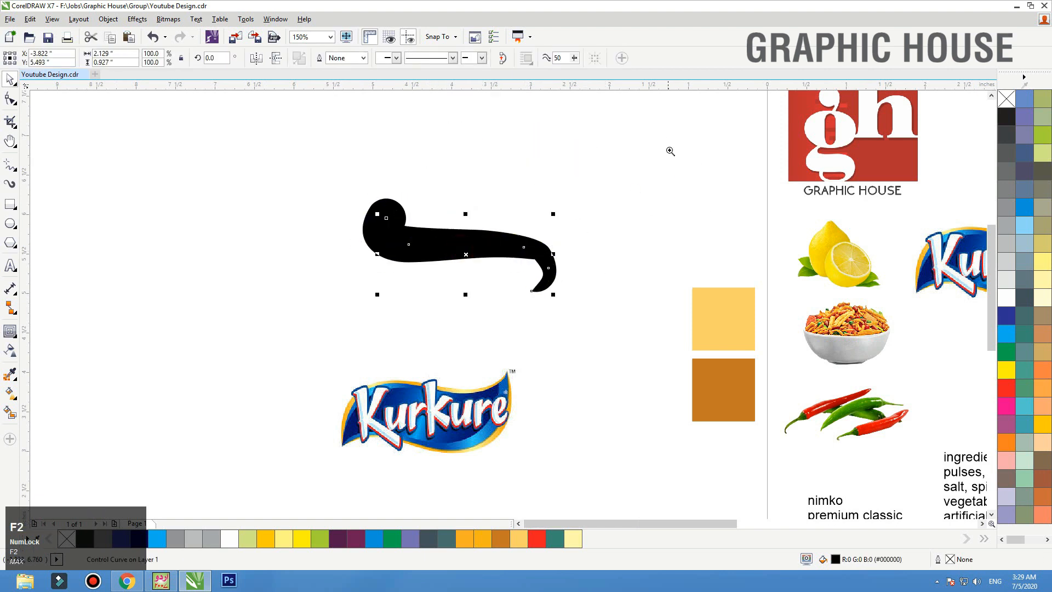
pyautogui.moveTo(670, 152); pyautogui.dragTo(252, 319)
pyautogui.click(235, 244)
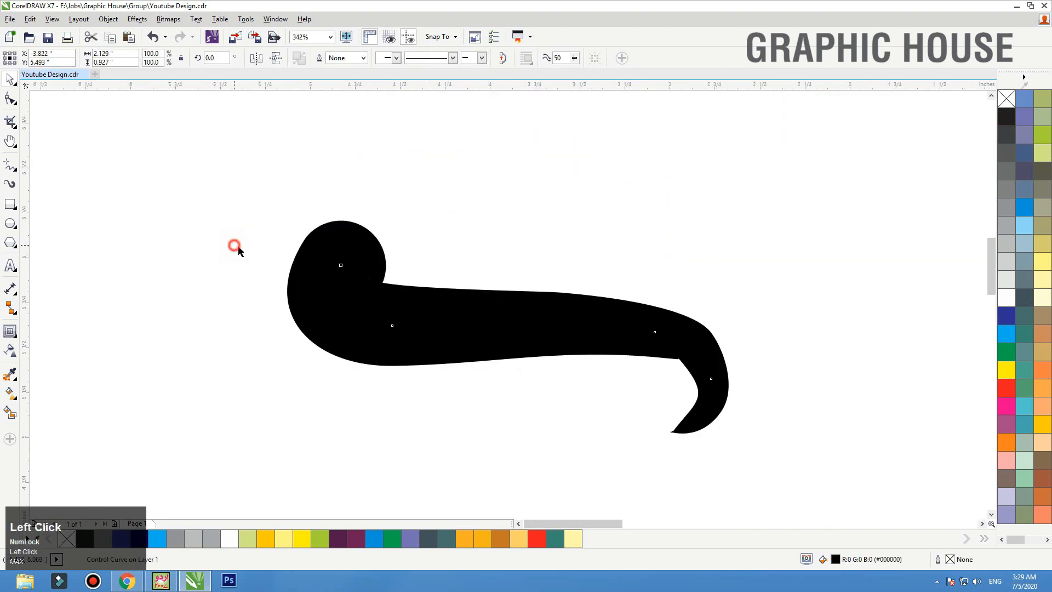
pyautogui.moveTo(392, 326); pyautogui.dragTo(527, 210)
pyautogui.hotkey('ctrl', 'z')
pyautogui.hotkey('ctrl', 'k')
pyautogui.click(429, 229)
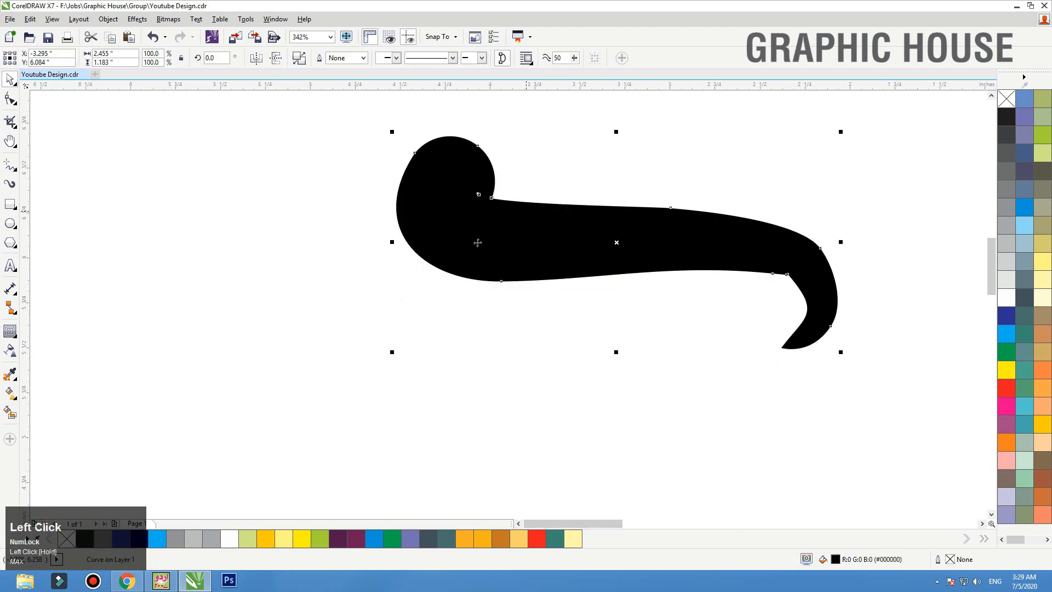
# Apply a hairline outline to the leftover control curve and move the swoosh back down and to the left.
pyautogui.moveTo(194, 206); pyautogui.dragTo(740, 446)
pyautogui.rightClick(1011, 316)
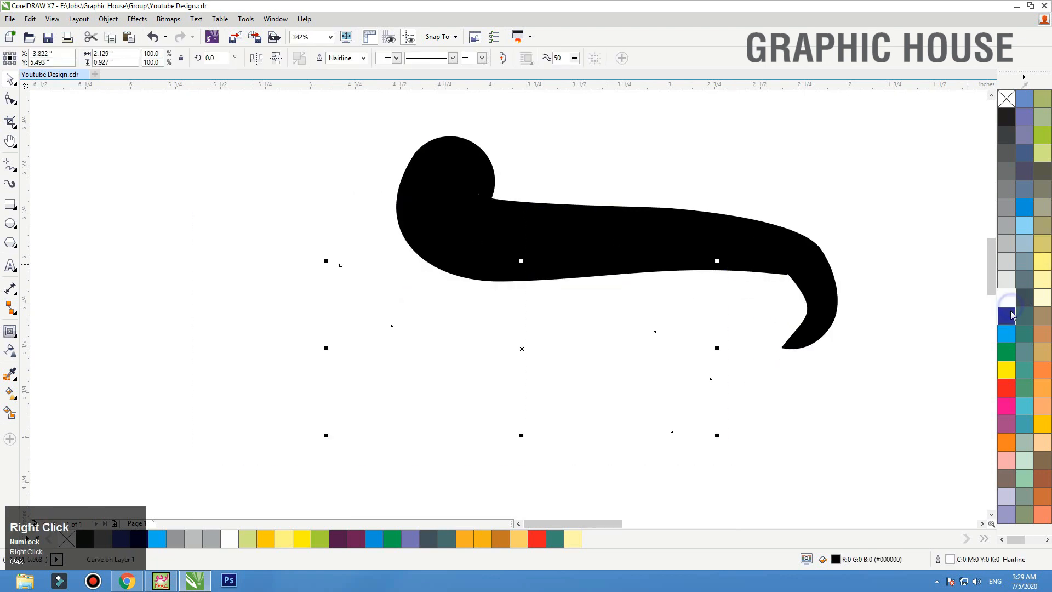
pyautogui.moveTo(488, 240); pyautogui.dragTo(330, 311)
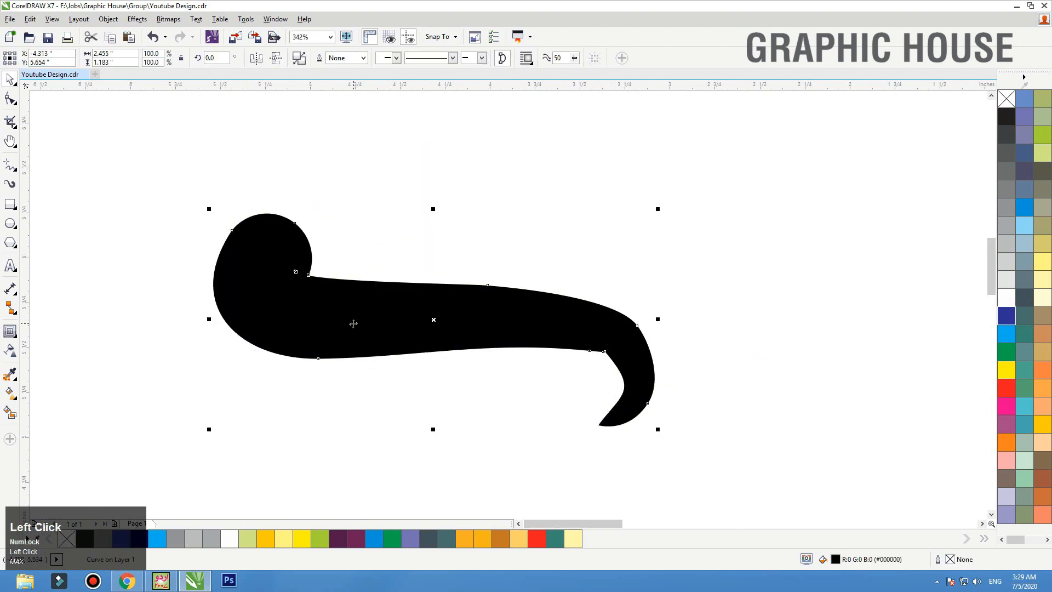
# Try to smooth the bend at the swoosh's tail by deleting all the nodes around it, and undo the deletion.
pyautogui.click(11, 102)
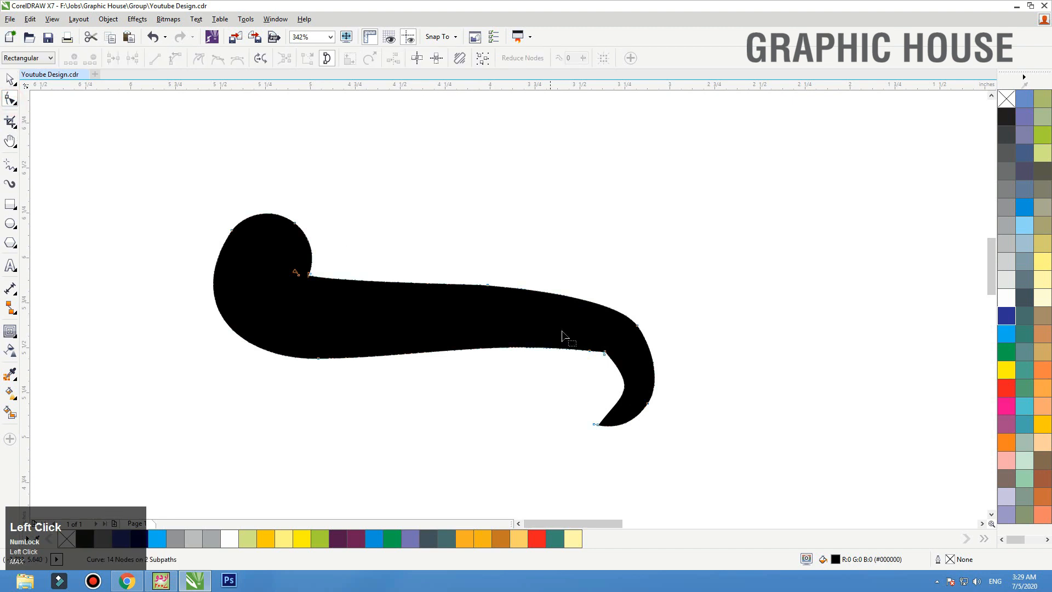
pyautogui.moveTo(636, 324); pyautogui.dragTo(568, 370)
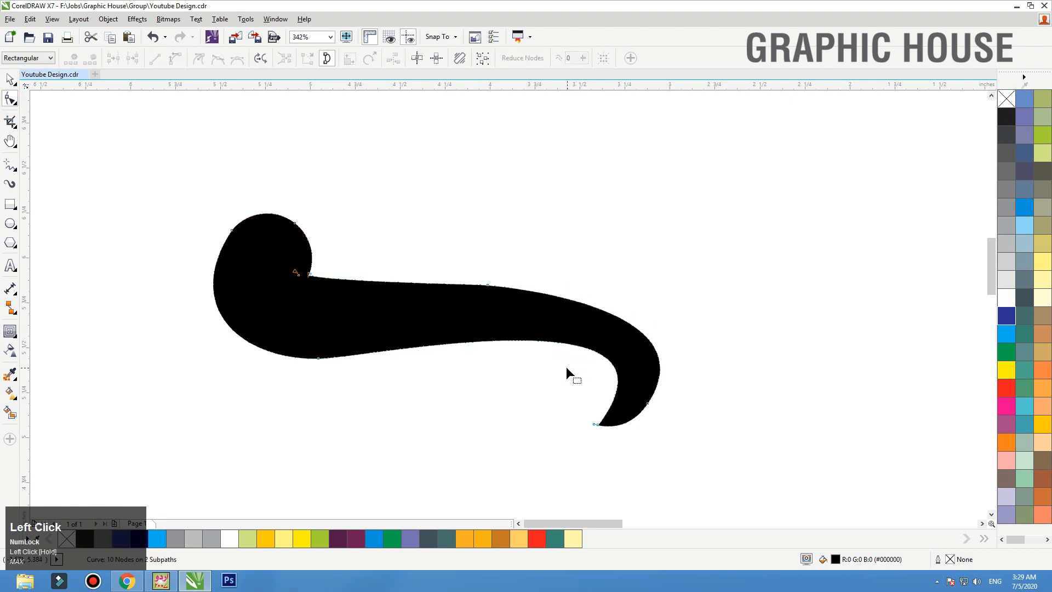
pyautogui.hotkey('ctrl', 'z')
# Smooth the inner bend of the tail by adding a node on the lower edge and deleting the corner nodes.
pyautogui.press('F2')
pyautogui.moveTo(689, 283); pyautogui.dragTo(473, 438)
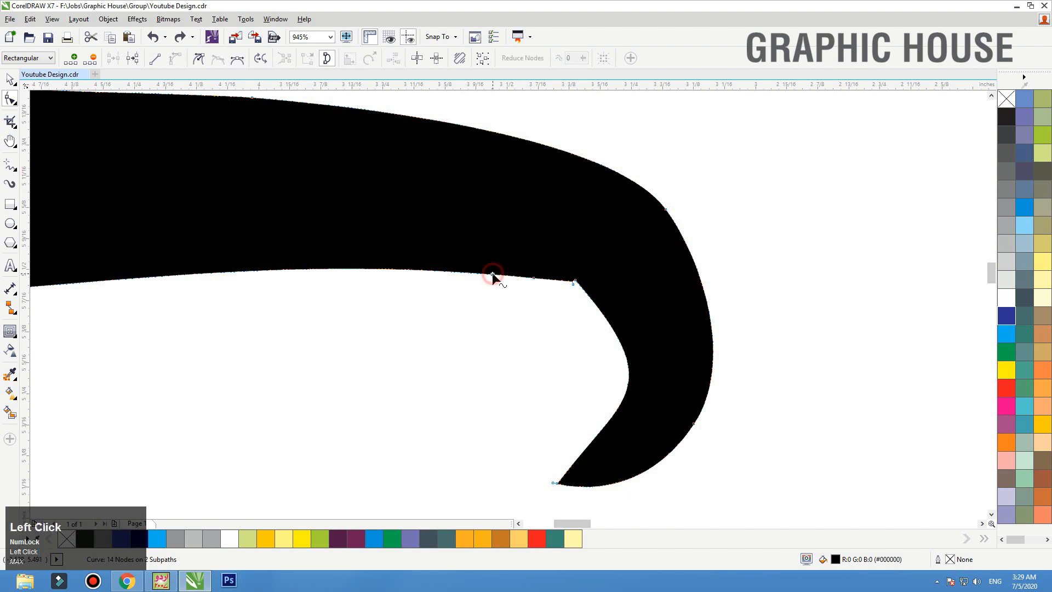
pyautogui.moveTo(606, 256); pyautogui.dragTo(520, 310)
pyautogui.press('Delete')
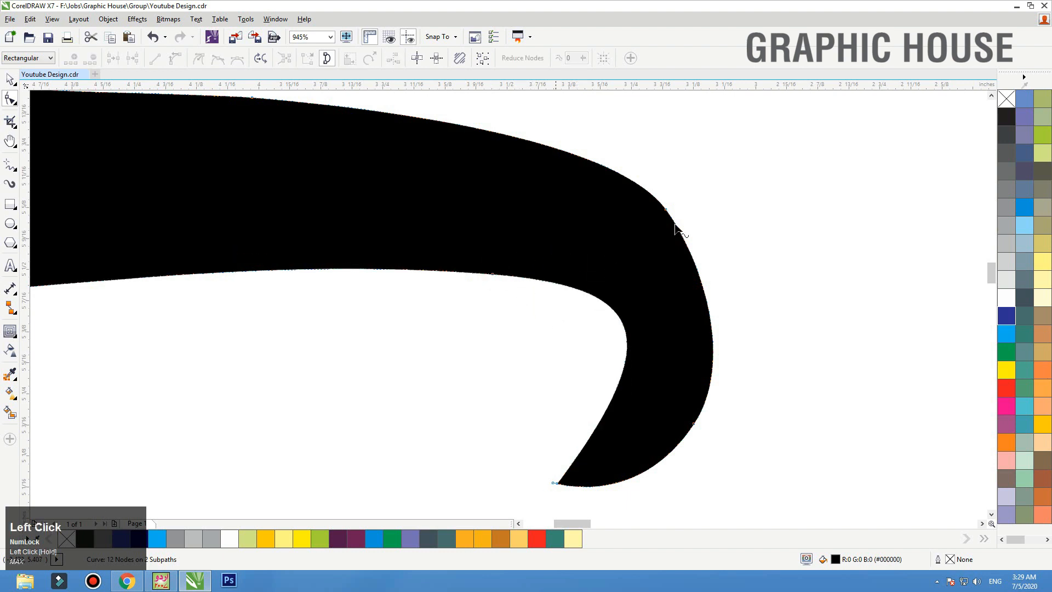
# Smooth the outer bend of the tail by adding a node on the upper edge and deleting the corner node.
pyautogui.doubleClick(599, 164)
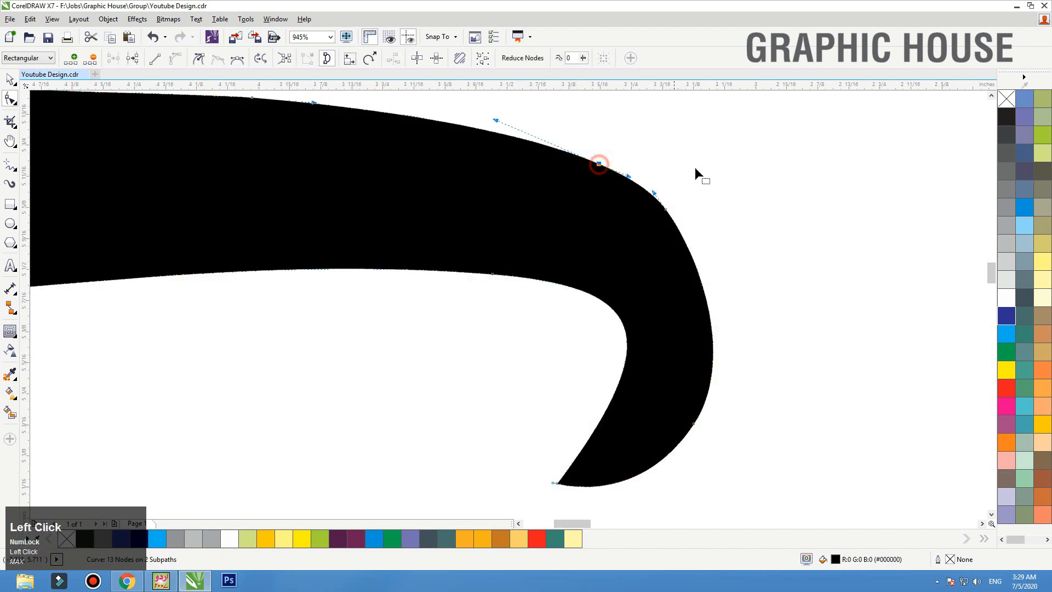
pyautogui.moveTo(694, 190); pyautogui.dragTo(609, 225)
pyautogui.press('Delete')
pyautogui.press('F3')
pyautogui.press('F3')
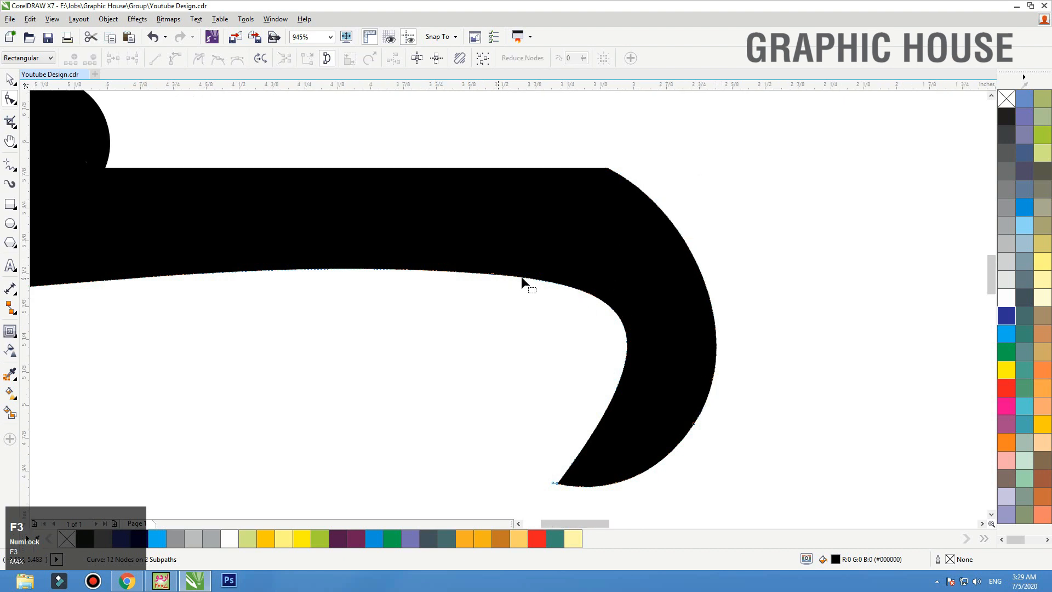
# Raise the lower-edge node near the tail slightly and remove the stray nodes at the notch beside the round head.
pyautogui.press('F2')
pyautogui.moveTo(637, 193); pyautogui.dragTo(248, 310)
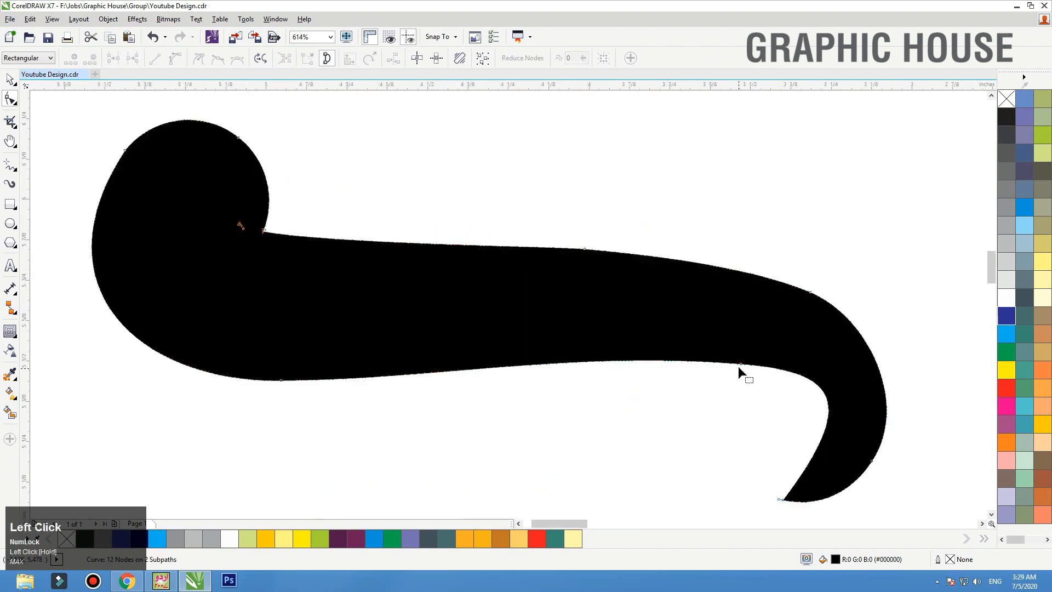
pyautogui.moveTo(739, 364); pyautogui.dragTo(738, 360)
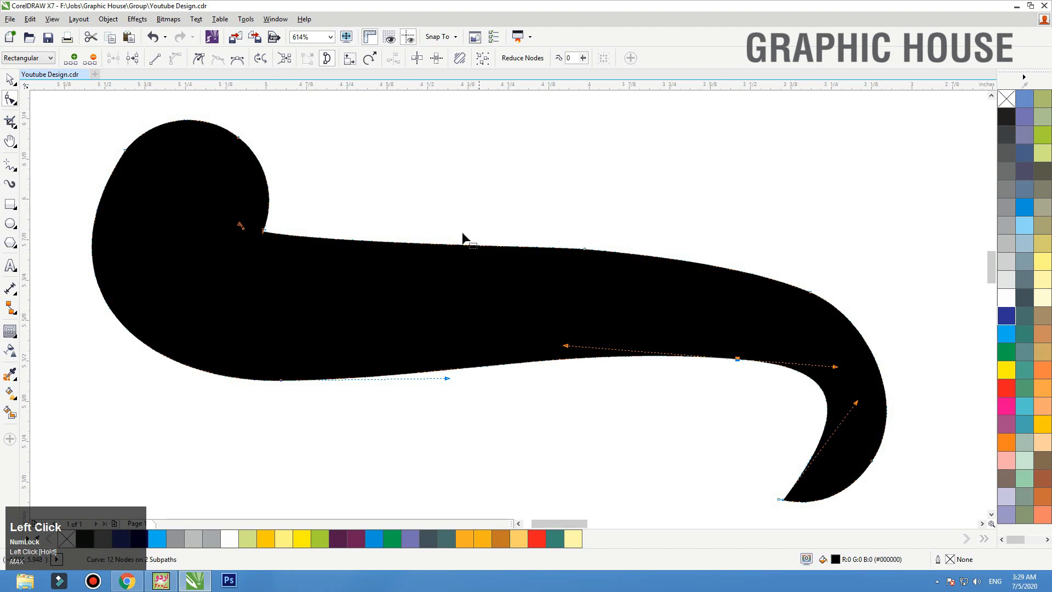
pyautogui.moveTo(250, 222); pyautogui.dragTo(225, 251)
pyautogui.press('space')
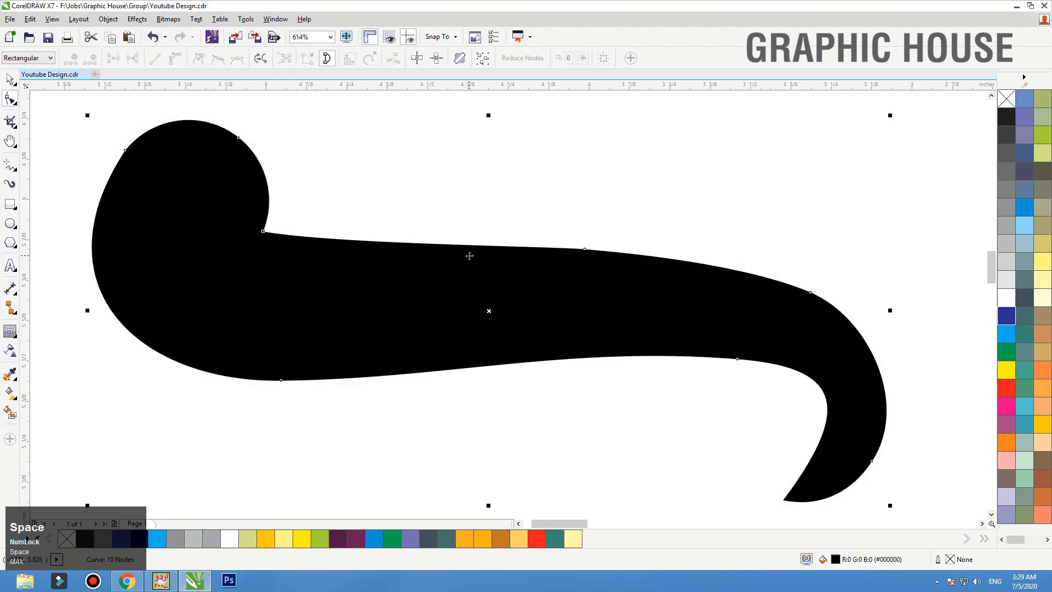
# Move the cleaned-up swoosh to the blank area above the package's front panel.
pyautogui.press('F3')
pyautogui.press('F3')
pyautogui.moveTo(557, 270); pyautogui.dragTo(808, 237)
pyautogui.click(563, 359)
pyautogui.click(576, 271)
pyautogui.press('F3')
pyautogui.scroll(4, 888, 236)
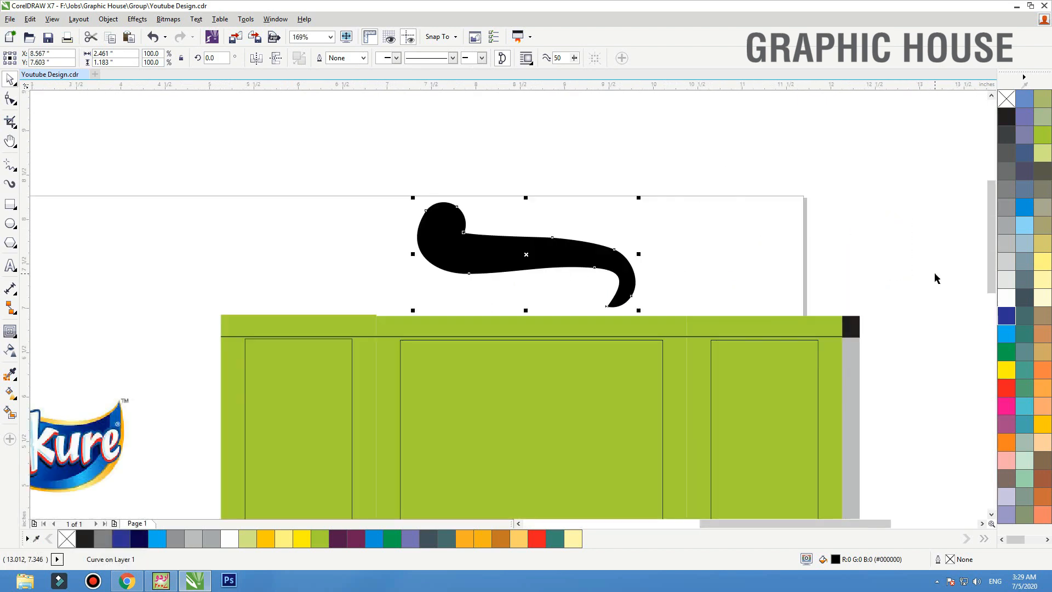
pyautogui.moveTo(492, 260); pyautogui.dragTo(596, 161)
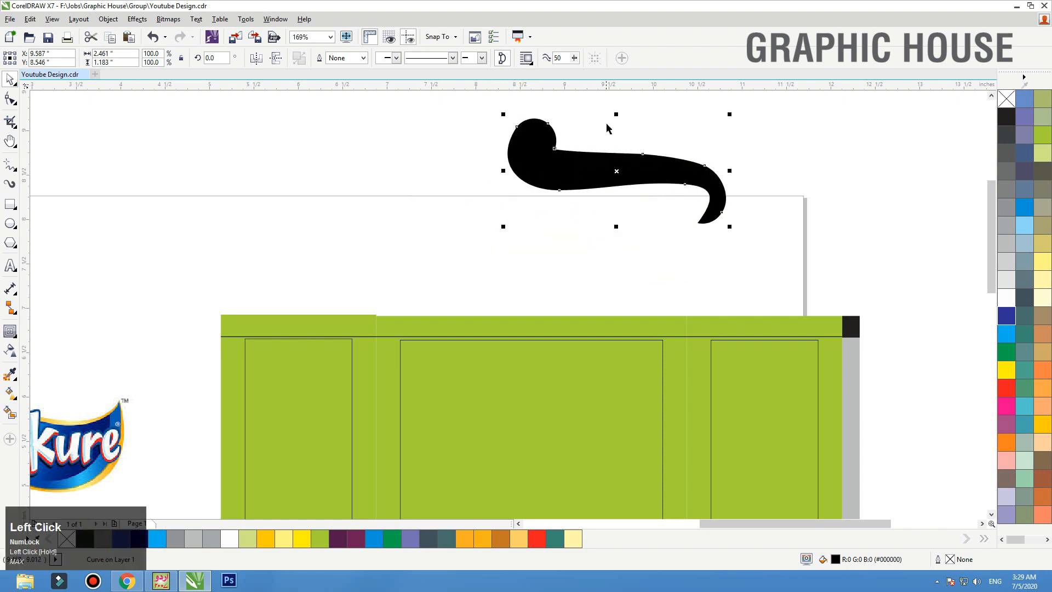
# Create a vertically mirrored copy of the swoosh directly below the original.
pyautogui.moveTo(617, 115); pyautogui.dragTo(628, 254)
pyautogui.rightClick(623, 239)
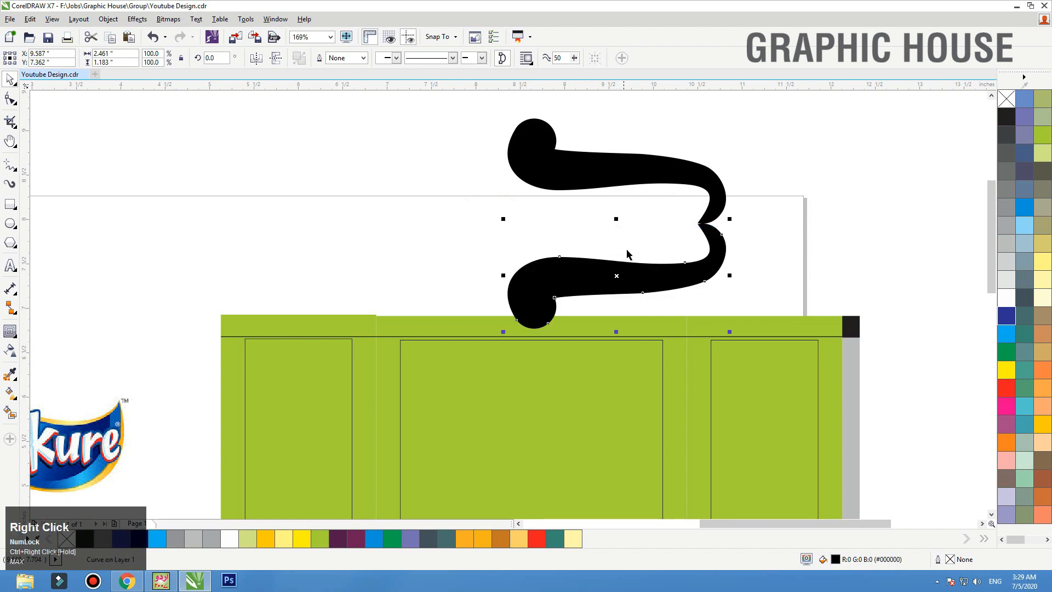
pyautogui.click(571, 287)
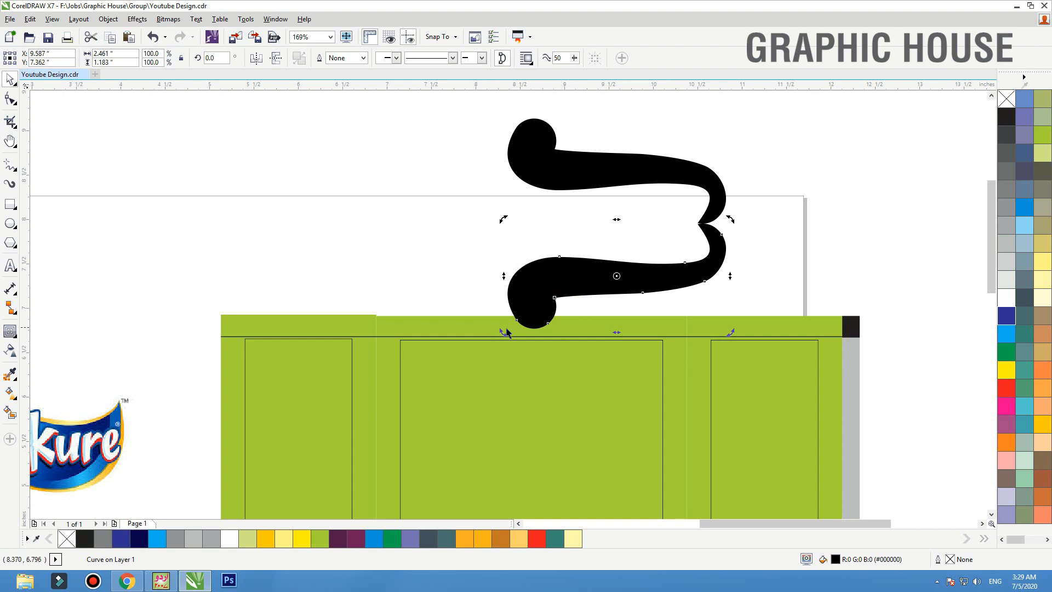
# Rotate the mirrored copy to about 58 degrees and position its tail against the original swoosh's tail.
pyautogui.moveTo(505, 332); pyautogui.dragTo(600, 333)
pyautogui.moveTo(666, 221); pyautogui.dragTo(734, 263)
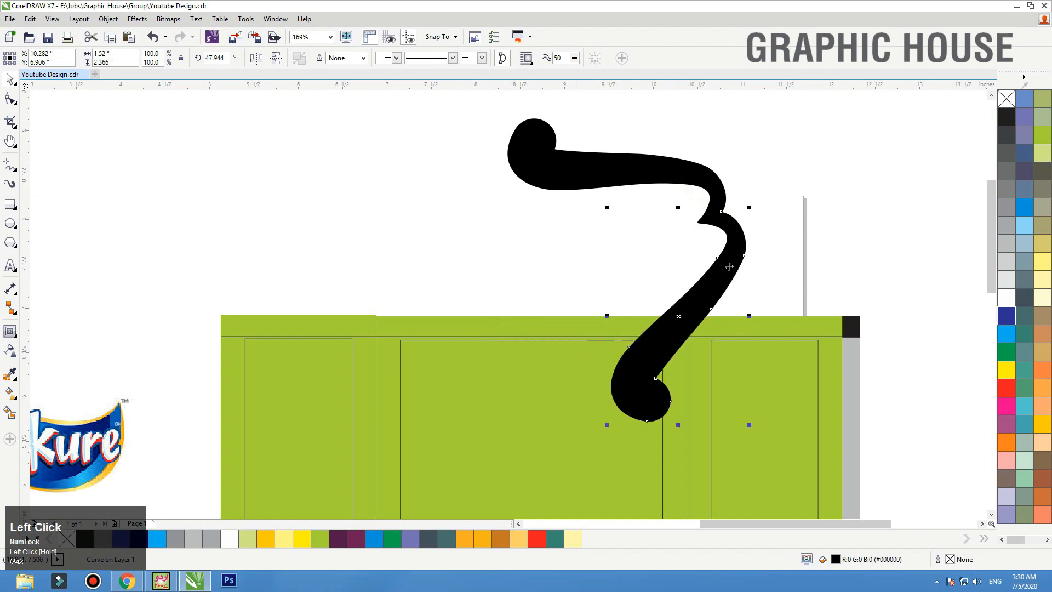
pyautogui.click(729, 267)
pyautogui.moveTo(751, 206); pyautogui.dragTo(738, 180)
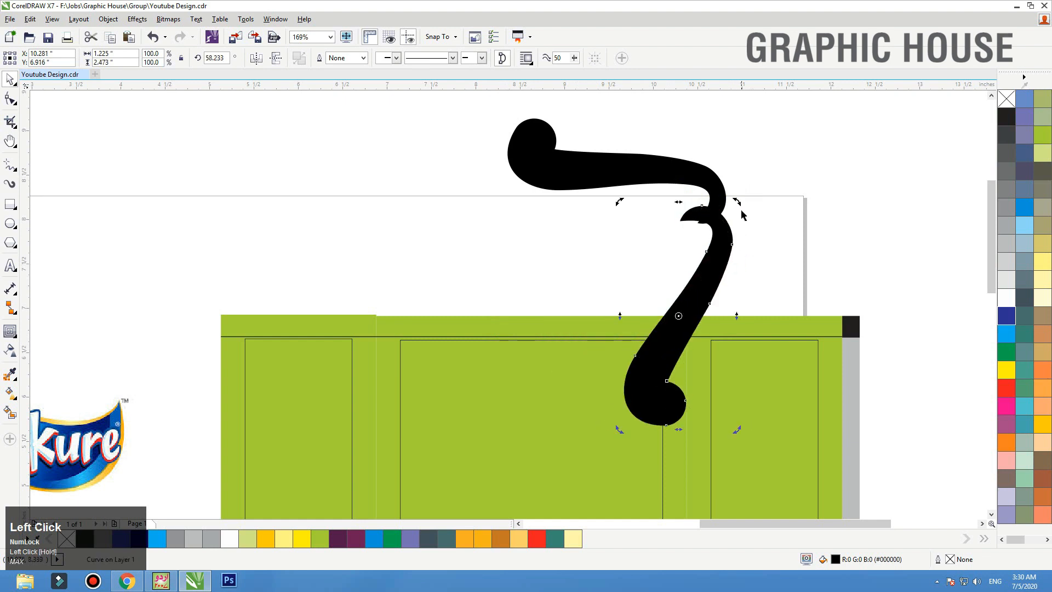
pyautogui.click(725, 231)
pyautogui.moveTo(725, 235); pyautogui.dragTo(744, 239)
# Fill the rotated swoosh copy with red and adjust its position where the two tails meet.
pyautogui.click(1007, 387)
pyautogui.press('F2')
pyautogui.moveTo(680, 200); pyautogui.dragTo(705, 190)
pyautogui.press('F3')
# Move the black and red swooshes together farther up and to the right above the package.
pyautogui.keyDown('shift'); pyautogui.click(646, 256); pyautogui.keyUp('shift')
pyautogui.press('F3')
pyautogui.click(774, 192)
pyautogui.press('F3')
pyautogui.press('F2')
pyautogui.moveTo(465, 329); pyautogui.dragTo(778, 173)
# Rotate the red swoosh to about 68.5 degrees and refine how its tail overlaps the black one.
pyautogui.click(787, 287)
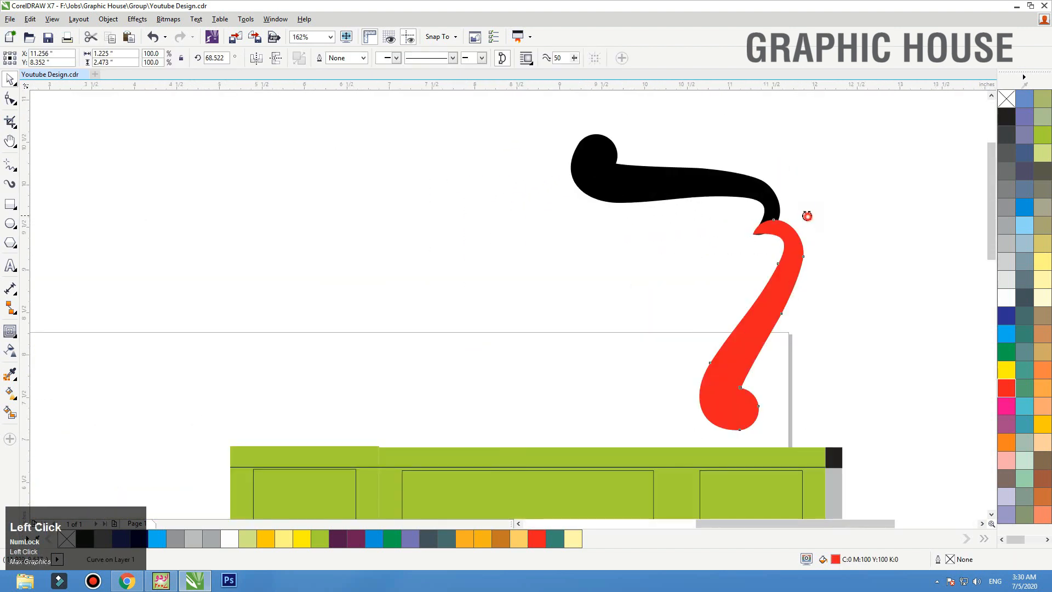
pyautogui.moveTo(807, 215); pyautogui.dragTo(699, 277)
pyautogui.click(815, 208)
pyautogui.press('F2')
pyautogui.press('F3')
# Weld the black and red swooshes into one corner ornament.
pyautogui.keyDown('shift'); pyautogui.click(643, 211); pyautogui.keyUp('shift')
pyautogui.press('F3')
pyautogui.press('F3')
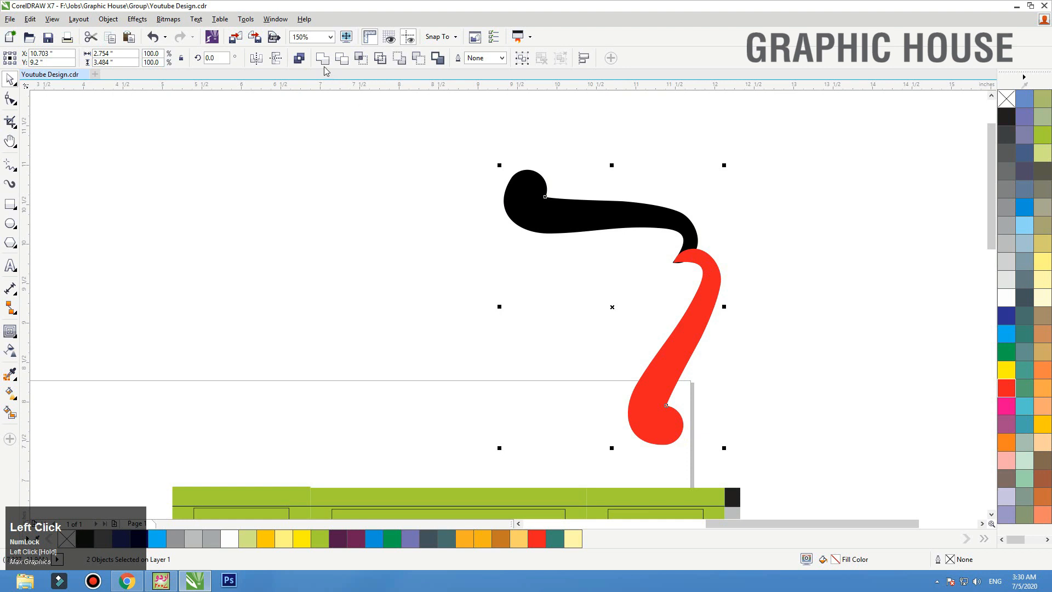
pyautogui.click(323, 64)
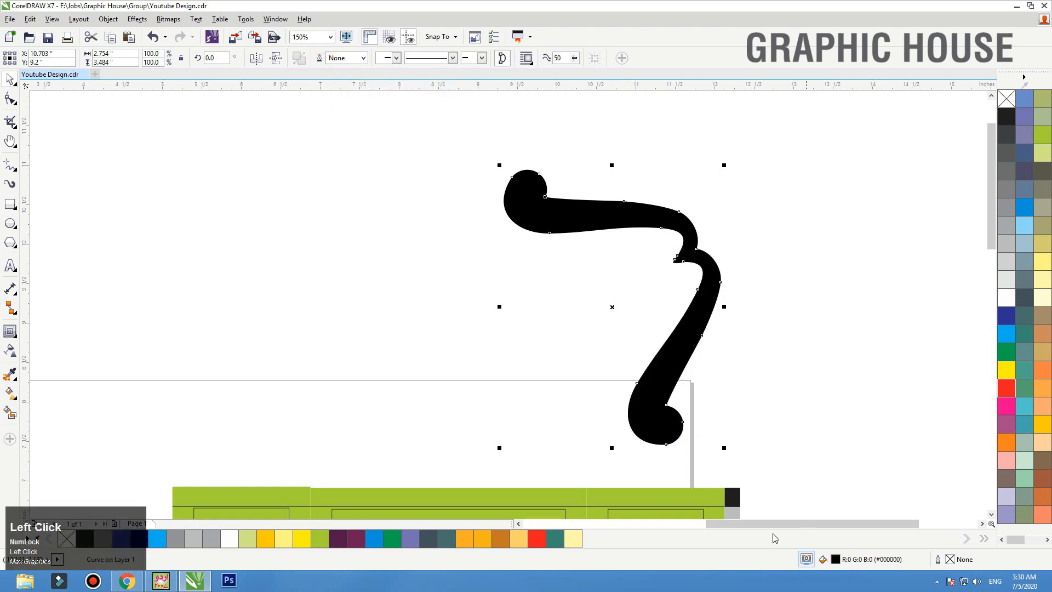
# Smooth the lower edge of the spur at the joint by adding a node and deleting the stray ones.
pyautogui.moveTo(674, 263); pyautogui.dragTo(651, 279)
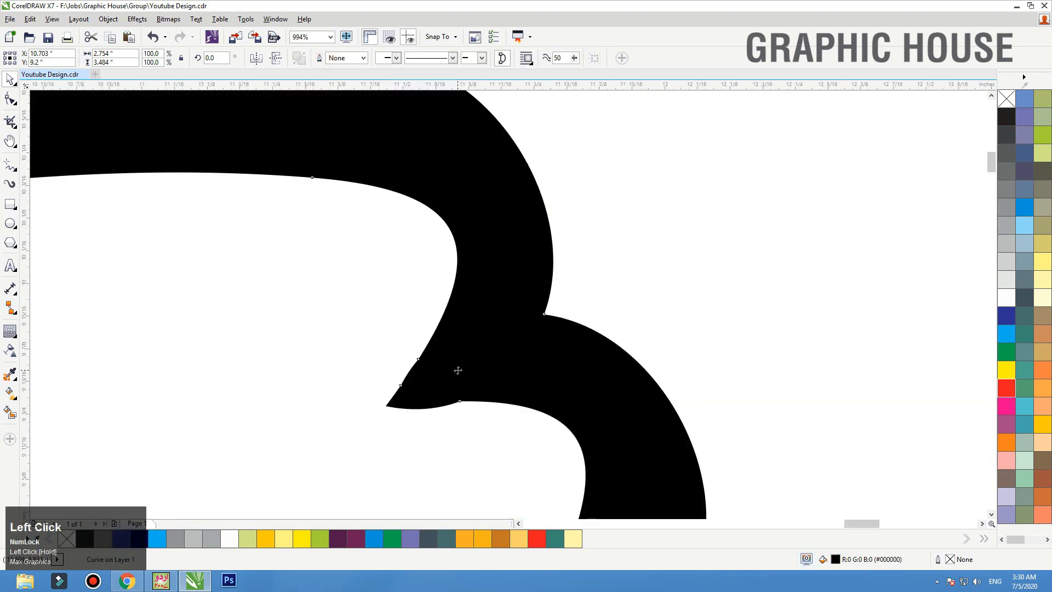
pyautogui.press('F10')
pyautogui.moveTo(379, 353); pyautogui.dragTo(436, 413)
pyautogui.doubleClick(476, 400)
pyautogui.press('Delete')
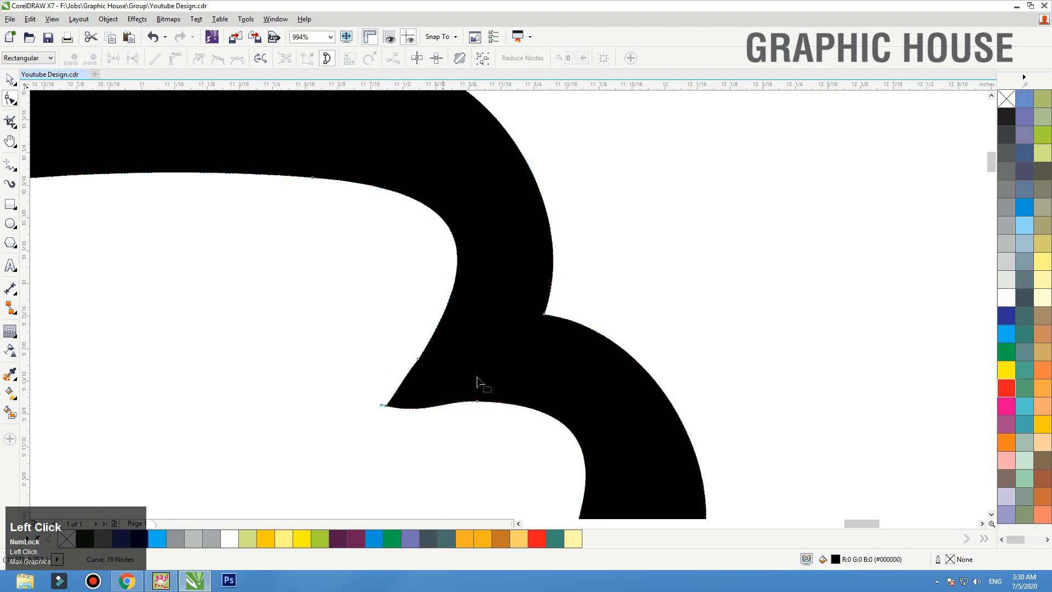
# Smooth the upper edge of the joint's spur by adding a node higher up and deleting the one near the tip.
pyautogui.doubleClick(432, 340)
pyautogui.moveTo(416, 345); pyautogui.dragTo(429, 368)
pyautogui.press('Delete')
pyautogui.press('F3')
pyautogui.press('F3')
pyautogui.press('F3')
pyautogui.press('space')
# Move the welded corner ornament farther up, well clear of the package.
pyautogui.click(646, 235)
pyautogui.press('F3')
pyautogui.moveTo(566, 281); pyautogui.dragTo(588, 271)
pyautogui.press('F3')
pyautogui.press('F2')
pyautogui.moveTo(692, 204); pyautogui.dragTo(392, 319)
pyautogui.moveTo(725, 298); pyautogui.dragTo(723, 210)
pyautogui.press('F2')
pyautogui.moveTo(805, 291); pyautogui.dragTo(541, 81)
# Apply a one-step inside contour with a 0.039 inch offset to the corner ornament.
pyautogui.click(10, 332)
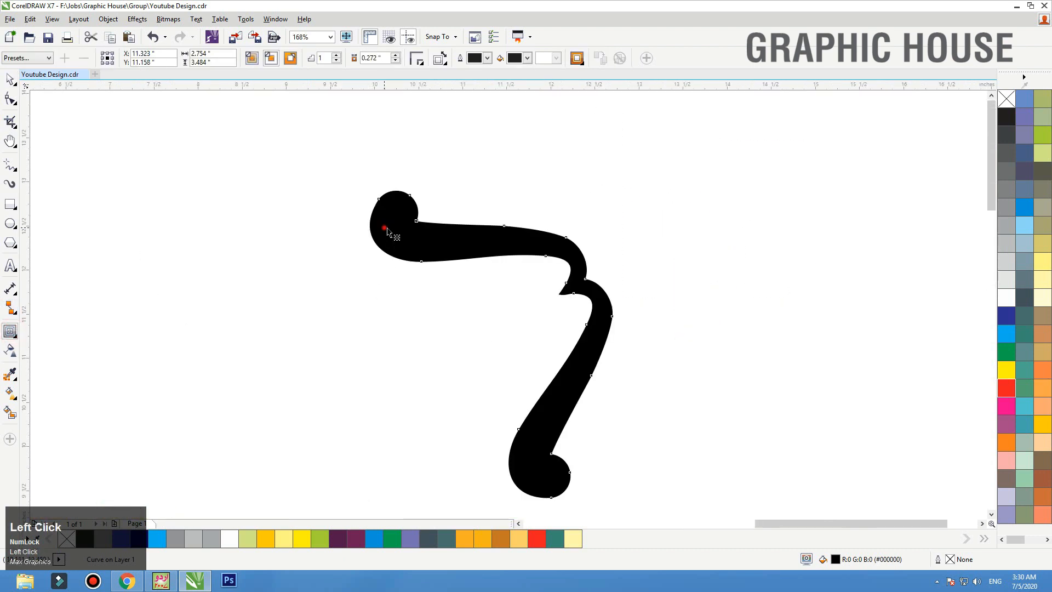
pyautogui.moveTo(387, 231); pyautogui.dragTo(375, 242)
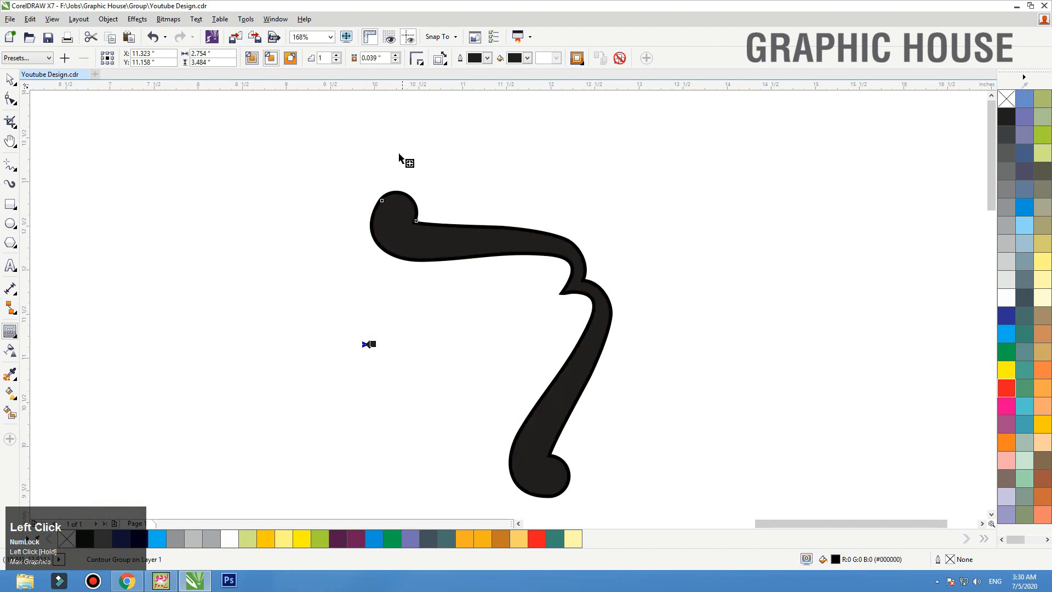
pyautogui.press('F2')
pyautogui.moveTo(472, 159); pyautogui.dragTo(364, 279)
pyautogui.press('F3')
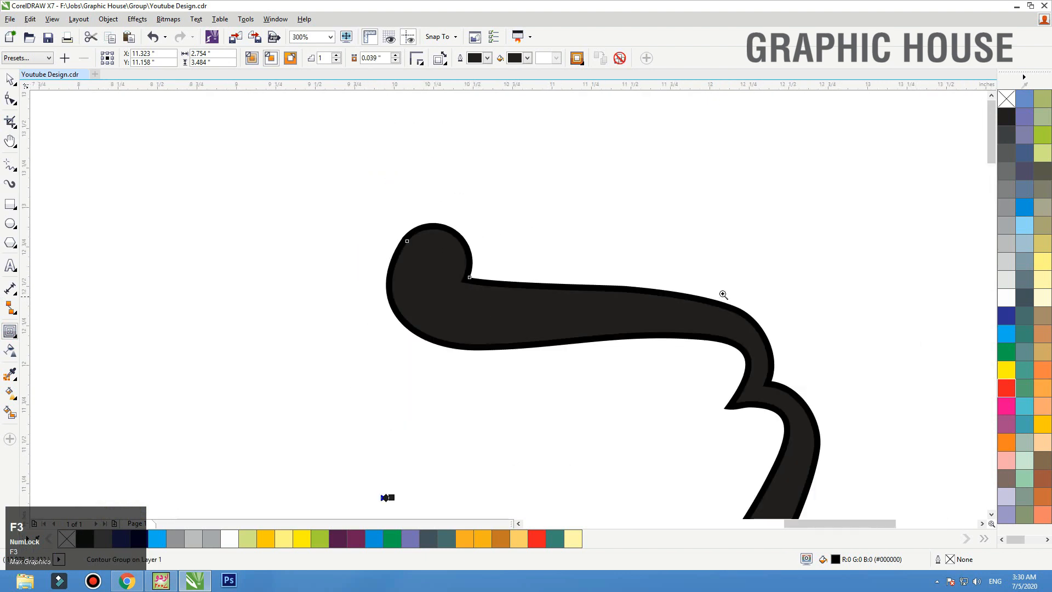
pyautogui.press('F3')
pyautogui.press('space')
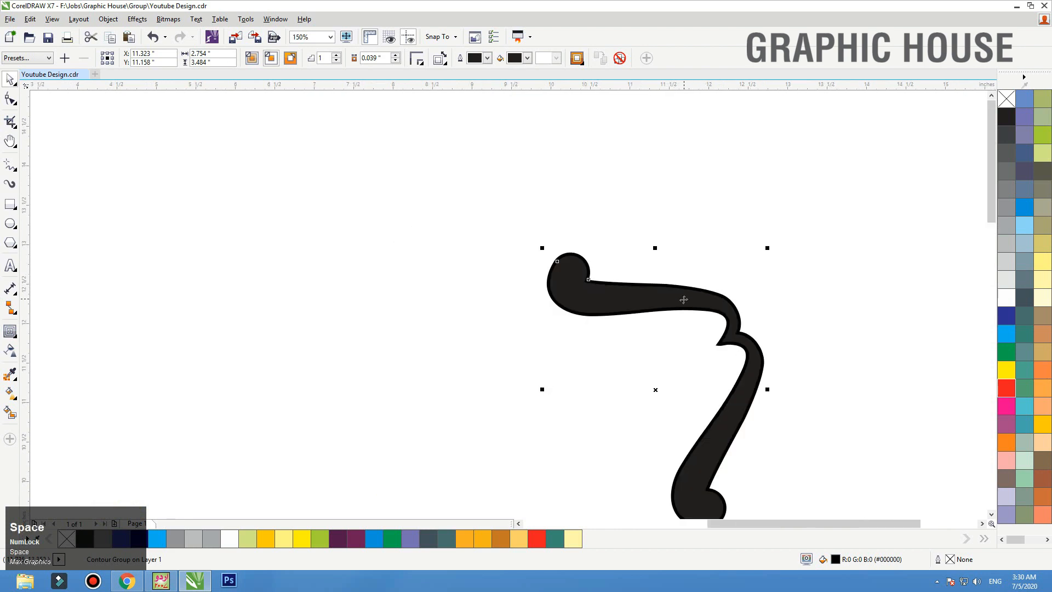
# Break the contour group apart and place the outer ornament shape beside the inner one, filled red.
pyautogui.hotkey('ctrl', 'z')
pyautogui.click(673, 209)
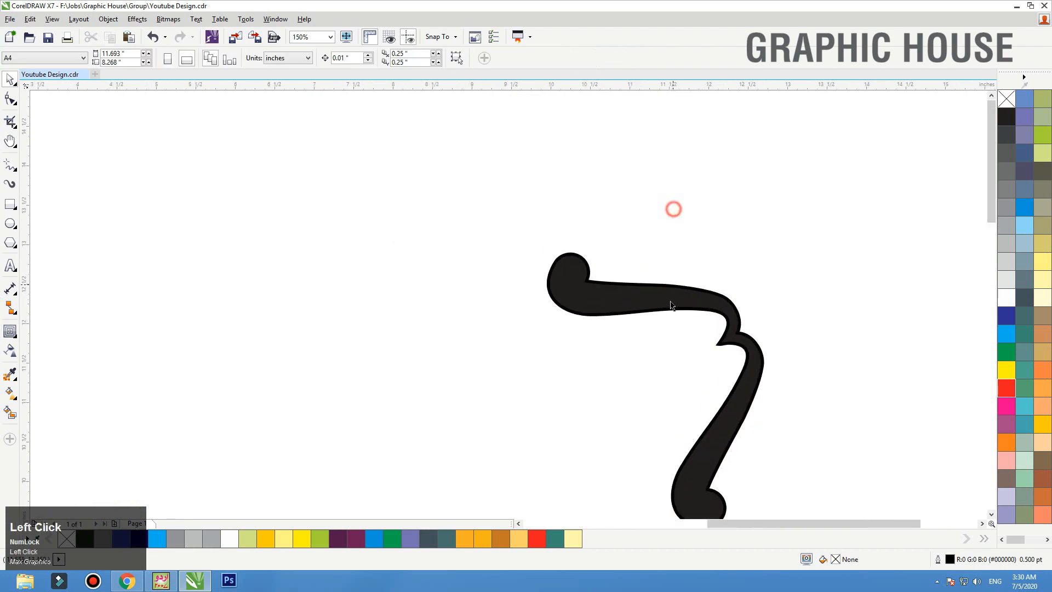
pyautogui.moveTo(669, 317); pyautogui.dragTo(892, 230)
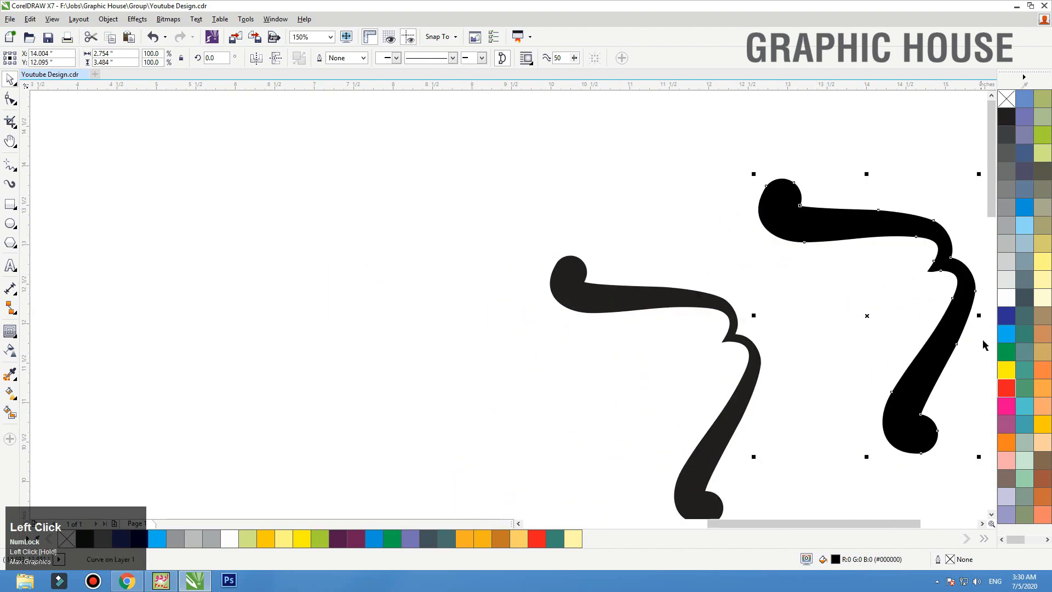
pyautogui.click(1007, 388)
# Make a horizontally mirrored copy of the black inner ornament directly against its left side.
pyautogui.moveTo(723, 289); pyautogui.dragTo(617, 313)
pyautogui.press('F3')
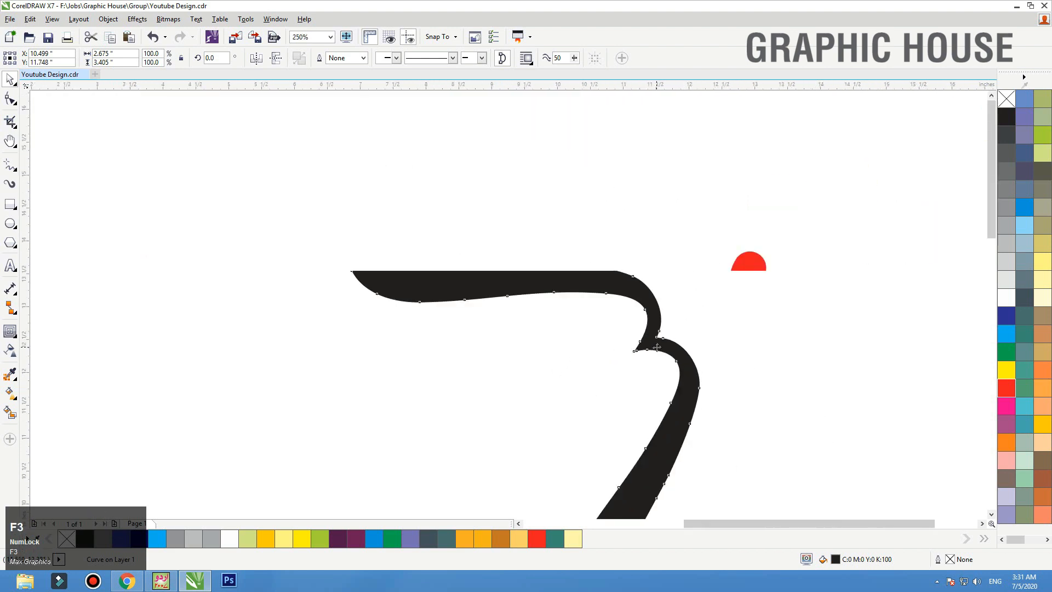
pyautogui.press('F3')
pyautogui.press('F3')
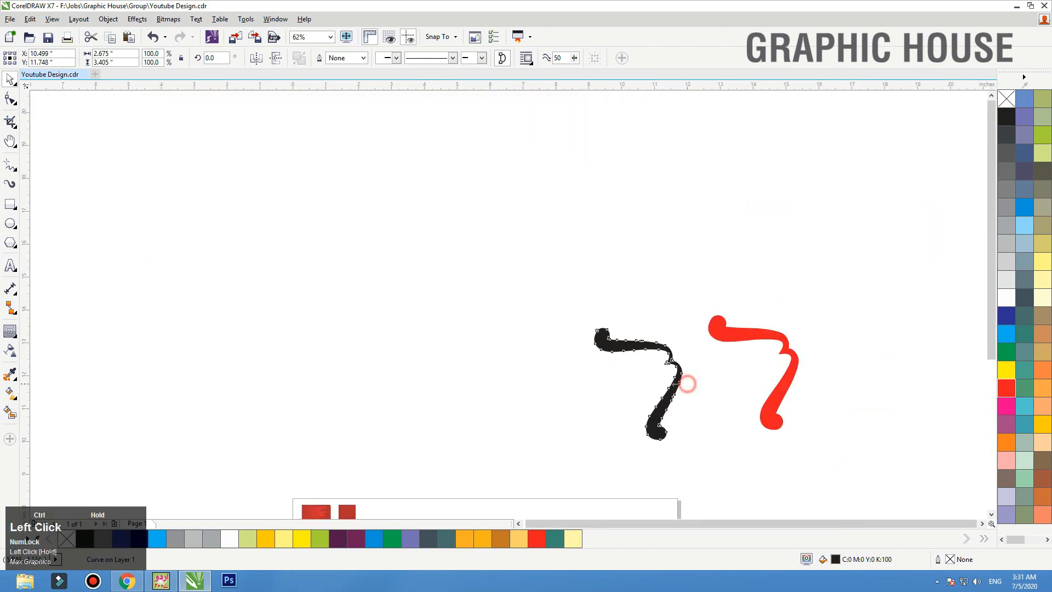
pyautogui.moveTo(687, 383); pyautogui.dragTo(550, 388)
pyautogui.rightClick(549, 387)
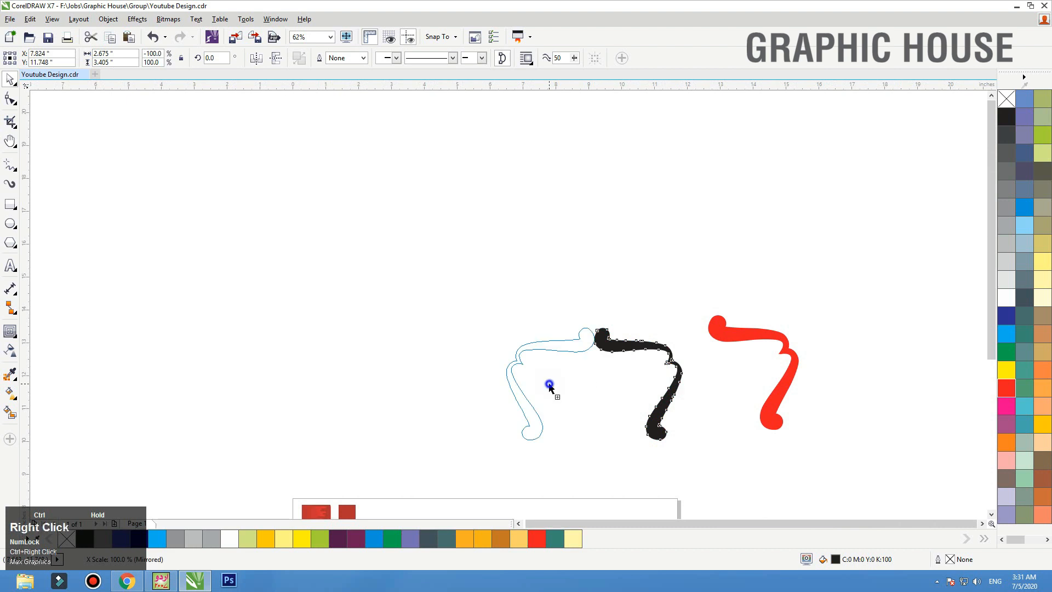
# Mirror a copy of the black ornament pair vertically to form a closed four-piece frame.
pyautogui.keyDown('shift'); pyautogui.click(614, 355); pyautogui.keyUp('shift')
pyautogui.moveTo(606, 341); pyautogui.dragTo(535, 306)
pyautogui.rightClick(535, 305)
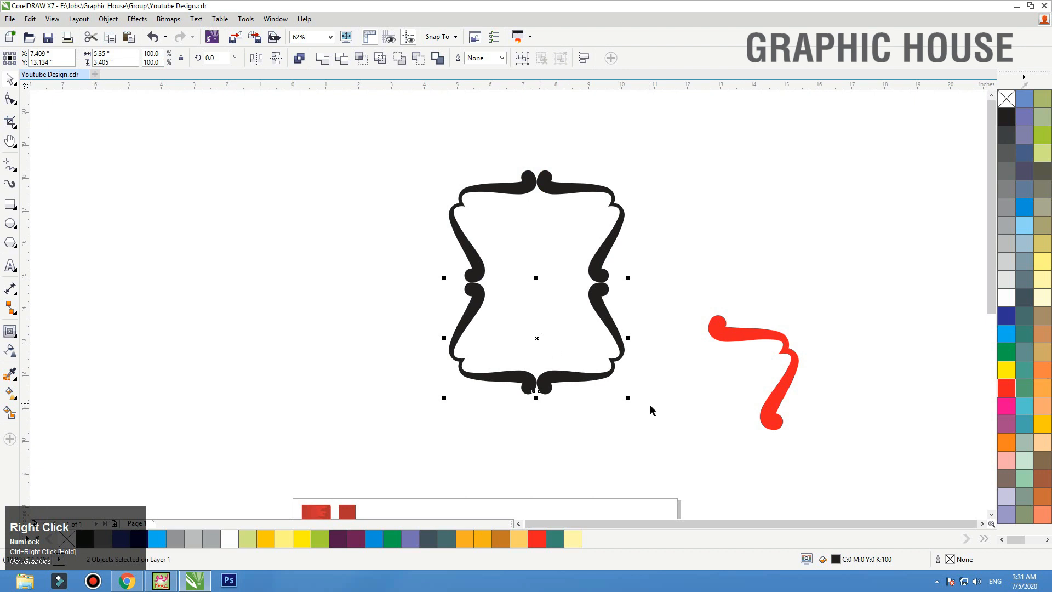
# Group the four black frame pieces and rotate the group by 90 degrees.
pyautogui.moveTo(682, 437); pyautogui.dragTo(364, 136)
pyautogui.hotkey('ctrl', 'g')
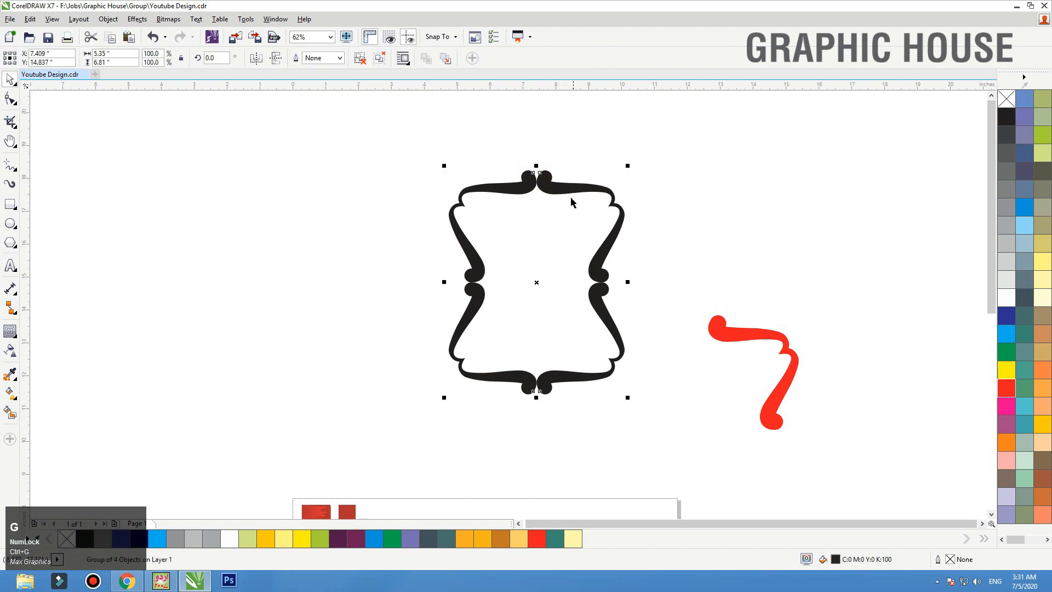
pyautogui.doubleClick(218, 58)
pyautogui.write('90')
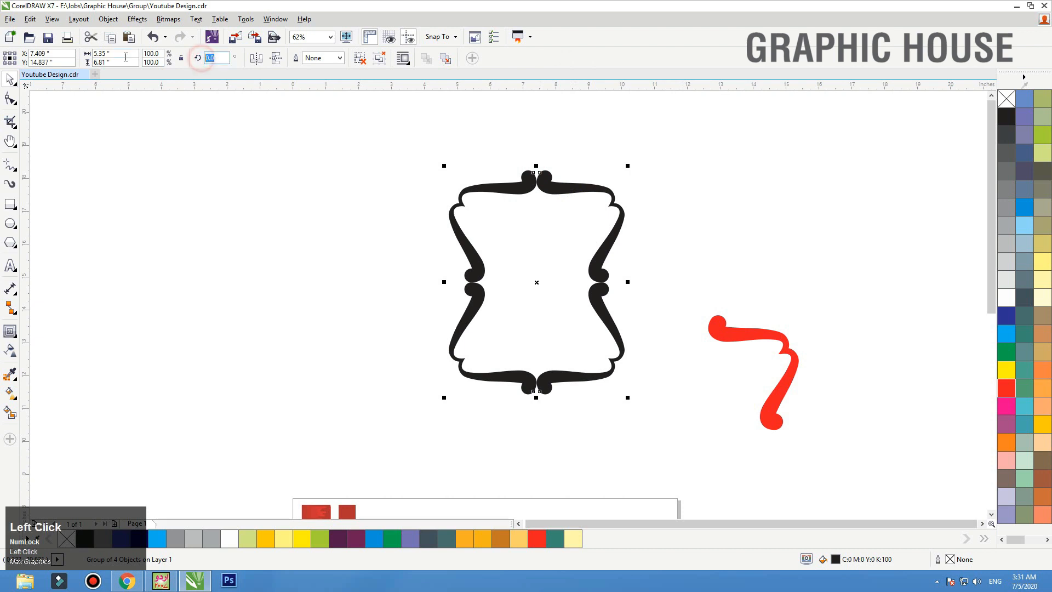
pyautogui.press('Return')
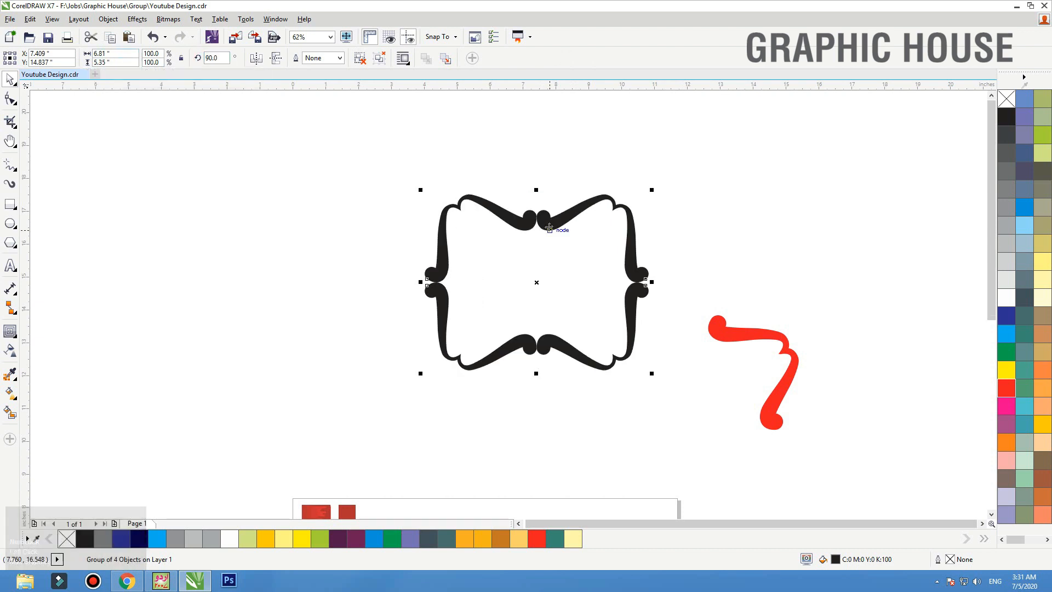
# Ungroup the rotated frame and weld its four pieces into a single curve.
pyautogui.moveTo(548, 227); pyautogui.dragTo(546, 242)
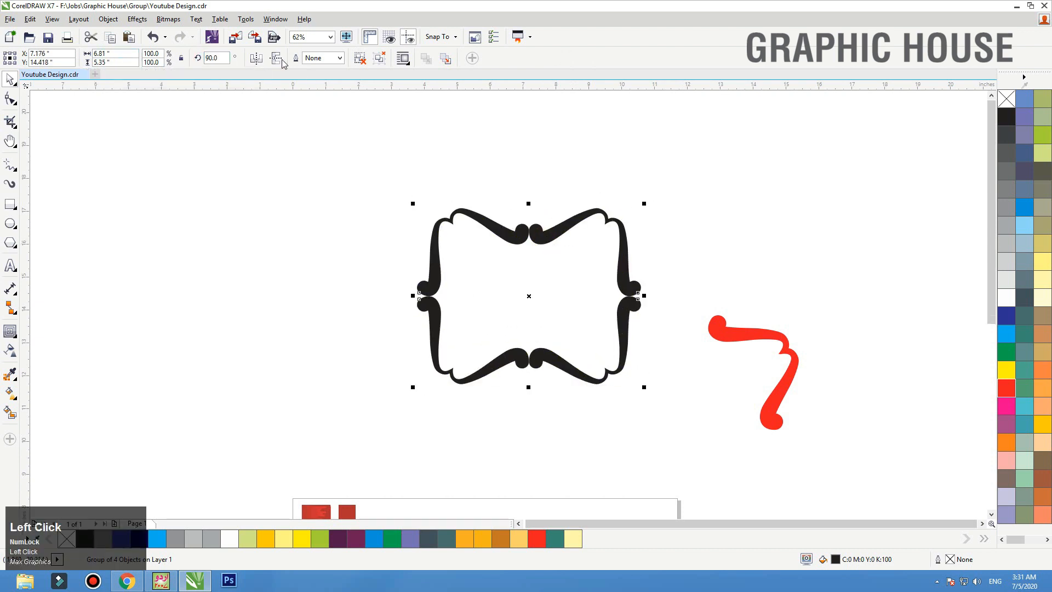
pyautogui.click(360, 59)
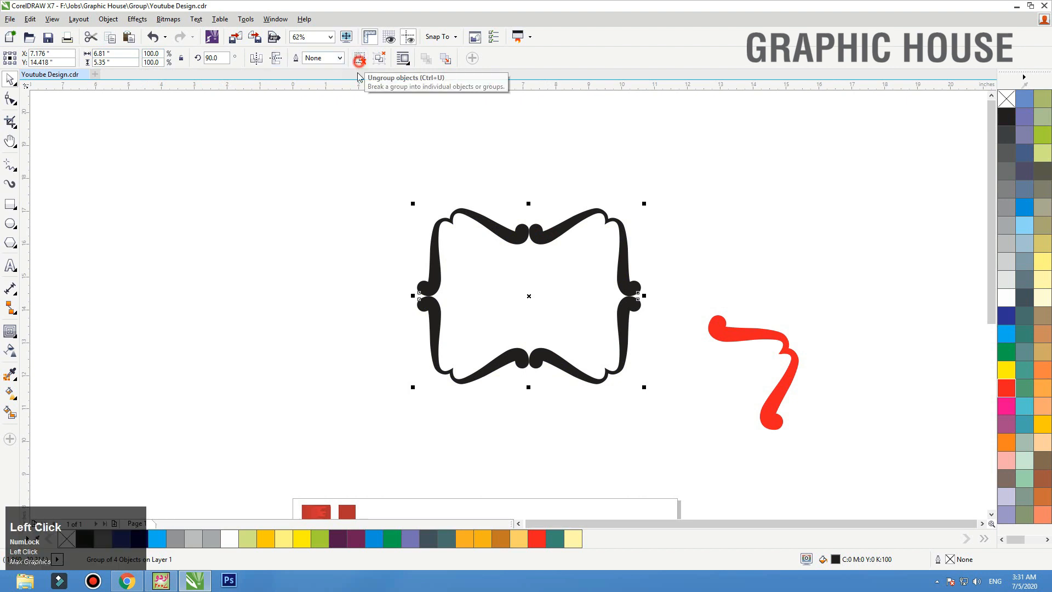
pyautogui.click(324, 61)
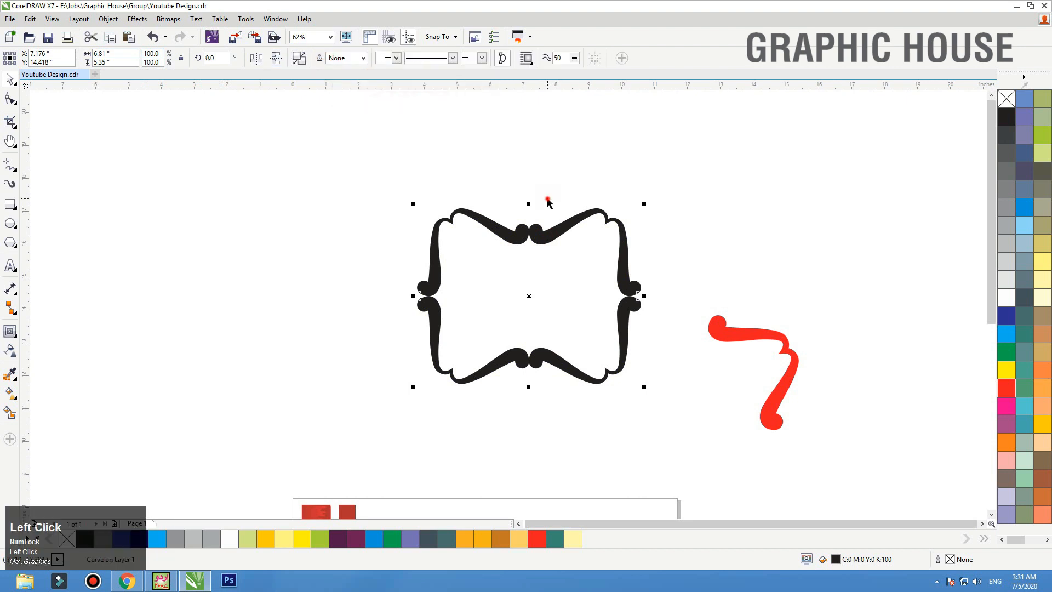
# Place a duplicate of the welded frame to its left and break the copy apart into separate pieces.
pyautogui.moveTo(538, 235); pyautogui.dragTo(316, 222)
pyautogui.hotkey('ctrl', 'z')
pyautogui.rightClick(268, 235)
pyautogui.click(300, 61)
pyautogui.click(315, 103)
pyautogui.hotkey('ctrl', 'z')
pyautogui.click(385, 176)
# Try moving single pieces of the broken-apart copy and the whole welded frame, undoing each move.
pyautogui.moveTo(374, 239); pyautogui.dragTo(385, 211)
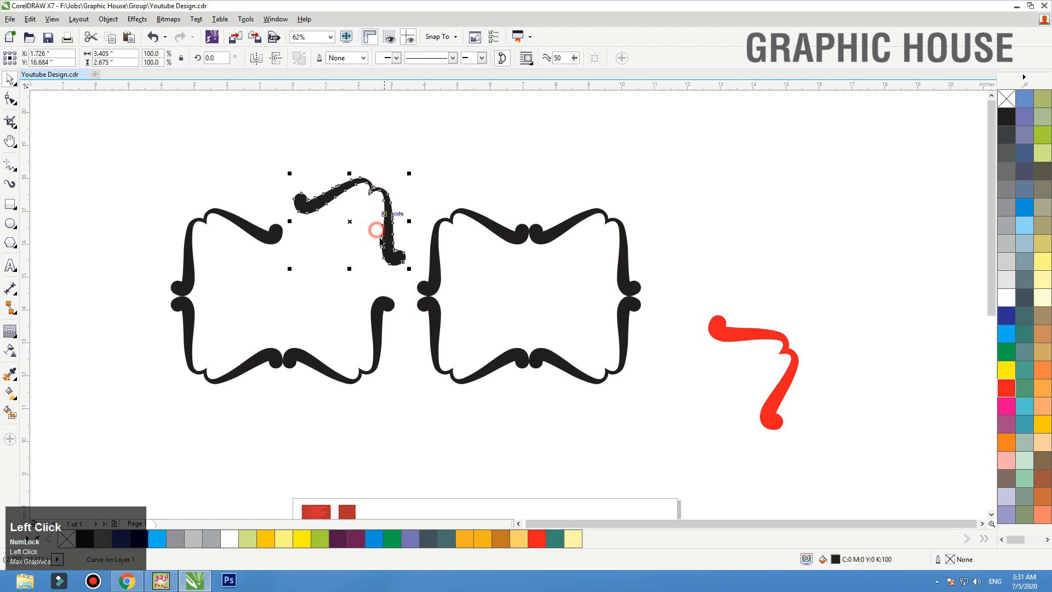
pyautogui.hotkey('ctrl', 'z')
pyautogui.moveTo(380, 324); pyautogui.dragTo(400, 345)
pyautogui.hotkey('ctrl', 'z')
pyautogui.moveTo(437, 256); pyautogui.dragTo(439, 225)
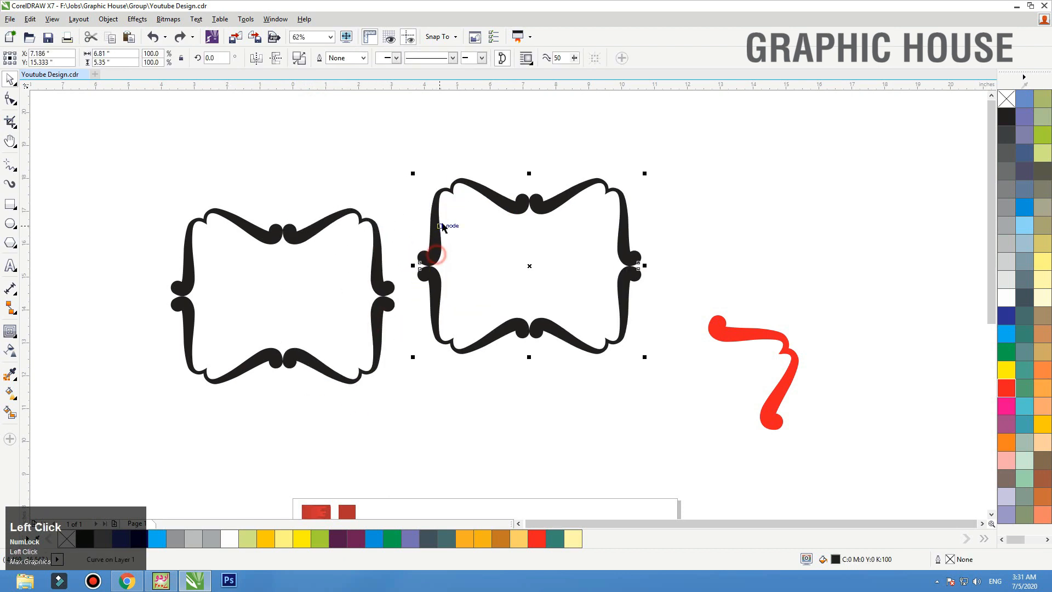
pyautogui.hotkey('ctrl', 'z')
pyautogui.moveTo(375, 252); pyautogui.dragTo(378, 236)
pyautogui.hotkey('ctrl', 'z')
# Place the welded frame on the package's central panel, scaled to about 2.085 × 1.638 inches, filled white and centred horizontally.
pyautogui.click(429, 185)
pyautogui.click(438, 255)
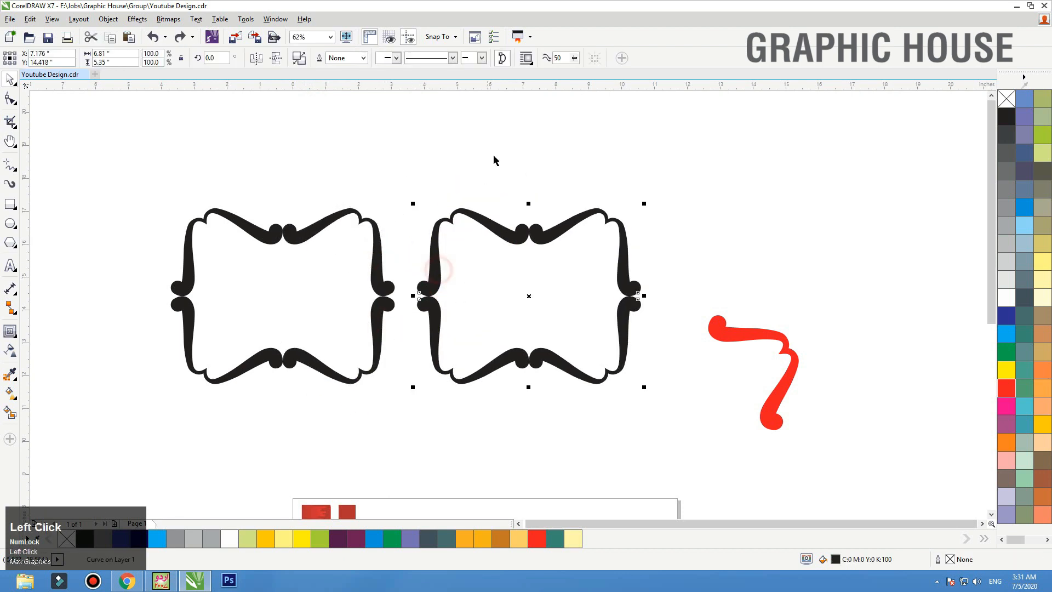
pyautogui.scroll(-4, 618, 161)
pyautogui.moveTo(598, 177); pyautogui.dragTo(609, 266)
pyautogui.press('F3')
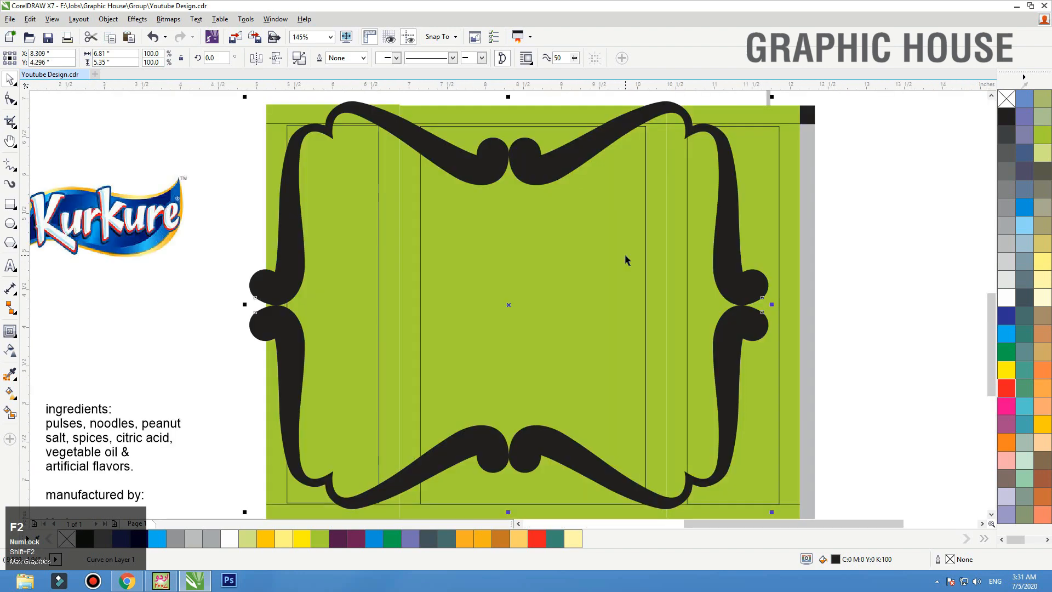
pyautogui.moveTo(705, 172); pyautogui.dragTo(610, 245)
pyautogui.click(1007, 296)
pyautogui.scroll(2, 581, 240)
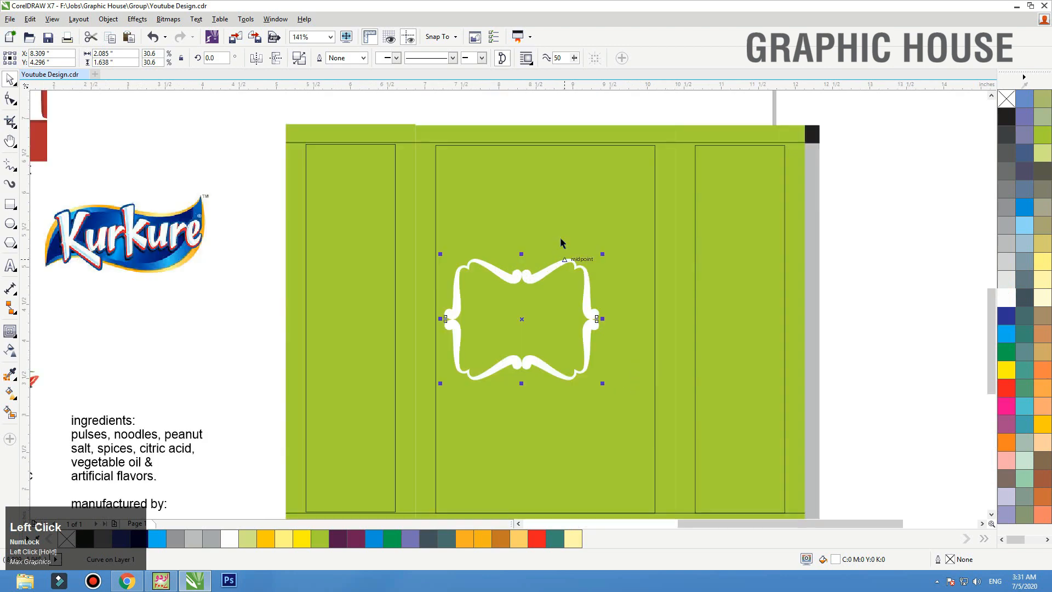
pyautogui.click(557, 199)
pyautogui.click(638, 91)
# Fill the package's central panel with the brown sampled from the darker colour swatch beside the page.
pyautogui.click(623, 125)
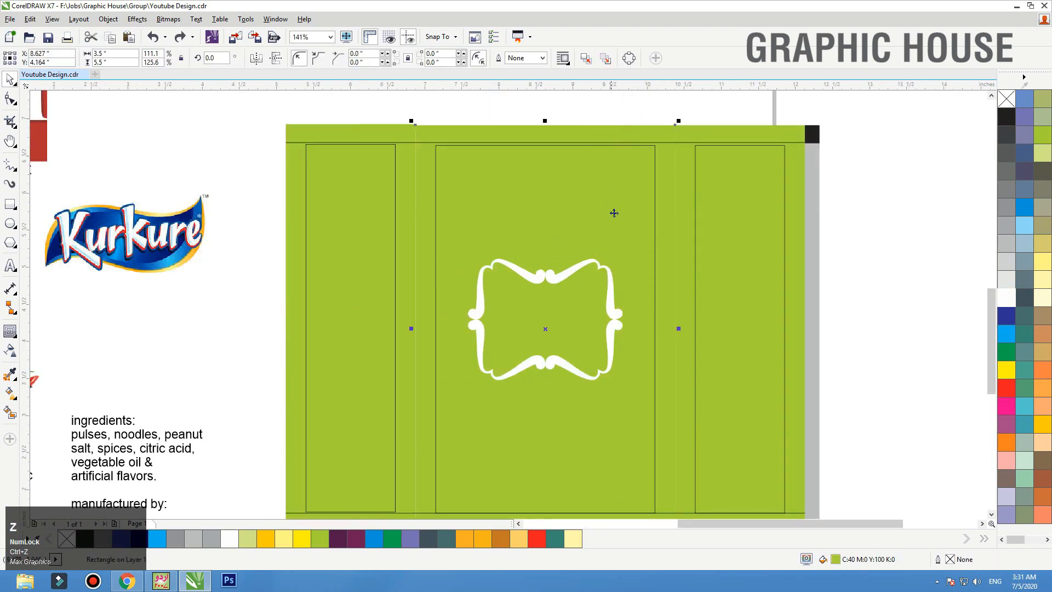
pyautogui.press('F3')
pyautogui.press('F4')
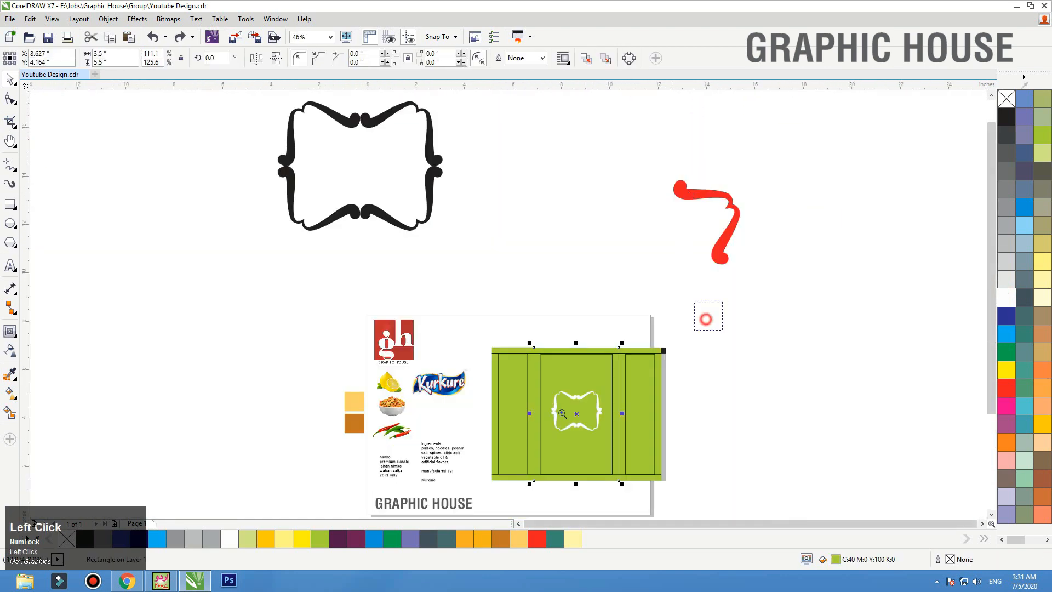
pyautogui.moveTo(704, 315); pyautogui.dragTo(318, 478)
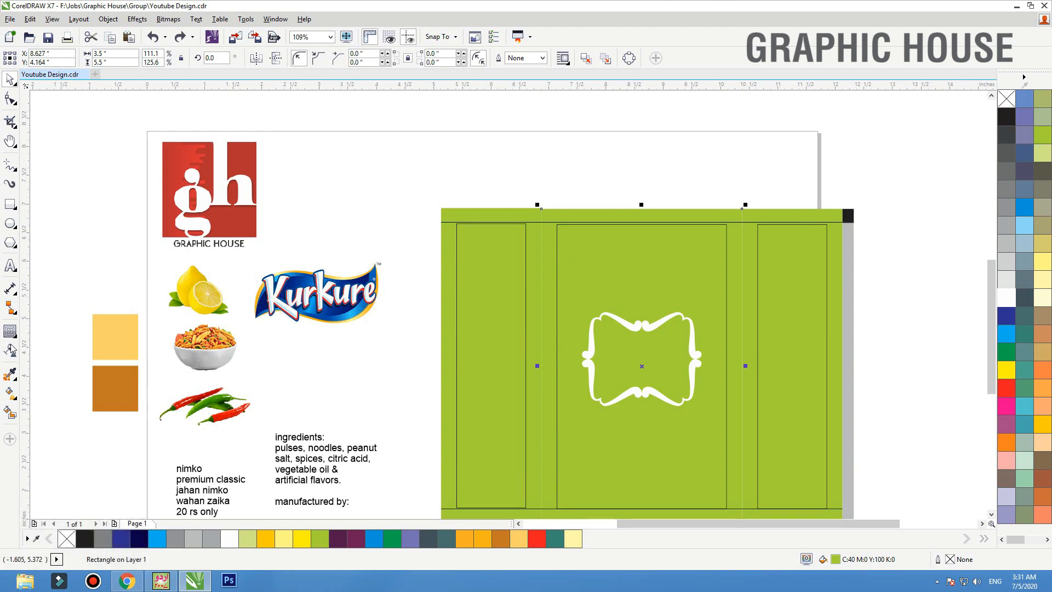
pyautogui.click(10, 374)
pyautogui.click(123, 335)
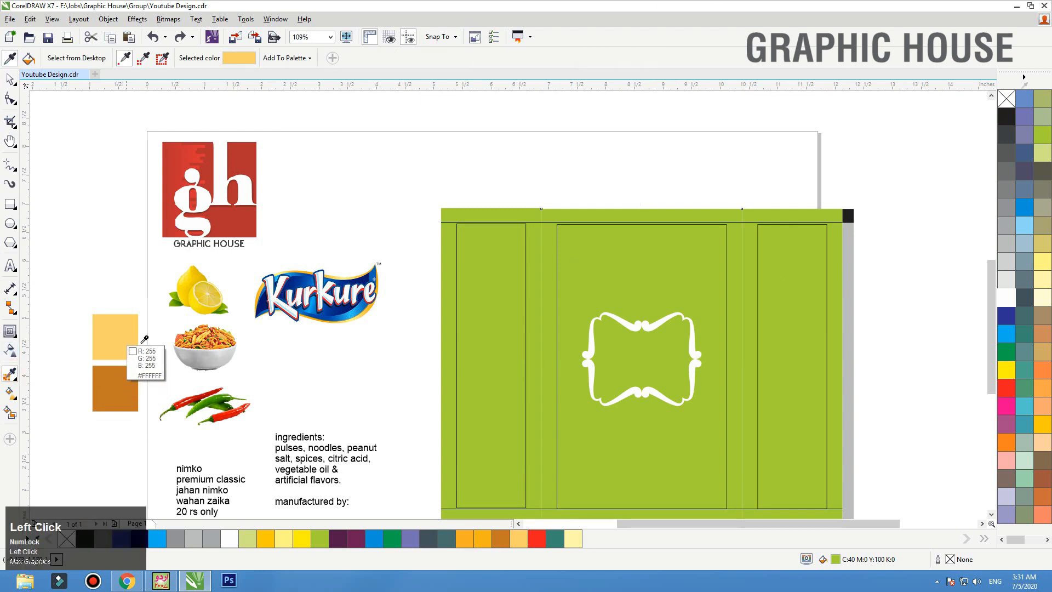
pyautogui.click(123, 379)
pyautogui.click(583, 213)
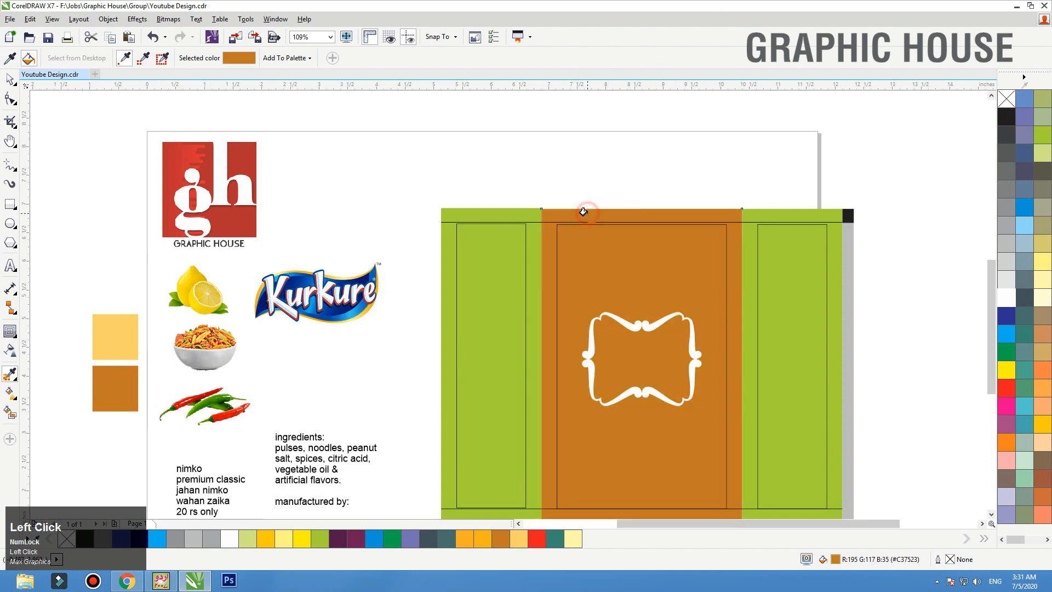
pyautogui.press('space')
pyautogui.moveTo(603, 211); pyautogui.dragTo(603, 178)
pyautogui.hotkey('ctrl', 'z')
# Apply an elliptical fountain fill to the central panel, stretched vertically over most of its height.
pyautogui.press('g')
pyautogui.moveTo(641, 208); pyautogui.dragTo(646, 488)
pyautogui.click(200, 58)
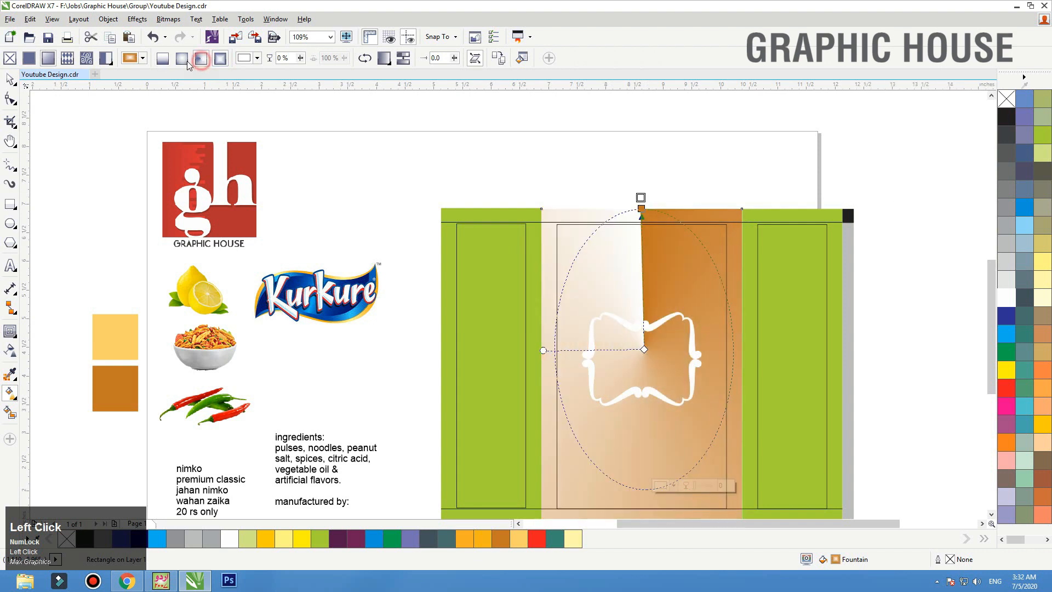
pyautogui.click(186, 59)
# Set the gradient's centre colour to #FBD06A sampled from the yellow swatch, and extend the gradient's lower end slightly.
pyautogui.click(644, 348)
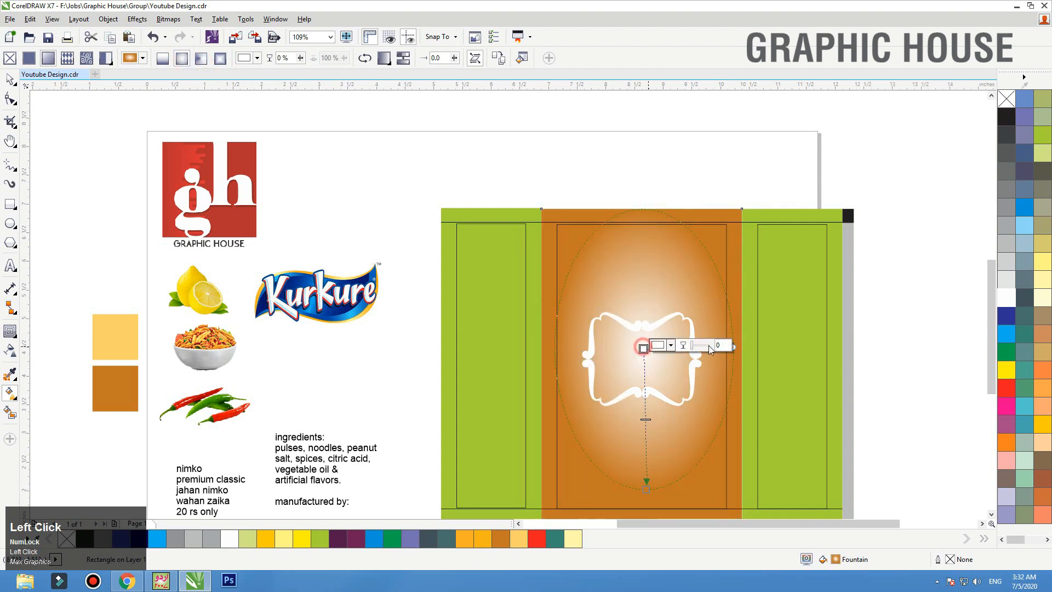
pyautogui.click(670, 344)
pyautogui.click(694, 368)
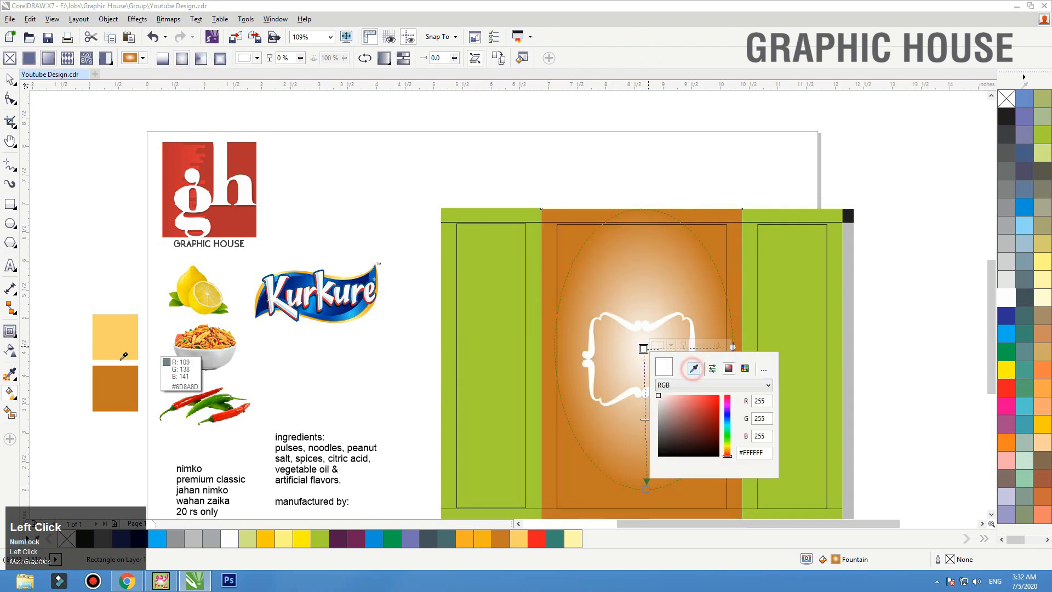
pyautogui.click(120, 345)
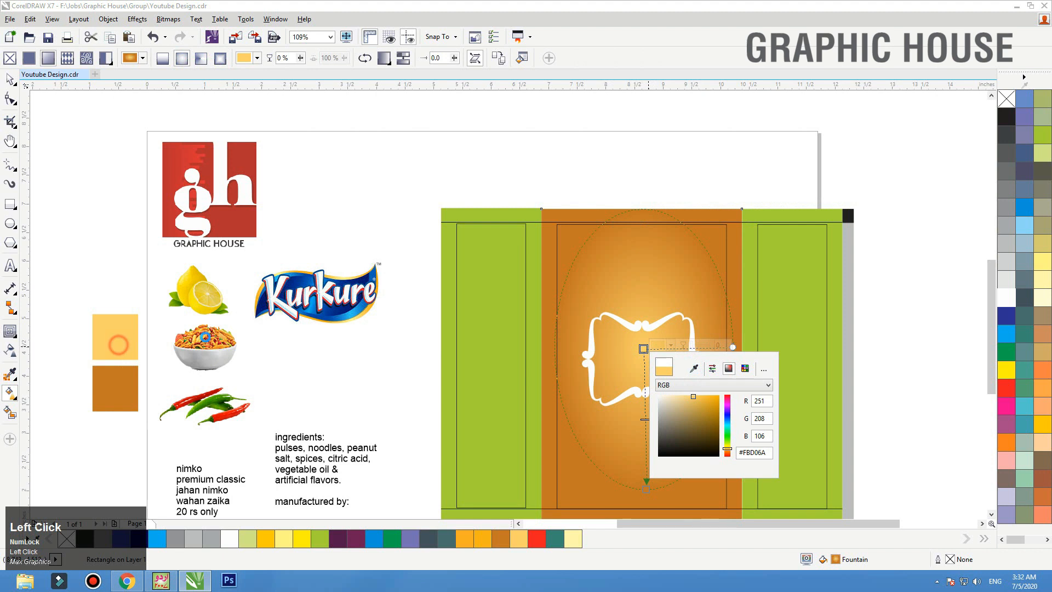
pyautogui.click(610, 346)
pyautogui.moveTo(652, 487)
pyautogui.mouseDown()
pyautogui.moveTo(694, 521)
pyautogui.moveTo(649, 494)
pyautogui.mouseUp()
pyautogui.press('space')
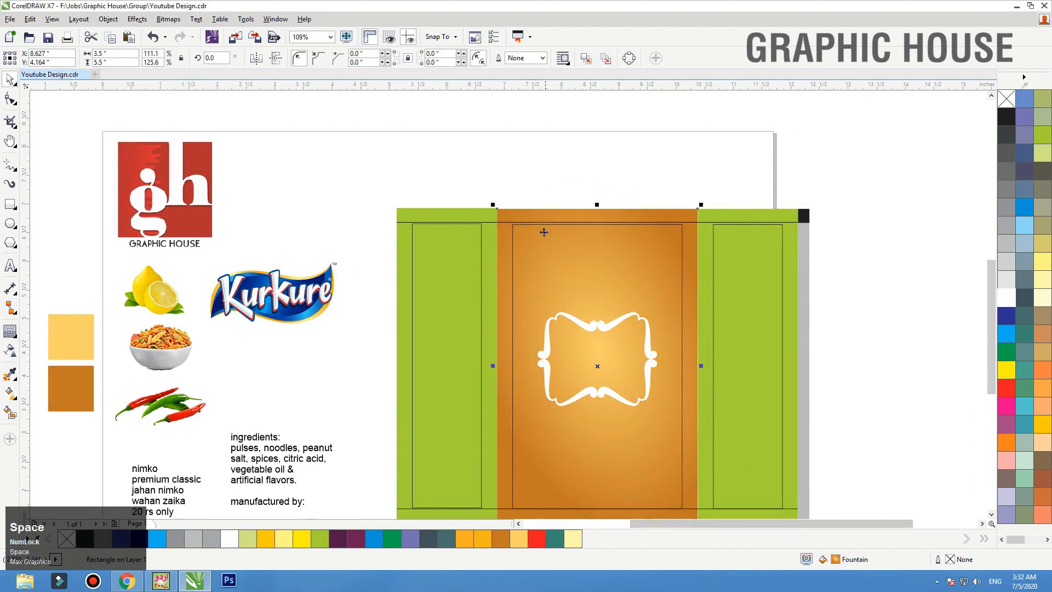
# Repeat the brown-to-yellow fountain fill on the two green side panels of the package.
pyautogui.click(566, 175)
pyautogui.hotkey('ctrl', 'z')
pyautogui.click(469, 212)
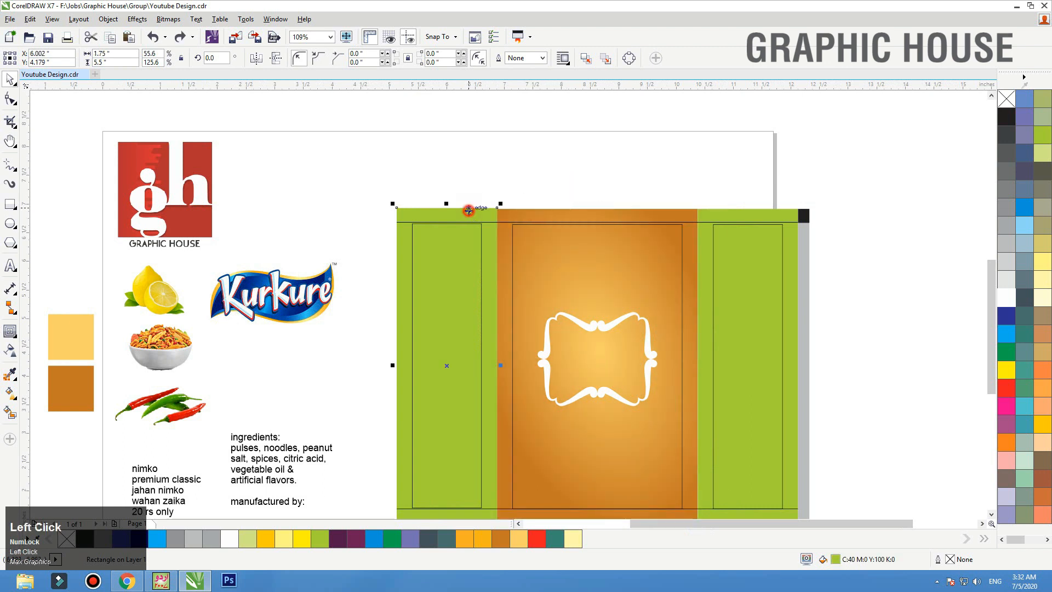
pyautogui.hotkey('ctrl', 'r')
pyautogui.click(742, 214)
pyautogui.hotkey('ctrl', 'r')
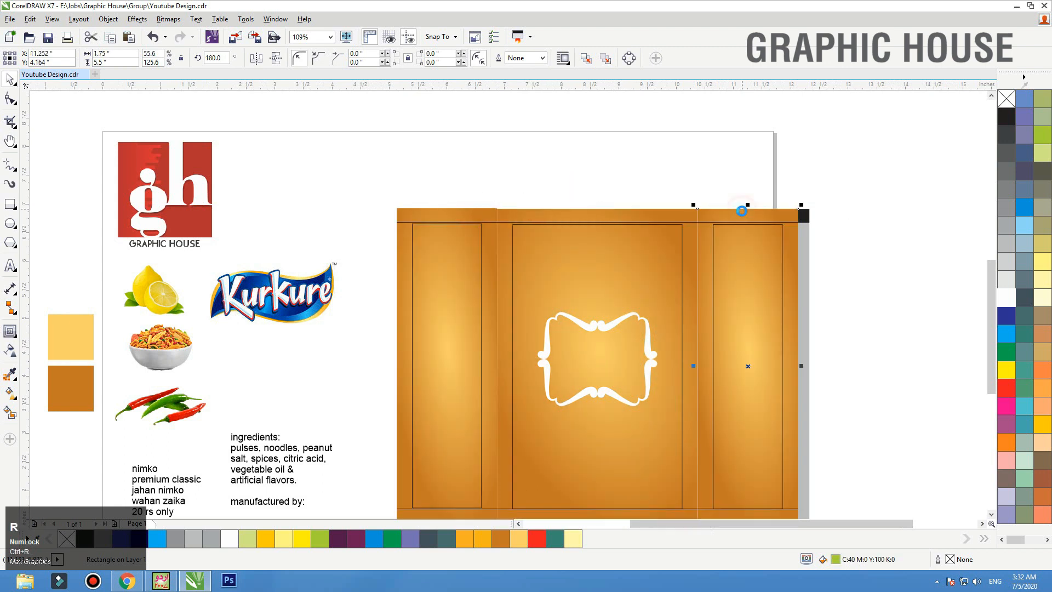
pyautogui.click(745, 167)
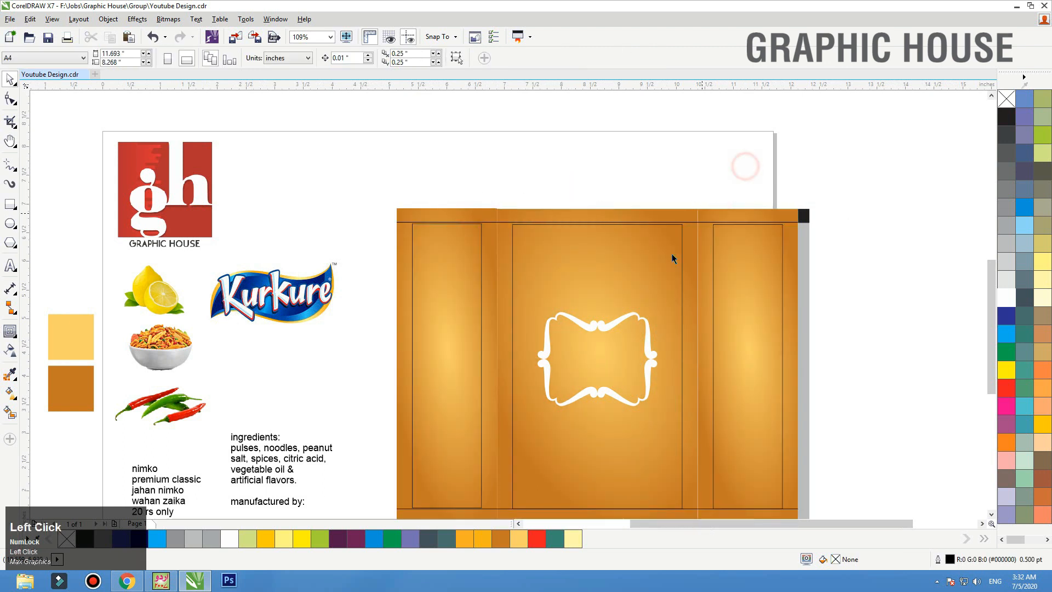
# Enlarge the white frame to about 2.471 × 1.941 inches and move the Kurkure logo to the right of the package.
pyautogui.click(649, 351)
pyautogui.press('F3')
pyautogui.press('F2')
pyautogui.moveTo(451, 219); pyautogui.dragTo(783, 442)
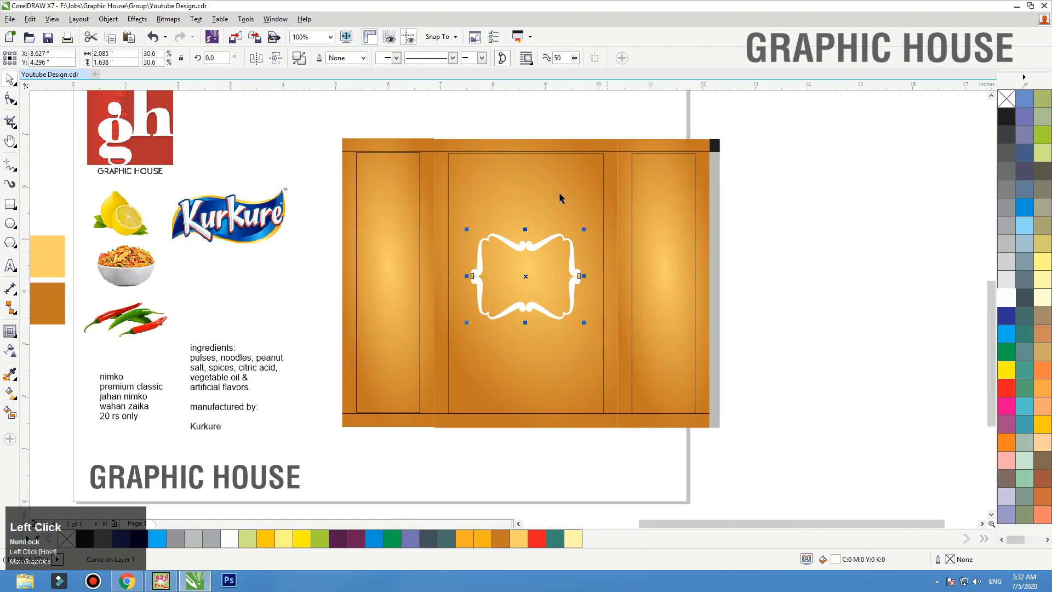
pyautogui.moveTo(583, 230); pyautogui.dragTo(592, 223)
pyautogui.click(825, 215)
pyautogui.moveTo(230, 215); pyautogui.dragTo(828, 210)
# Add a one-step outside contour of 0.026 inches around the white ornamental frame and break it apart from the frame.
pyautogui.click(547, 238)
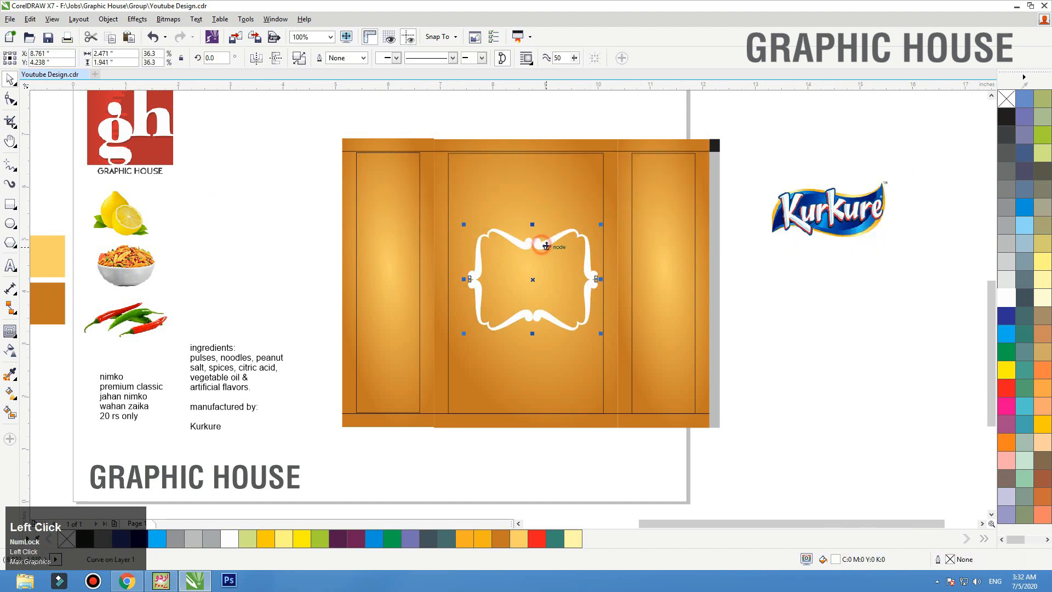
pyautogui.moveTo(654, 208); pyautogui.dragTo(411, 341)
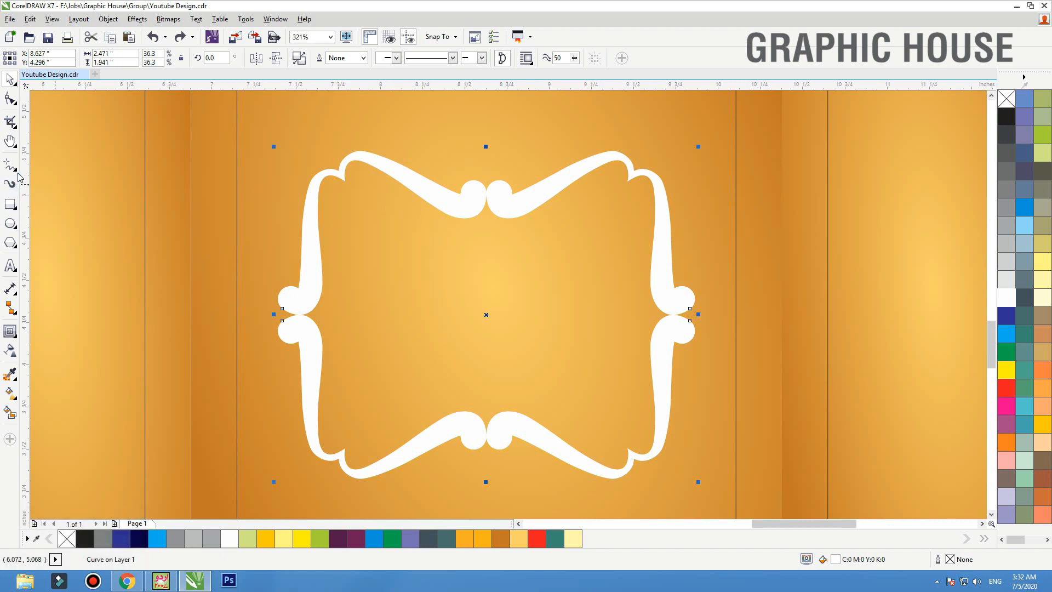
pyautogui.click(10, 331)
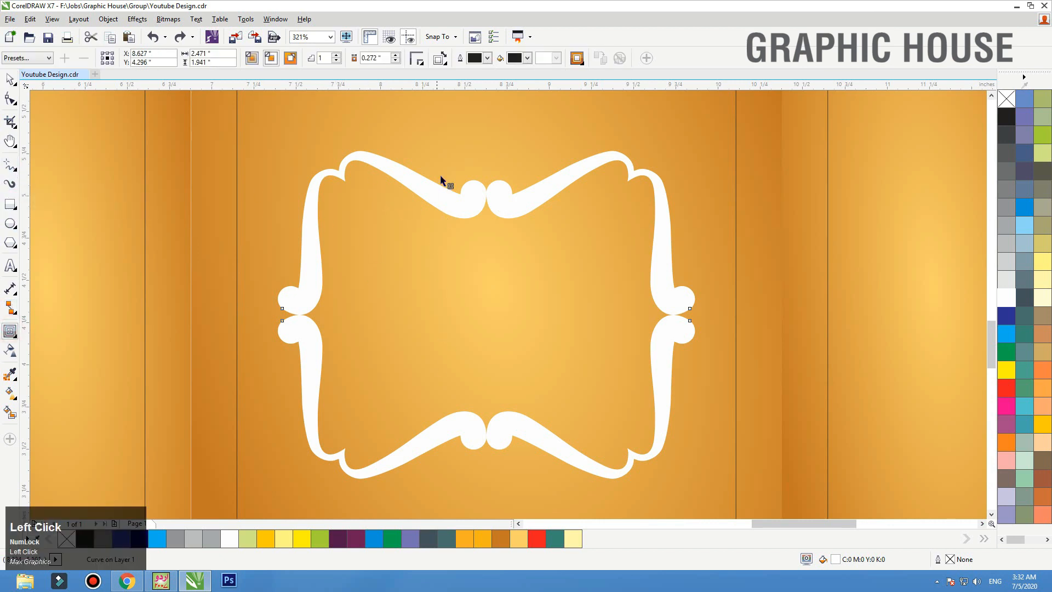
pyautogui.moveTo(452, 193); pyautogui.dragTo(457, 210)
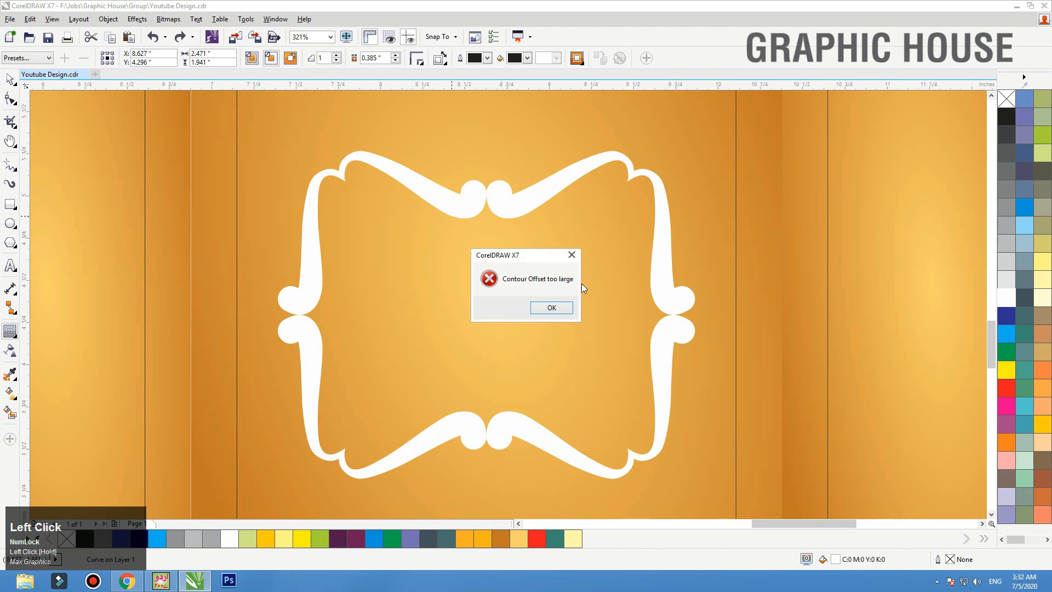
pyautogui.click(551, 307)
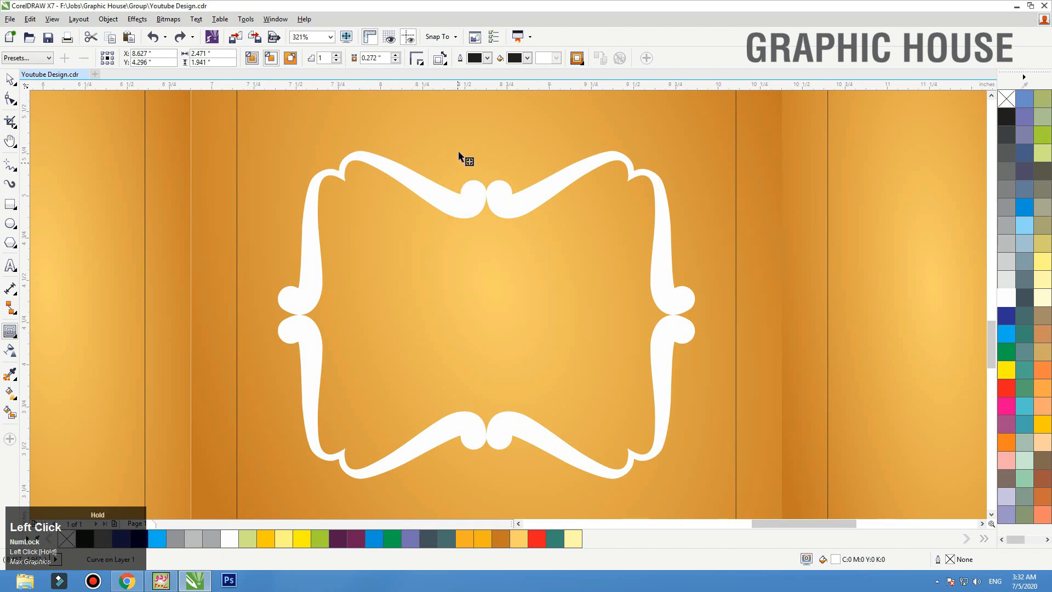
pyautogui.moveTo(459, 156); pyautogui.dragTo(459, 151)
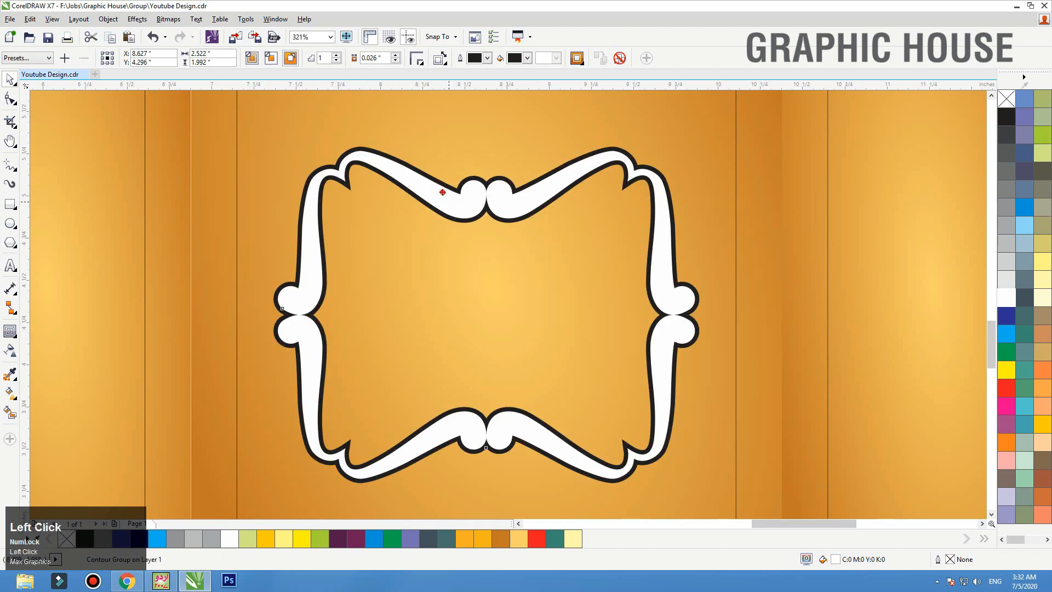
pyautogui.hotkey('ctrl', 'z')
pyautogui.hotkey('ctrl', 'k')
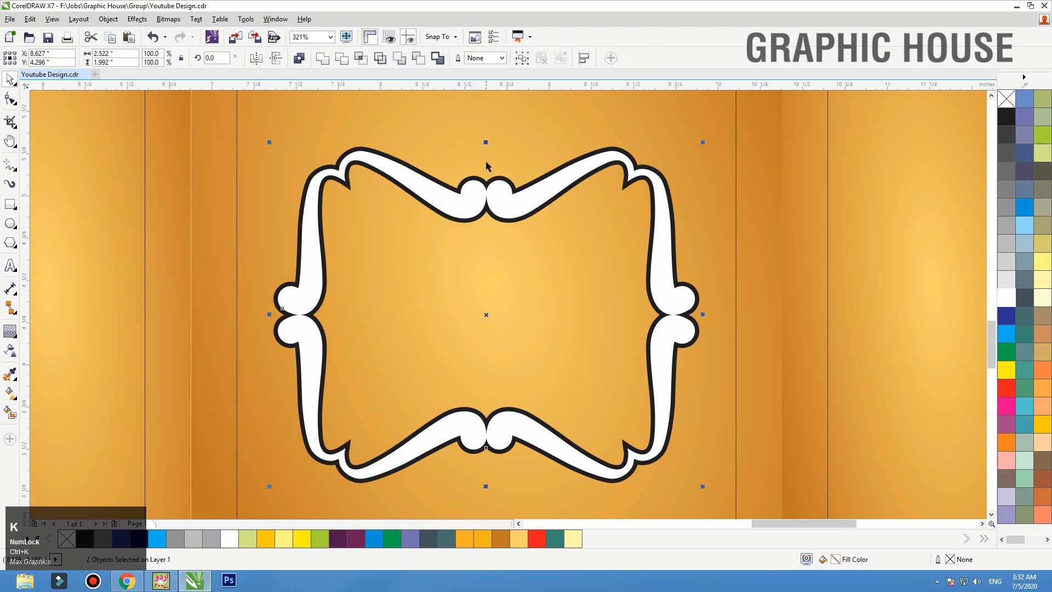
pyautogui.click(486, 165)
pyautogui.moveTo(449, 216); pyautogui.dragTo(414, 194)
pyautogui.hotkey('ctrl', 'z')
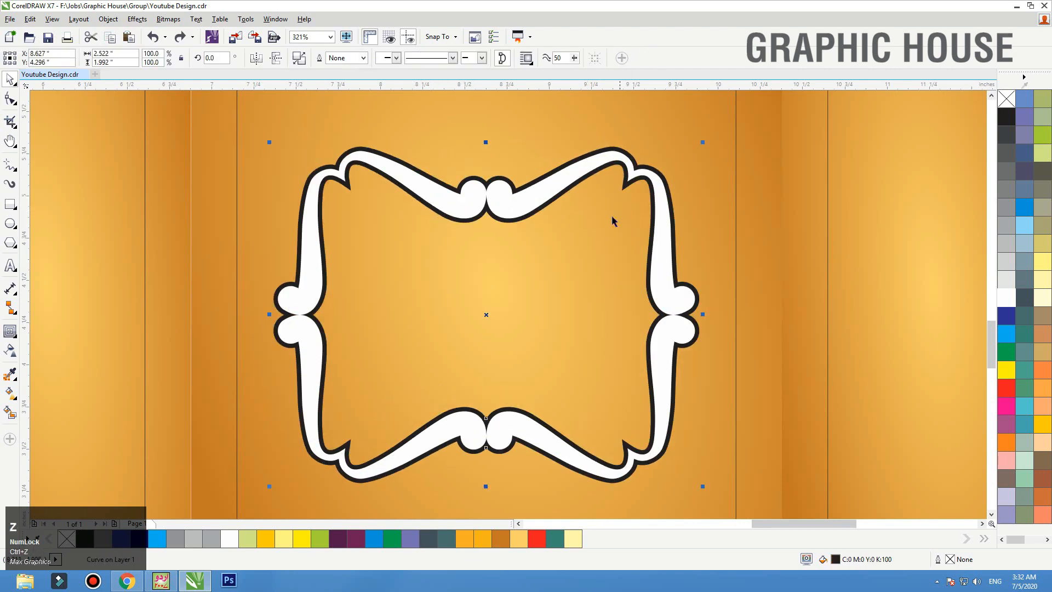
pyautogui.moveTo(474, 187); pyautogui.dragTo(466, 181)
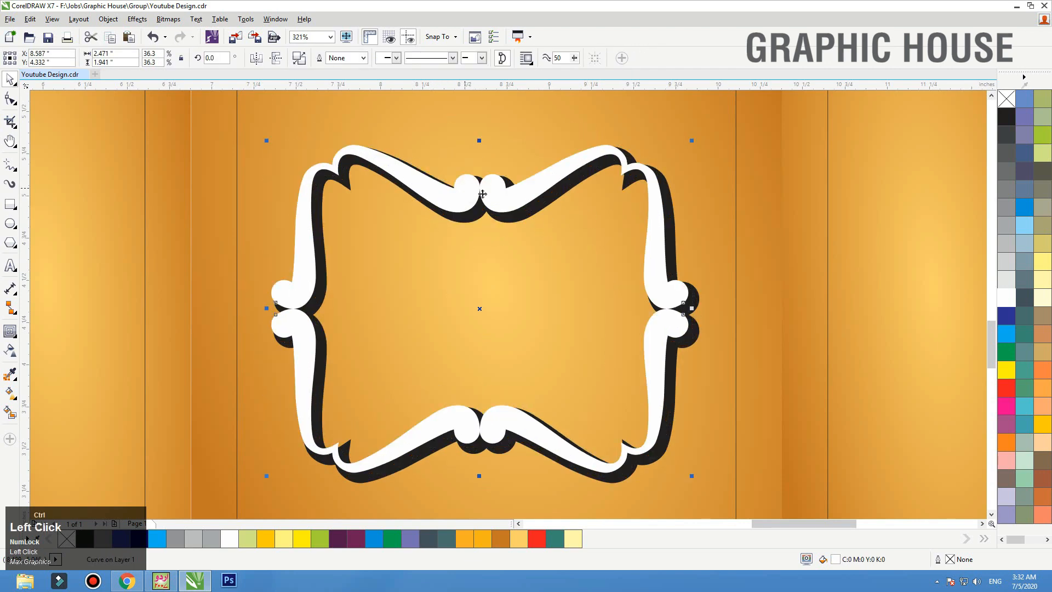
pyautogui.hotkey('ctrl', 'z')
pyautogui.click(502, 236)
pyautogui.moveTo(509, 222); pyautogui.dragTo(516, 230)
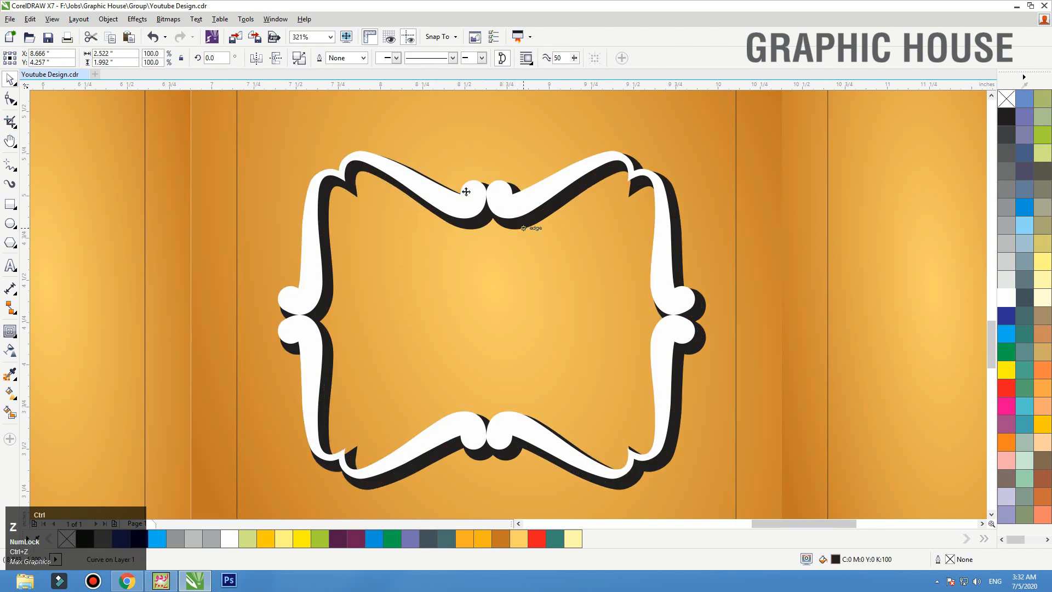
pyautogui.hotkey('ctrl', 'z')
# Start a Bezier path inside the frame's band, from the left middle up around the upper-left scroll to the top centre.
pyautogui.click(16, 174)
pyautogui.click(32, 199)
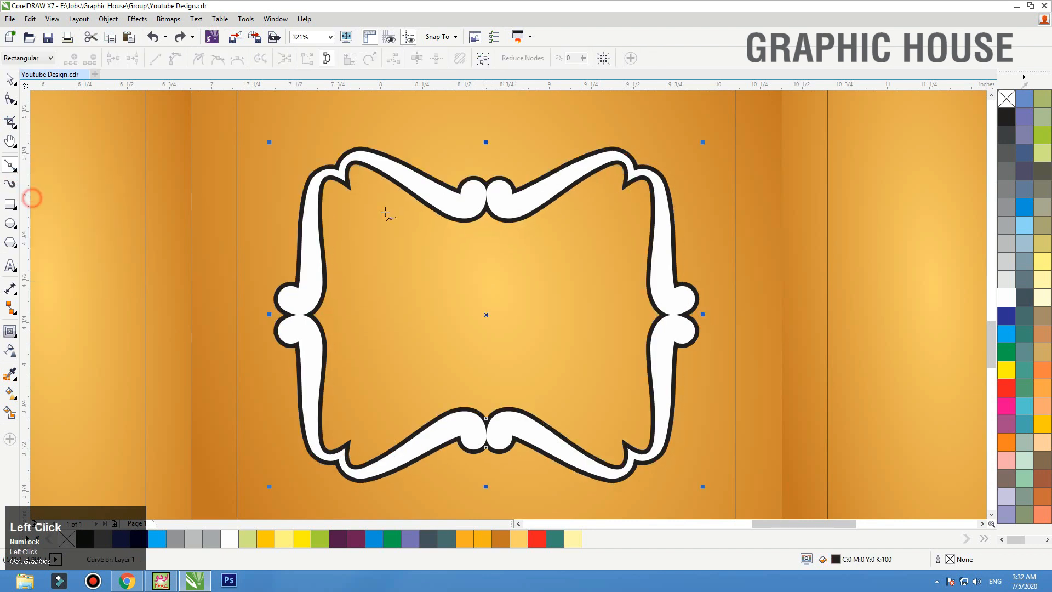
pyautogui.click(304, 301)
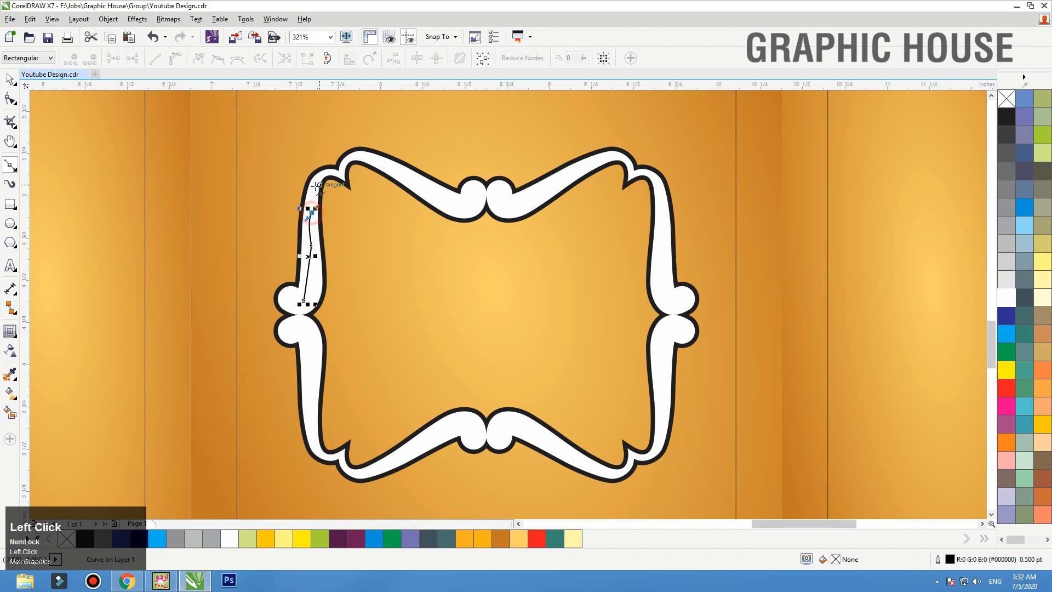
pyautogui.moveTo(320, 176); pyautogui.dragTo(328, 171)
pyautogui.click(329, 172)
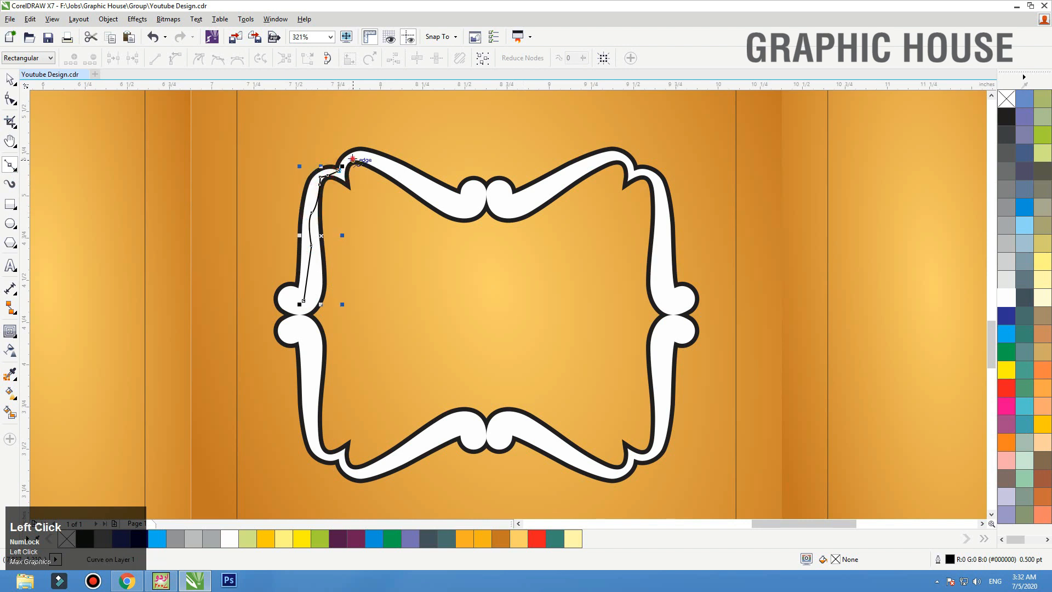
pyautogui.click(353, 159)
pyautogui.click(365, 156)
pyautogui.click(404, 177)
pyautogui.moveTo(461, 208); pyautogui.dragTo(472, 194)
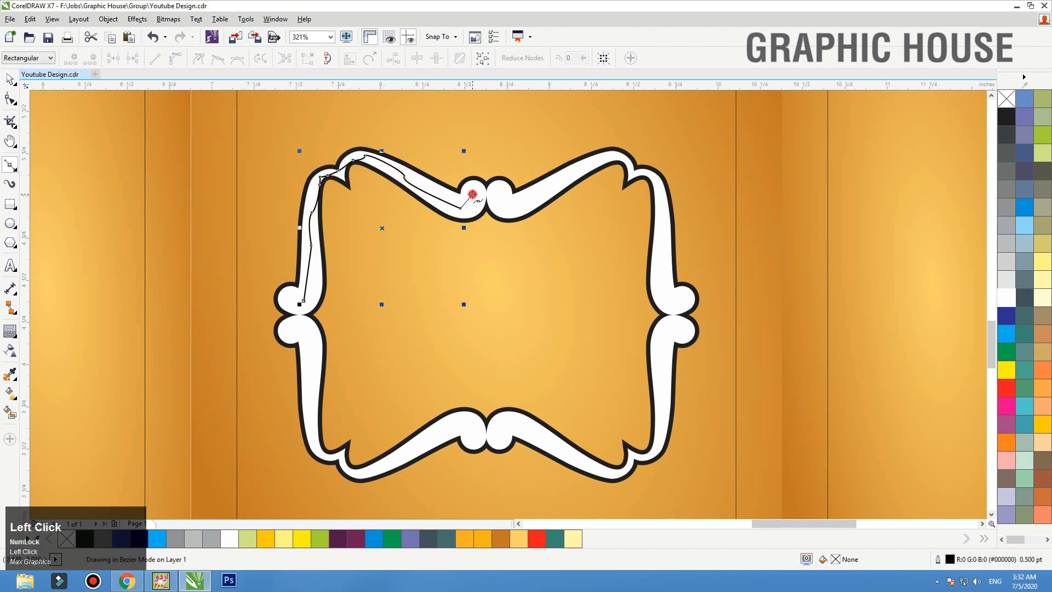
# Continue the path along the frame's upper-right arm, around the scroll and down the right side to its middle.
pyautogui.click(494, 197)
pyautogui.click(510, 201)
pyautogui.click(573, 174)
pyautogui.click(610, 150)
pyautogui.click(625, 156)
pyautogui.click(633, 168)
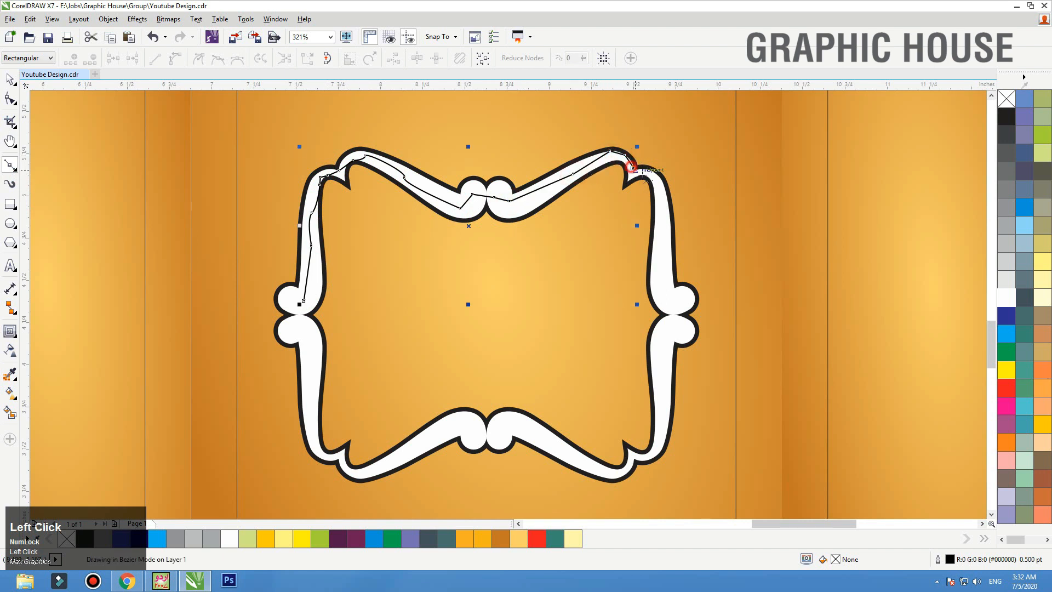
pyautogui.click(659, 191)
pyautogui.click(664, 280)
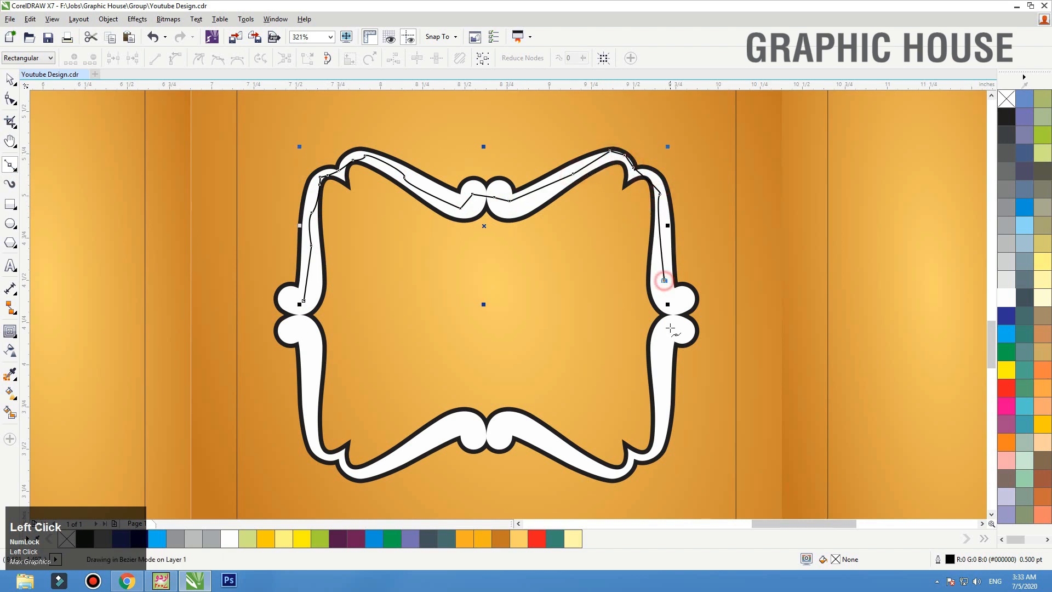
# Trace the path down the frame's lower-right side, around the corner and along the bottom edge towards the lower-left scroll.
pyautogui.click(669, 332)
pyautogui.click(660, 434)
pyautogui.click(647, 453)
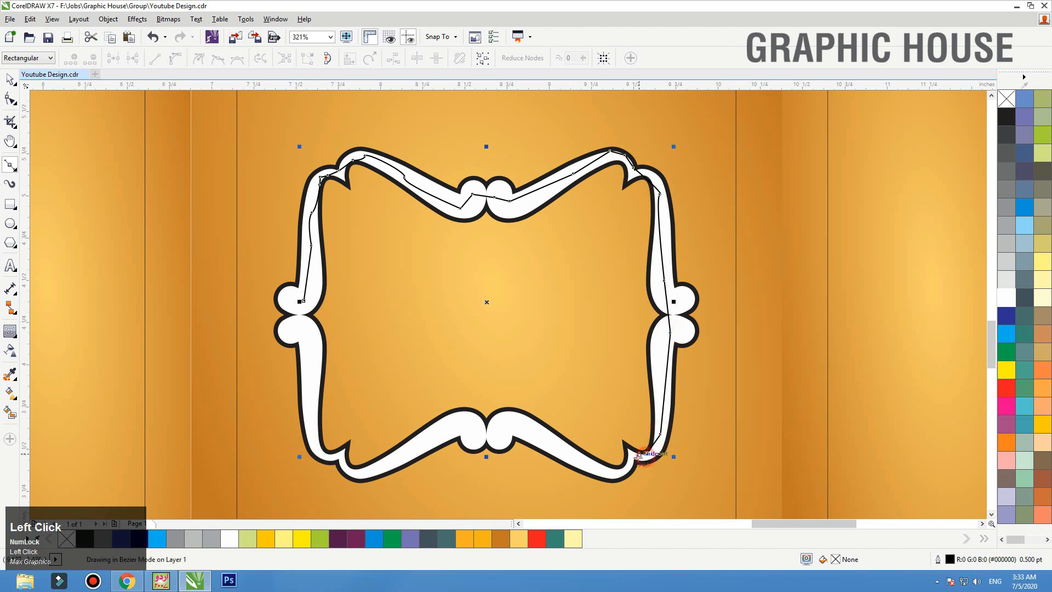
pyautogui.click(634, 458)
pyautogui.click(622, 473)
pyautogui.click(525, 431)
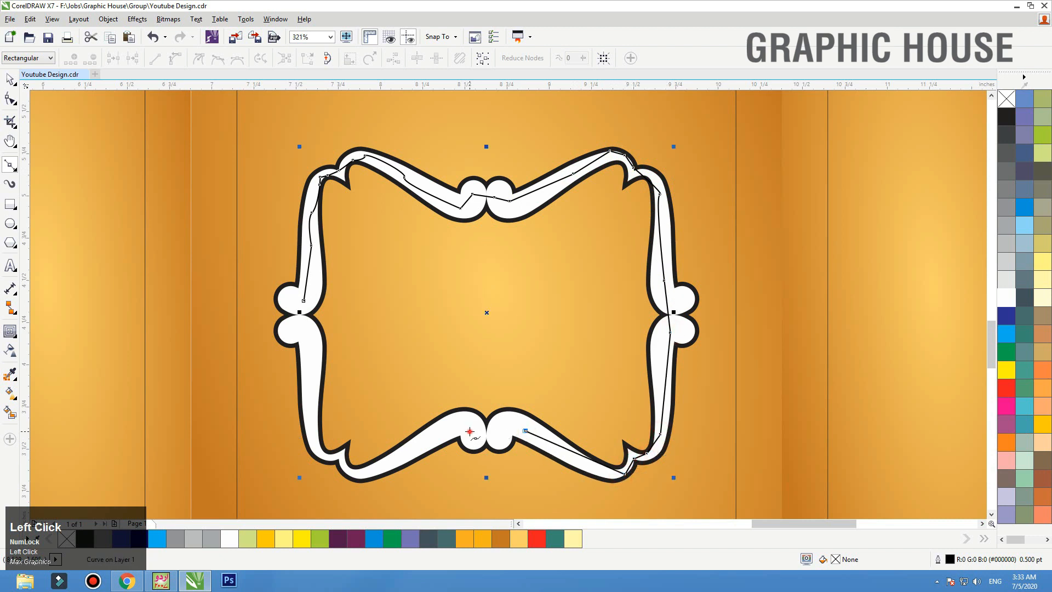
pyautogui.click(389, 463)
pyautogui.click(360, 464)
# Trace the path around the frame's lower-left corner and up the left side, closing it at its starting node.
pyautogui.scroll(3, 351, 469)
pyautogui.click(585, 314)
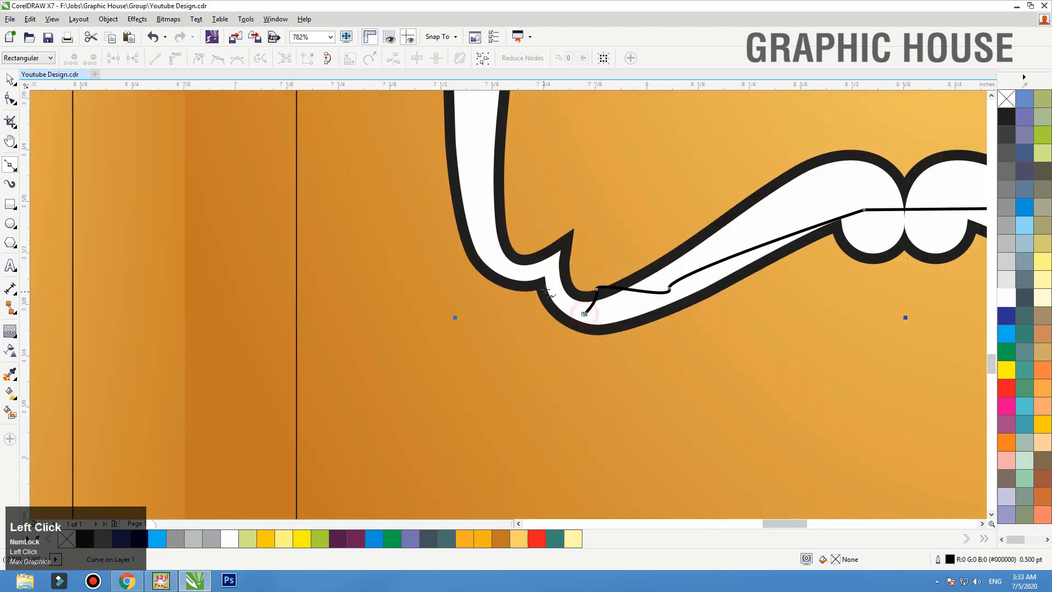
pyautogui.click(554, 281)
pyautogui.click(531, 269)
pyautogui.click(499, 263)
pyautogui.click(489, 240)
pyautogui.scroll(-5, 488, 240)
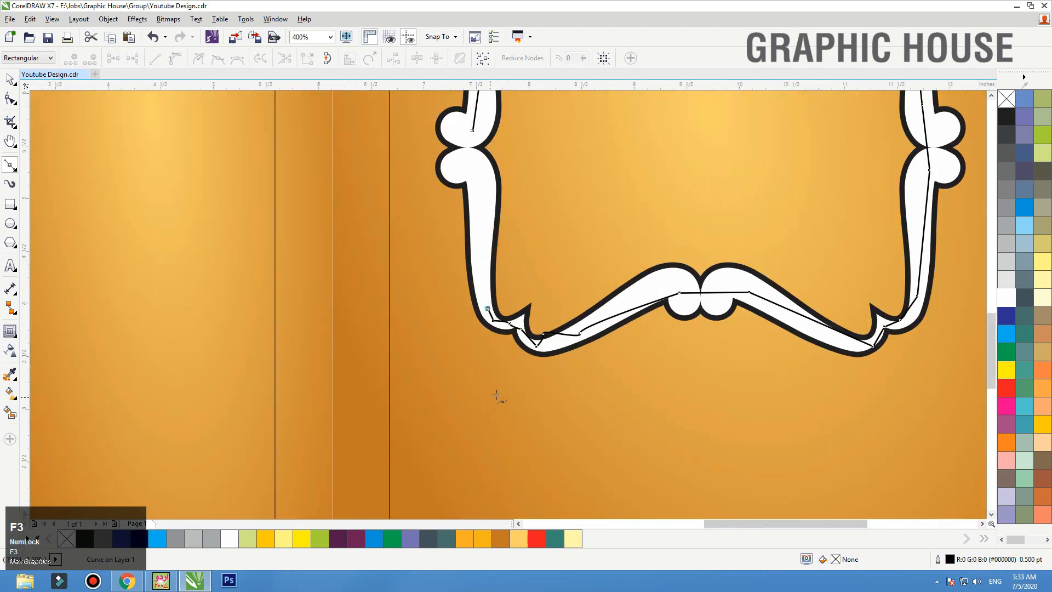
pyautogui.scroll(4, 422, 251)
pyautogui.click(476, 232)
pyautogui.click(460, 190)
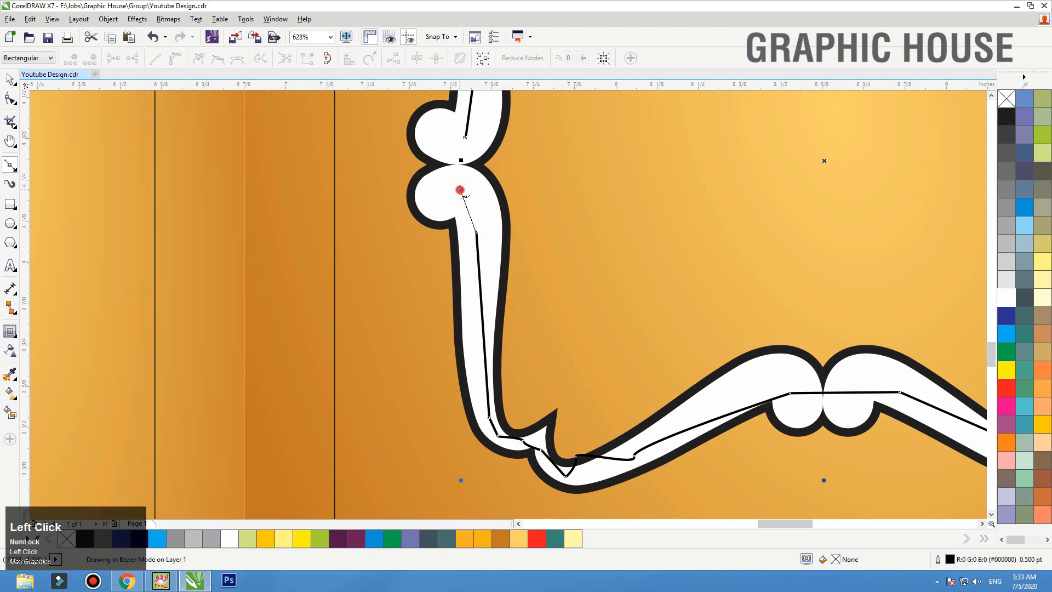
pyautogui.click(453, 155)
pyautogui.click(464, 137)
# Fill the traced shape with green (C:40 M:0 Y:100 K:0), remove its outline and place it behind the frame and contour.
pyautogui.press('space')
pyautogui.hotkey('shift', 'F2')
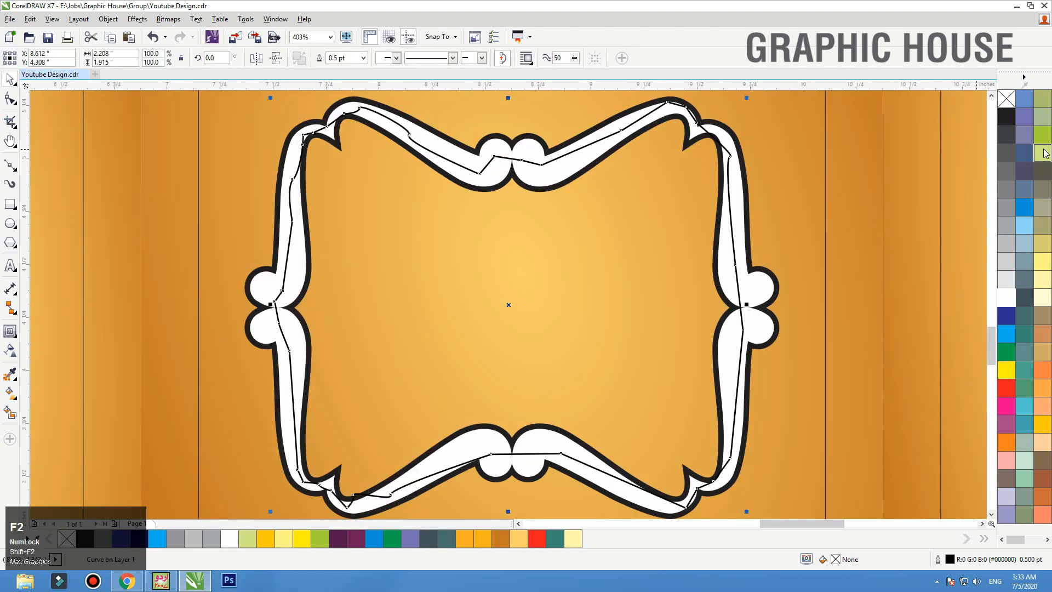
pyautogui.click(1042, 135)
pyautogui.rightClick(1005, 98)
pyautogui.hotkey('ctrl', 'pagedown')
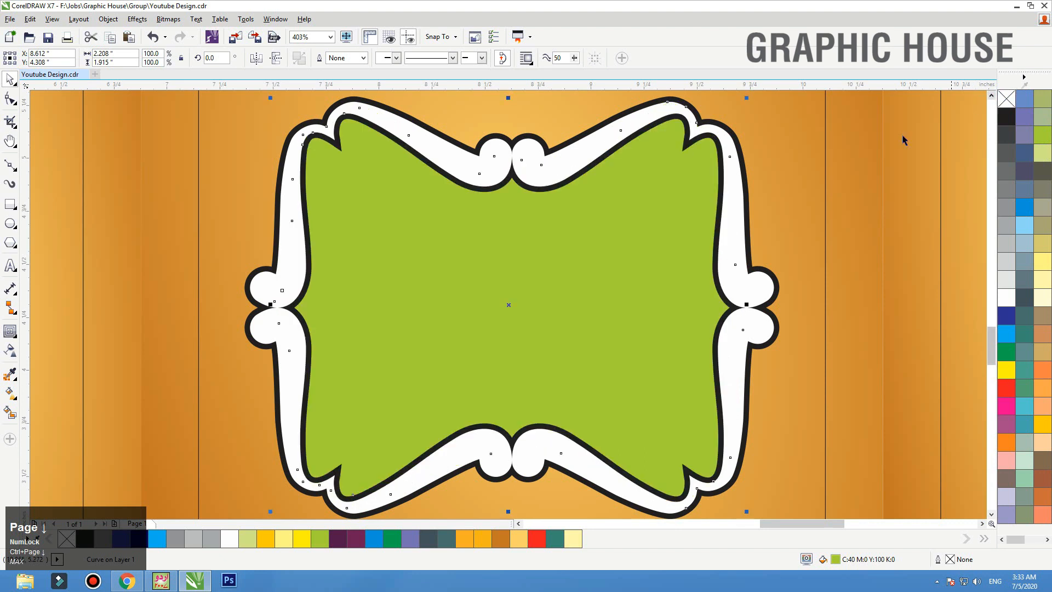
pyautogui.press('F3')
pyautogui.rightClick(1009, 94)
pyautogui.moveTo(679, 221); pyautogui.dragTo(608, 180)
pyautogui.hotkey('ctrl', 'z')
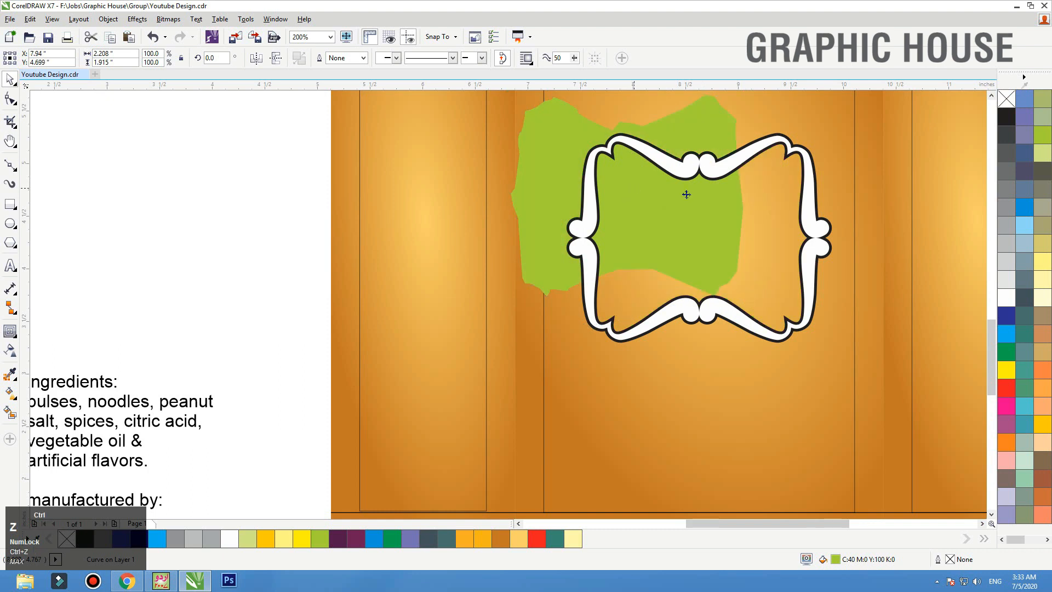
pyautogui.click(771, 138)
pyautogui.click(752, 139)
pyautogui.moveTo(741, 158)
pyautogui.mouseDown()
pyautogui.moveTo(709, 145)
pyautogui.moveTo(739, 166)
pyautogui.mouseUp()
pyautogui.click(856, 176)
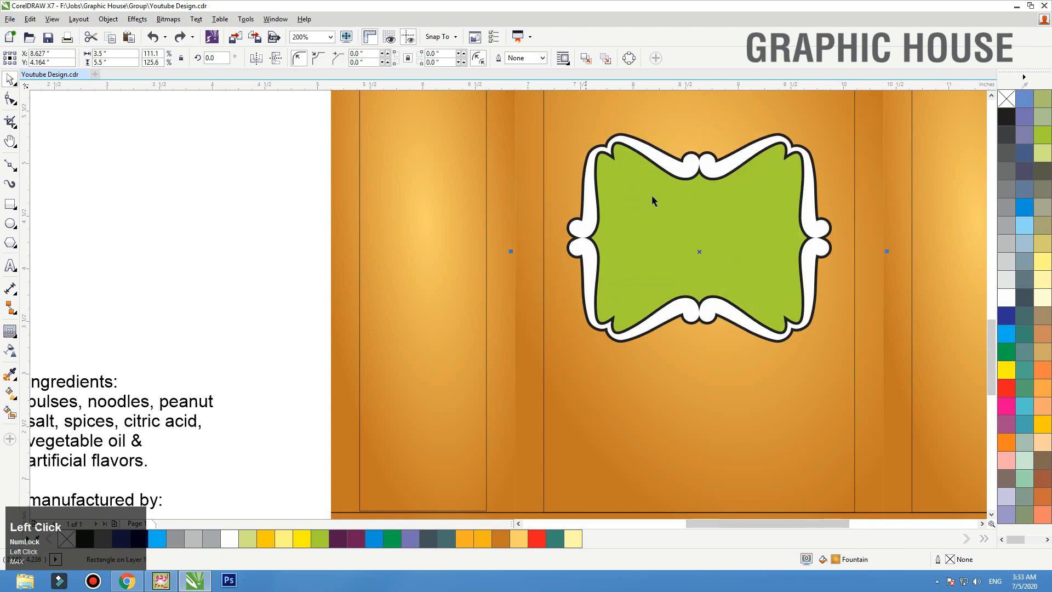
pyautogui.moveTo(625, 217); pyautogui.dragTo(702, 216)
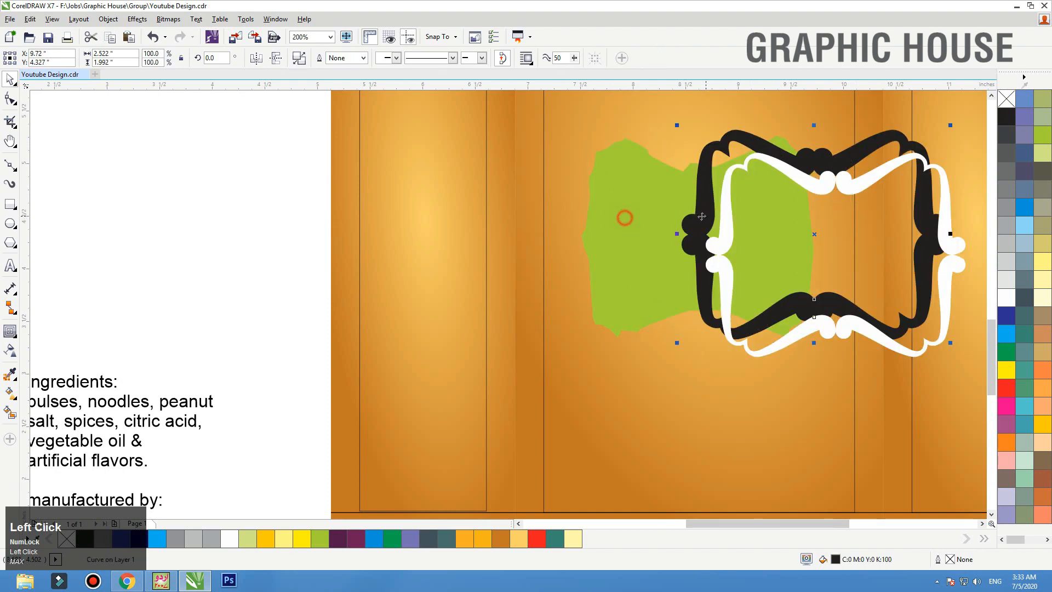
pyautogui.moveTo(593, 252); pyautogui.dragTo(588, 241)
pyautogui.click(243, 261)
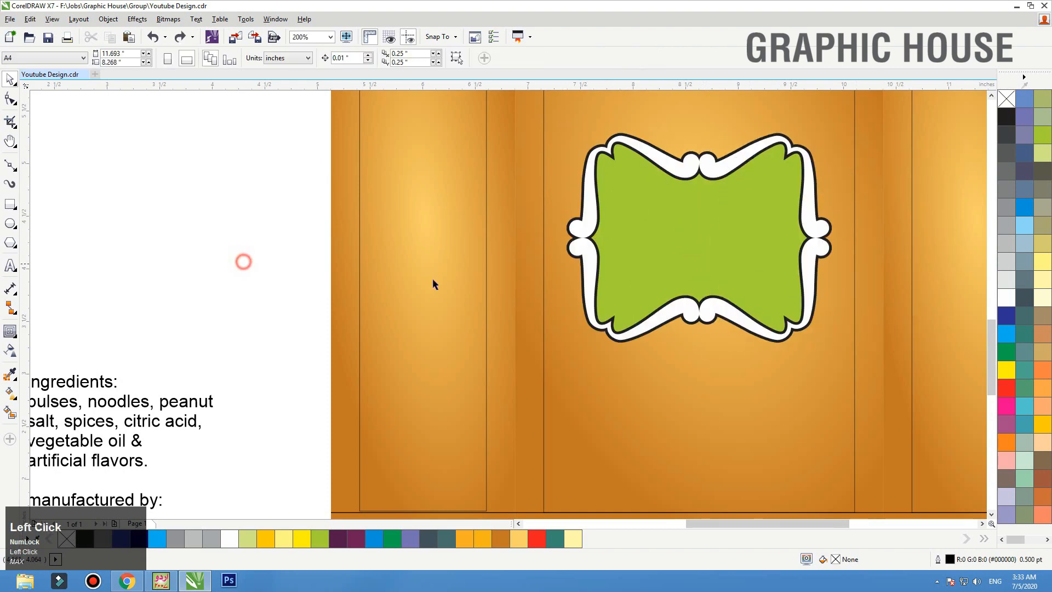
# Save the package design document.
pyautogui.press('F3')
pyautogui.press('F4')
pyautogui.moveTo(759, 311); pyautogui.dragTo(301, 518)
pyautogui.hotkey('shift', 'F2')
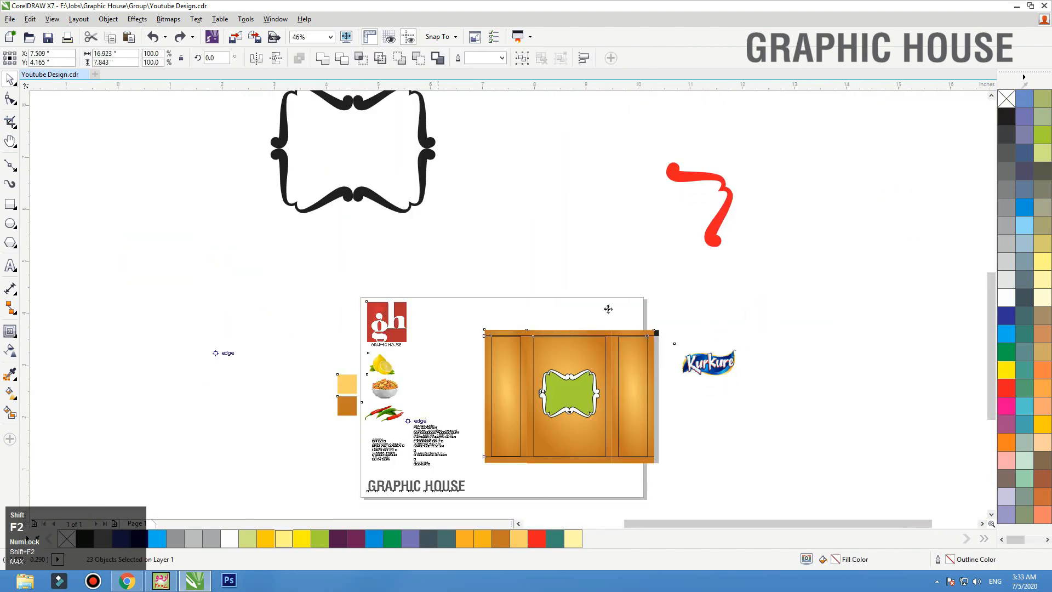
pyautogui.click(321, 286)
pyautogui.hotkey('ctrl', 's')
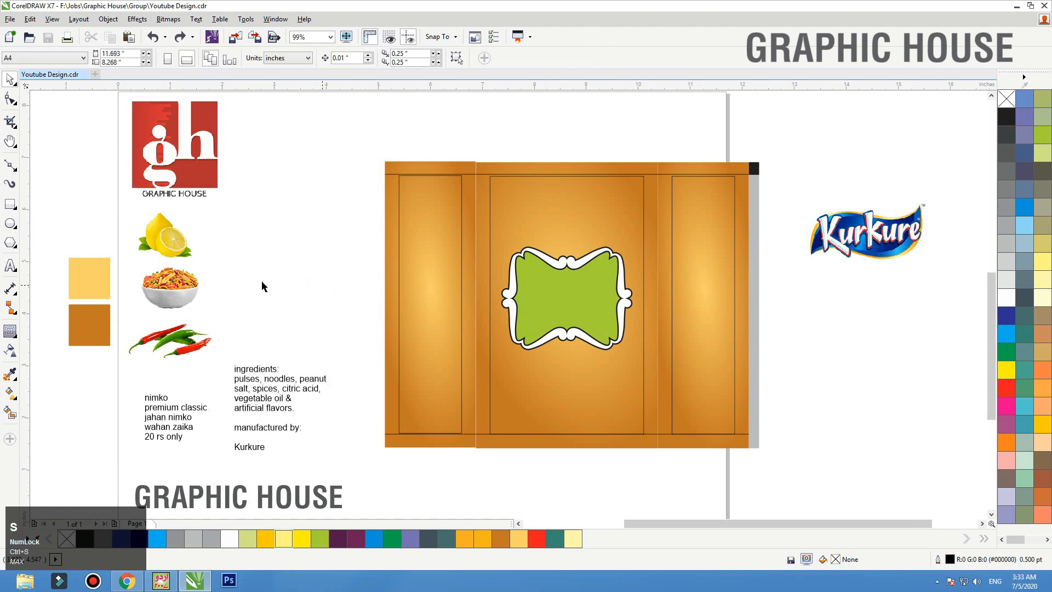
# Move the text block starting with "nimko" up into the empty area between the ingredient pictures and the package.
pyautogui.click(187, 335)
pyautogui.click(175, 403)
pyautogui.moveTo(176, 403); pyautogui.dragTo(270, 230)
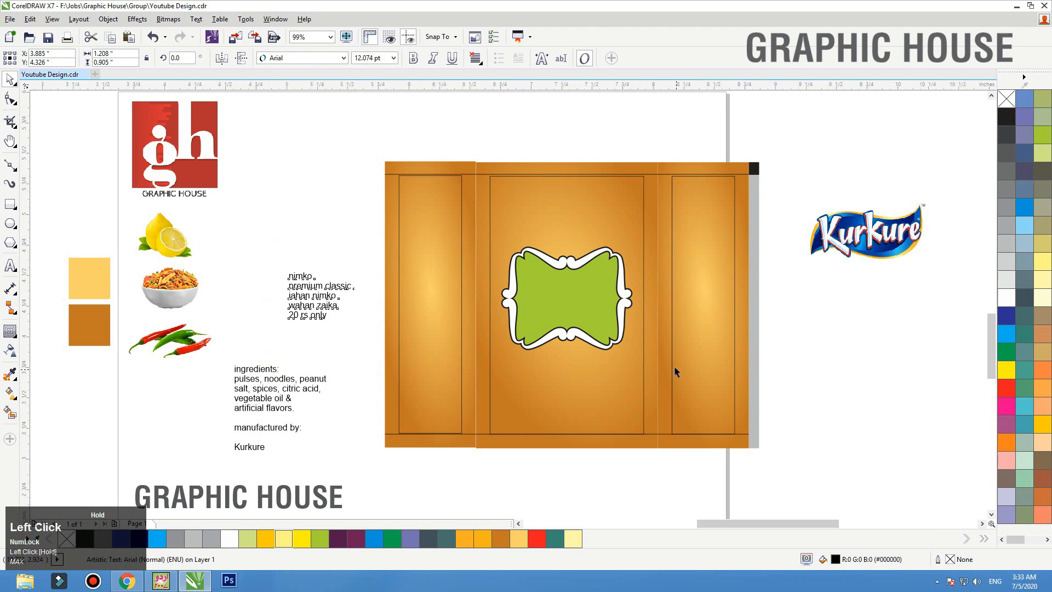
pyautogui.hotkey('shift', 'F2')
# Recolour the black contour around the white frame to orange (C:0 M:60 Y:100 K:0).
pyautogui.click(665, 203)
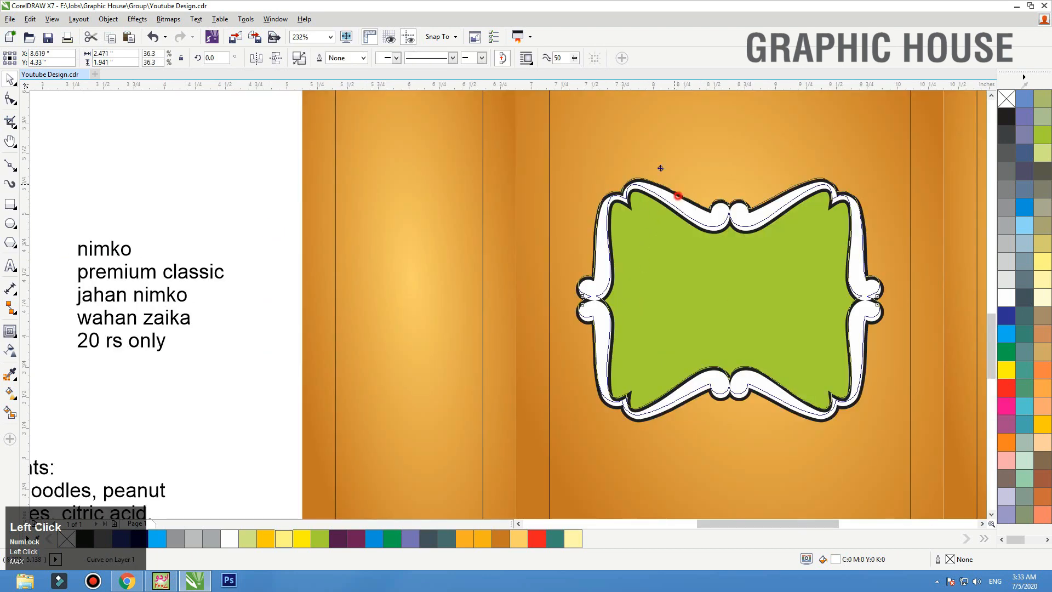
pyautogui.hotkey('ctrl', 'z')
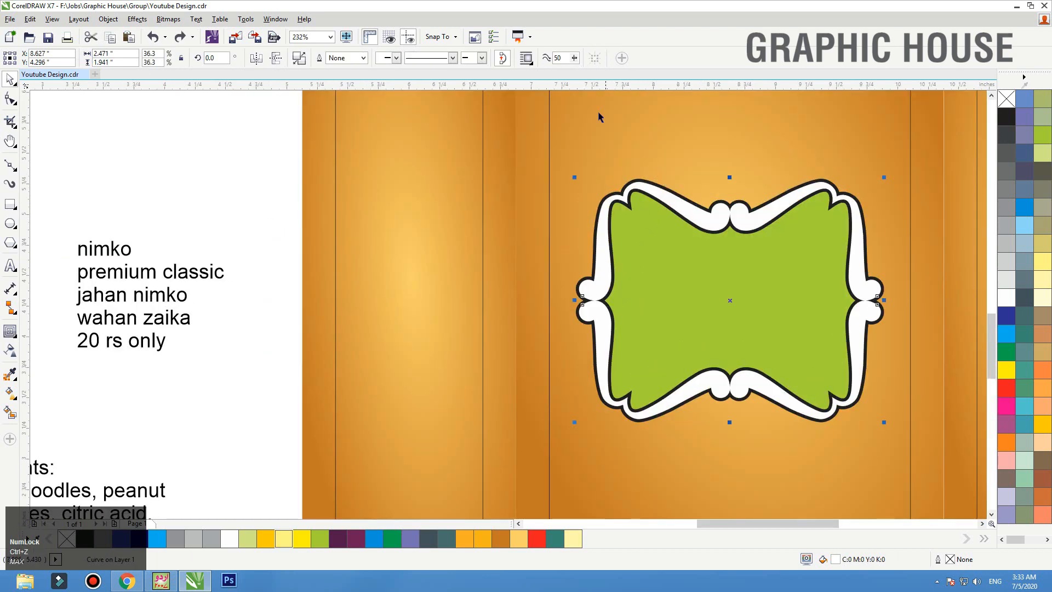
pyautogui.click(929, 324)
pyautogui.click(885, 308)
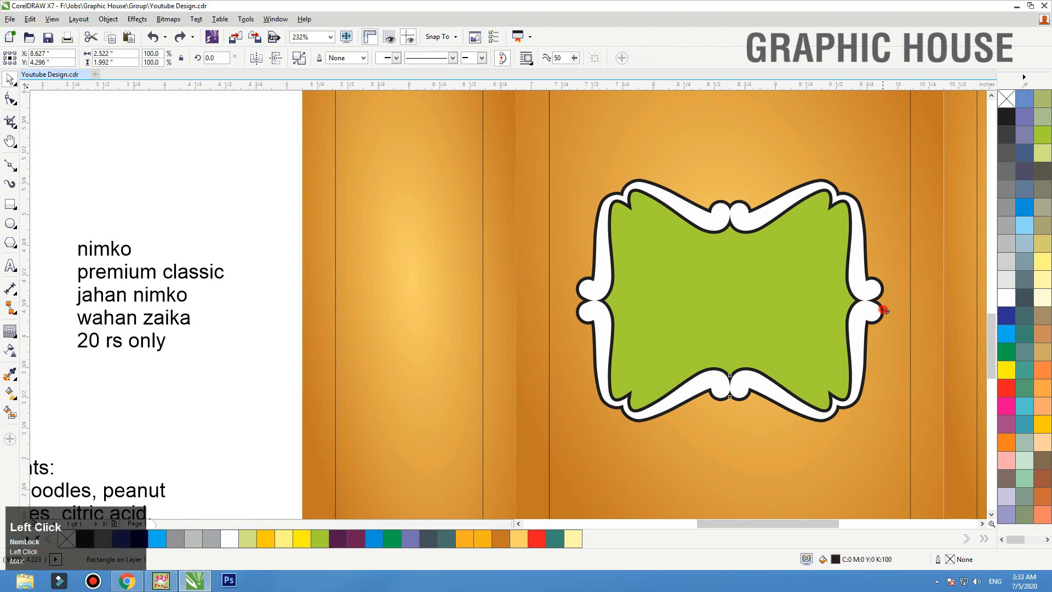
pyautogui.rightClick(1007, 440)
pyautogui.press('F2')
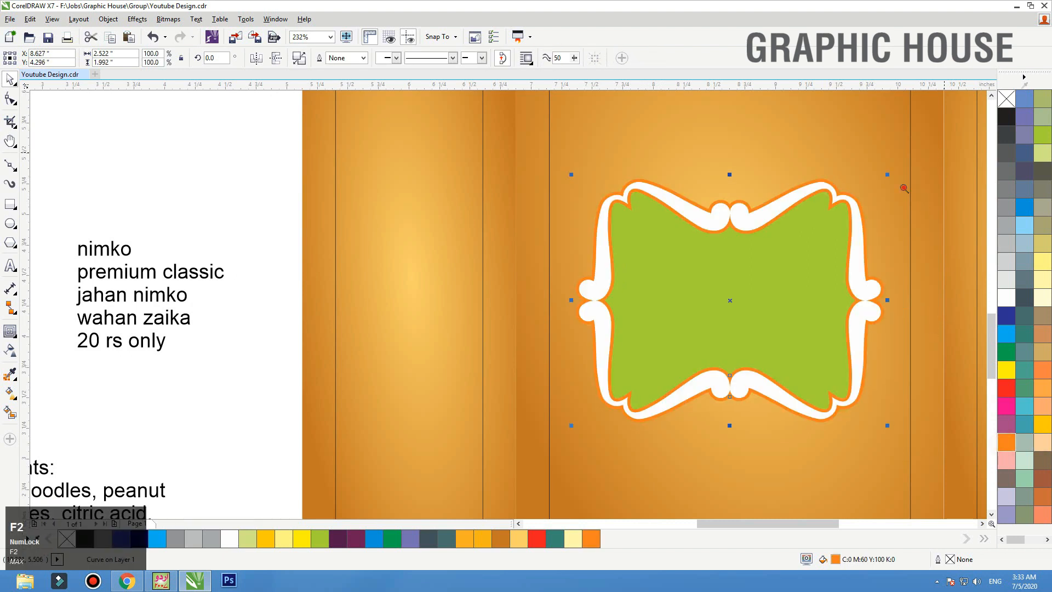
pyautogui.moveTo(940, 158); pyautogui.dragTo(486, 450)
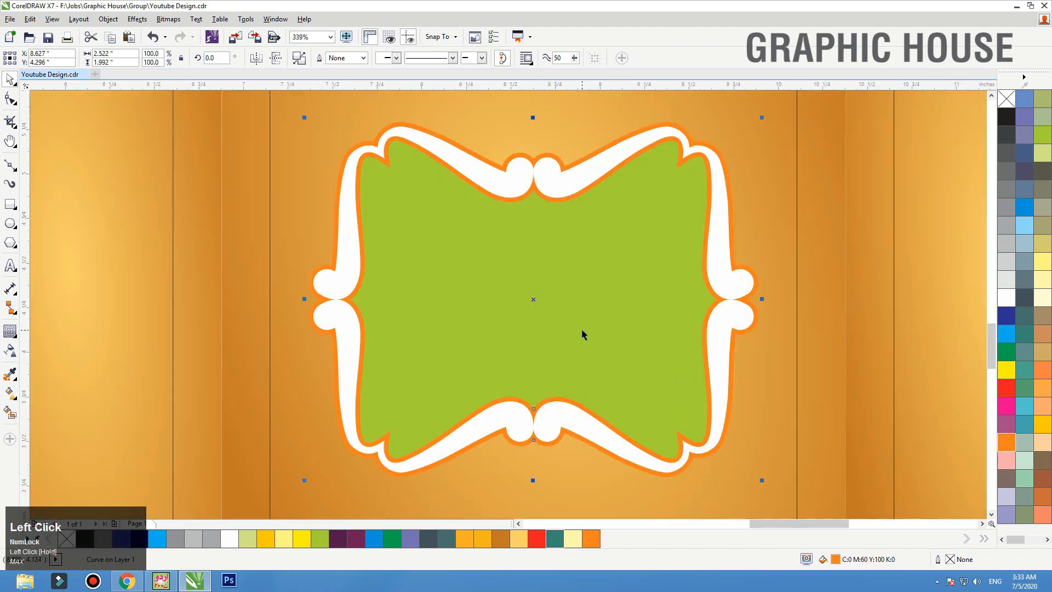
# Apply a vertical orange-to-yellow linear gradient to the frame's contour and add a yellow colour stop at 31%.
pyautogui.press('g')
pyautogui.moveTo(531, 144); pyautogui.dragTo(529, 470)
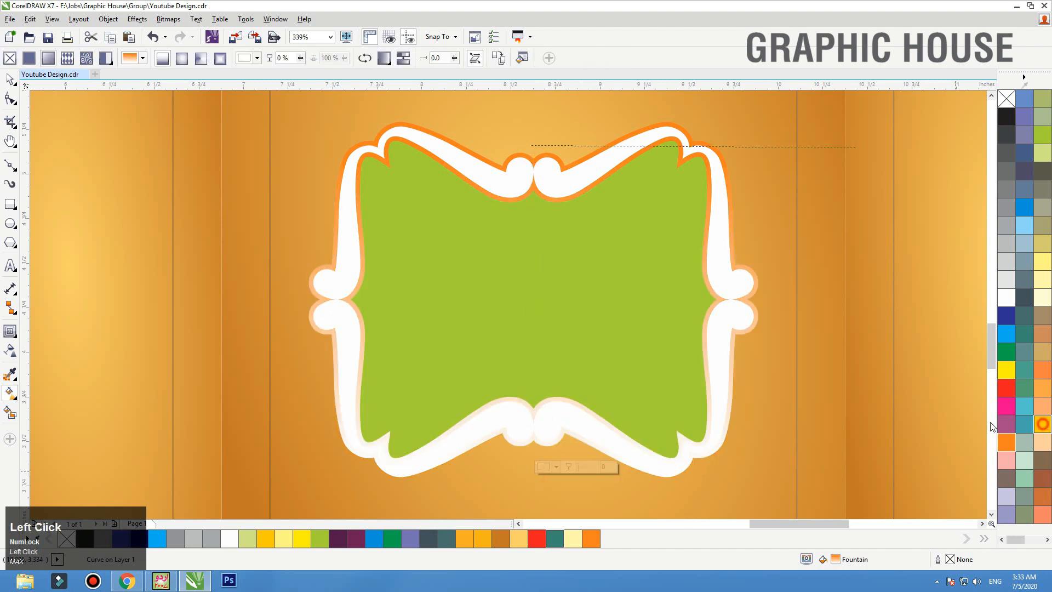
pyautogui.moveTo(1043, 424); pyautogui.dragTo(529, 470)
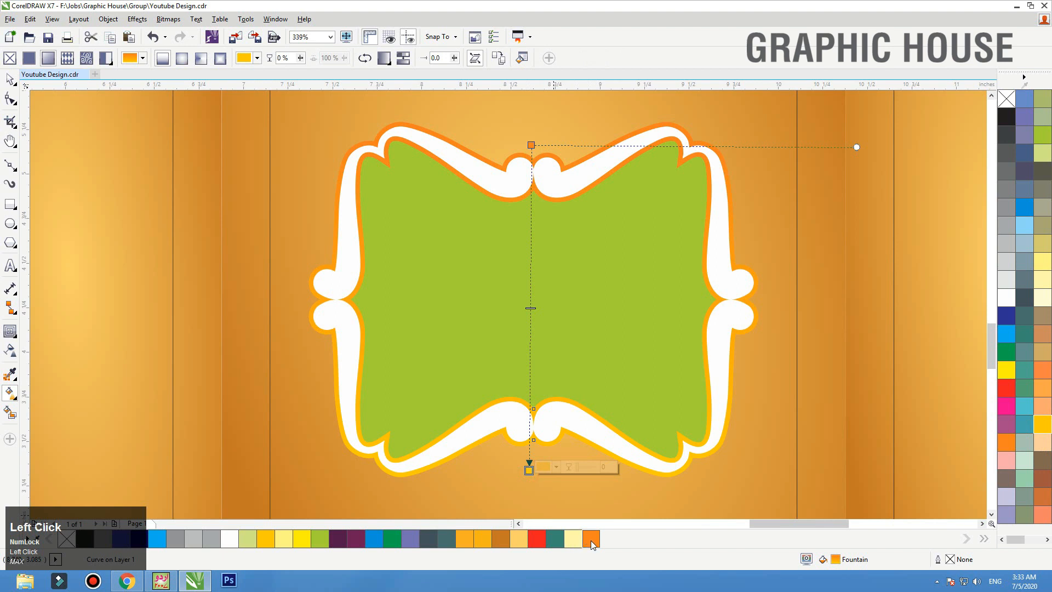
pyautogui.moveTo(591, 544); pyautogui.dragTo(531, 245)
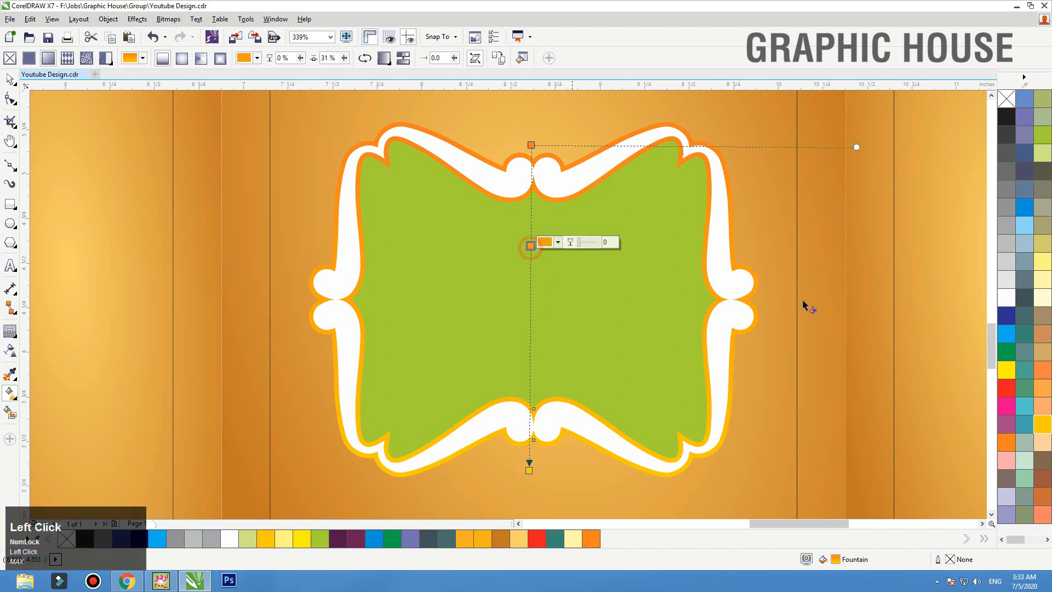
pyautogui.click(1043, 426)
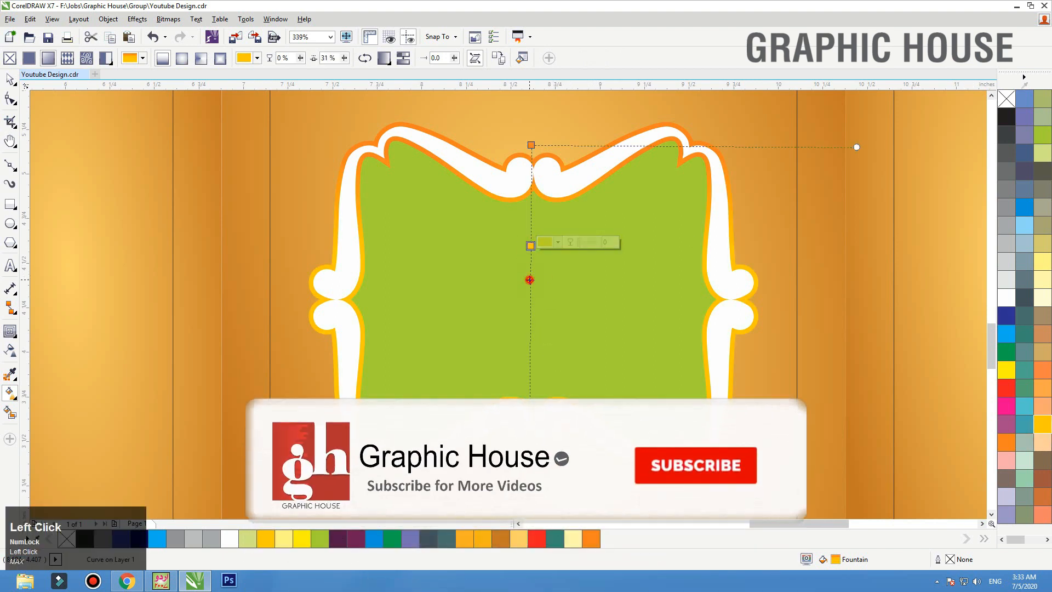
# Add orange, yellow and orange stops at 41%, 51% and 67% of the contour's gradient and make its end colour orange.
pyautogui.doubleClick(529, 280)
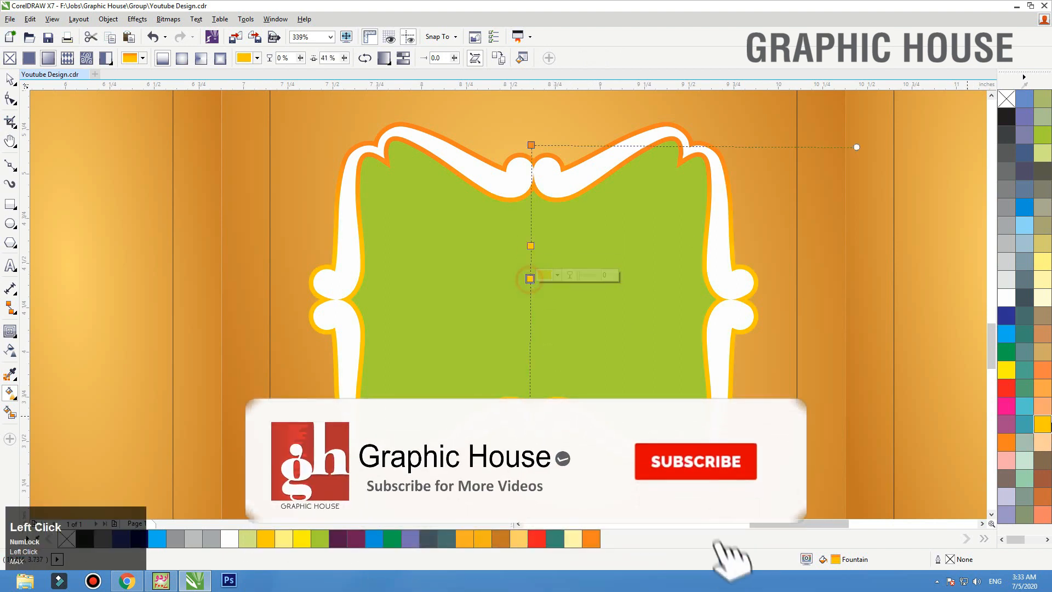
pyautogui.doubleClick(529, 311)
pyautogui.click(1044, 427)
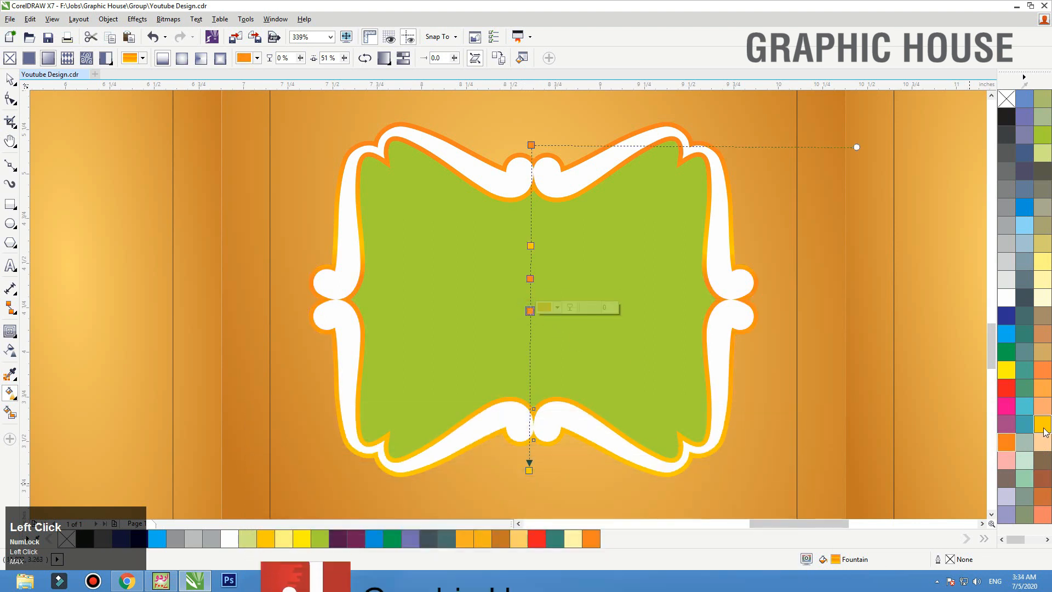
pyautogui.click(1044, 429)
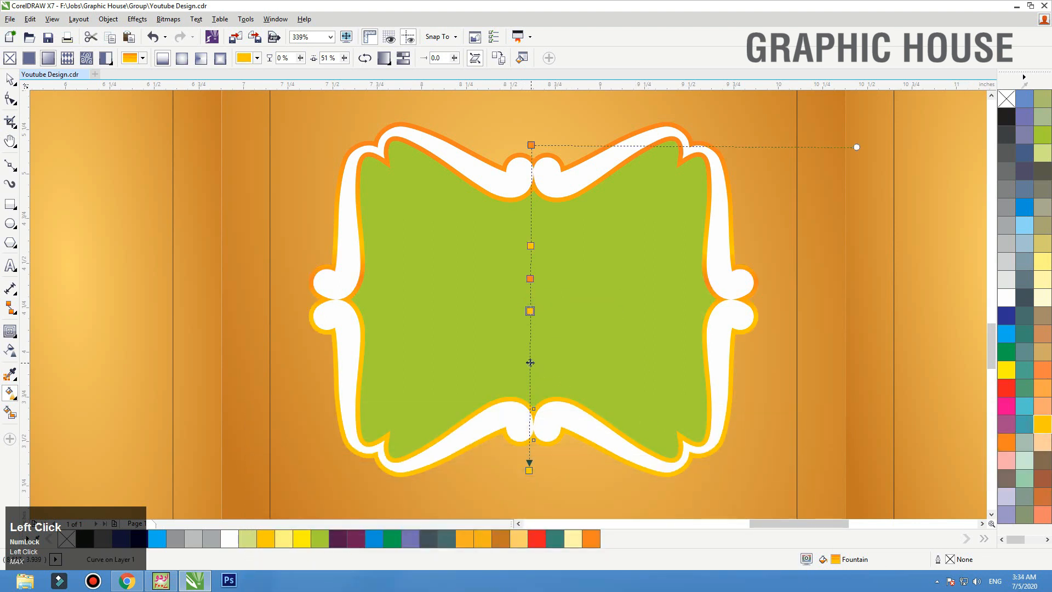
pyautogui.doubleClick(530, 362)
pyautogui.click(1007, 448)
pyautogui.click(529, 470)
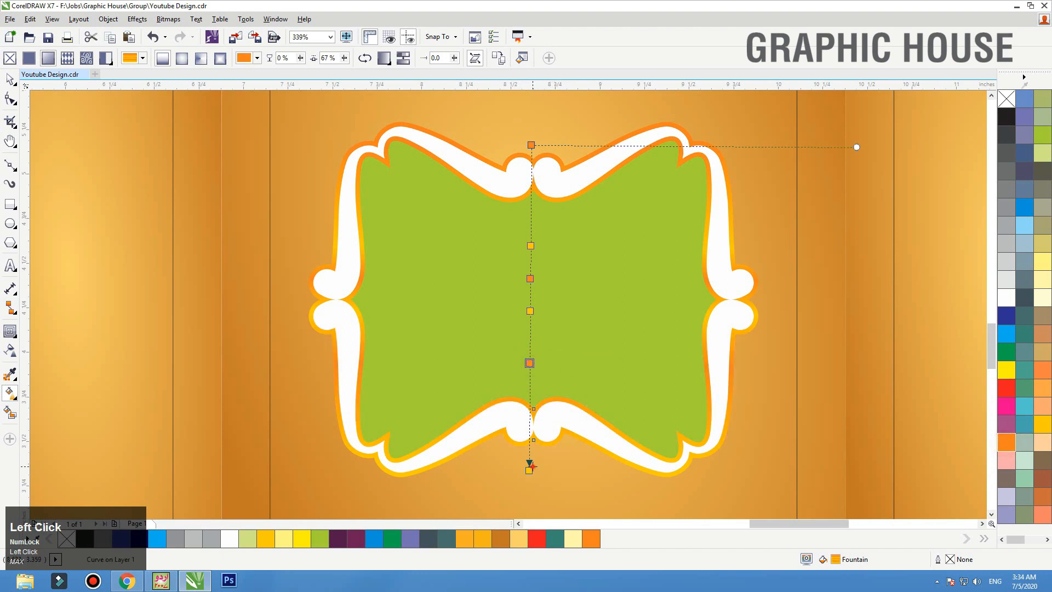
pyautogui.click(1000, 446)
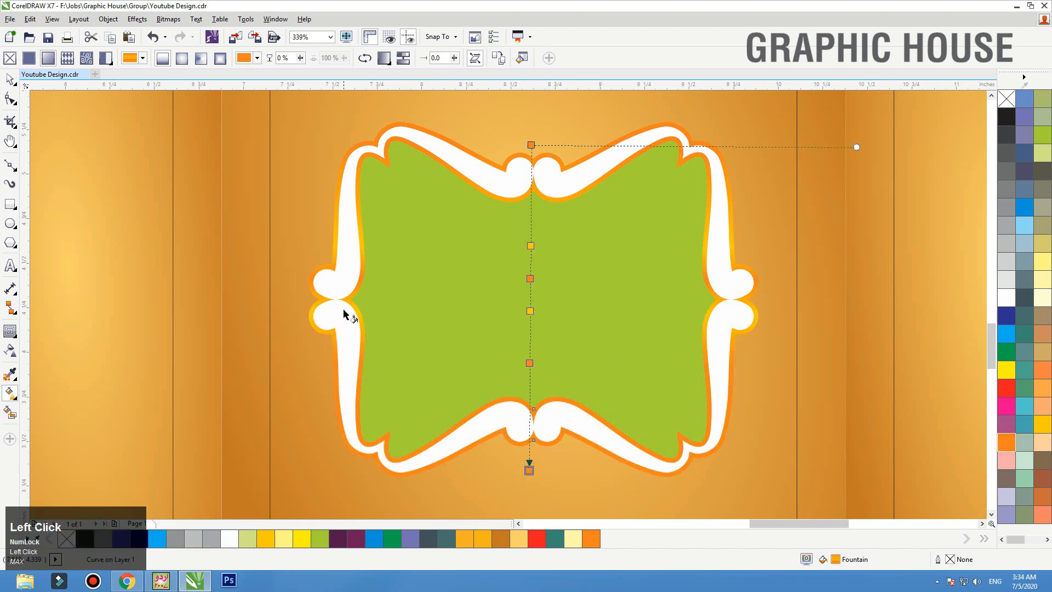
# Add a yellow stop at 83% of the contour's gradient and readjust the adjacent orange stop and the middle yellow stop to 52%.
pyautogui.moveTo(531, 365); pyautogui.dragTo(531, 410)
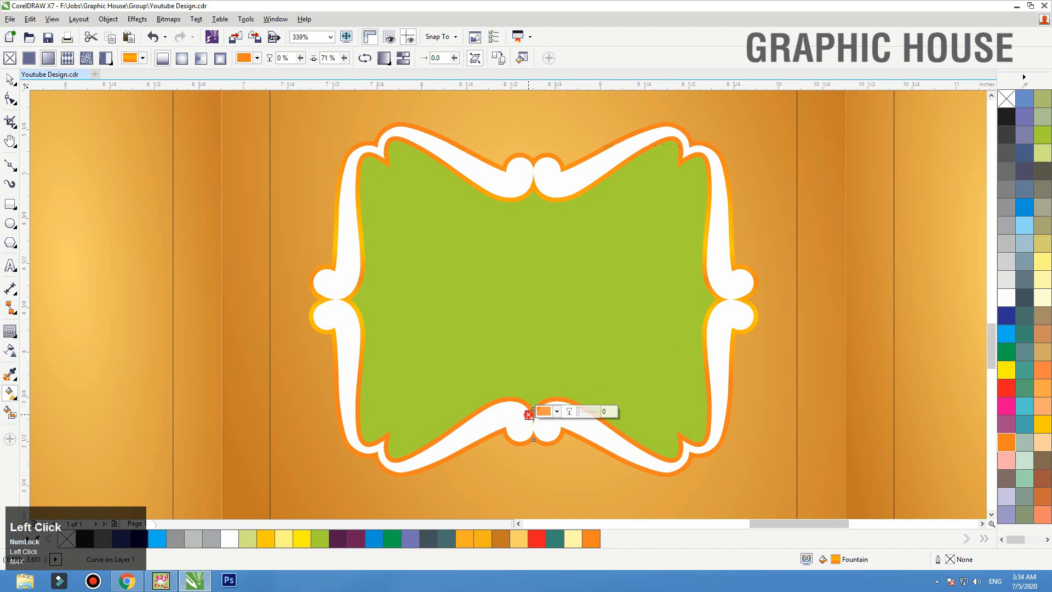
pyautogui.click(1041, 423)
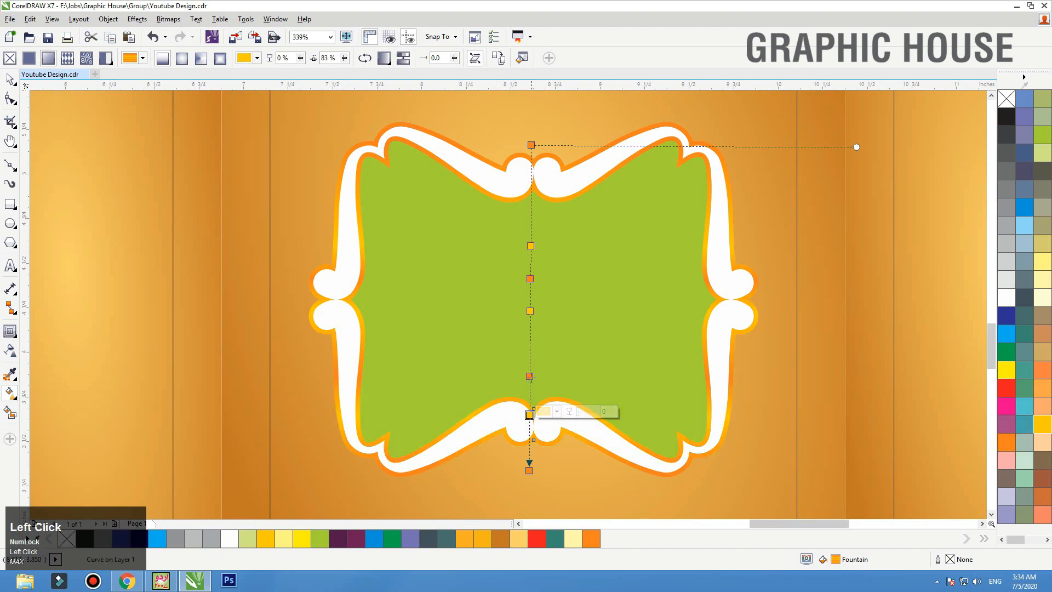
pyautogui.doubleClick(530, 359)
pyautogui.click(531, 311)
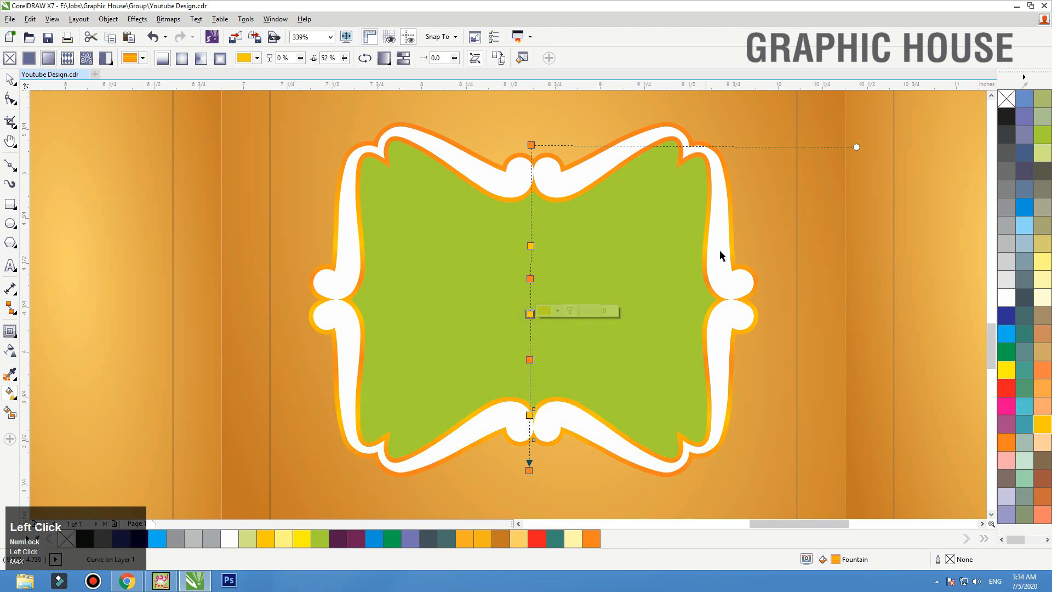
# Fill the green backing shape inside the frame with white.
pyautogui.press('space')
pyautogui.moveTo(725, 280); pyautogui.dragTo(534, 220)
pyautogui.hotkey('ctrl', 'z')
pyautogui.hotkey('ctrl', 'z')
pyautogui.hotkey('ctrl', 'z')
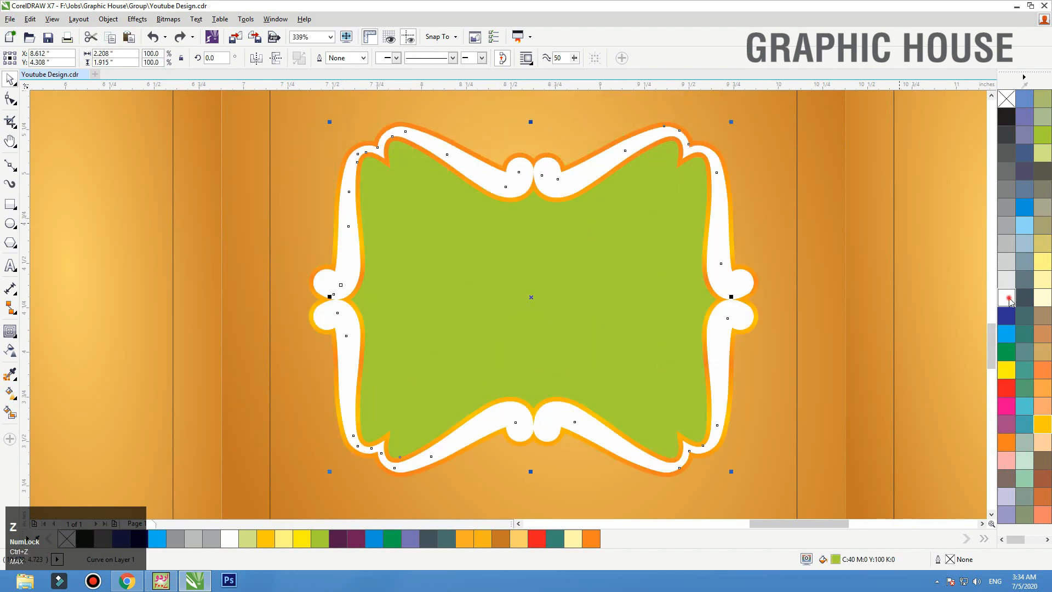
pyautogui.click(1008, 298)
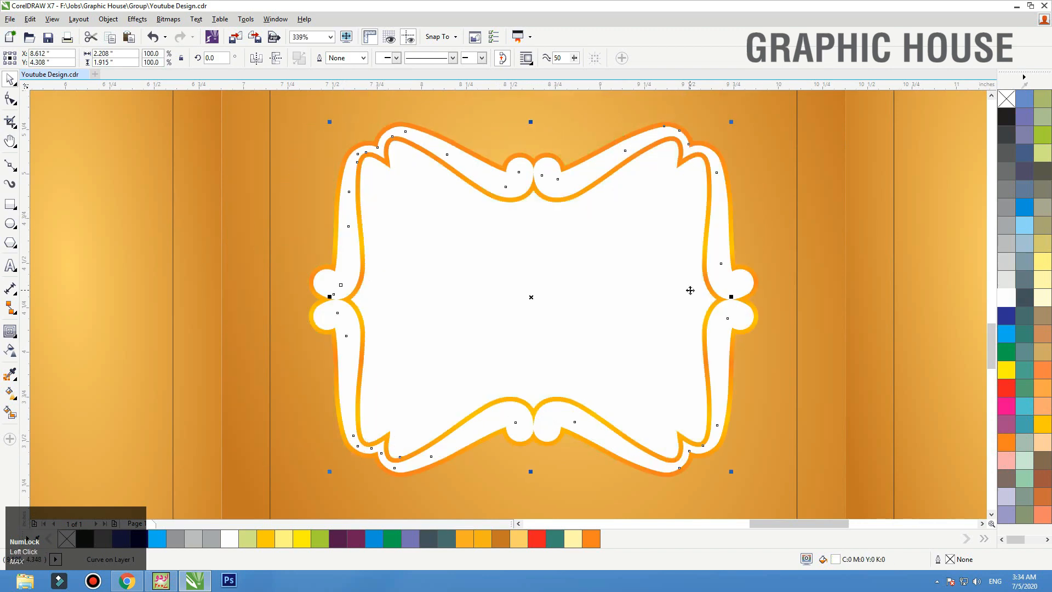
# Recolour the white ornamental frame to yellow (C:0 M:20 Y:100 K:0).
pyautogui.scroll(-3, 690, 291)
pyautogui.press('F4')
pyautogui.press('F2')
pyautogui.moveTo(677, 360); pyautogui.dragTo(315, 453)
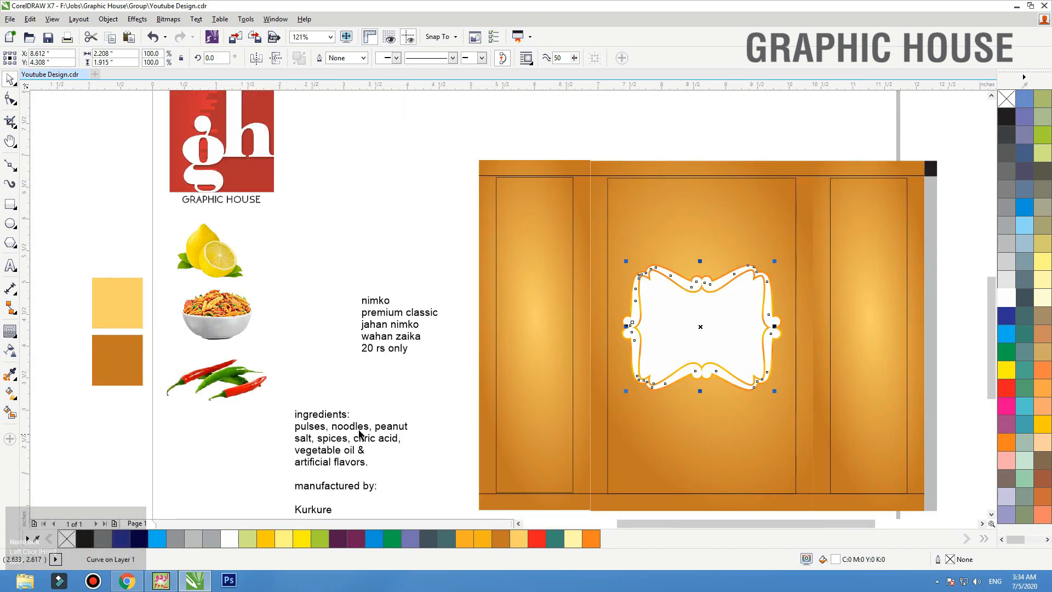
pyautogui.click(364, 241)
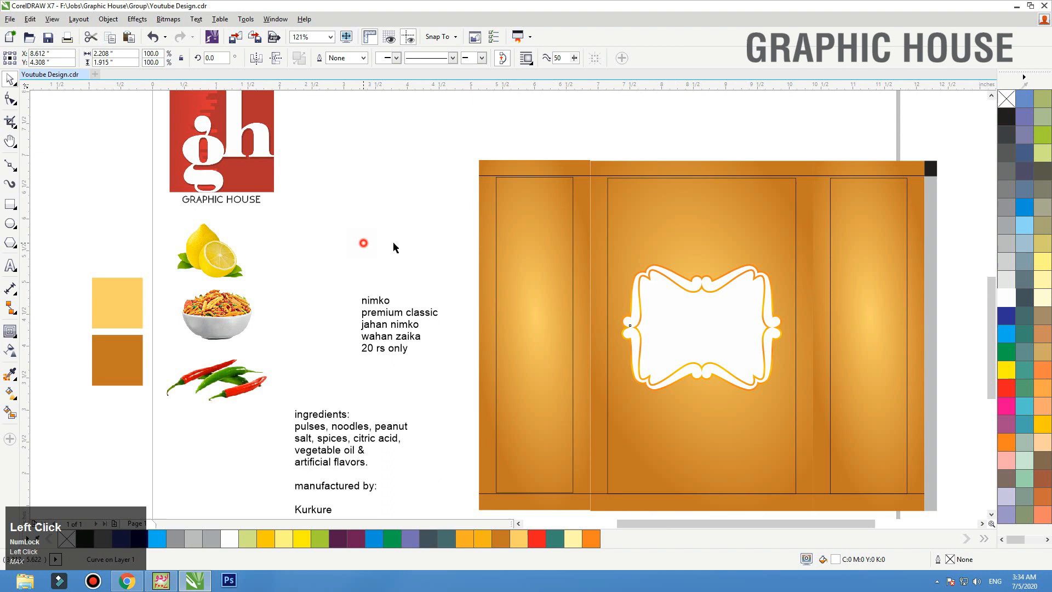
pyautogui.click(683, 291)
pyautogui.hotkey('ctrl', 'z')
pyautogui.click(1043, 424)
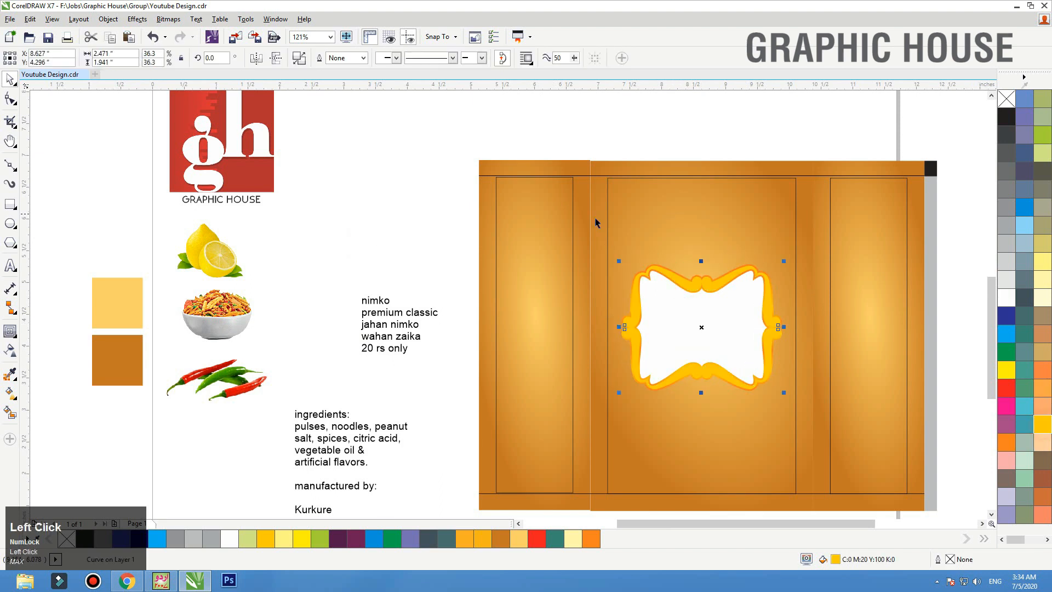
# Sample the light orange reference square and apply that colour to the white backing shape inside the frame.
pyautogui.click(398, 218)
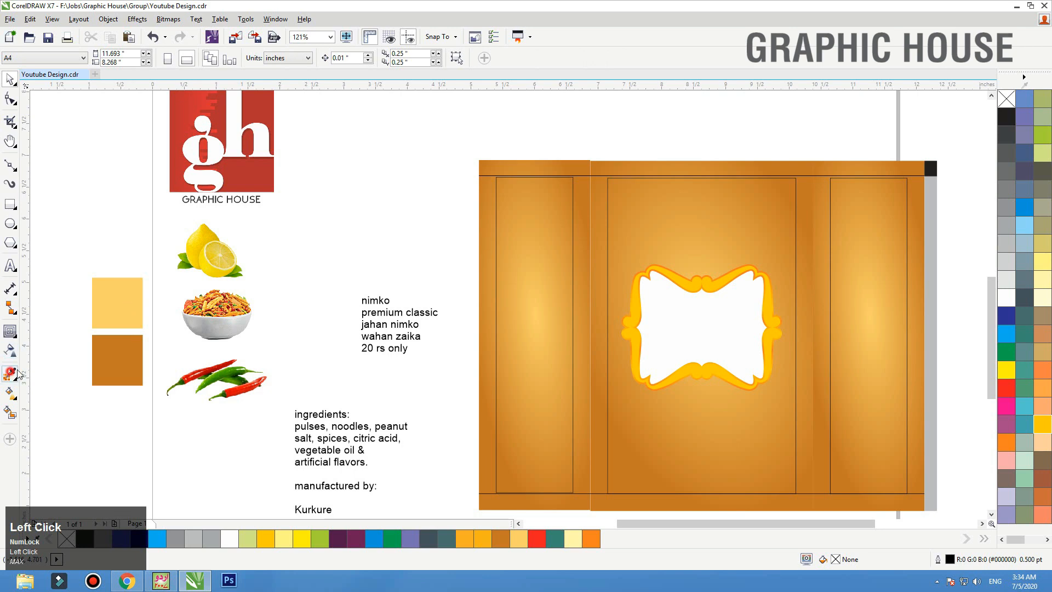
pyautogui.click(10, 374)
pyautogui.click(129, 305)
pyautogui.click(685, 318)
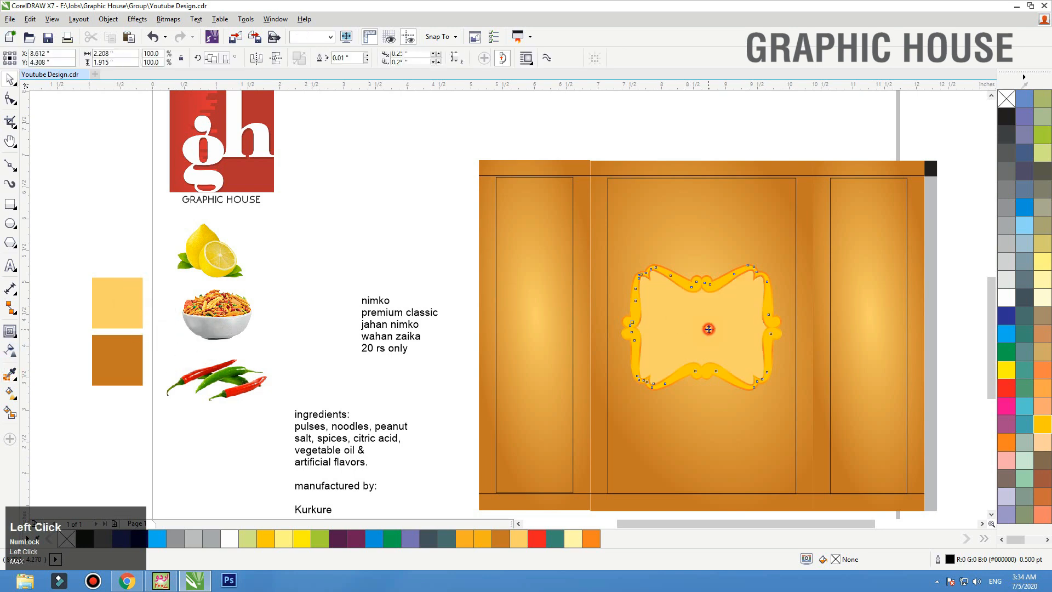
# Lighten the backing shape's fill to RGB 250, 224, 165 (#FAE0A5).
pyautogui.press('F2')
pyautogui.moveTo(514, 217); pyautogui.dragTo(855, 428)
pyautogui.doubleClick(837, 559)
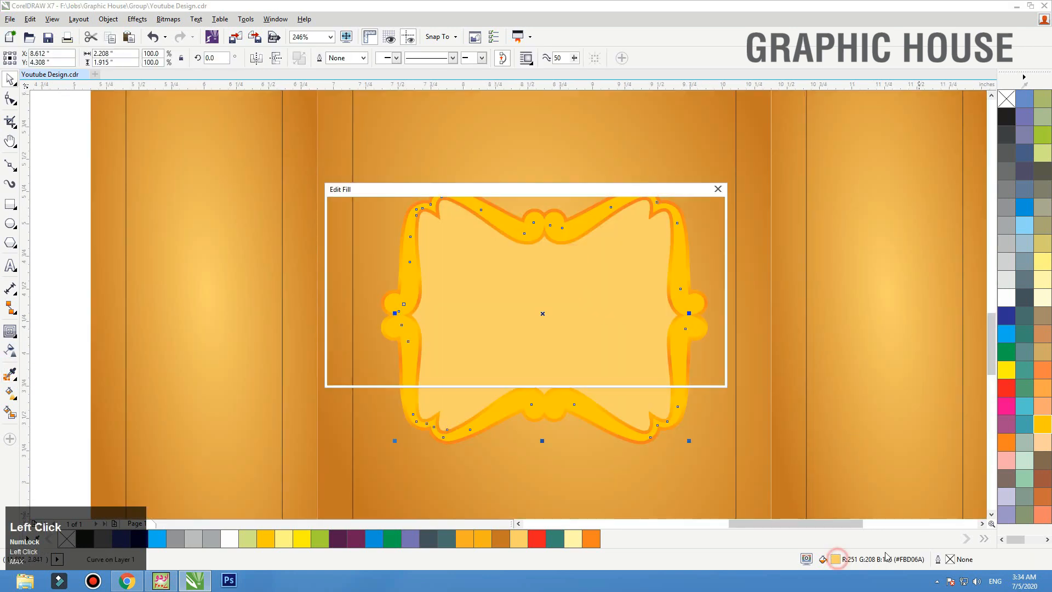
pyautogui.moveTo(563, 191); pyautogui.dragTo(914, 37)
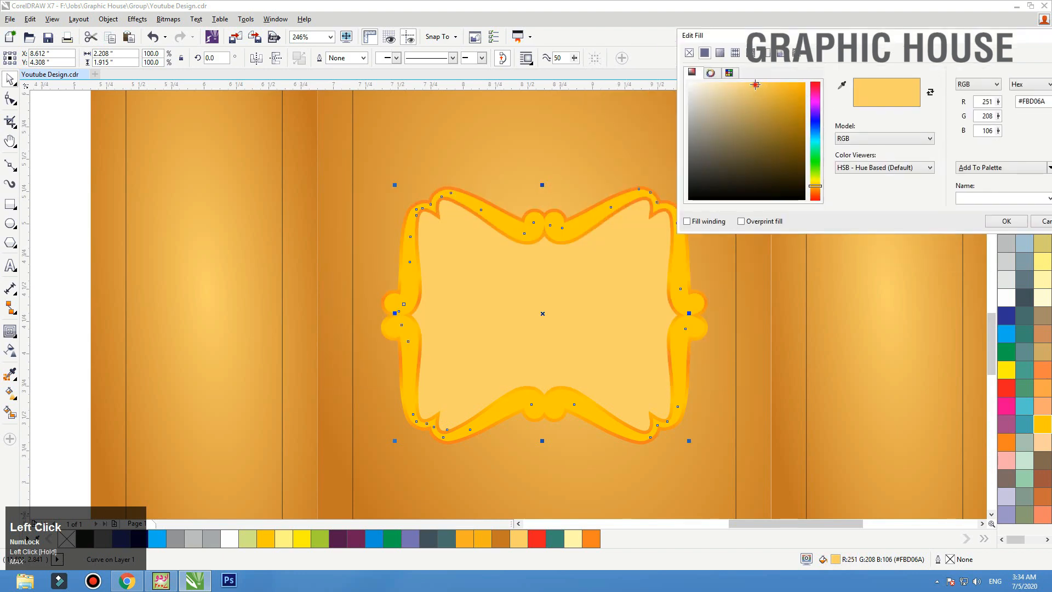
pyautogui.moveTo(756, 85); pyautogui.dragTo(736, 84)
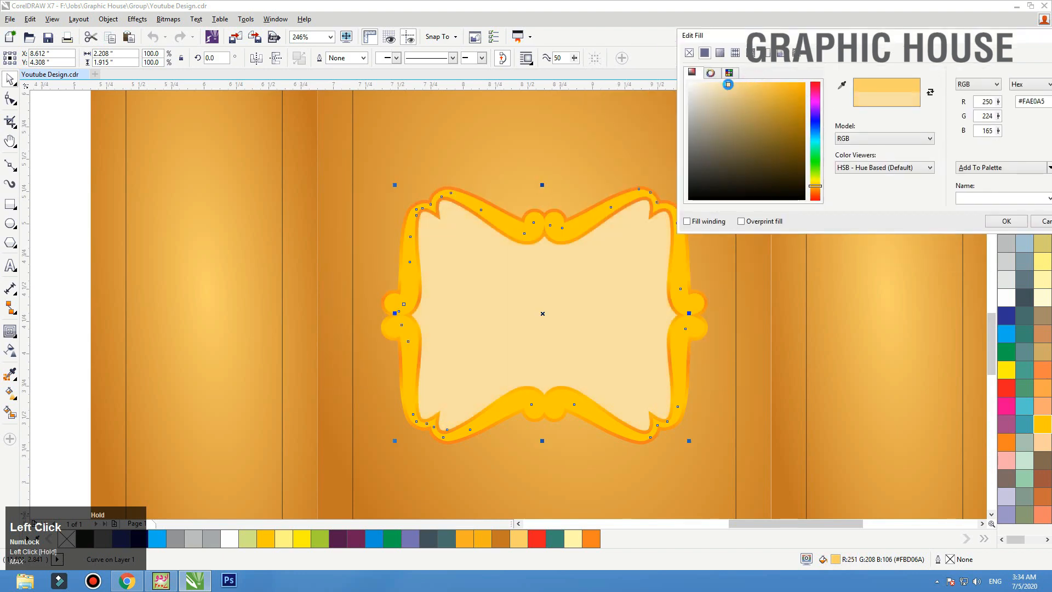
pyautogui.click(1007, 221)
pyautogui.press('F4')
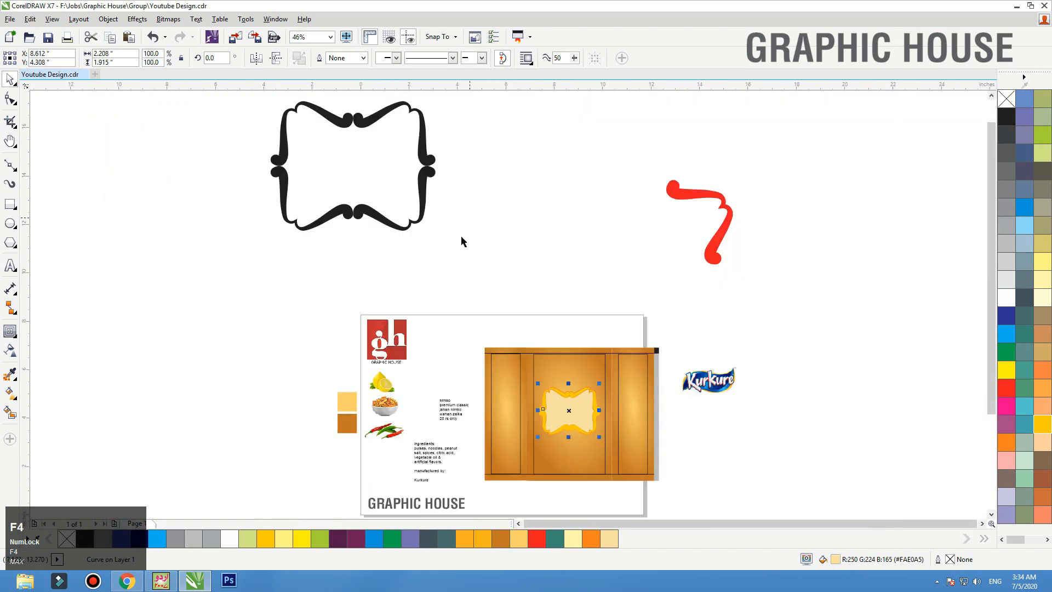
# Move the Kurkure logo onto the framed shape on the central panel and bring it to the front.
pyautogui.moveTo(681, 388); pyautogui.dragTo(539, 418)
pyautogui.hotkey('shift', 'F2')
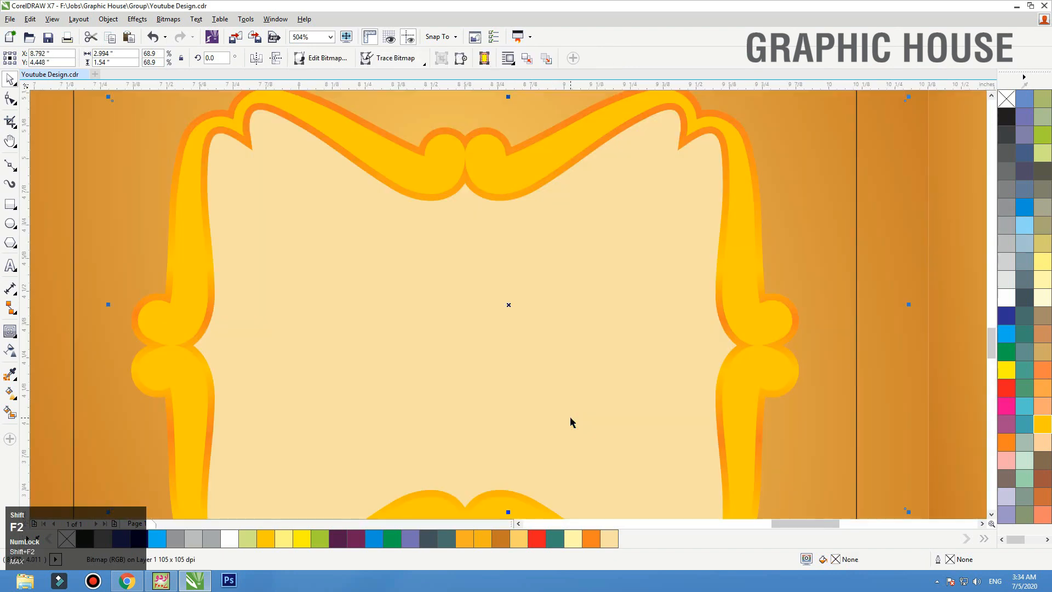
pyautogui.hotkey('shift', 'pageup')
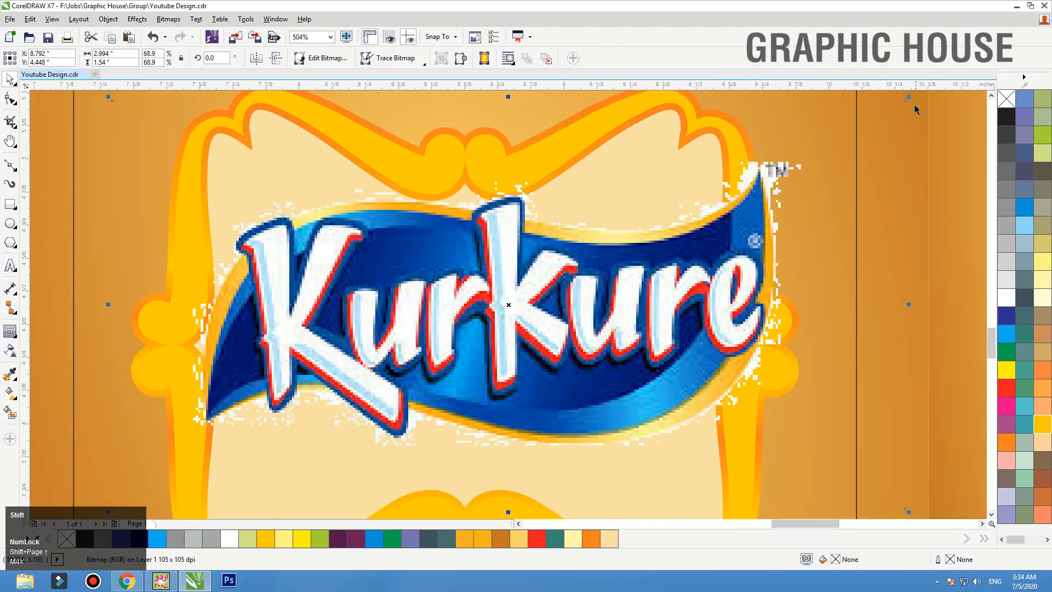
# Shrink the Kurkure logo and place it in the upper part of the frame, centred horizontally on the backing shape.
pyautogui.moveTo(908, 98); pyautogui.dragTo(671, 156)
pyautogui.moveTo(561, 282); pyautogui.dragTo(528, 257)
pyautogui.scroll(-1, 569, 258)
pyautogui.keyDown('shift'); pyautogui.click(596, 234); pyautogui.keyUp('shift')
pyautogui.press('c')
pyautogui.moveTo(600, 214); pyautogui.dragTo(594, 217)
pyautogui.keyDown('shift'); pyautogui.click(604, 225); pyautogui.keyUp('shift')
pyautogui.press('c')
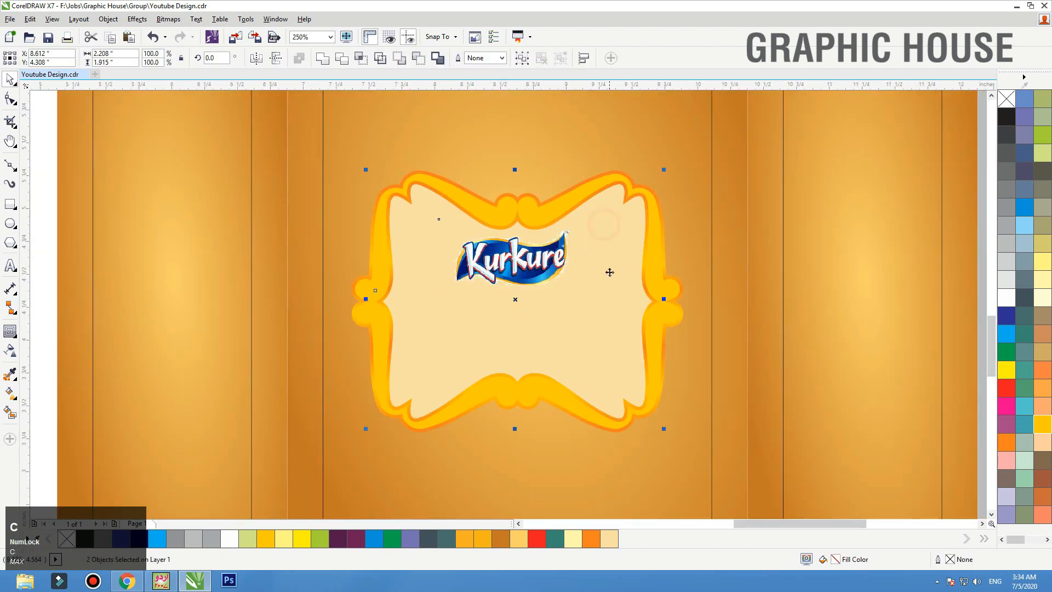
# Place the nimko bowl picture, enlarged and in front, below the frame on the central panel.
pyautogui.press('F3')
pyautogui.press('F3')
pyautogui.click(810, 257)
pyautogui.press('F2')
pyautogui.moveTo(795, 202); pyautogui.dragTo(211, 383)
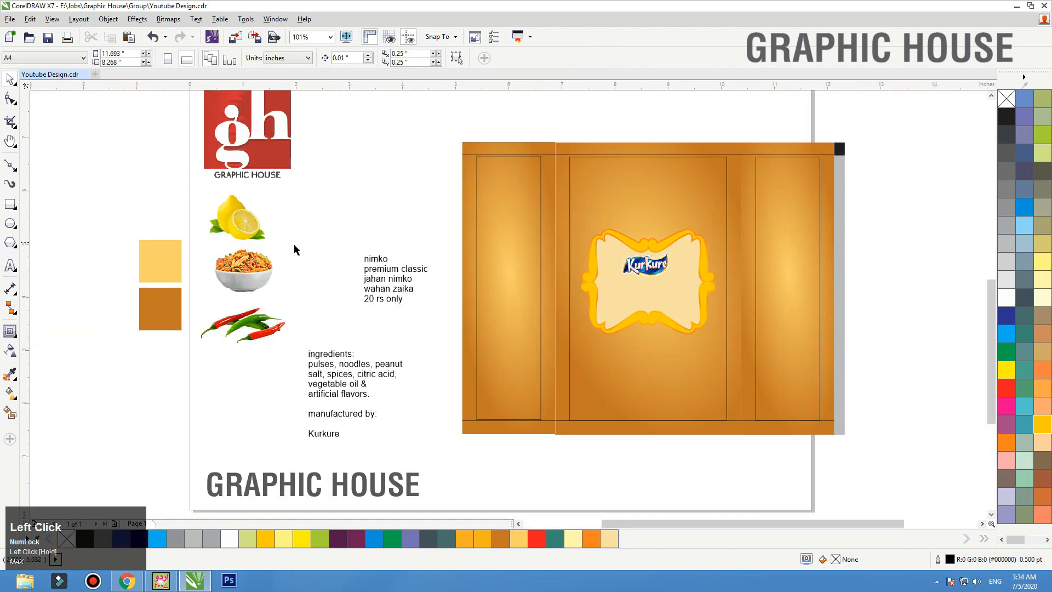
pyautogui.moveTo(258, 265); pyautogui.dragTo(725, 318)
pyautogui.hotkey('shift', 'pageup')
pyautogui.moveTo(684, 353); pyautogui.dragTo(682, 357)
# Trim the empty margins above and below the bowl picture to a height of 1.415 inches.
pyautogui.press('F2')
pyautogui.moveTo(513, 283); pyautogui.dragTo(808, 486)
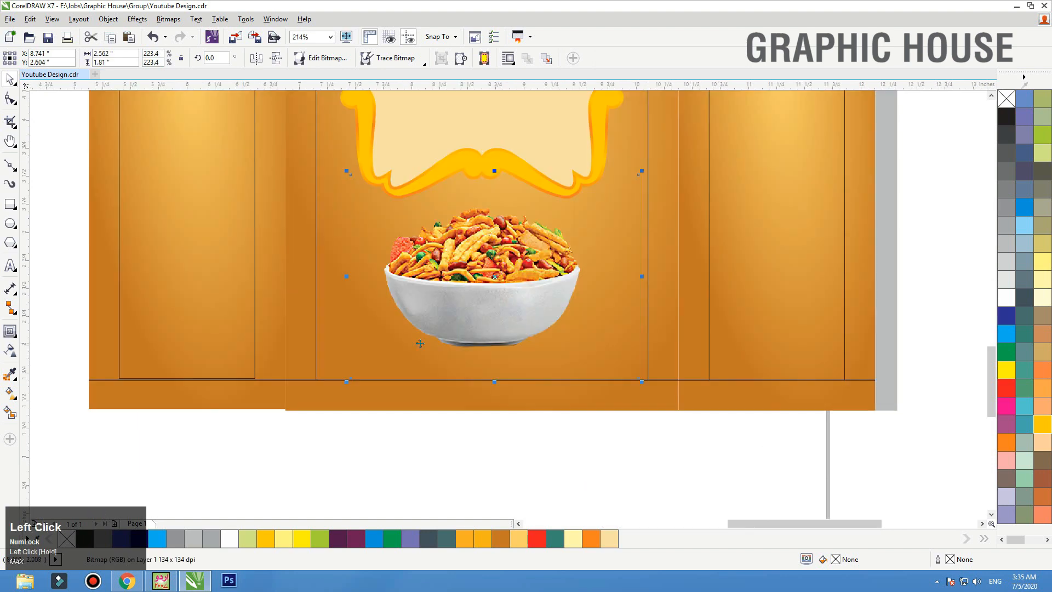
pyautogui.press('F10')
pyautogui.moveTo(636, 377); pyautogui.dragTo(639, 355)
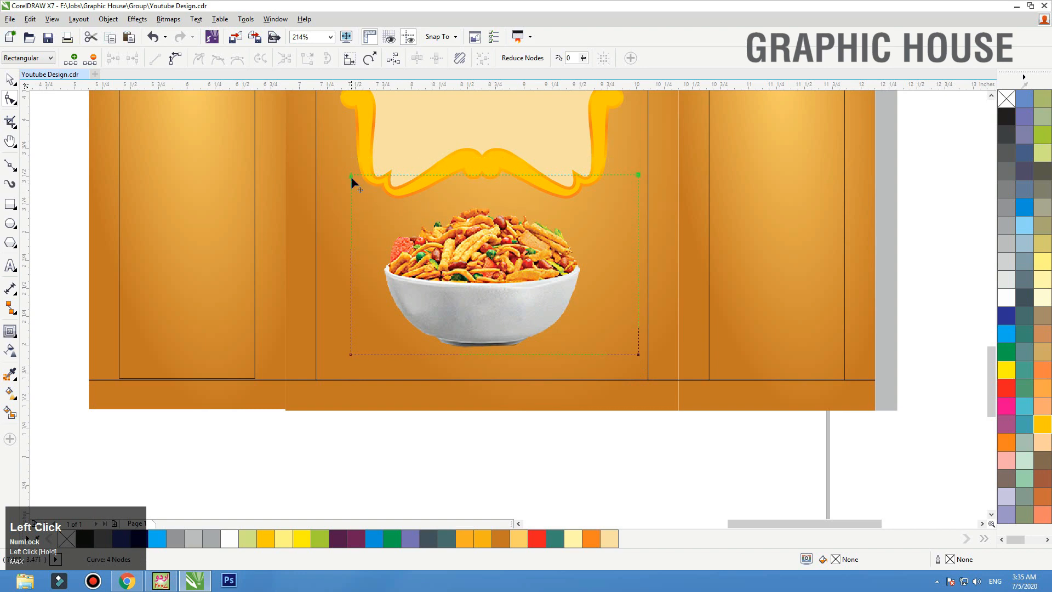
pyautogui.moveTo(350, 177); pyautogui.dragTo(350, 193)
pyautogui.press('space')
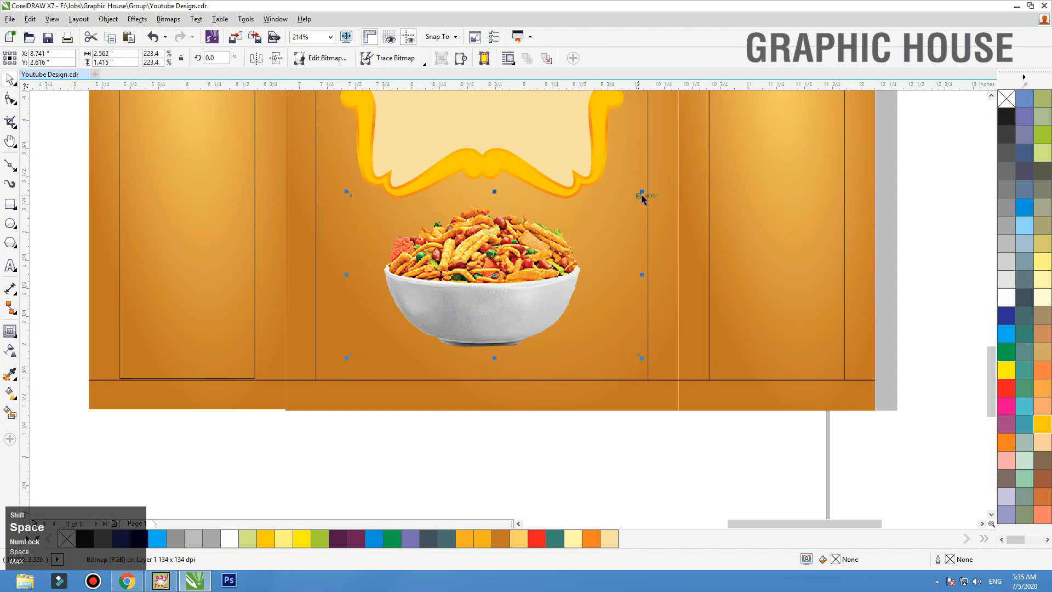
# Enlarge the bowl picture to 277.7% and trim its empty side margins to a width of 2.326 inches.
pyautogui.moveTo(642, 199); pyautogui.dragTo(674, 173)
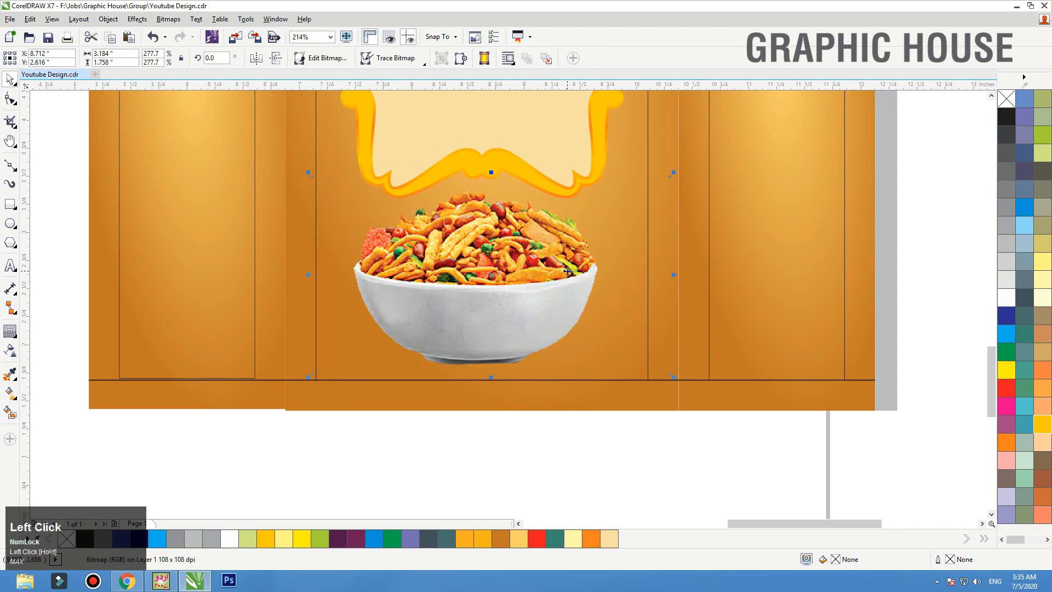
pyautogui.press('F10')
pyautogui.moveTo(673, 375); pyautogui.dragTo(603, 372)
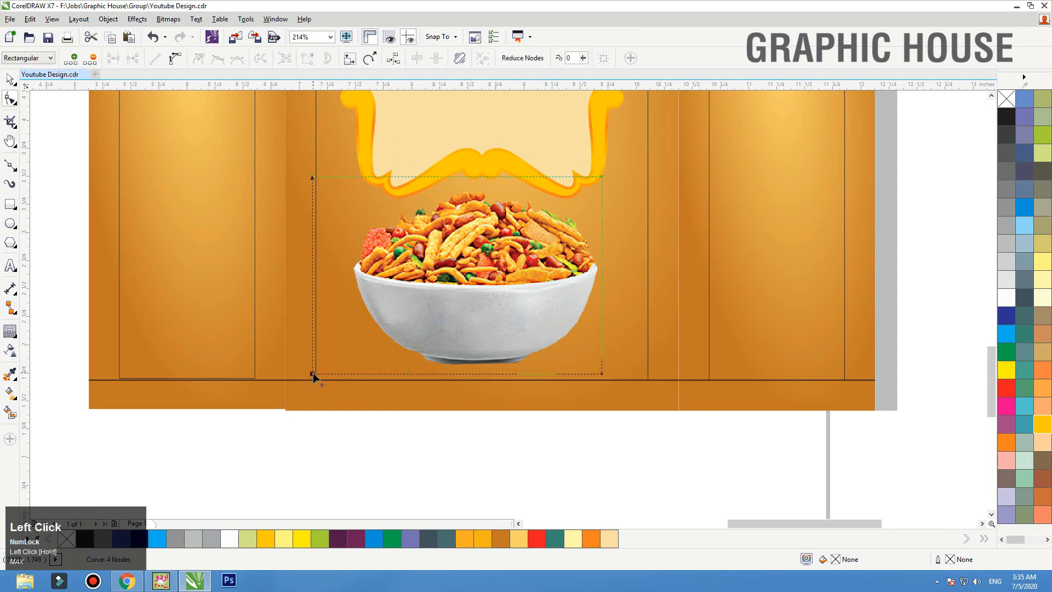
pyautogui.moveTo(313, 374); pyautogui.dragTo(339, 374)
pyautogui.press('space')
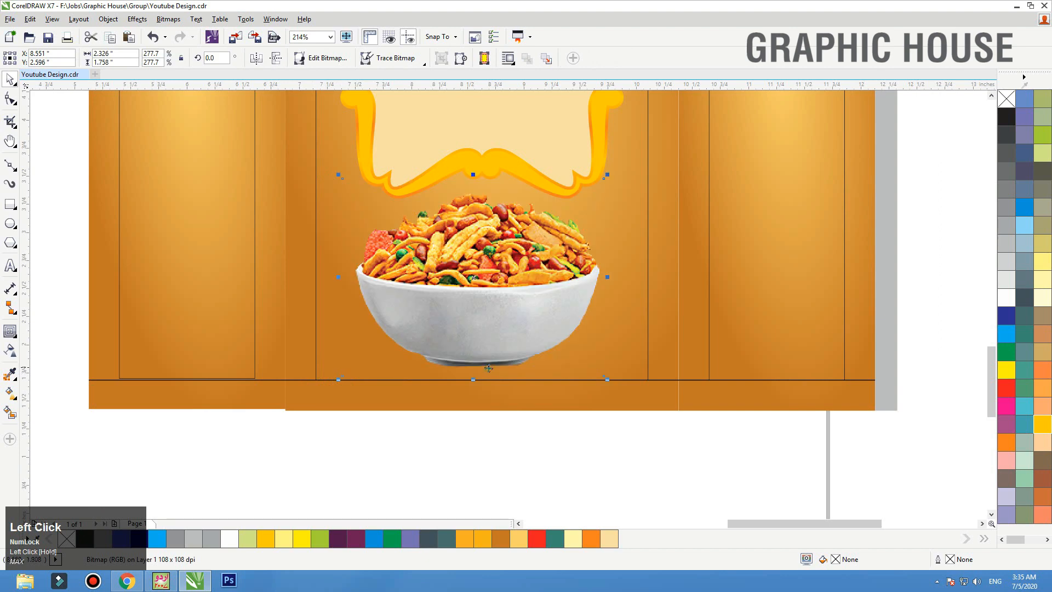
# Move the chillies picture to the lower right side of the nimko bowl and bring it to the front.
pyautogui.press('F4')
pyautogui.click(404, 440)
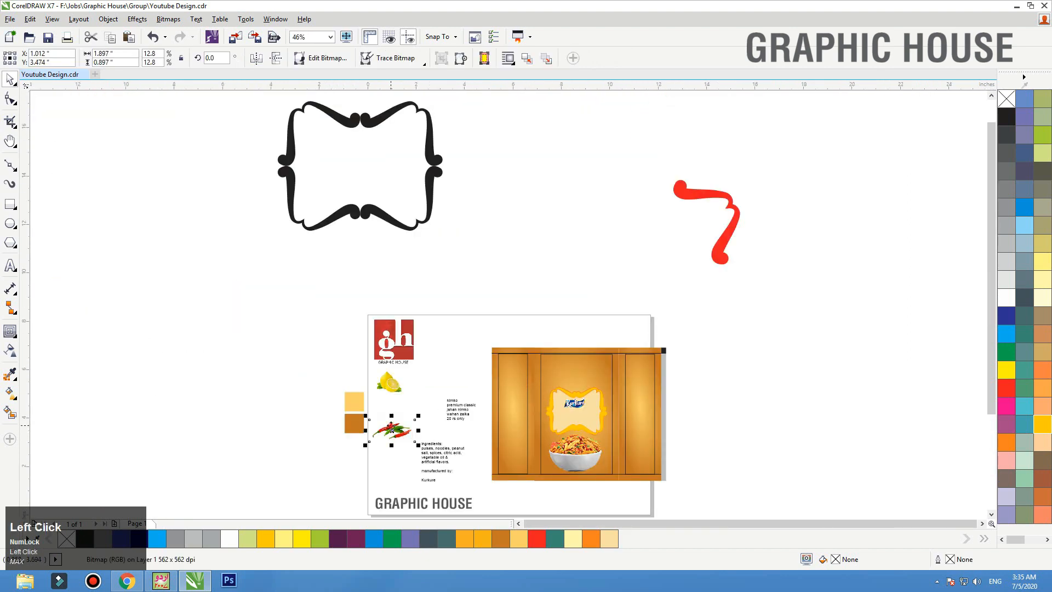
pyautogui.moveTo(404, 439); pyautogui.dragTo(607, 472)
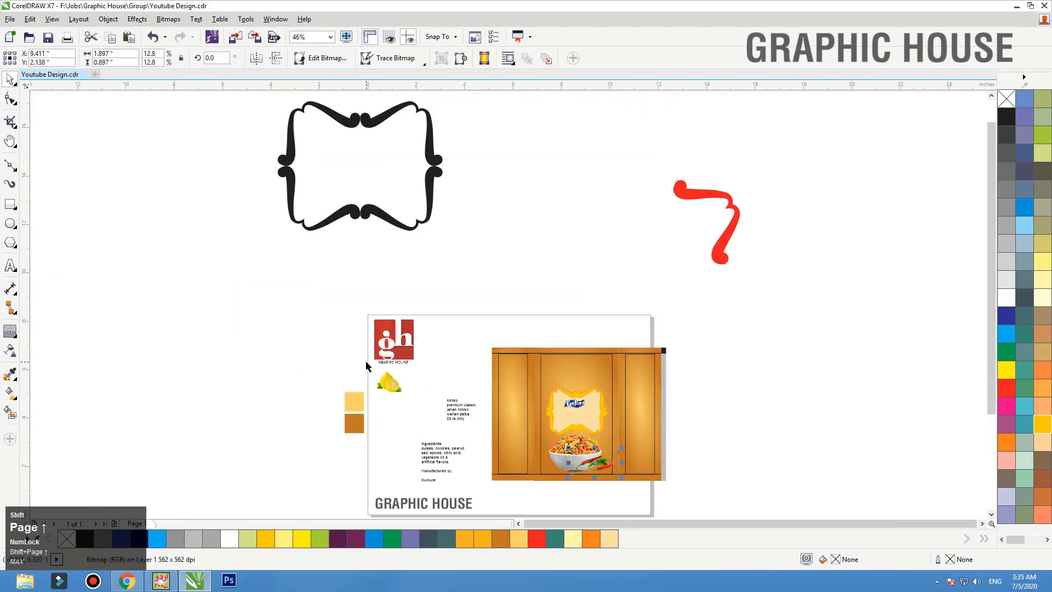
# Move the lemon picture to the package's bottom edge below the nimko bowl and bring it to the front.
pyautogui.moveTo(390, 379); pyautogui.dragTo(584, 473)
pyautogui.hotkey('shift', 'F2')
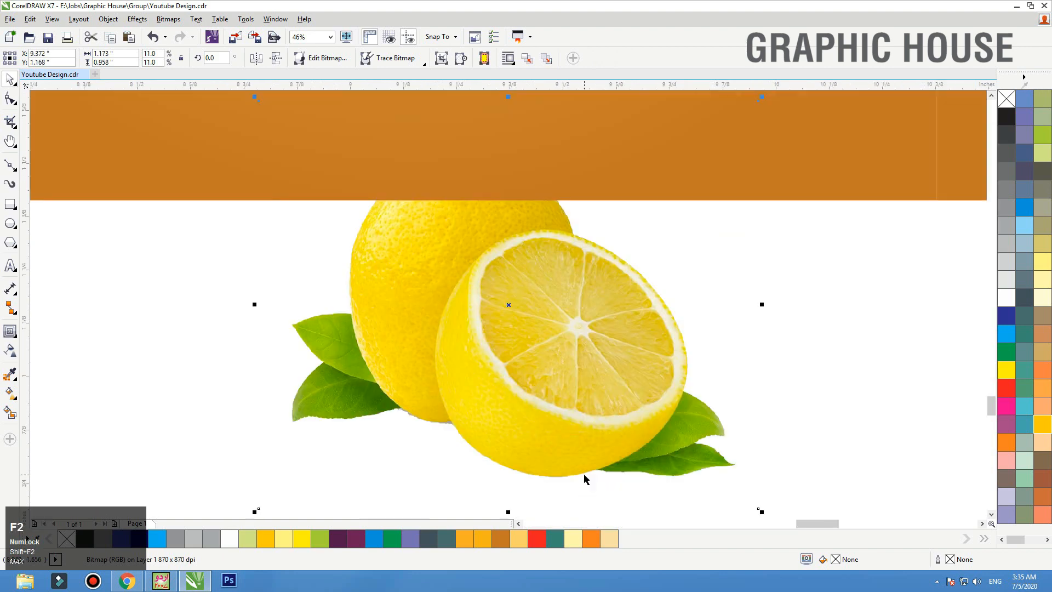
pyautogui.hotkey('shift', 'pageup')
# Shrink the chillies picture to about 1.075 by 0.508 inches and position it beside the bowl's lower right side.
pyautogui.moveTo(595, 246); pyautogui.dragTo(597, 260)
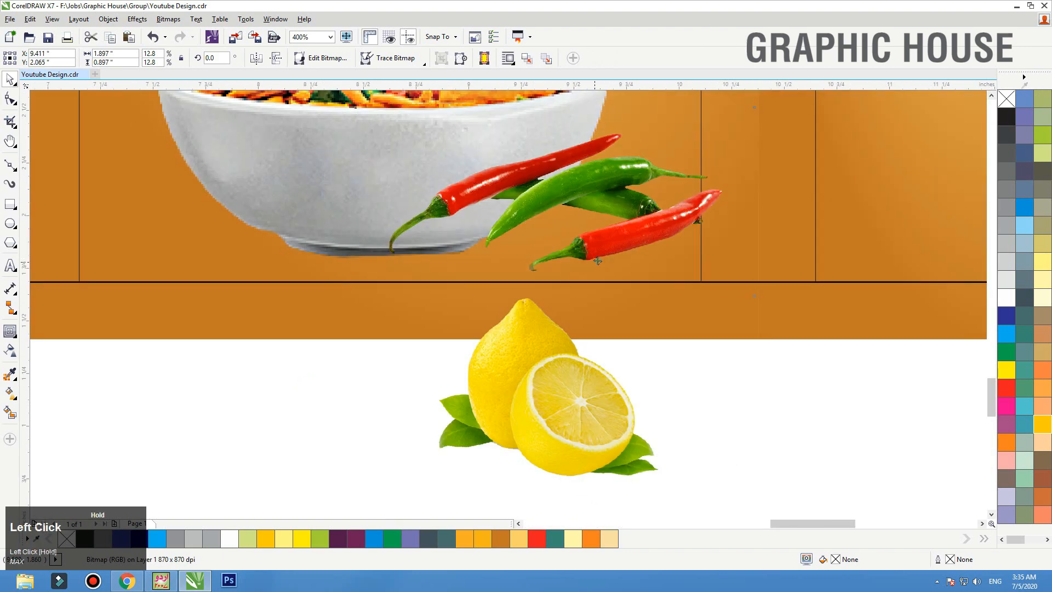
pyautogui.moveTo(759, 104); pyautogui.dragTo(663, 148)
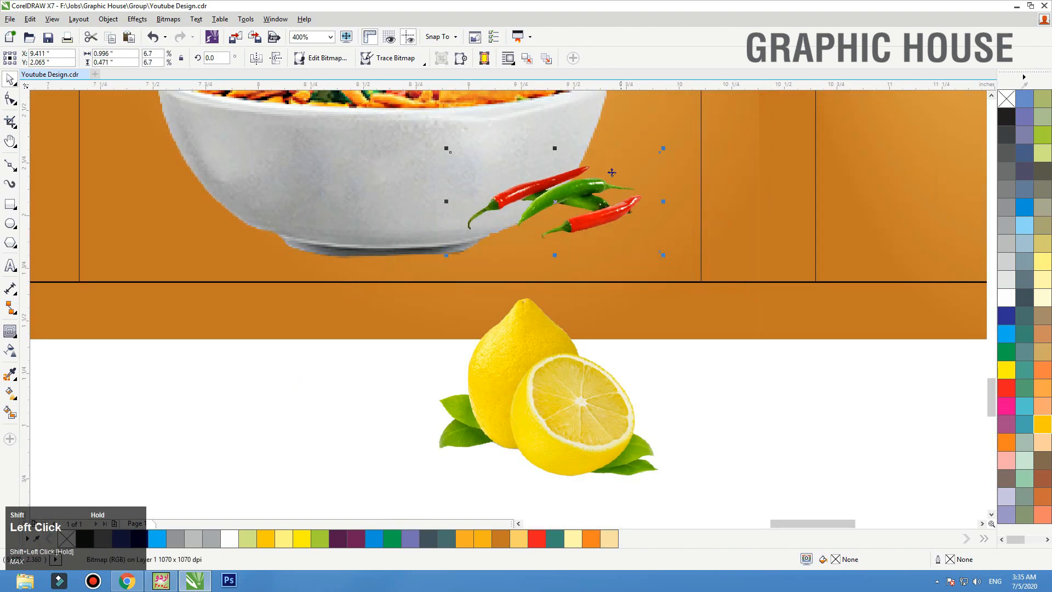
pyautogui.moveTo(609, 188); pyautogui.dragTo(642, 201)
pyautogui.moveTo(694, 163); pyautogui.dragTo(705, 160)
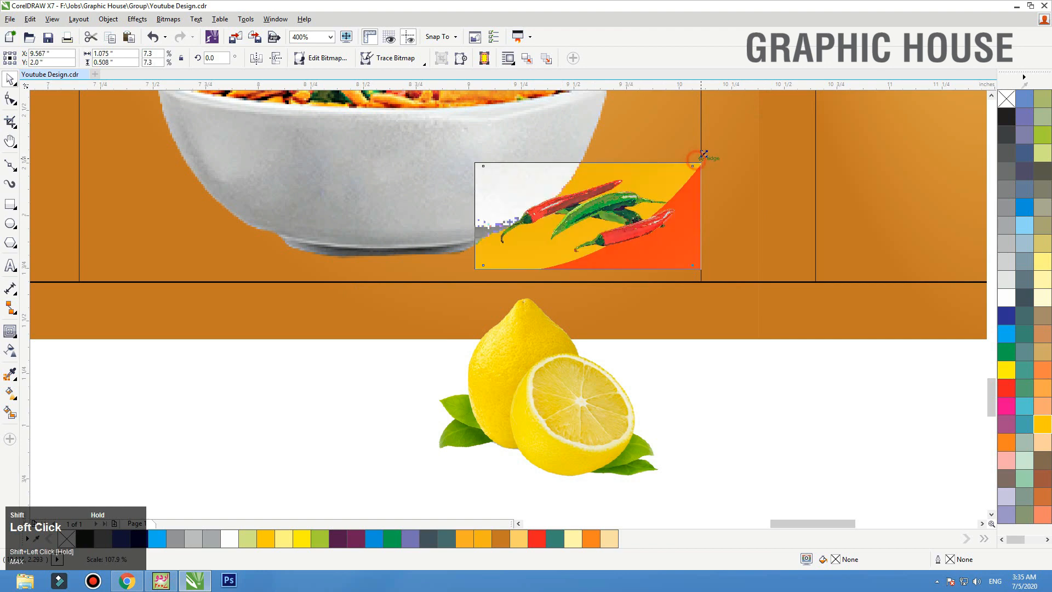
# Shrink the lemon picture and place it in front of the chillies near the bowl's lower right side.
pyautogui.moveTo(560, 403); pyautogui.dragTo(524, 268)
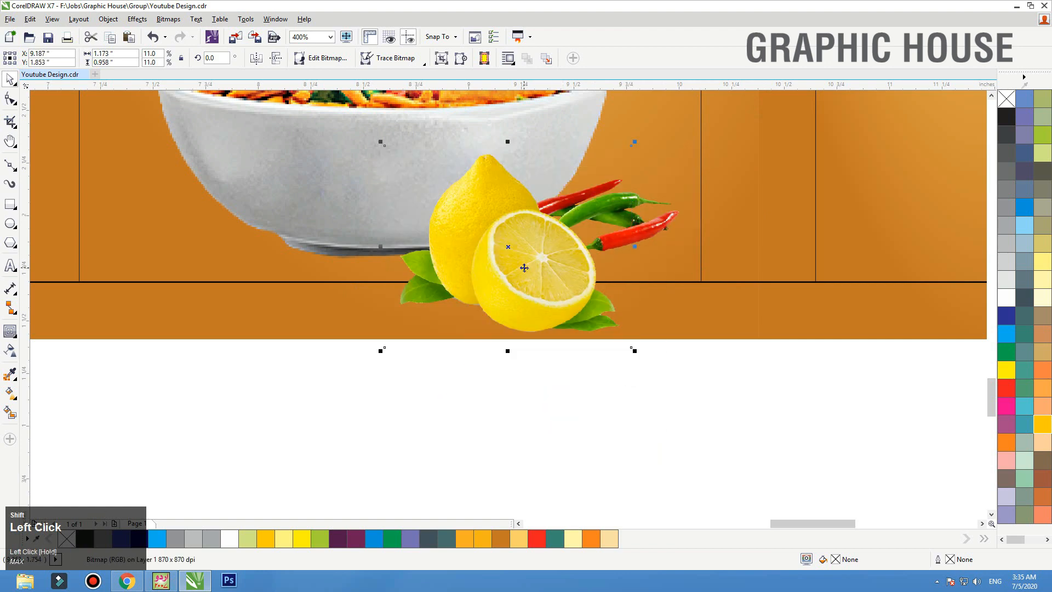
pyautogui.moveTo(636, 144); pyautogui.dragTo(559, 203)
pyautogui.moveTo(535, 256); pyautogui.dragTo(632, 222)
# Mirror the chillies picture horizontally behind the lemon.
pyautogui.click(649, 232)
pyautogui.click(257, 61)
pyautogui.click(639, 314)
pyautogui.hotkey('shift', 'F2')
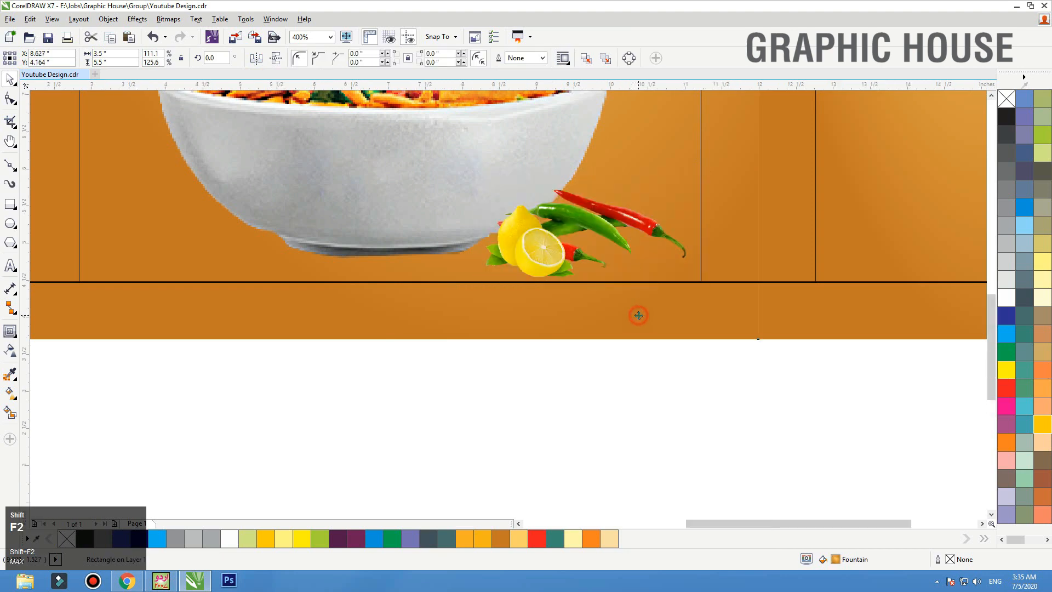
pyautogui.click(817, 257)
pyautogui.press('F4')
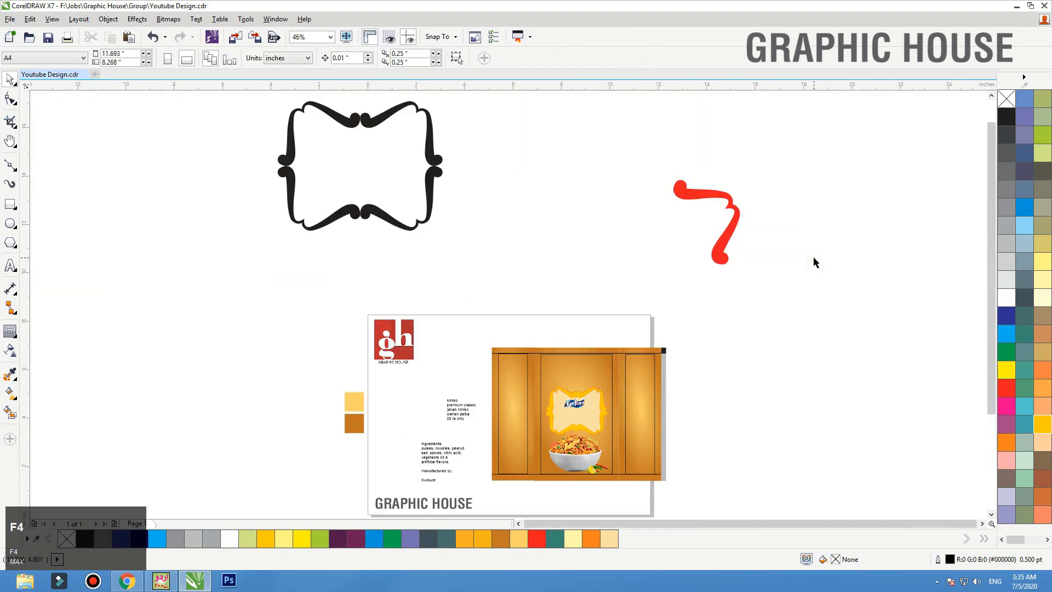
# Set the product name and slogan text block beside the package in the Assassin$ font.
pyautogui.moveTo(702, 353); pyautogui.dragTo(340, 502)
pyautogui.hotkey('shift', 'F2')
pyautogui.click(334, 259)
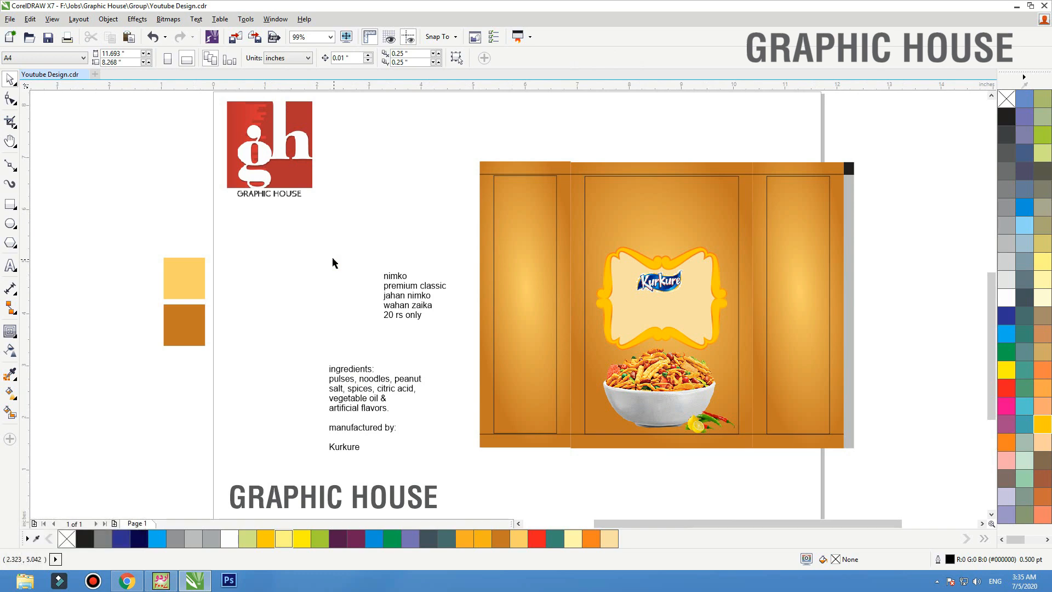
pyautogui.press('F2')
pyautogui.moveTo(348, 240); pyautogui.dragTo(815, 365)
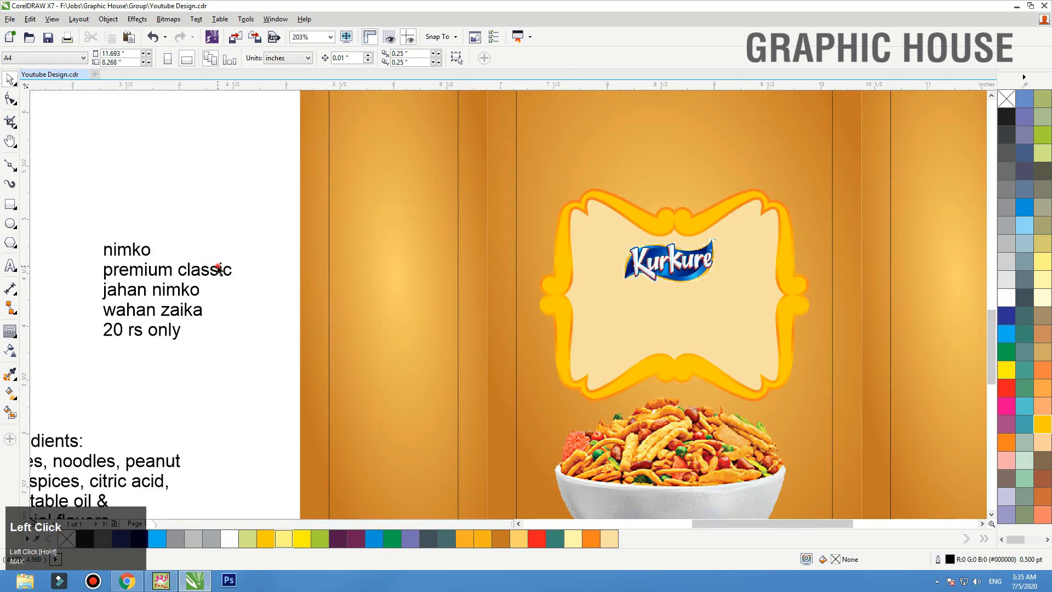
pyautogui.moveTo(218, 268); pyautogui.dragTo(233, 266)
pyautogui.click(301, 58)
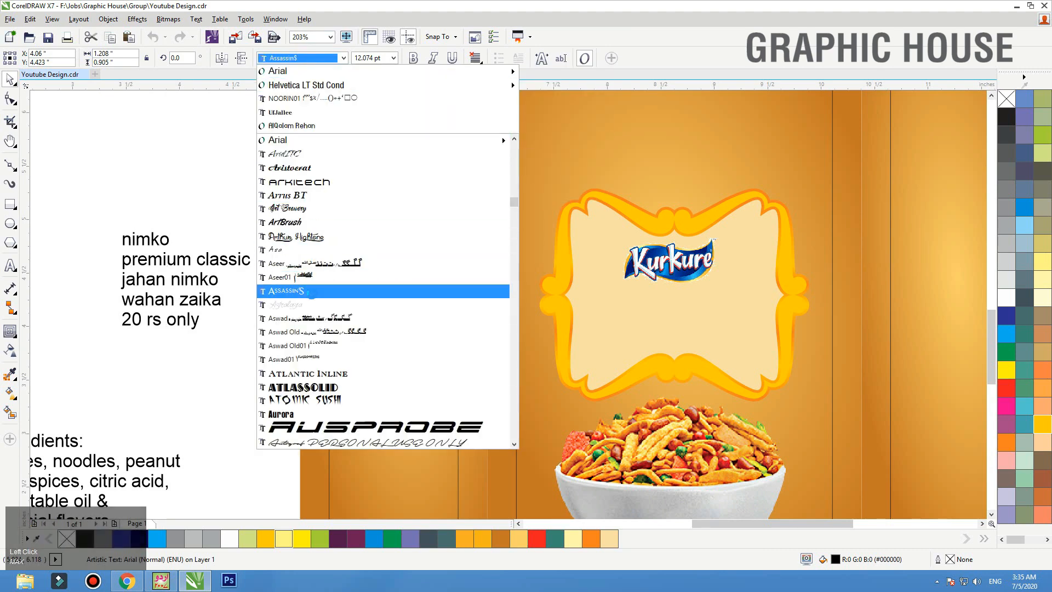
pyautogui.click(311, 293)
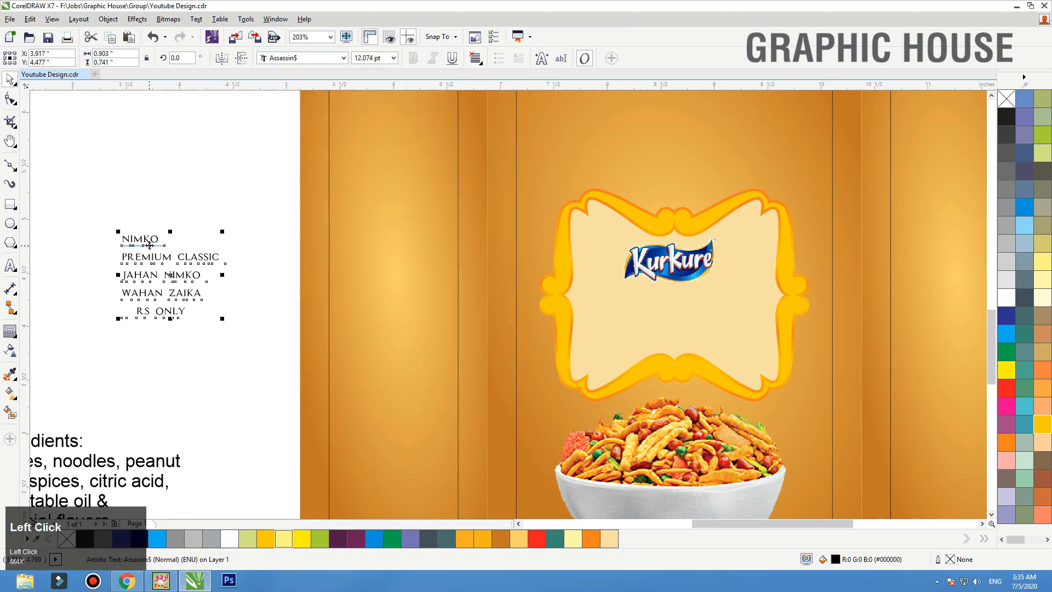
# Place the NIMKO line in front beneath the Kurkure logo, enlarge it to about 57.4 pt and centre it within the frame.
pyautogui.moveTo(148, 241); pyautogui.dragTo(610, 278)
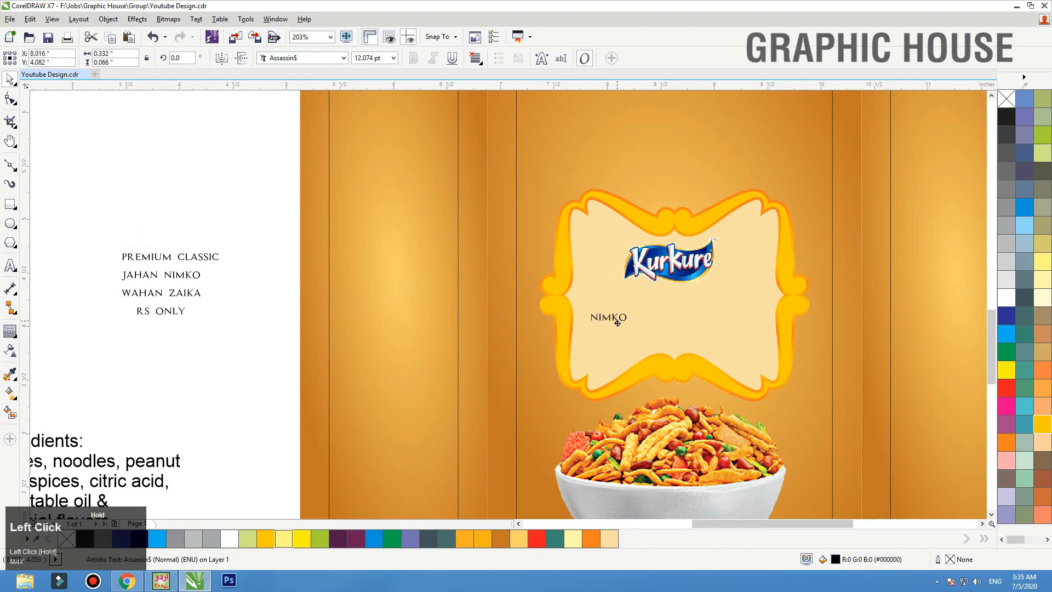
pyautogui.hotkey('shift', 'pageup')
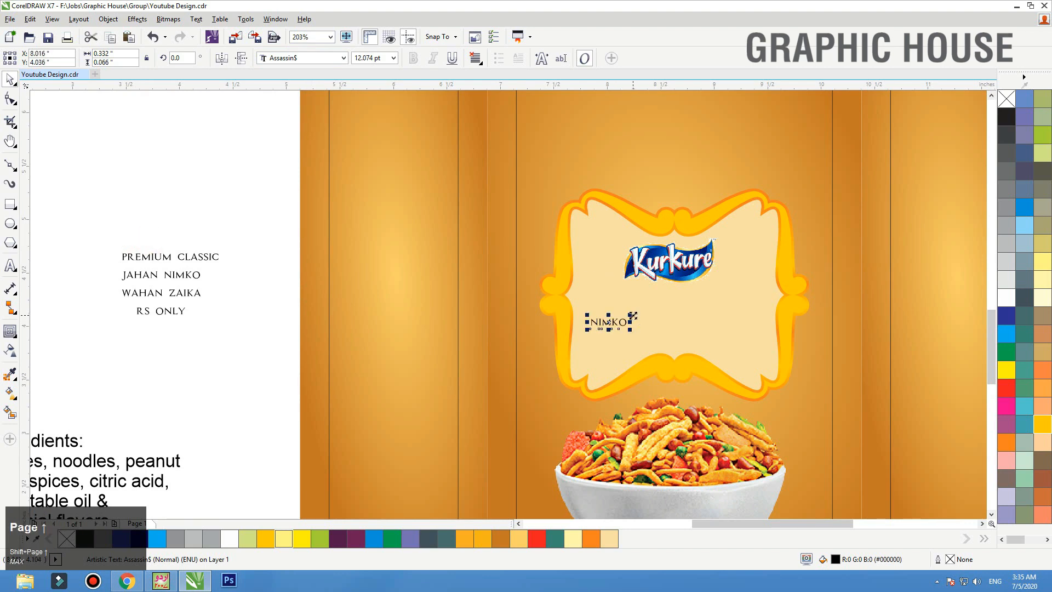
pyautogui.moveTo(634, 317); pyautogui.dragTo(760, 281)
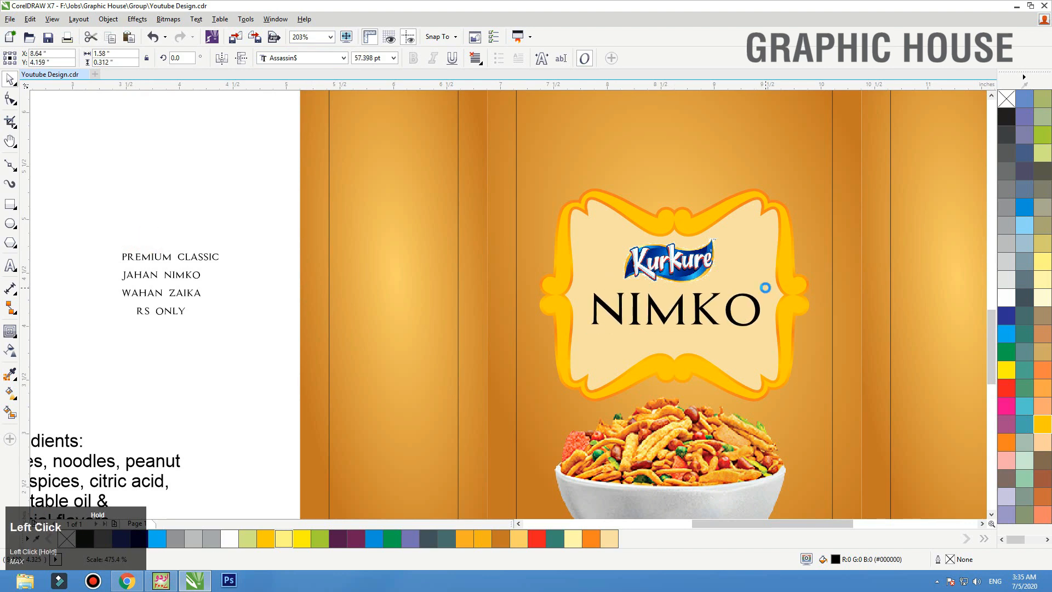
pyautogui.keyDown('shift'); pyautogui.click(757, 273); pyautogui.keyUp('shift')
pyautogui.hotkey('shift', 'c')
# Place the premium classic line in front beneath NIMKO and set it in the BankGothic Lt BT font.
pyautogui.moveTo(187, 255); pyautogui.dragTo(687, 343)
pyautogui.hotkey('shift', 'pageup')
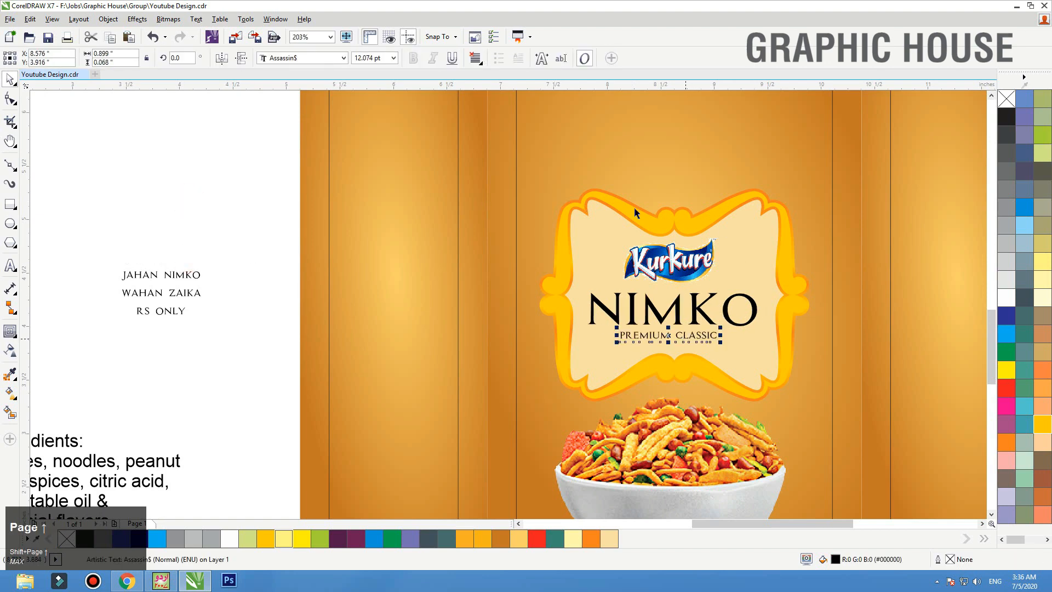
pyautogui.click(306, 57)
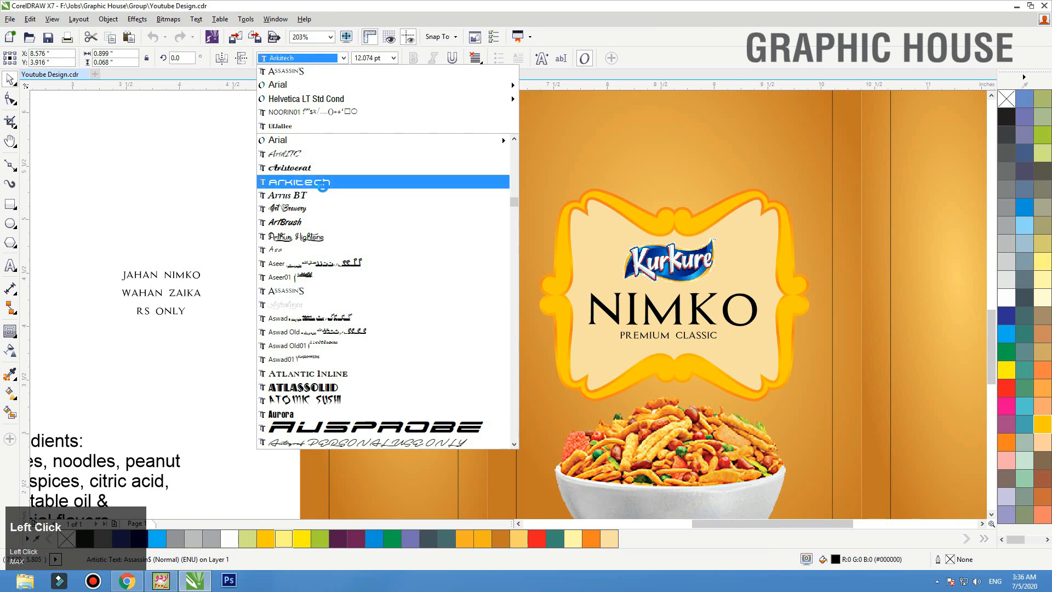
pyautogui.scroll(-4, 323, 279)
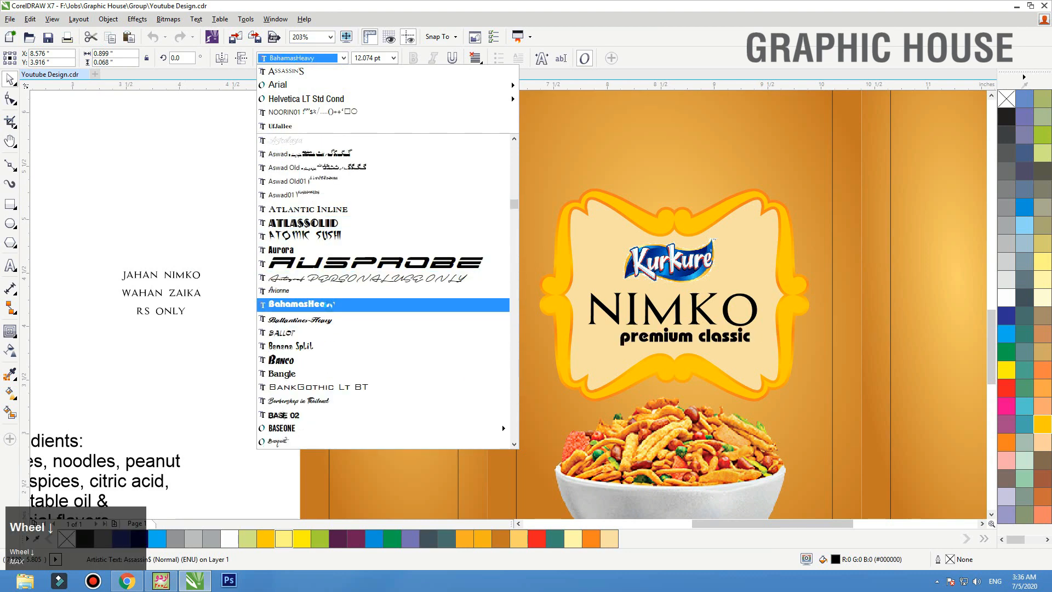
pyautogui.click(338, 383)
# Shrink the premium classic line to about 10.4 pt and centre it horizontally beneath NIMKO.
pyautogui.press('F2')
pyautogui.moveTo(417, 286); pyautogui.dragTo(864, 404)
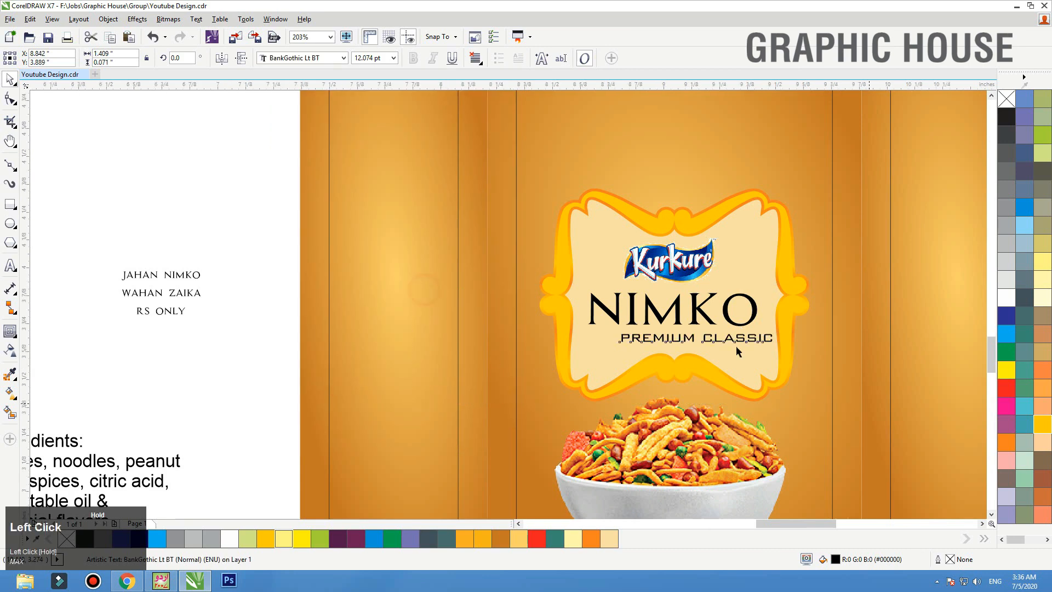
pyautogui.moveTo(627, 292); pyautogui.dragTo(581, 284)
pyautogui.moveTo(743, 274); pyautogui.dragTo(721, 276)
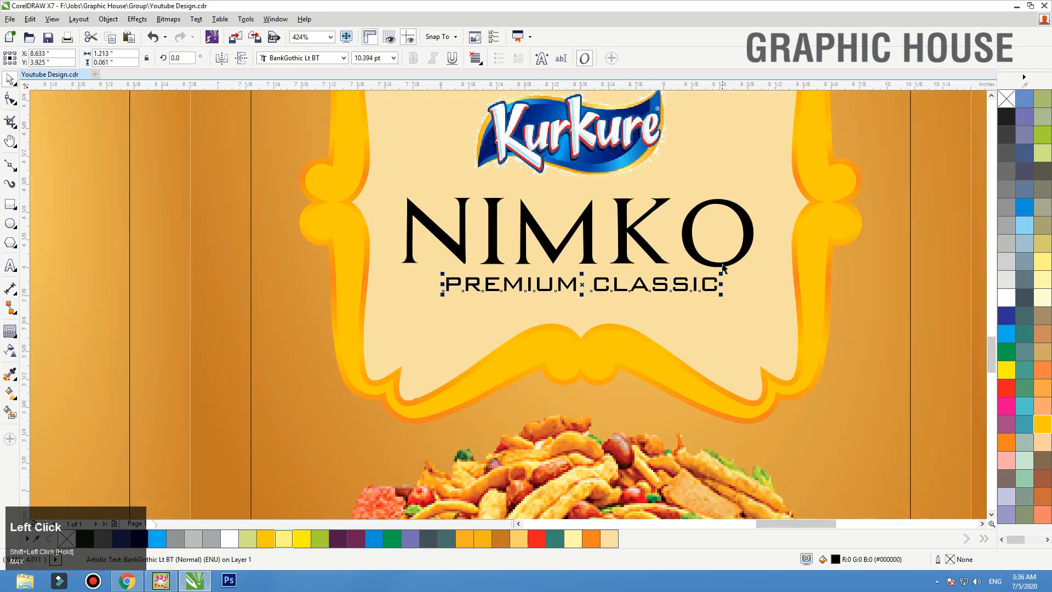
pyautogui.keyDown('shift'); pyautogui.click(722, 265); pyautogui.keyUp('shift')
pyautogui.press('c')
pyautogui.click(672, 340)
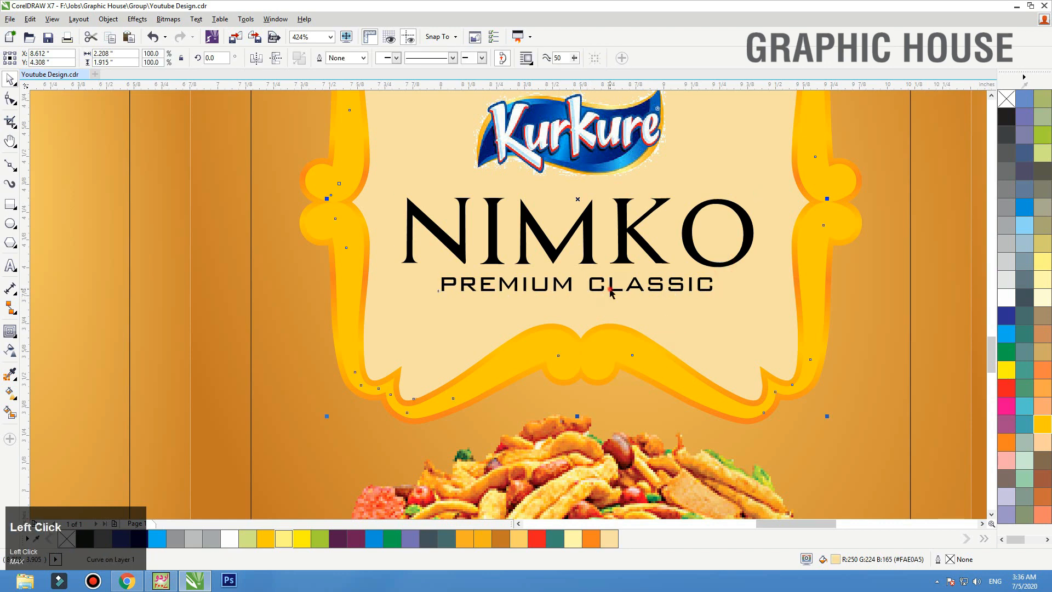
pyautogui.click(611, 292)
# Move the 20 rs only line slightly down and set the three remaining slogan and price lines in Helvetica LT Std Cond.
pyautogui.scroll(-5, 742, 286)
pyautogui.moveTo(822, 200); pyautogui.dragTo(386, 372)
pyautogui.moveTo(212, 299); pyautogui.dragTo(212, 299)
pyautogui.moveTo(204, 283); pyautogui.dragTo(206, 289)
pyautogui.moveTo(238, 302); pyautogui.dragTo(42, 137)
pyautogui.click(292, 56)
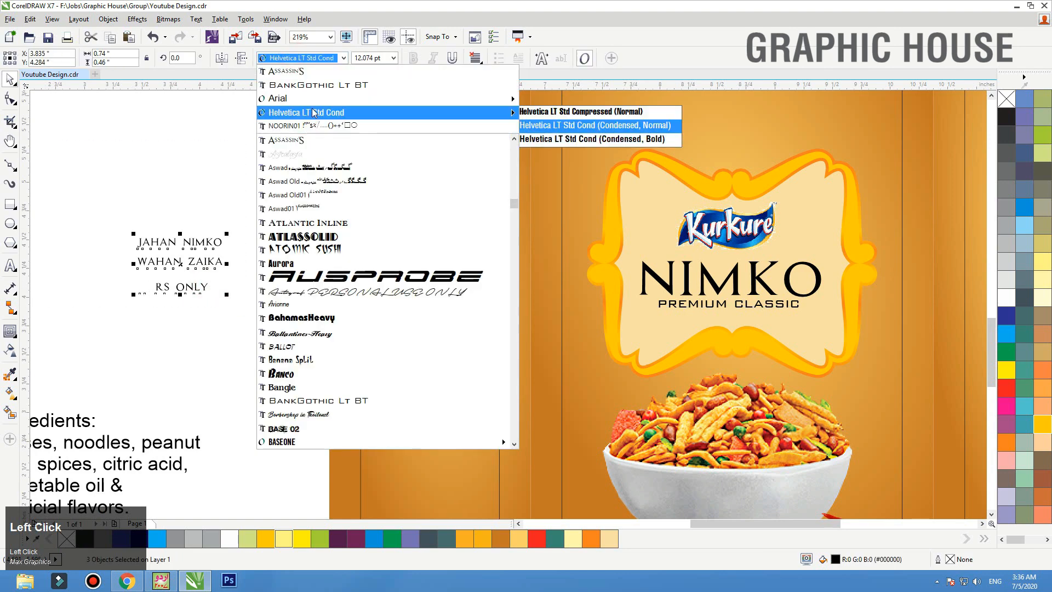
pyautogui.click(306, 111)
pyautogui.click(243, 248)
# Select the jahan nimko and wahan zaika lines together and activate the Text tool.
pyautogui.click(209, 262)
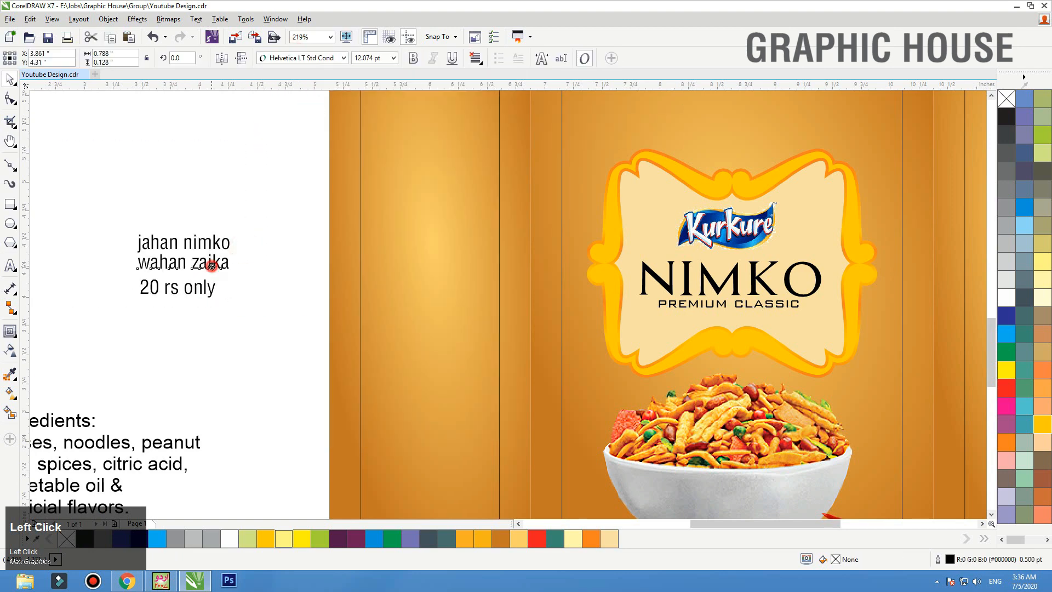
pyautogui.keyDown('shift'); pyautogui.click(208, 248); pyautogui.keyUp('shift')
pyautogui.press('F8')
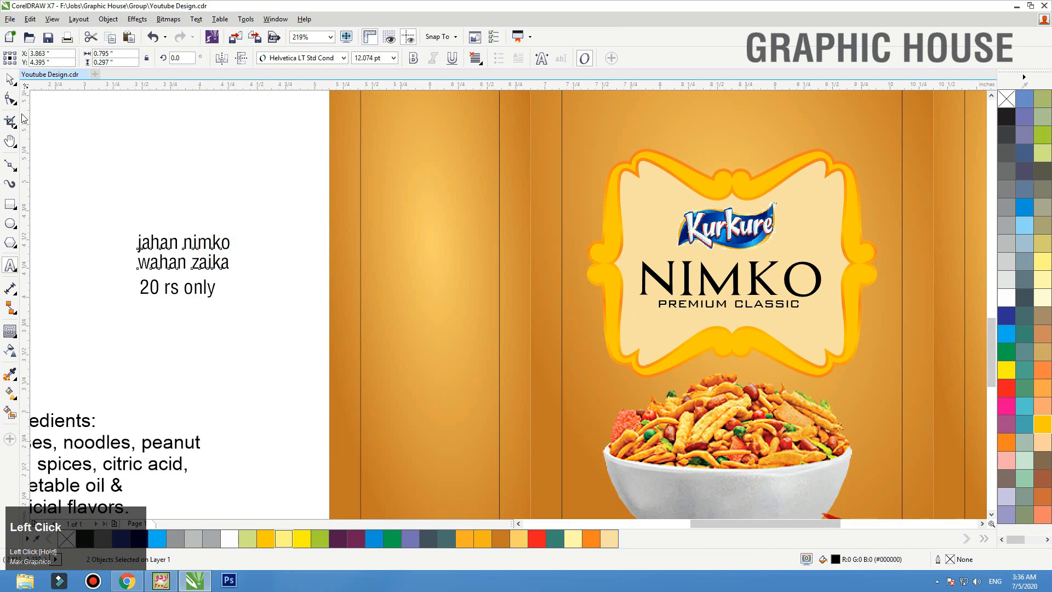
# Move the "jahan nimko wahan zaika" text onto the front panel, bring it to the front and convert it to Title Case.
pyautogui.moveTo(188, 267); pyautogui.dragTo(608, 401)
pyautogui.hotkey('shift', 'pageup')
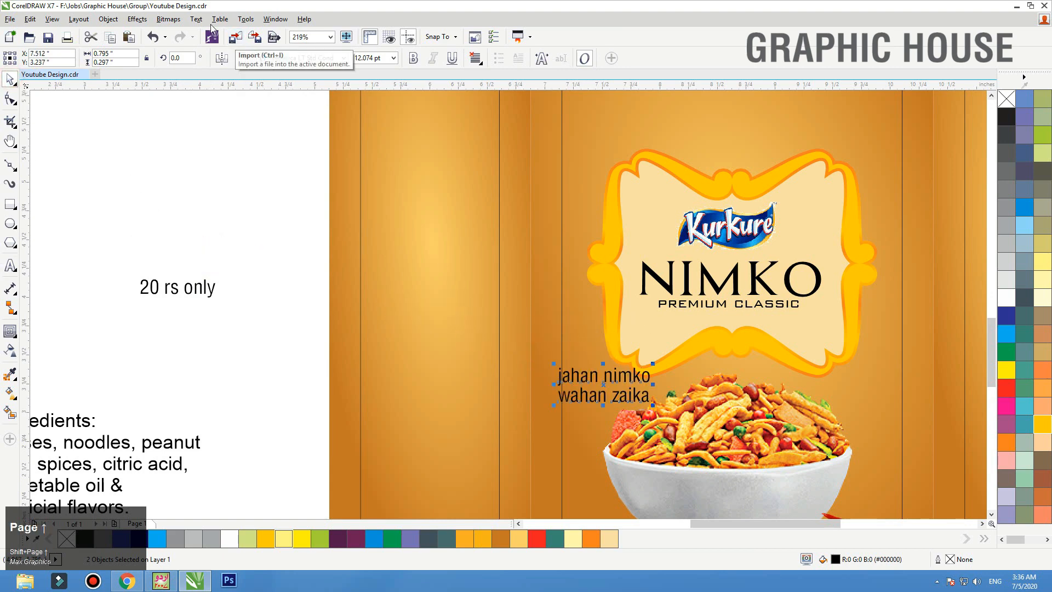
pyautogui.click(196, 19)
pyautogui.click(226, 375)
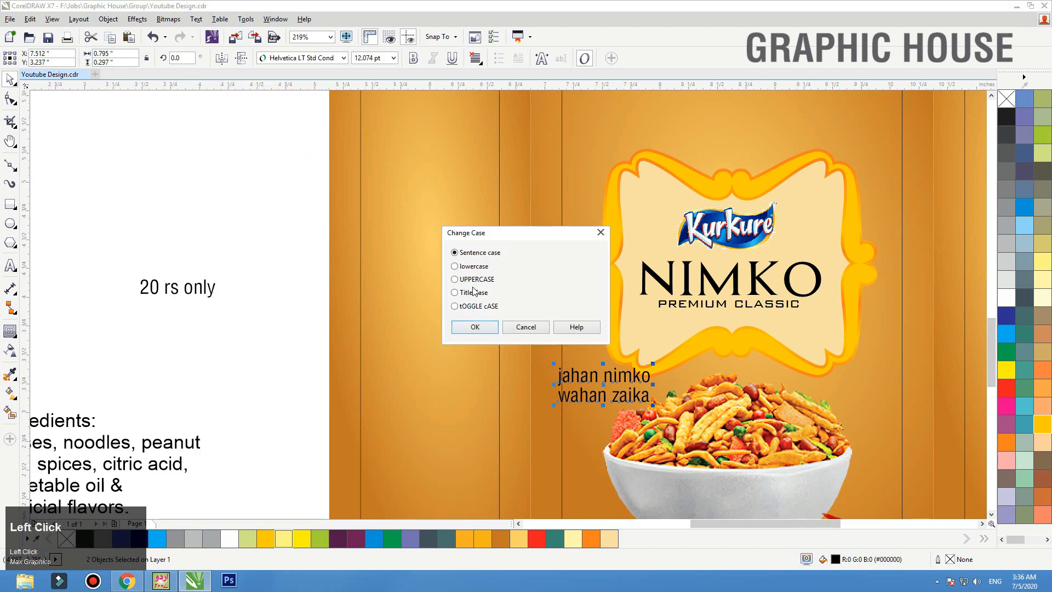
pyautogui.click(474, 325)
# Move the two-line slogan off the package to the blank area right of the design.
pyautogui.scroll(-5, 602, 378)
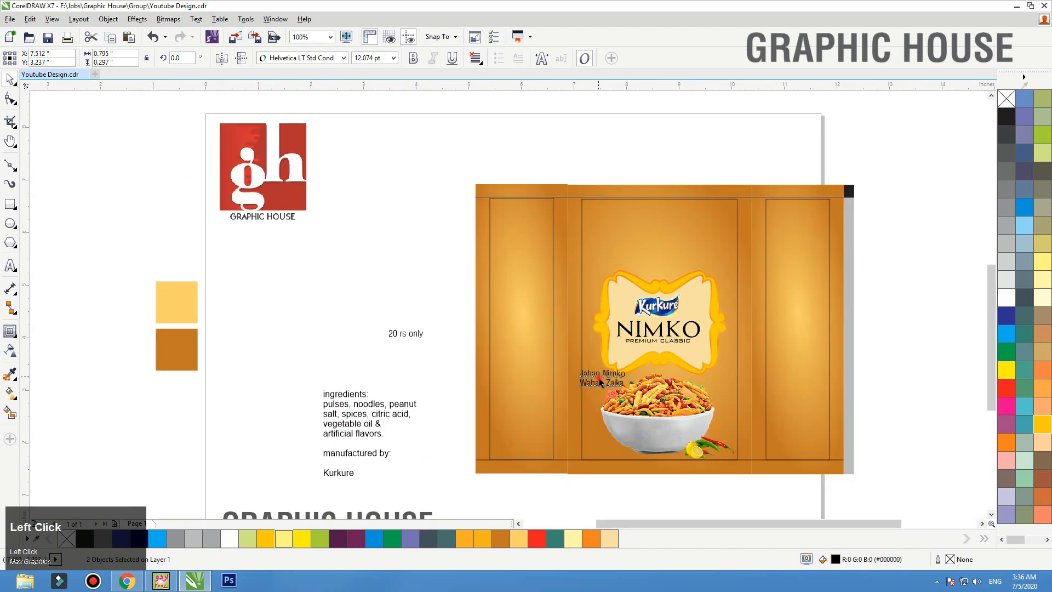
pyautogui.moveTo(602, 376); pyautogui.dragTo(918, 375)
pyautogui.press('F2')
pyautogui.moveTo(891, 194); pyautogui.dragTo(273, 471)
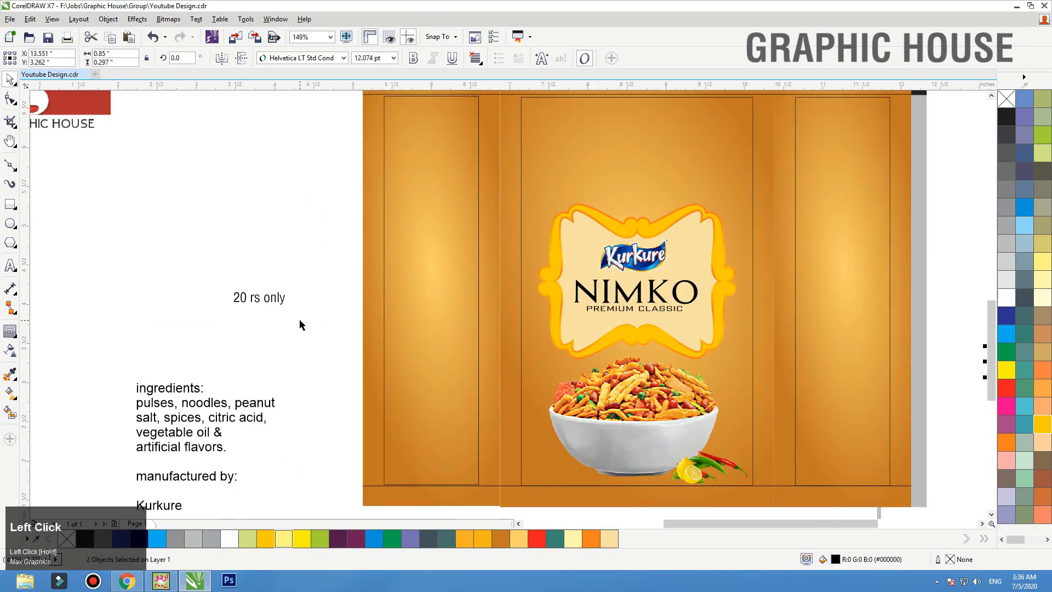
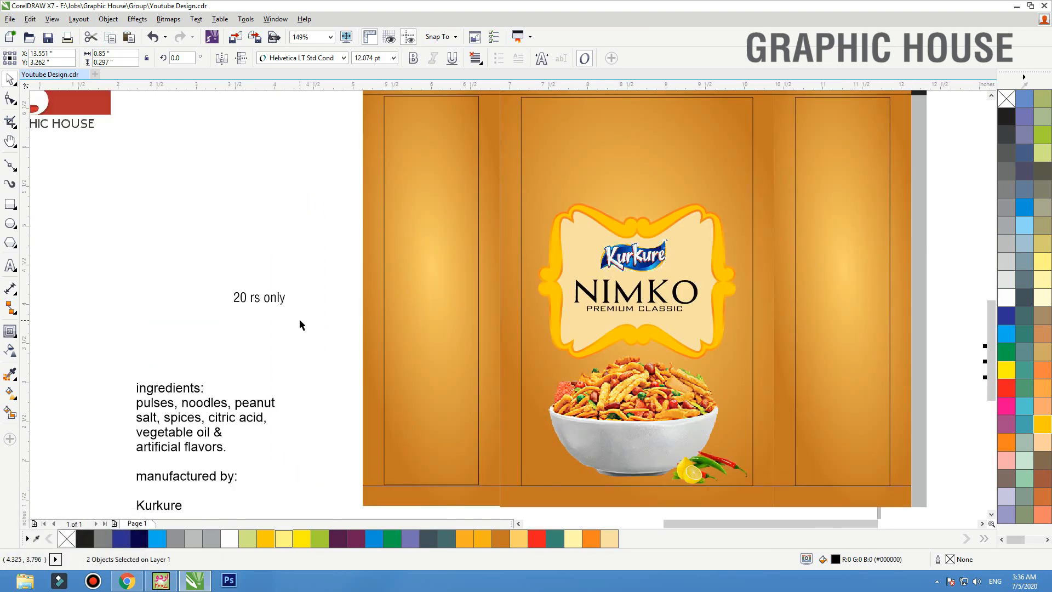
# Select the whole Kurkure Nimko label with its frame and move it up on the front panel, to about Y 4.961 in.
pyautogui.moveTo(332, 133); pyautogui.dragTo(765, 376)
pyautogui.moveTo(711, 336); pyautogui.dragTo(711, 288)
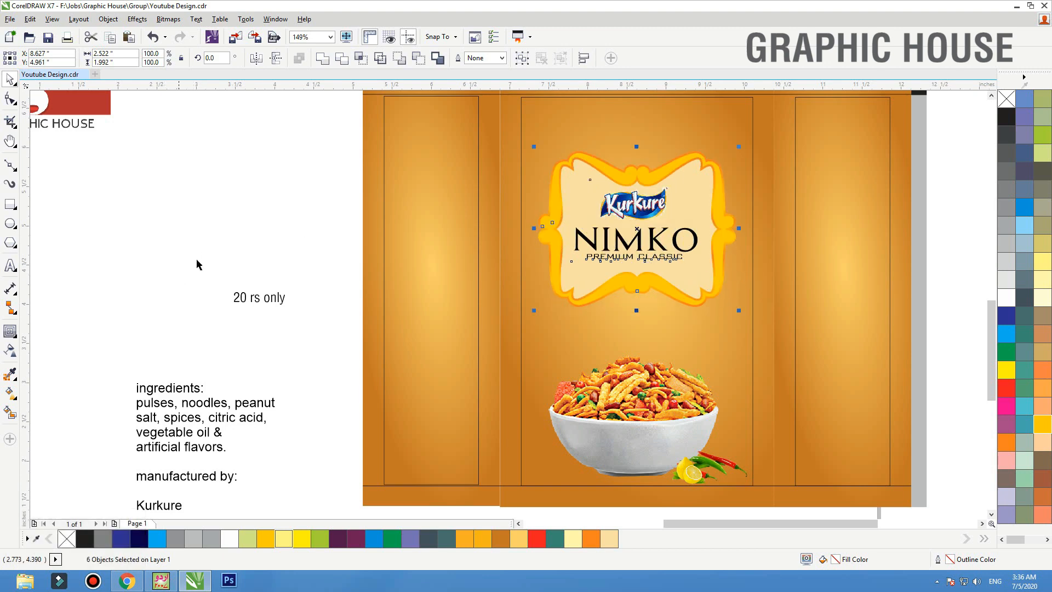
pyautogui.click(258, 228)
pyautogui.scroll(2, 650, 174)
pyautogui.hotkey('ctrl', 'z')
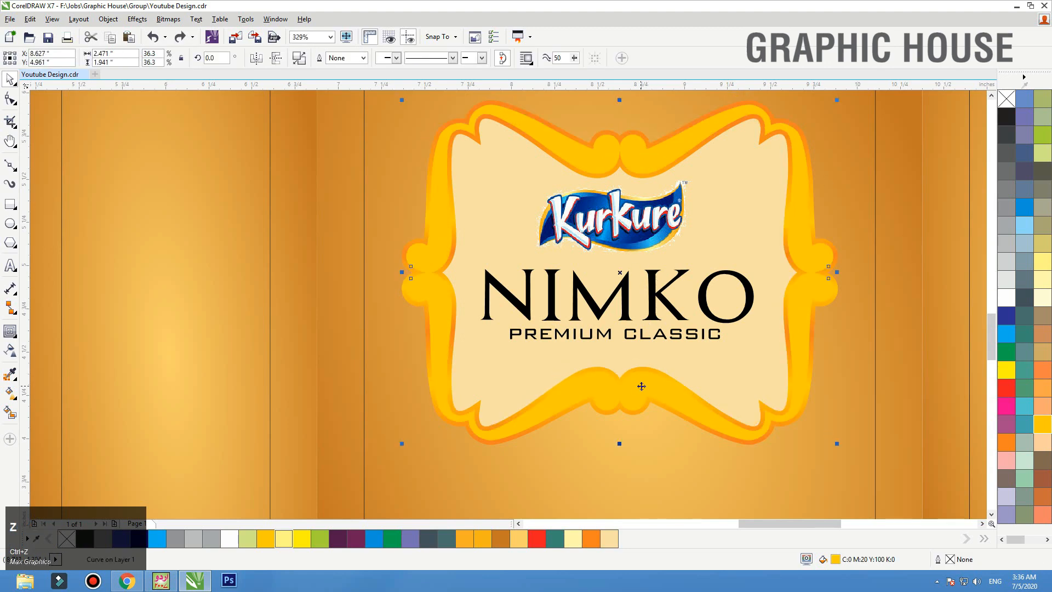
pyautogui.moveTo(642, 386); pyautogui.dragTo(614, 387)
pyautogui.hotkey('ctrl', 'z')
# Apply a linear gradient to the label's yellow frame, running from orange at the bottom to yellow at the top.
pyautogui.click(1007, 445)
pyautogui.press('g')
pyautogui.moveTo(622, 428); pyautogui.dragTo(627, 132)
pyautogui.click(1043, 432)
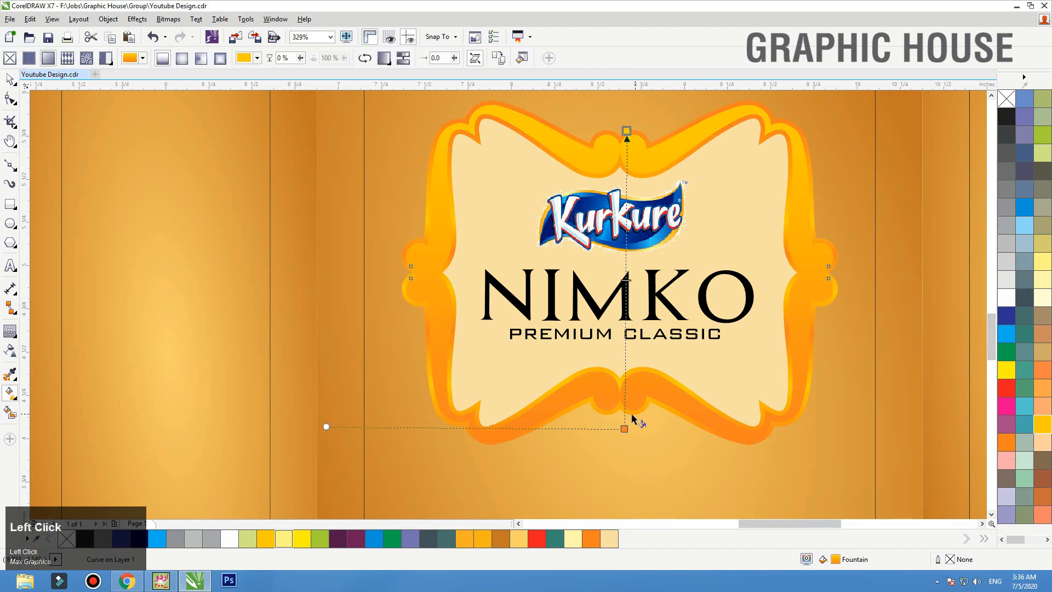
pyautogui.moveTo(624, 428); pyautogui.dragTo(602, 391)
pyautogui.moveTo(627, 131); pyautogui.dragTo(626, 119)
pyautogui.press('space')
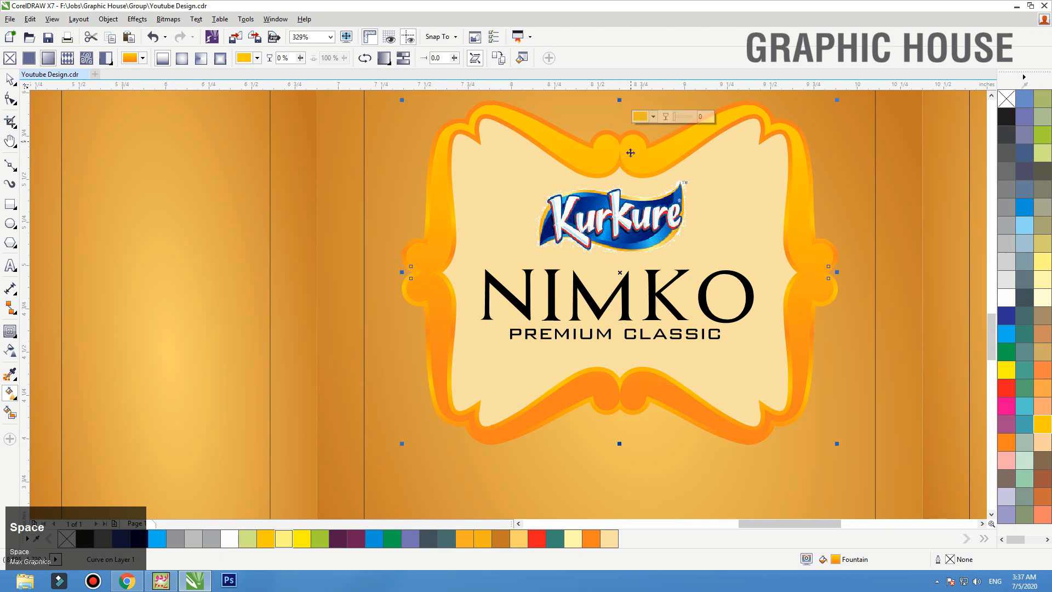
pyautogui.moveTo(636, 155); pyautogui.dragTo(567, 149)
pyautogui.hotkey('ctrl', 'z')
# Select all elements of the Kurkure Nimko label and group them.
pyautogui.press('F3')
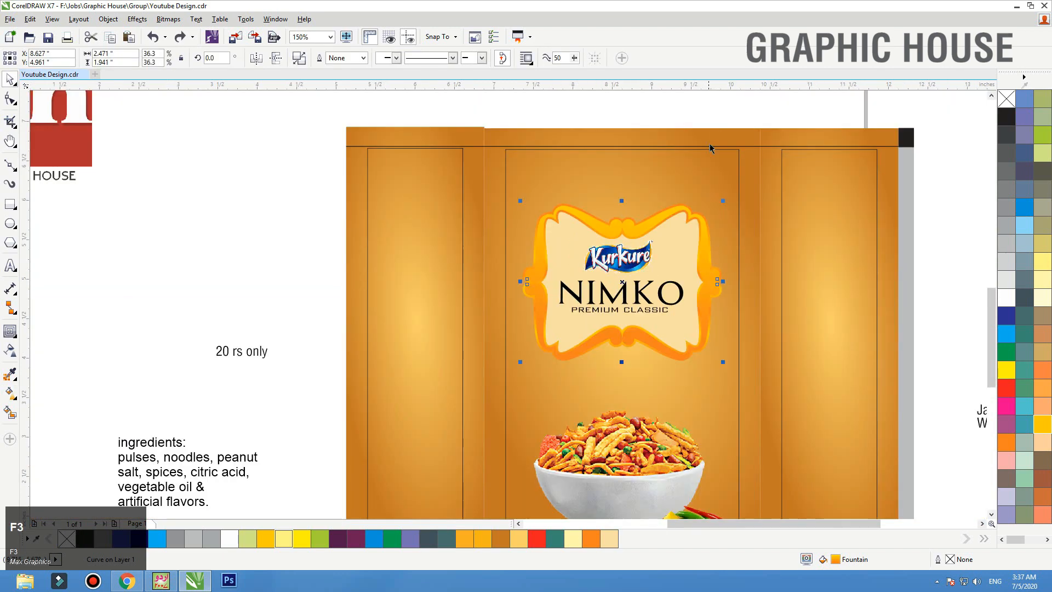
pyautogui.click(715, 122)
pyautogui.press('F2')
pyautogui.moveTo(779, 145); pyautogui.dragTo(415, 371)
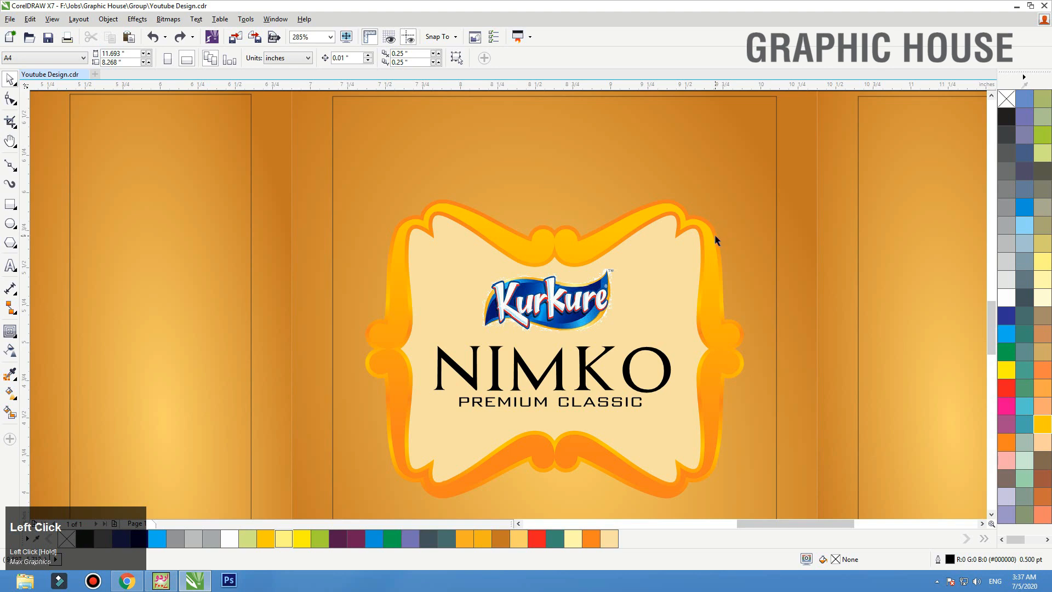
pyautogui.click(715, 239)
pyautogui.press('F3')
pyautogui.moveTo(912, 200); pyautogui.dragTo(430, 402)
pyautogui.hotkey('ctrl', 'g')
# Add a vertical drop shadow to the grouped label with an opacity of 35 and a feather of 15.
pyautogui.click(12, 332)
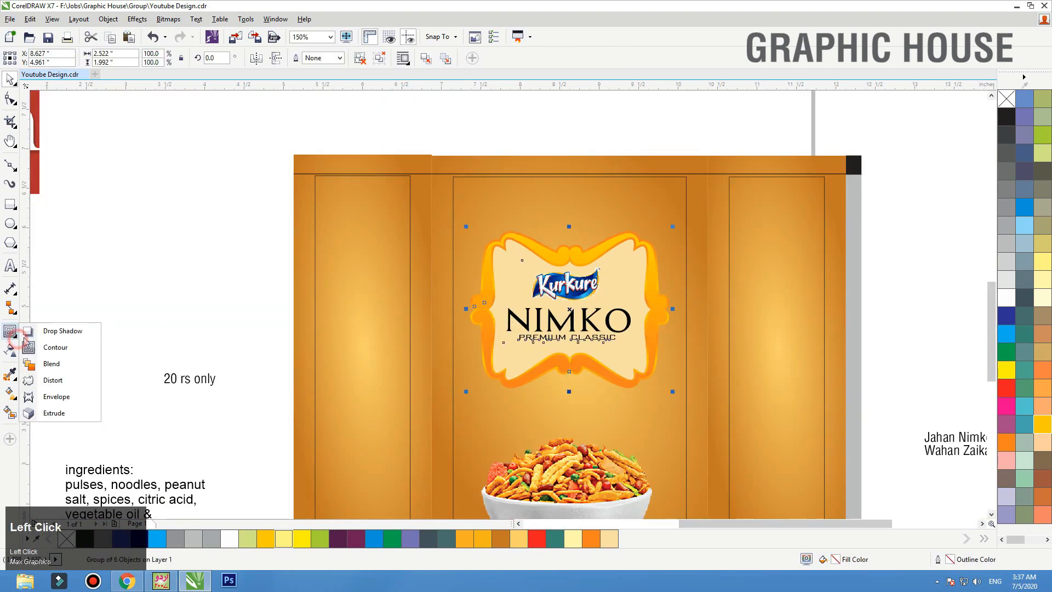
pyautogui.click(71, 332)
pyautogui.moveTo(592, 383); pyautogui.dragTo(569, 240)
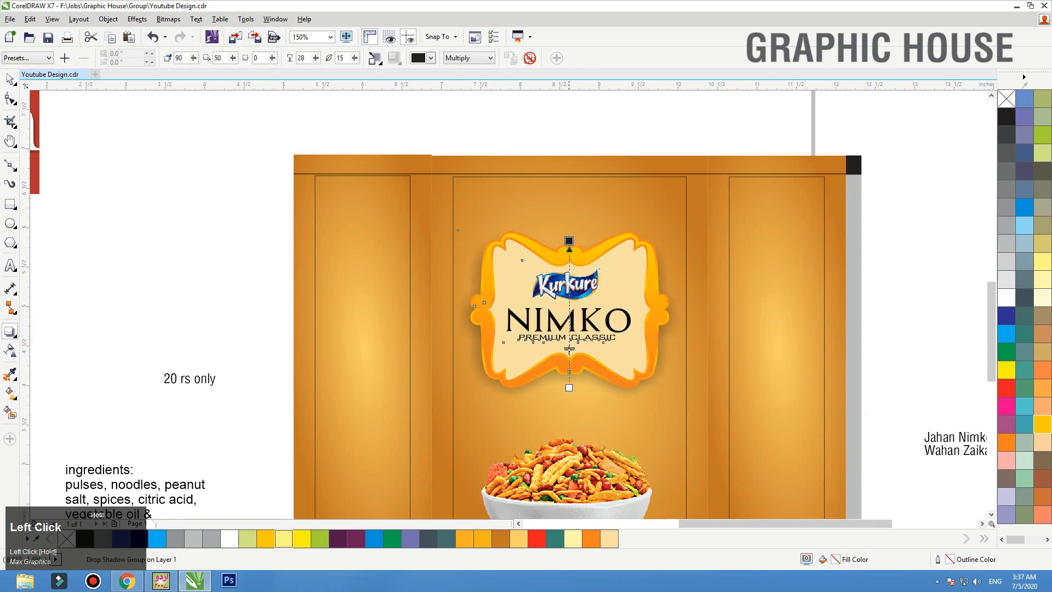
pyautogui.moveTo(569, 348); pyautogui.dragTo(573, 353)
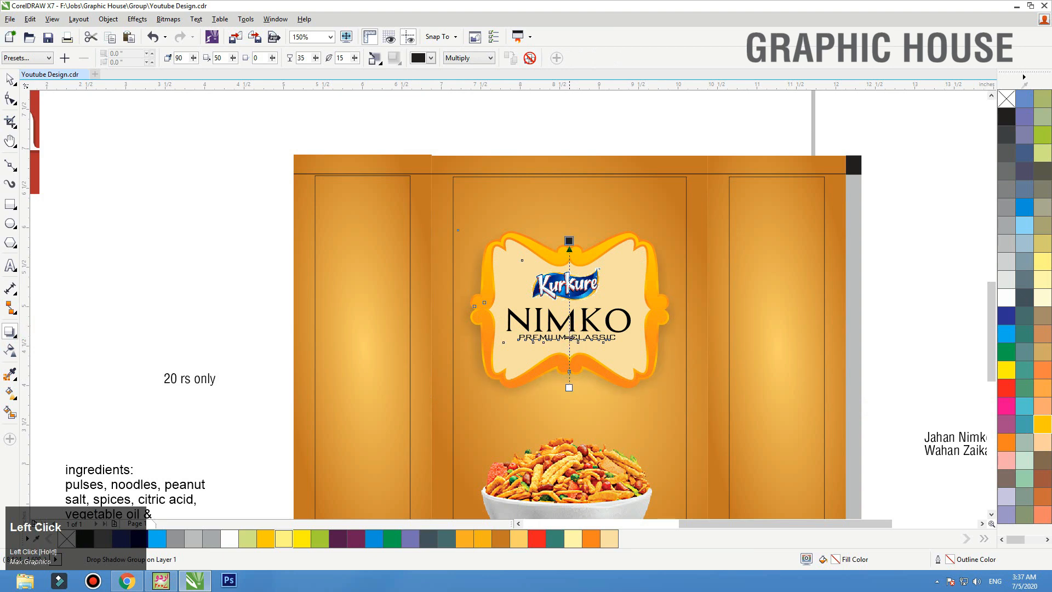
pyautogui.press('space')
pyautogui.click(902, 252)
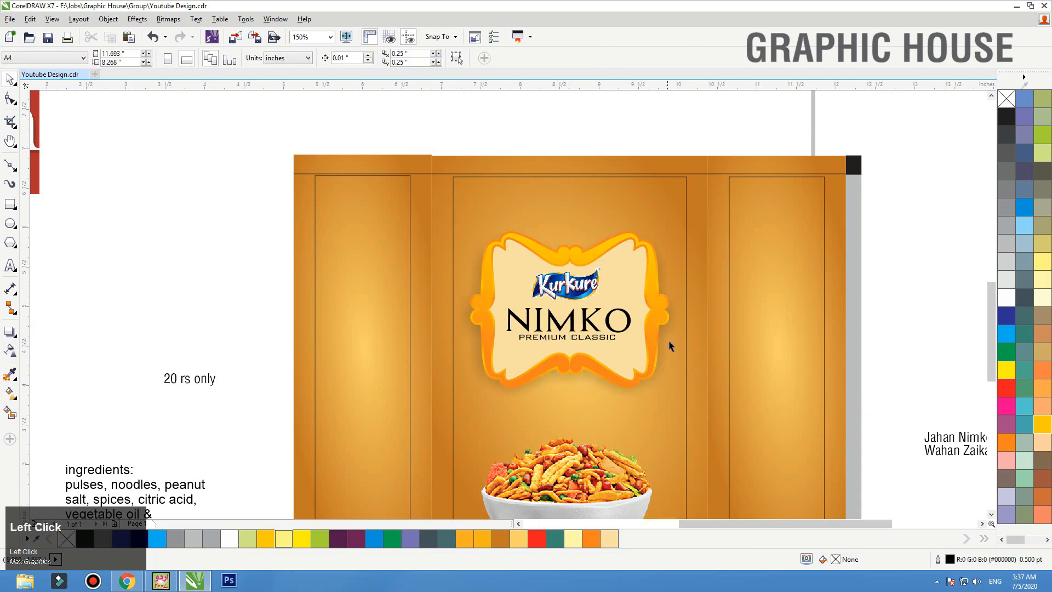
# Undo the last change to the label's drop shadow and save the document.
pyautogui.hotkey('ctrl', 'z')
pyautogui.click(864, 268)
pyautogui.press('F3')
pyautogui.press('F2')
pyautogui.moveTo(823, 177); pyautogui.dragTo(442, 484)
pyautogui.hotkey('ctrl', 's')
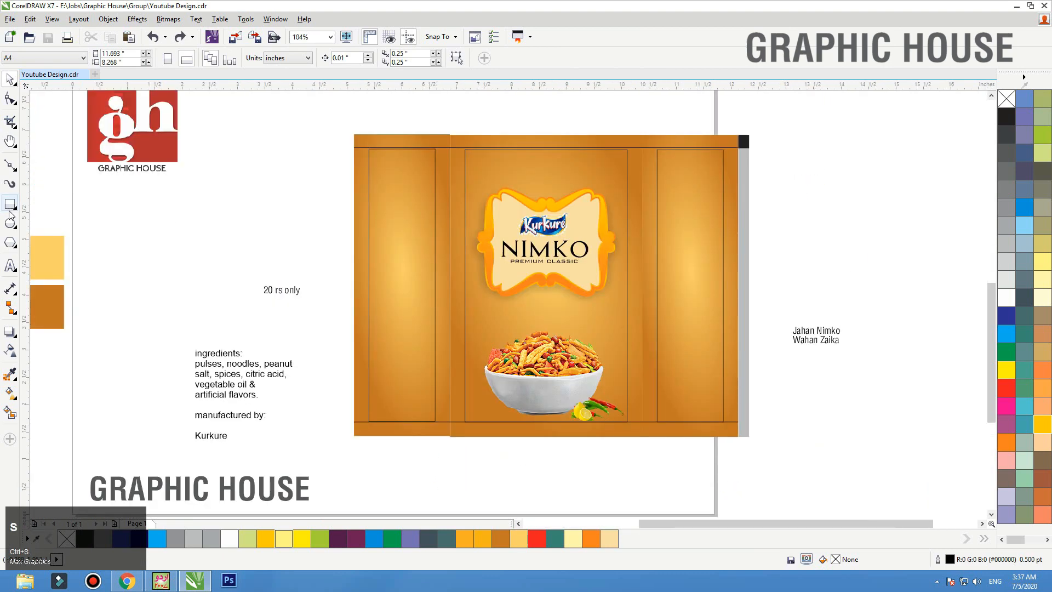
# Draw a narrow vertical rectangle about 0.17 in wide and 5.5 in tall near the front panel's left edge.
pyautogui.click(10, 204)
pyautogui.moveTo(458, 135); pyautogui.dragTo(466, 437)
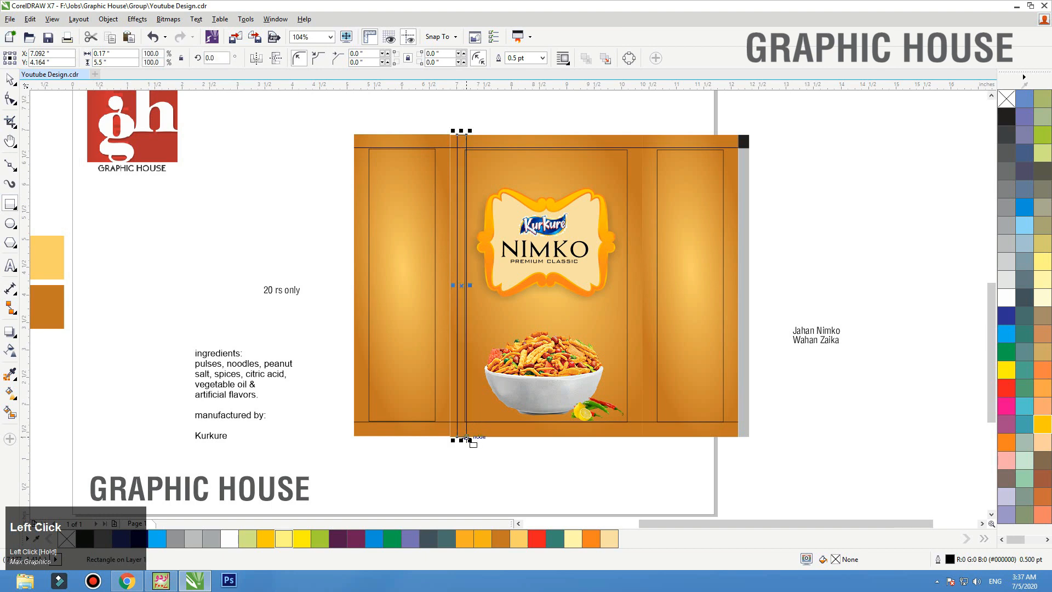
pyautogui.press('space')
# Fill the strip with the light yellow sampled from the colour swatch (#FBD06A) and remove its outline.
pyautogui.click(10, 376)
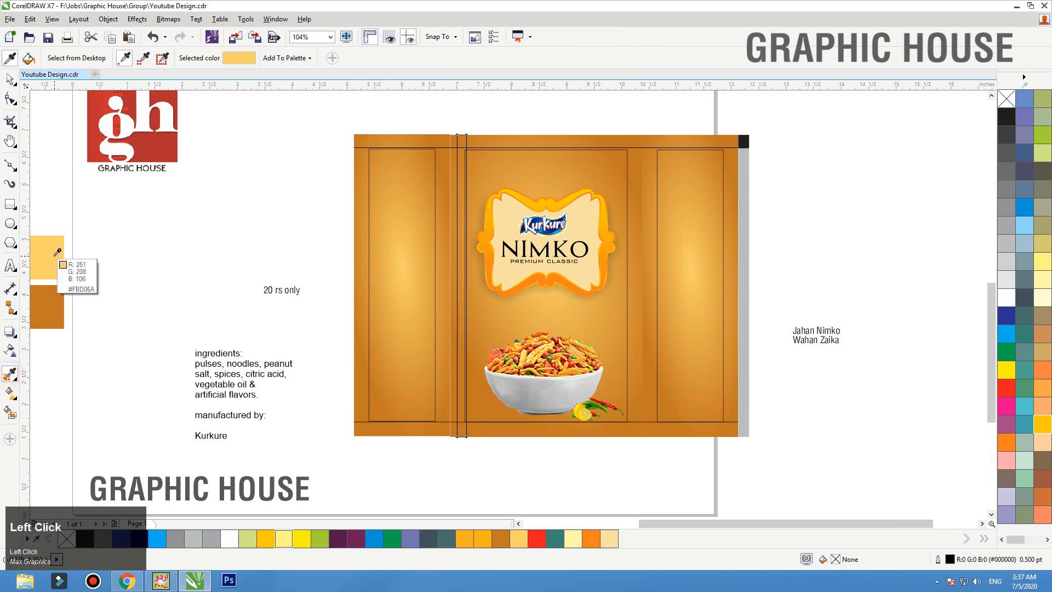
pyautogui.click(52, 255)
pyautogui.click(455, 167)
pyautogui.press('space')
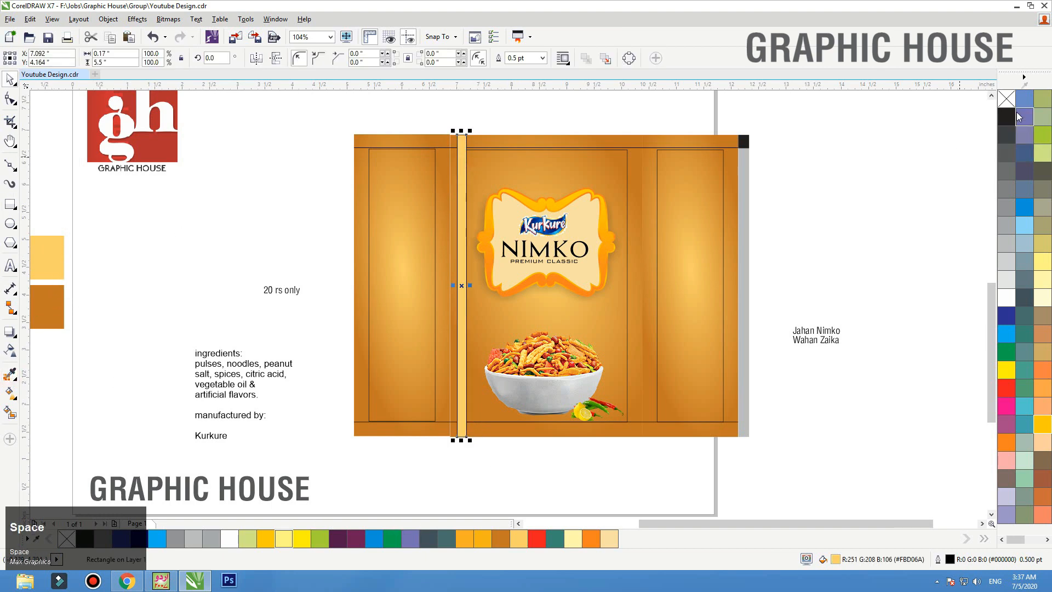
pyautogui.rightClick(1007, 98)
# Narrow the yellow strip to about 0.095 in and shift it left to about X 7.014 in.
pyautogui.moveTo(433, 205); pyautogui.dragTo(423, 208)
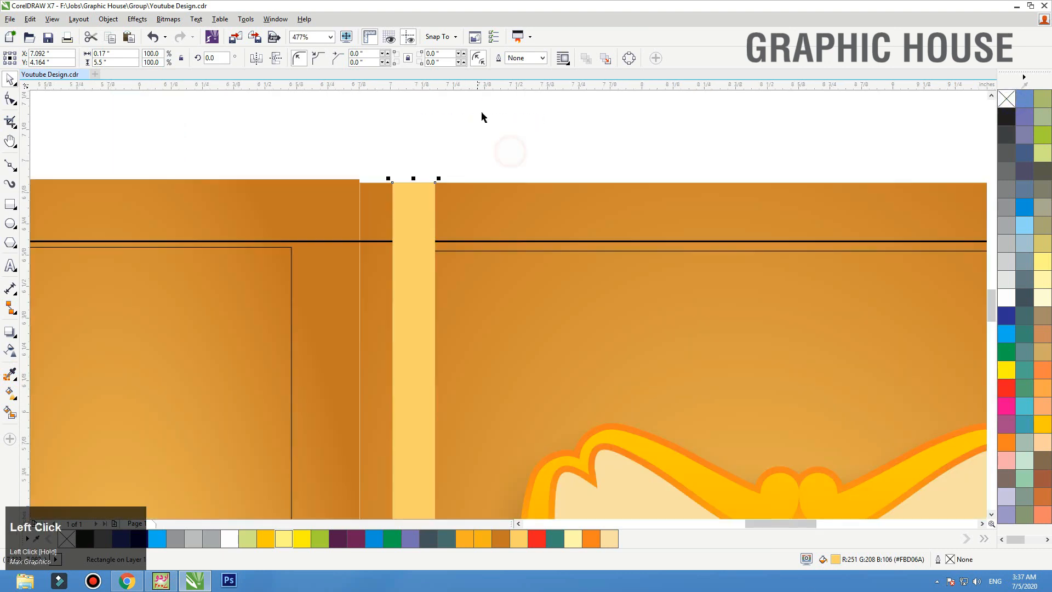
pyautogui.press('F3')
pyautogui.press('F3')
pyautogui.press('F2')
pyautogui.moveTo(512, 258); pyautogui.dragTo(438, 333)
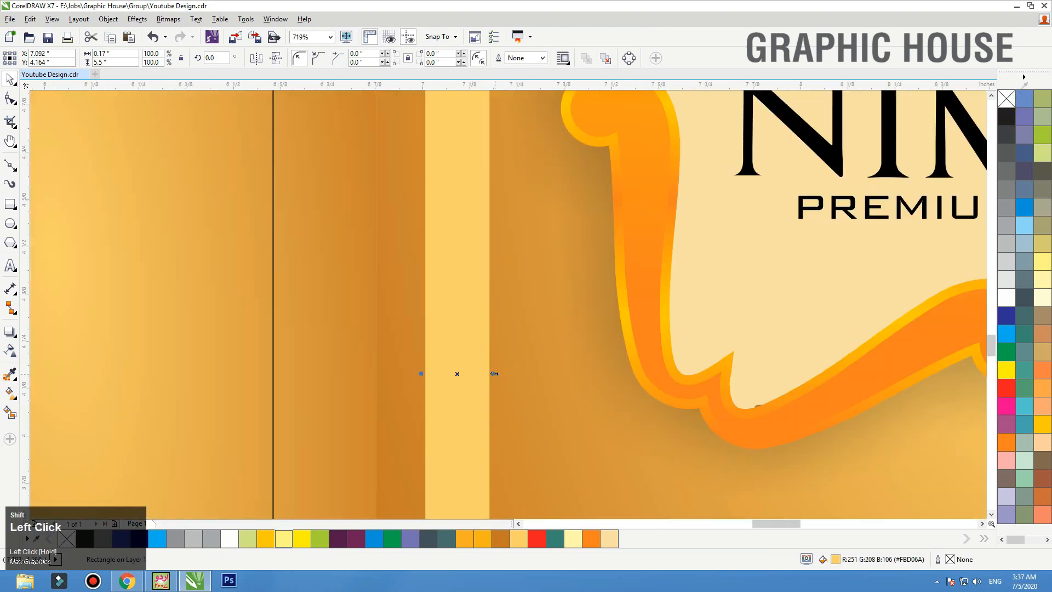
pyautogui.moveTo(495, 373); pyautogui.dragTo(480, 371)
pyautogui.press('F3')
pyautogui.press('F3')
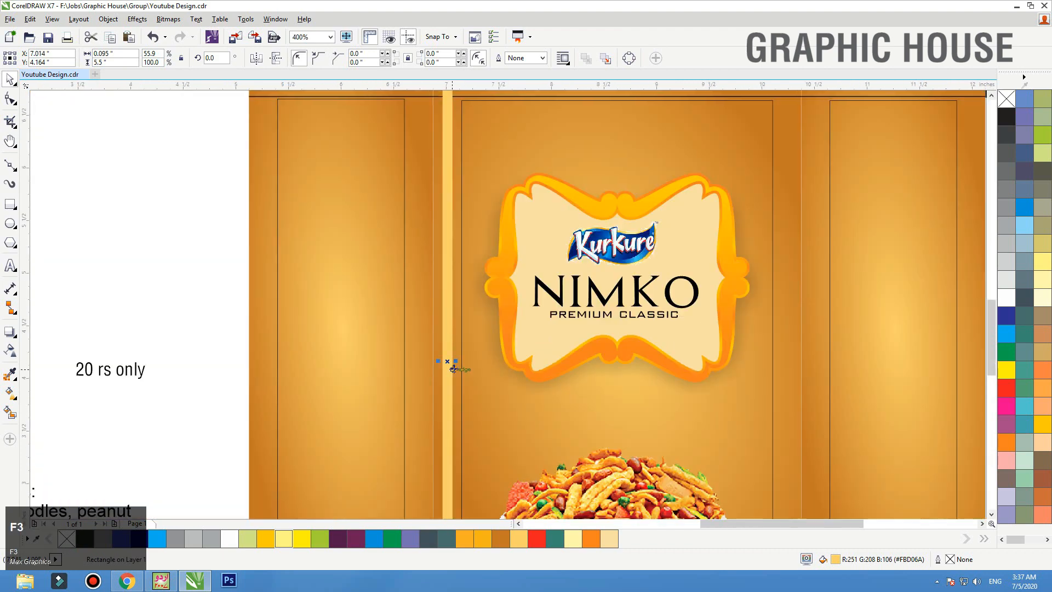
# PowerClip the yellow strip inside the front panel's background rectangle and open the clipped contents for editing.
pyautogui.press('F3')
pyautogui.press('F2')
pyautogui.moveTo(416, 211); pyautogui.dragTo(533, 249)
pyautogui.rightClick(337, 262)
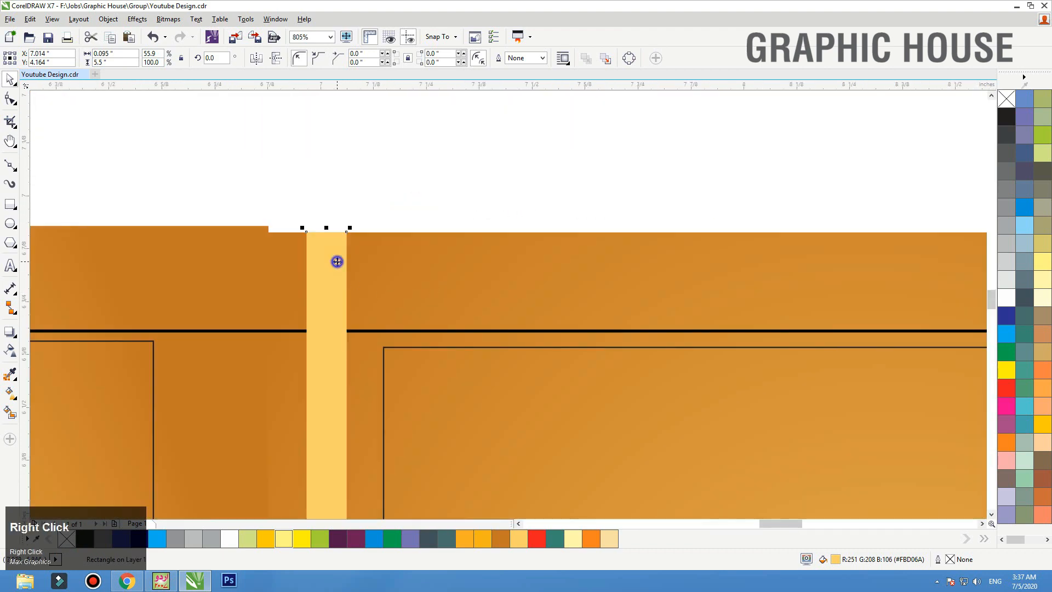
pyautogui.click(389, 191)
pyautogui.click(388, 245)
pyautogui.keyDown('ctrl'); pyautogui.click(387, 245); pyautogui.keyUp('ctrl')
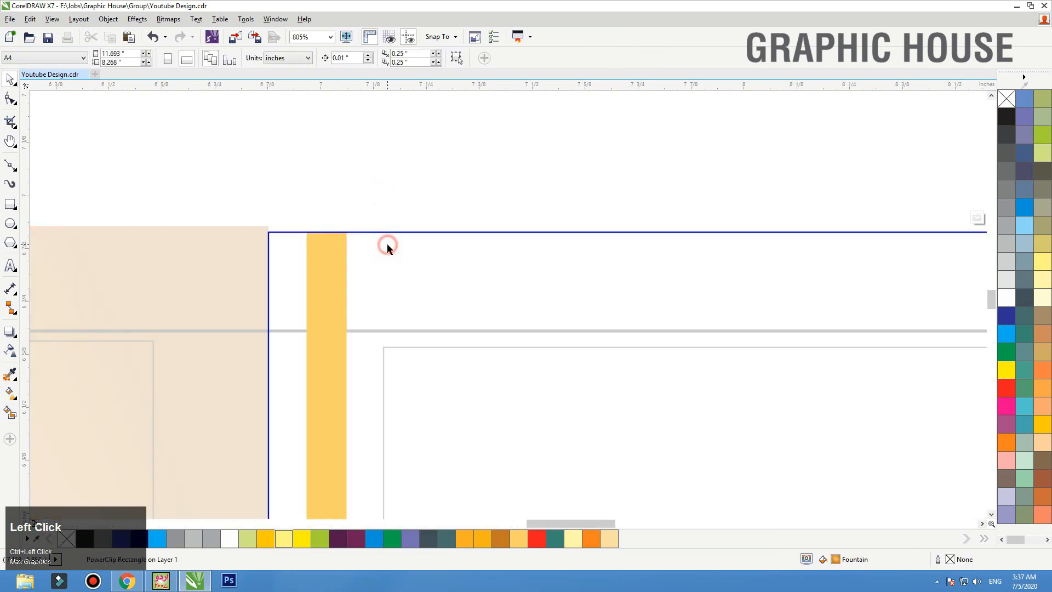
# Stretch the strip symmetrically to about 5.615 in tall so it extends past the panel's top and bottom edges.
pyautogui.press('F3')
pyautogui.press('F3')
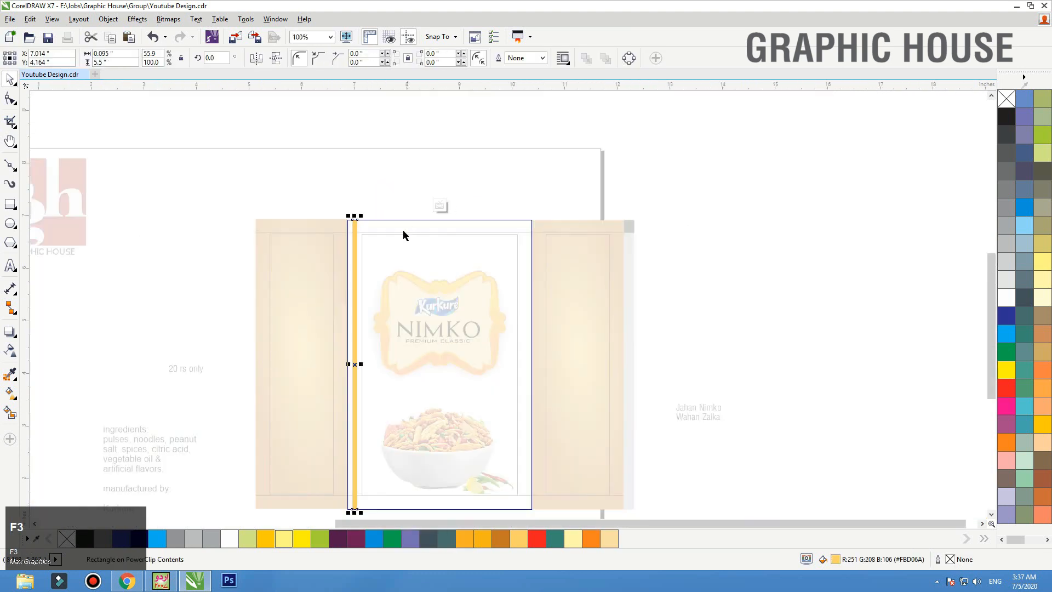
pyautogui.press('F2')
pyautogui.moveTo(459, 192); pyautogui.dragTo(281, 291)
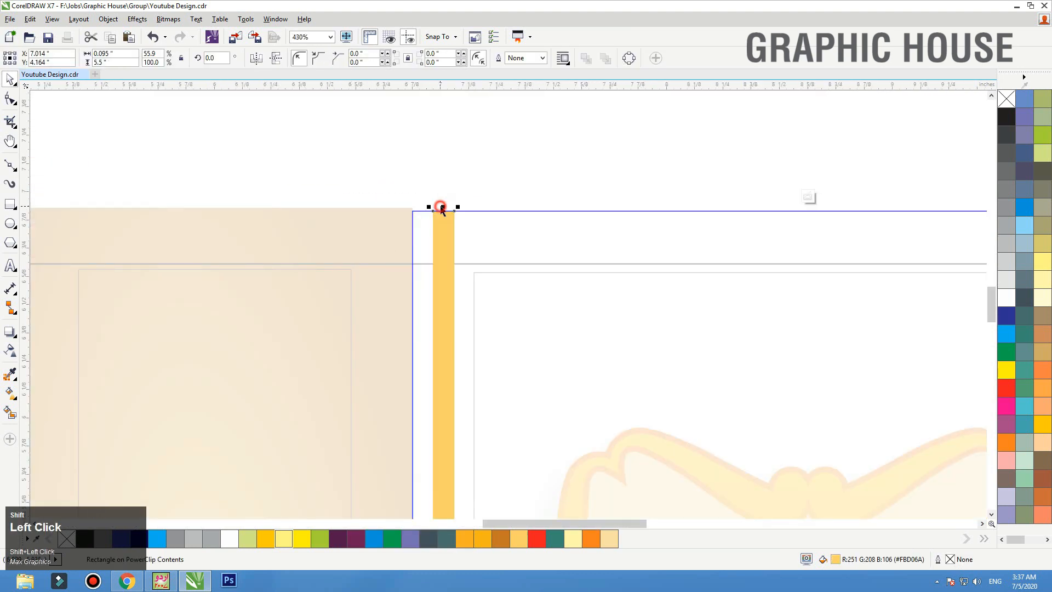
pyautogui.moveTo(443, 210); pyautogui.dragTo(444, 197)
pyautogui.hotkey('shift', 'F2')
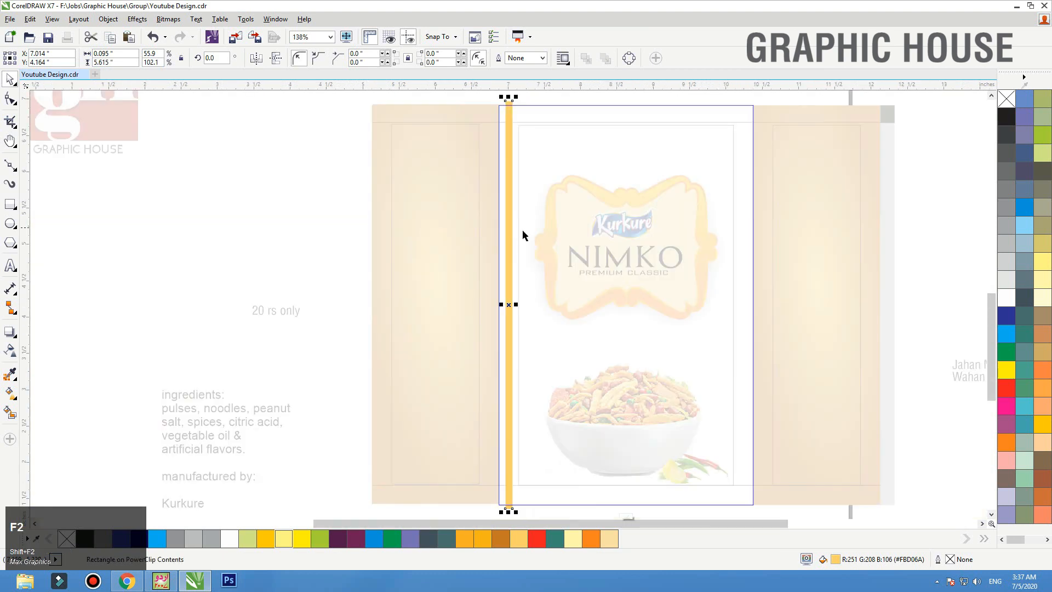
# Place a horizontal duplicate of the strip to its right, at about X 7.191 in.
pyautogui.moveTo(548, 169); pyautogui.dragTo(447, 107)
pyautogui.moveTo(566, 212); pyautogui.dragTo(655, 221)
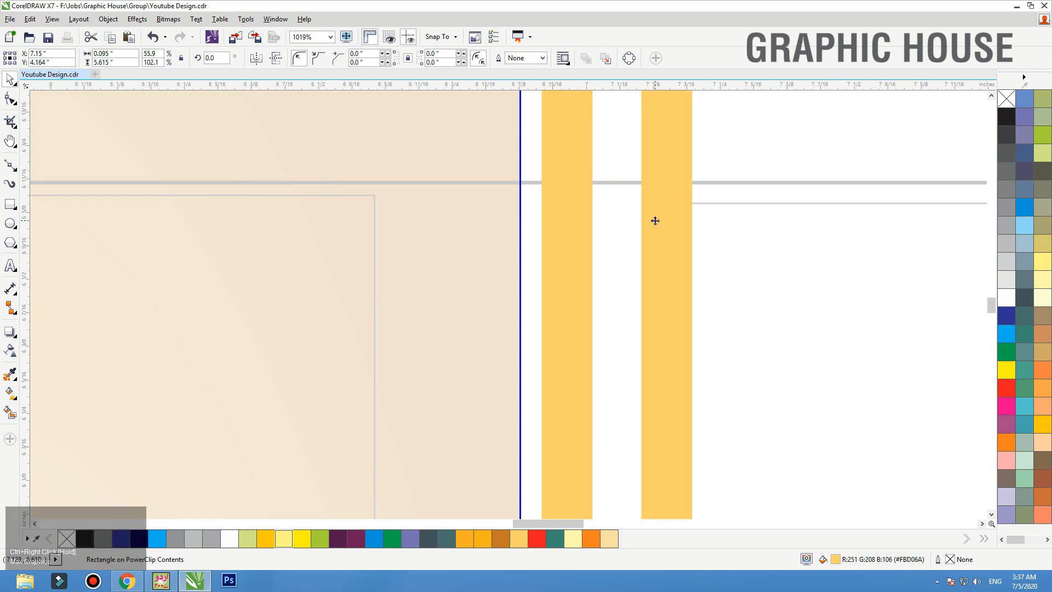
pyautogui.hotkey('ctrl', 'z')
pyautogui.moveTo(562, 225); pyautogui.dragTo(686, 231)
pyautogui.rightClick(685, 232)
pyautogui.press('F3')
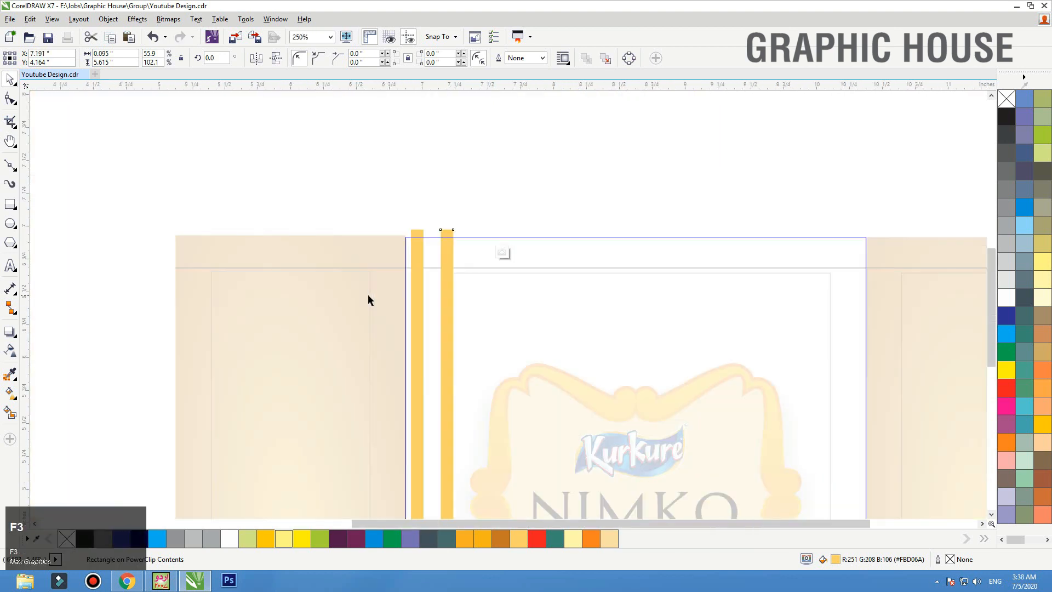
# Repeat the strip duplication across the full width of the front panel and undo the surplus copy beyond its right edge.
pyautogui.hotkey('ctrl', 'r')
pyautogui.hotkey('ctrl', 'r')
pyautogui.hotkey('ctrl', 'r')
pyautogui.hotkey('ctrl', 'r')
pyautogui.hotkey('ctrl', 'r')
pyautogui.hotkey('ctrl', 'r')
pyautogui.hotkey('ctrl', 'r')
pyautogui.hotkey('ctrl', 'r')
pyautogui.hotkey('ctrl', 'r')
pyautogui.hotkey('ctrl', 'r')
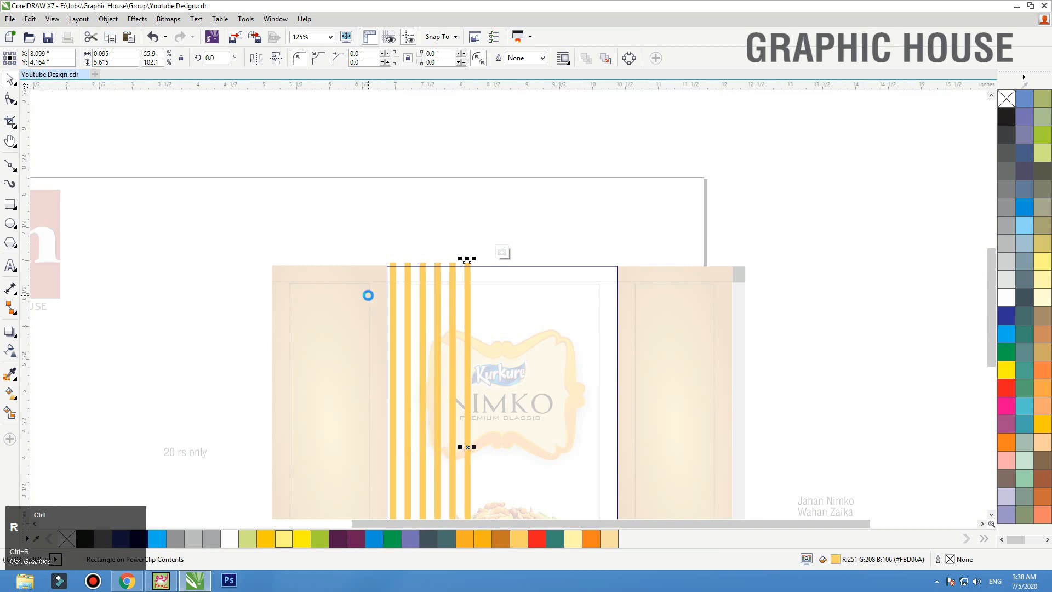
pyautogui.hotkey('ctrl', 'r')
pyautogui.hotkey('ctrl', 'r')
pyautogui.hotkey('ctrl', 'r')
pyautogui.hotkey('ctrl', 'r')
pyautogui.hotkey('ctrl', 'r')
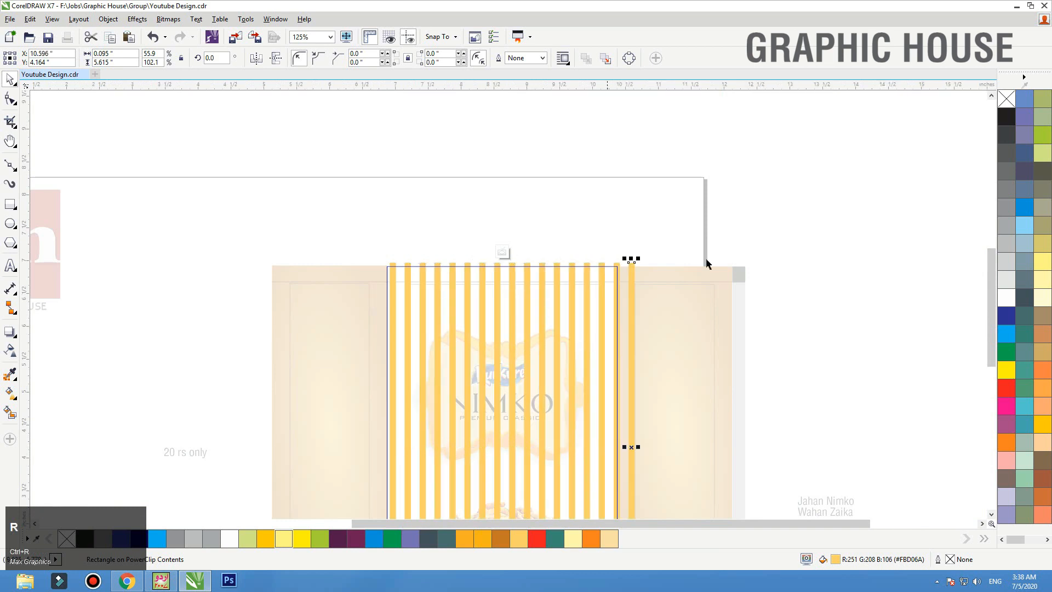
pyautogui.hotkey('ctrl', 'z')
# Finish editing the front panel's PowerClip contents so the stripes are cropped to the panel.
pyautogui.click(644, 227)
pyautogui.press('F3')
pyautogui.moveTo(652, 206); pyautogui.dragTo(449, 442)
pyautogui.keyDown('ctrl'); pyautogui.click(761, 182); pyautogui.keyUp('ctrl')
pyautogui.hotkey('shift', 'F2')
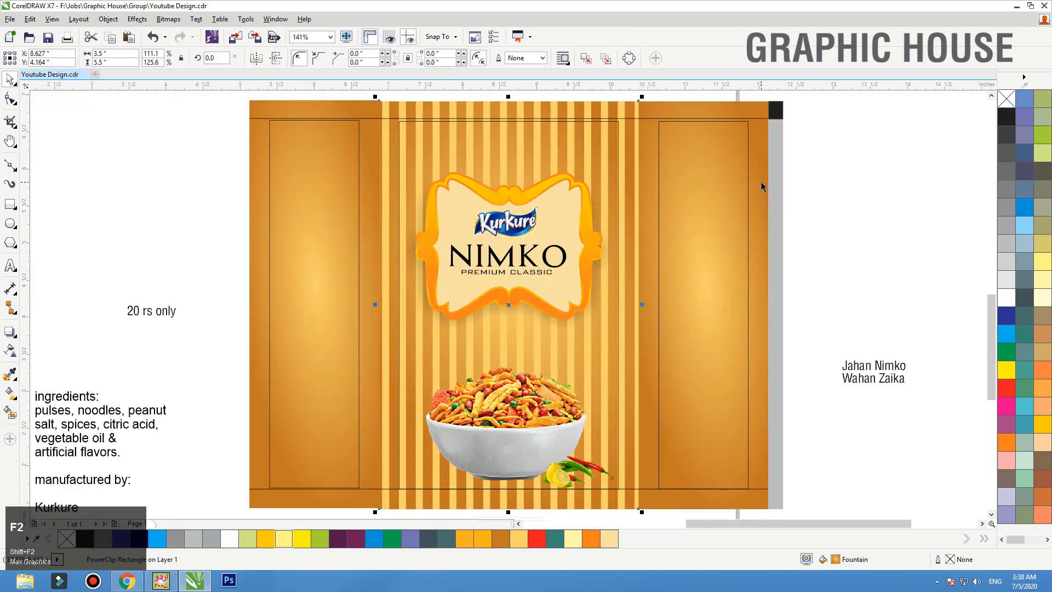
# Take all 16 stripes out of the front panel's PowerClip and group them on the page.
pyautogui.keyDown('ctrl'); pyautogui.click(523, 116); pyautogui.keyUp('ctrl')
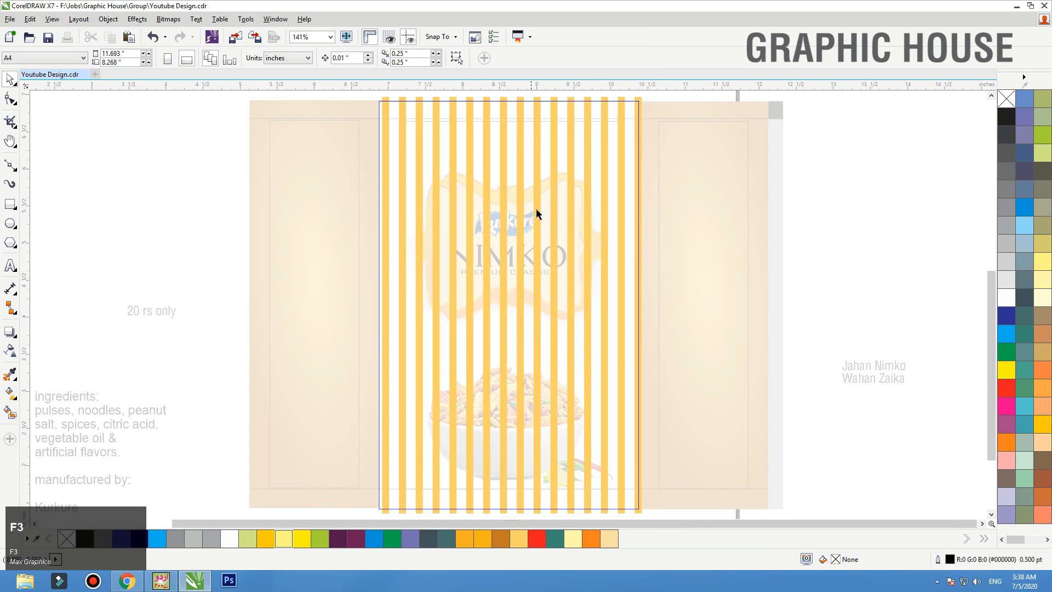
pyautogui.press('F3')
pyautogui.keyDown('alt'); pyautogui.moveTo(626, 137); pyautogui.dragTo(403, 188); pyautogui.keyUp('alt')
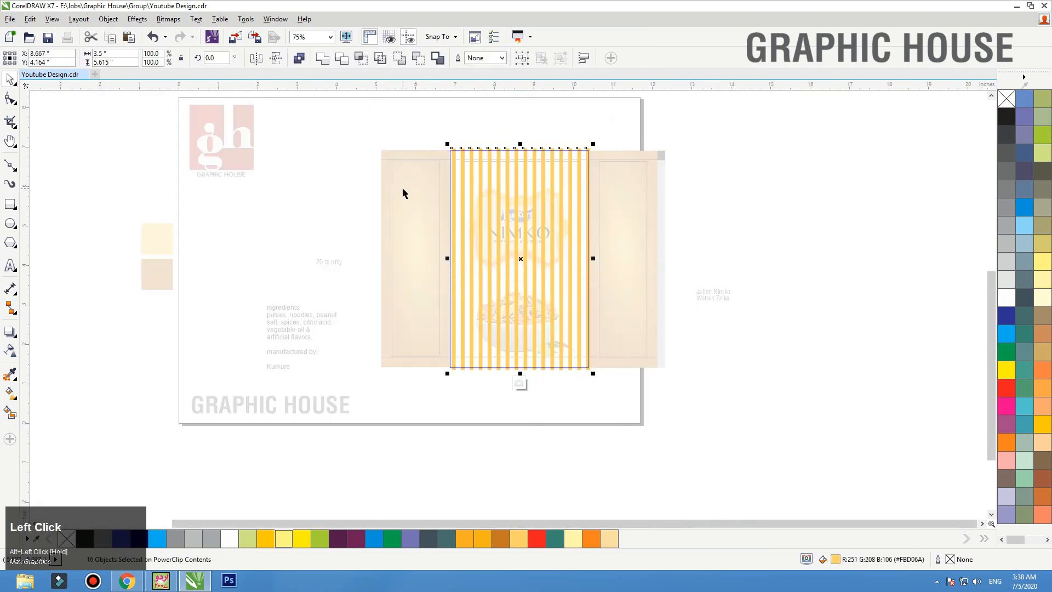
pyautogui.keyDown('ctrl'); pyautogui.click(428, 174); pyautogui.keyUp('ctrl')
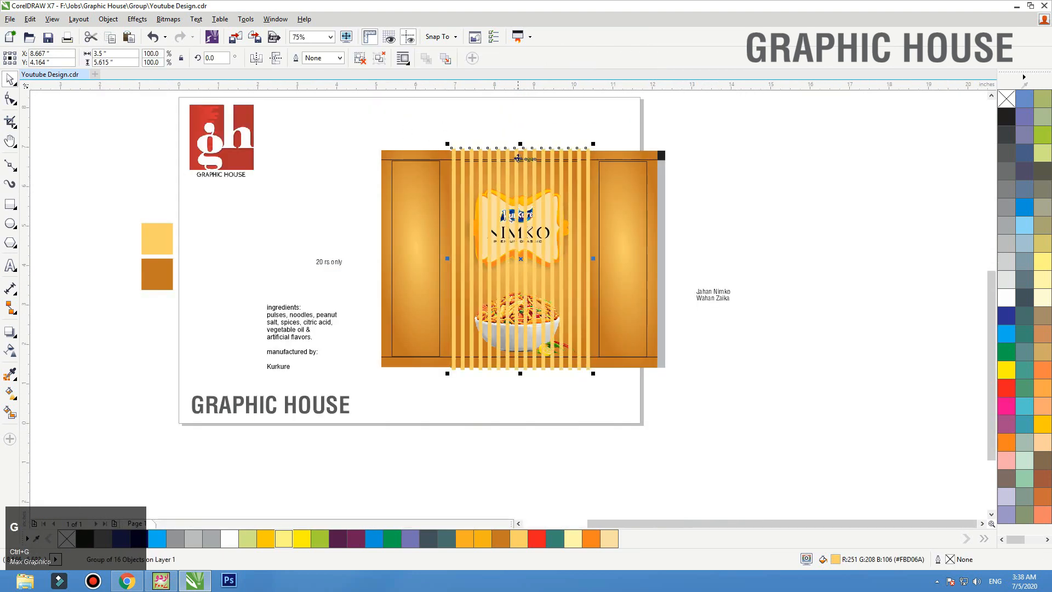
# Place a copy of the stripes inside the left side panel's PowerClip and finish editing so they are cropped to the panel.
pyautogui.rightClick(518, 89)
pyautogui.click(532, 161)
pyautogui.click(416, 154)
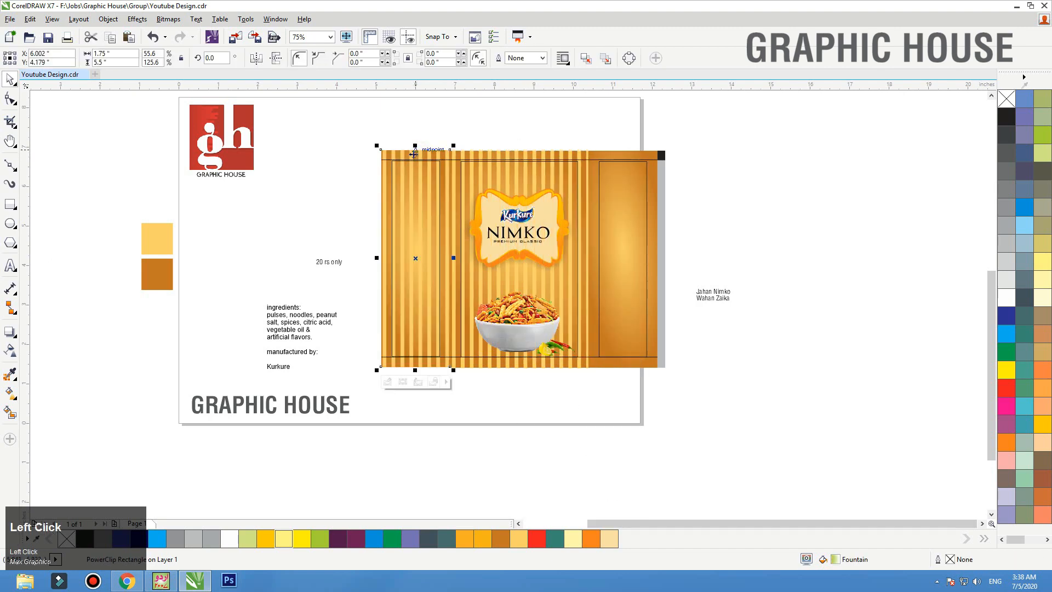
pyautogui.keyDown('ctrl'); pyautogui.click(416, 154); pyautogui.keyUp('ctrl')
pyautogui.keyDown('ctrl'); pyautogui.click(639, 133); pyautogui.keyUp('ctrl')
# Paste the stripes again, select all 16 and PowerClip them inside the right side panel.
pyautogui.hotkey('ctrl', 'v')
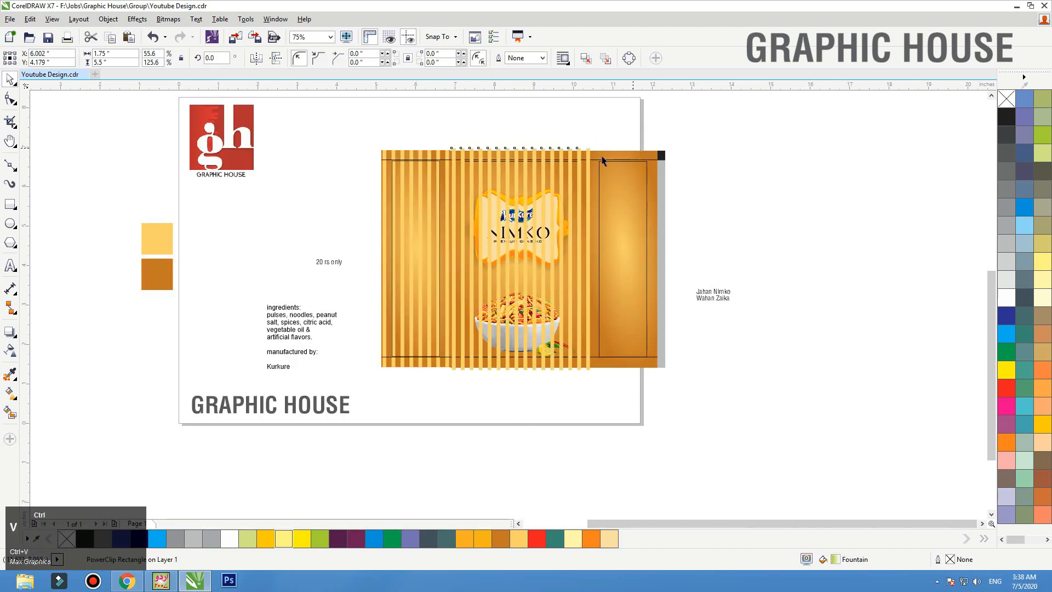
pyautogui.rightClick(557, 158)
pyautogui.click(535, 151)
pyautogui.click(552, 136)
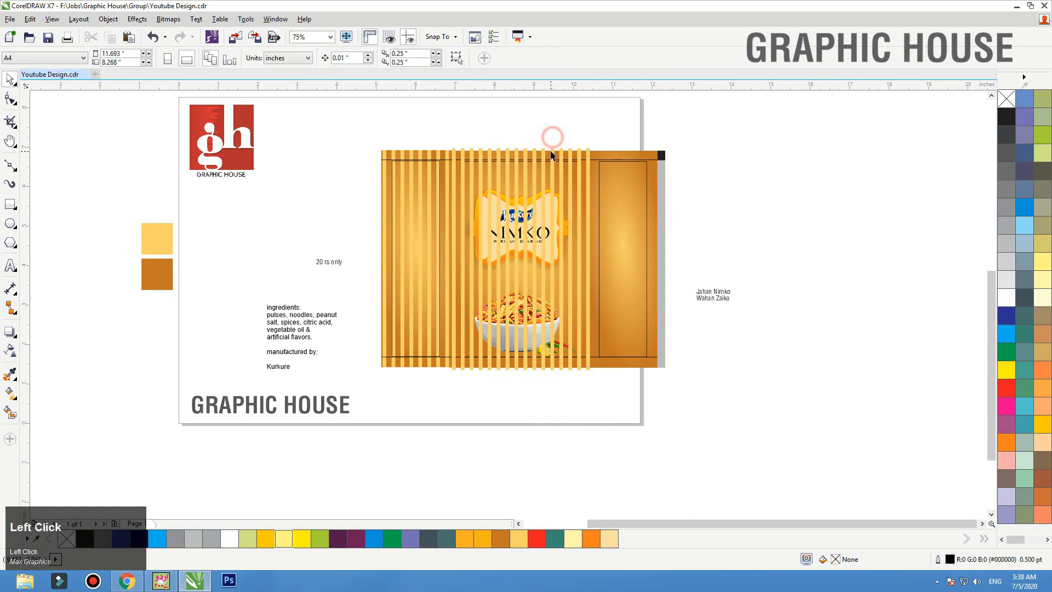
pyautogui.click(552, 151)
pyautogui.rightClick(552, 150)
pyautogui.click(539, 132)
pyautogui.click(611, 121)
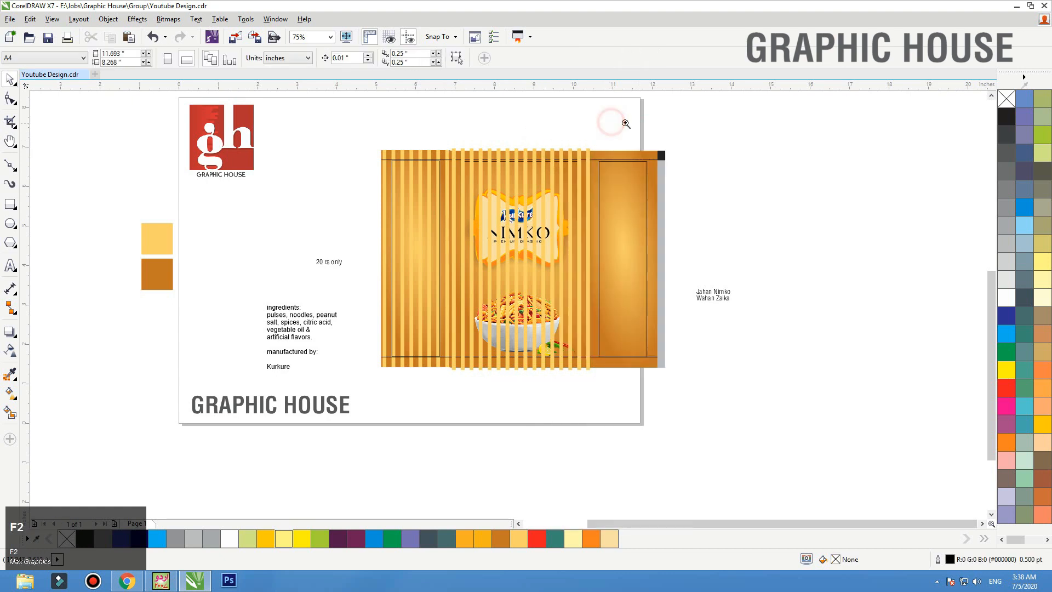
pyautogui.scroll(4, 423, 199)
pyautogui.moveTo(146, 176); pyautogui.dragTo(827, 229)
pyautogui.rightClick(816, 228)
pyautogui.click(827, 237)
pyautogui.click(902, 256)
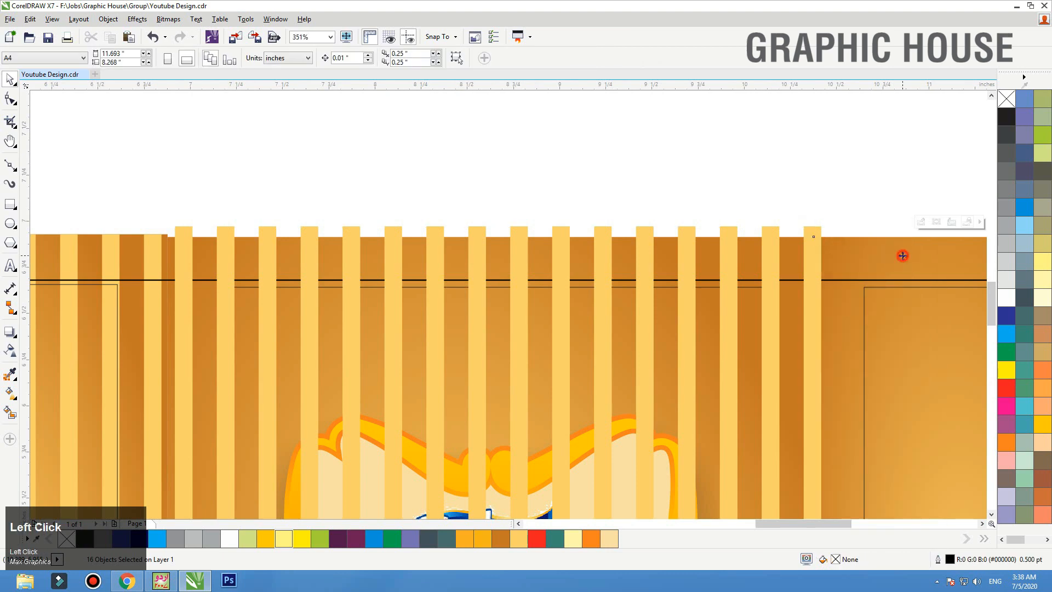
# Move the stripes within the right side panel's PowerClip so they cover that panel, and finish editing its contents.
pyautogui.hotkey('shift', 'F2')
pyautogui.keyDown('ctrl'); pyautogui.click(488, 111); pyautogui.keyUp('ctrl')
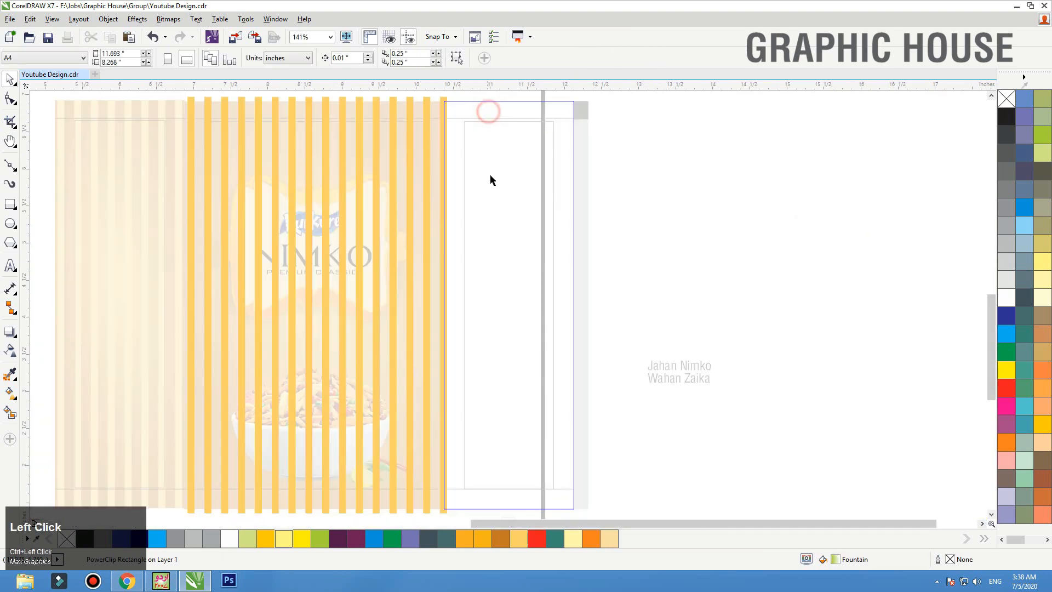
pyautogui.press('F3')
pyautogui.moveTo(552, 125); pyautogui.dragTo(226, 440)
pyautogui.moveTo(448, 287); pyautogui.dragTo(526, 283)
pyautogui.press('F4')
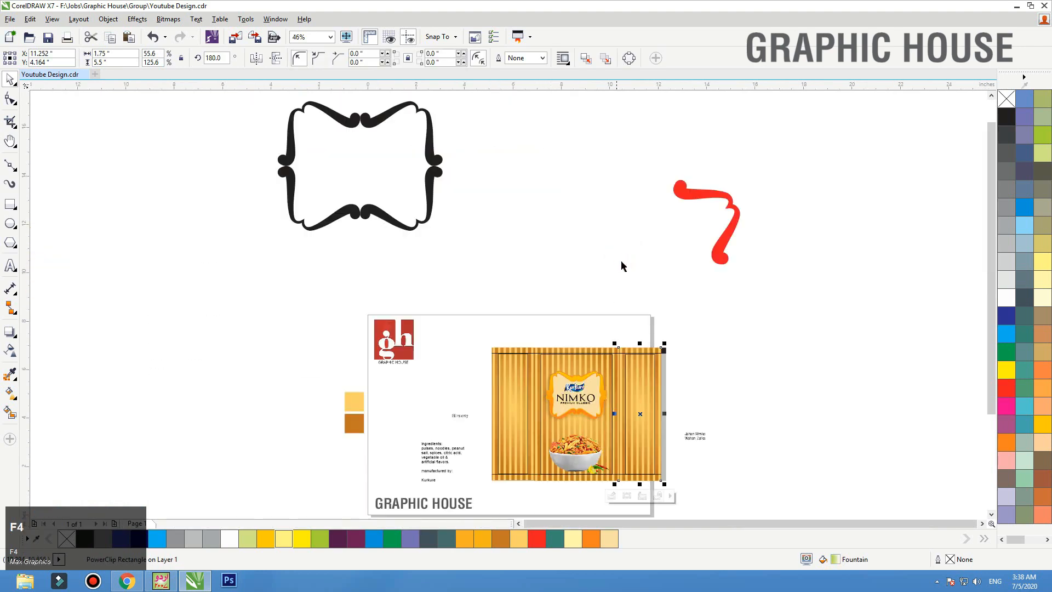
pyautogui.click(700, 270)
pyautogui.hotkey('shift', 'F2')
pyautogui.click(392, 247)
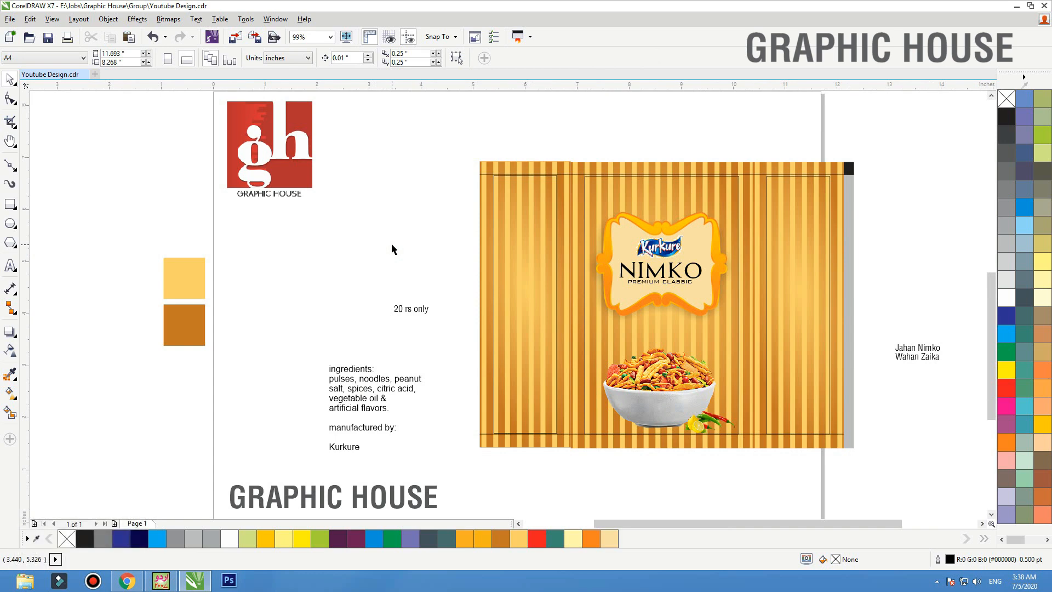
# Move the "20 rs only" text onto the front panel between the label and the bowl, and bring it to the front.
pyautogui.moveTo(417, 307)
pyautogui.mouseDown()
pyautogui.moveTo(619, 327)
pyautogui.moveTo(730, 395)
pyautogui.mouseUp()
pyautogui.press('F2')
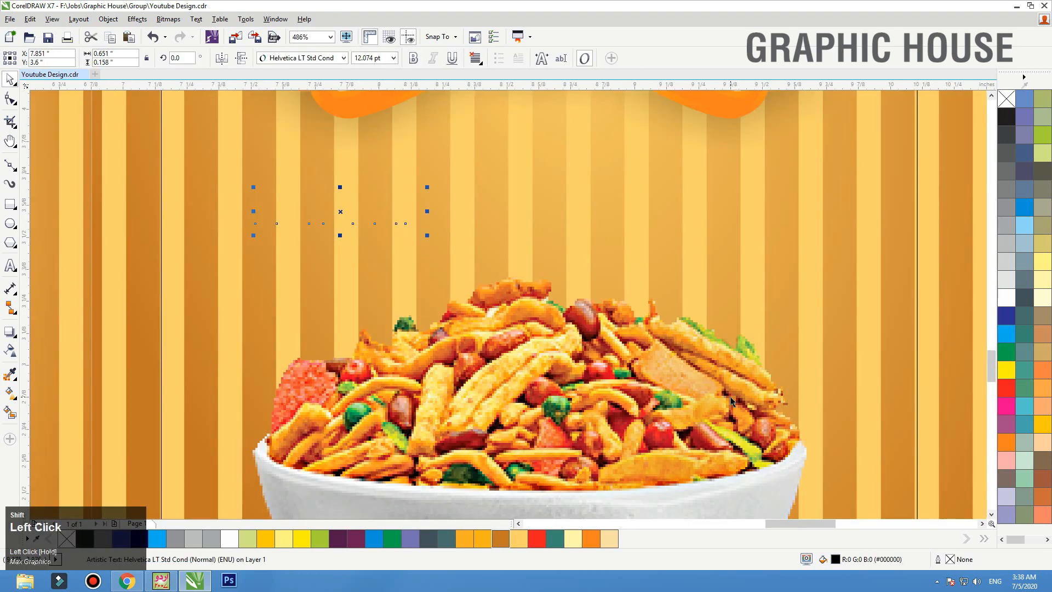
pyautogui.hotkey('shift', 'pageup')
pyautogui.press('F3')
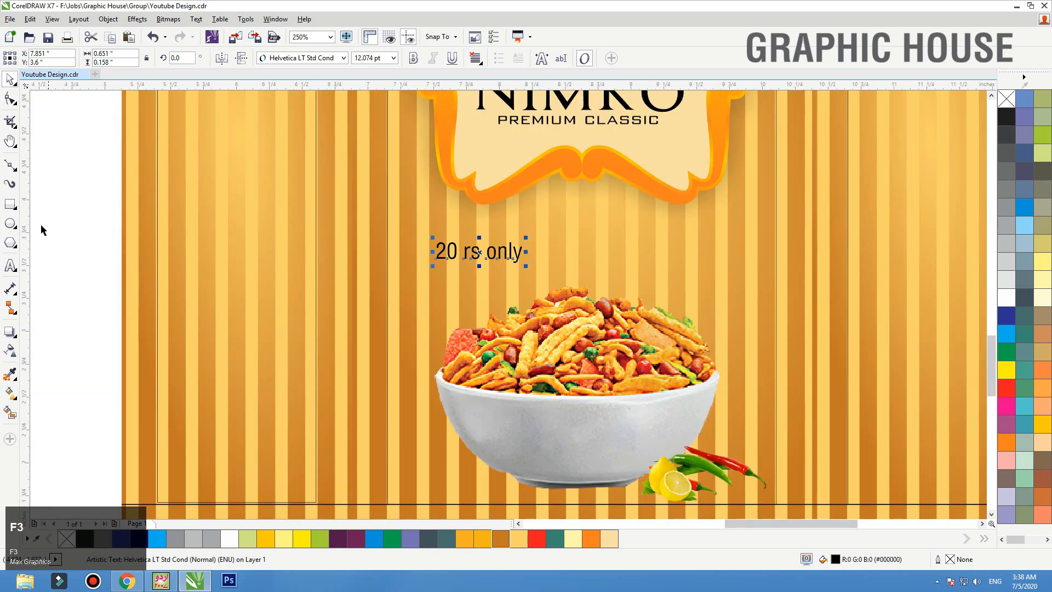
# Draw a rectangle about 1.24 by 0.45 in above the bowl's right side, filled red (C0 M100 Y100 K0) without an outline.
pyautogui.click(11, 205)
pyautogui.moveTo(592, 254); pyautogui.dragTo(755, 314)
pyautogui.press('space')
pyautogui.click(1006, 388)
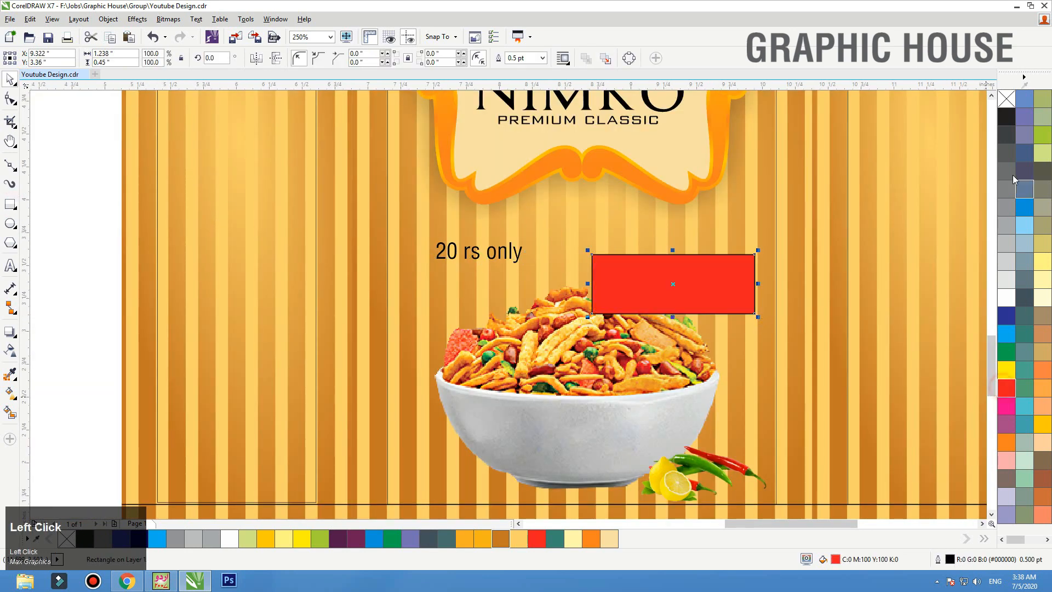
pyautogui.rightClick(1011, 100)
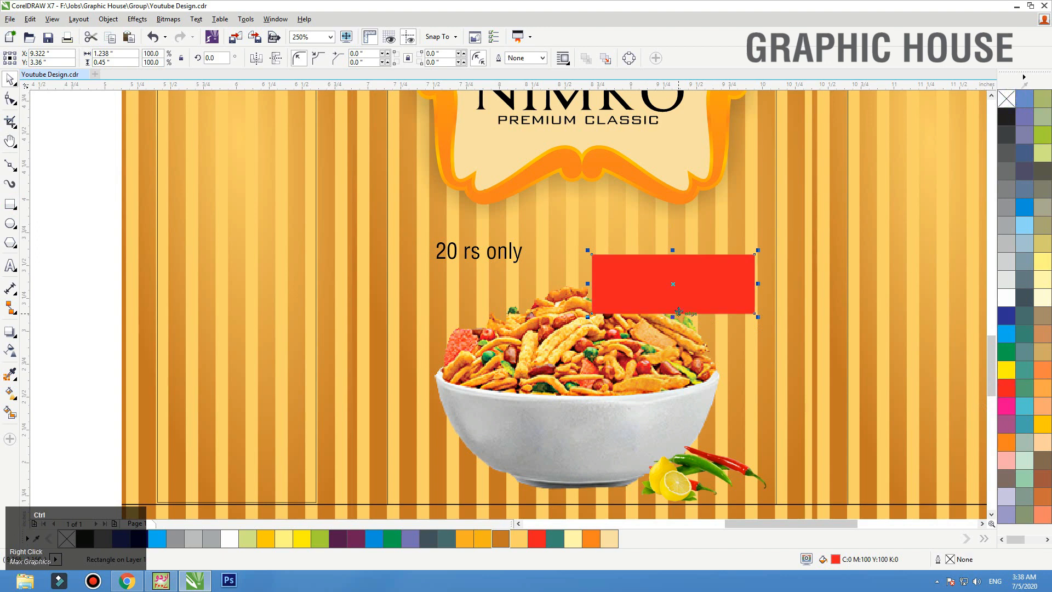
# Convert the red rectangle to curves and reshape its corners into a slanted tag about 1.31 by 0.6 in.
pyautogui.hotkey('ctrl', 'q')
pyautogui.press('F10')
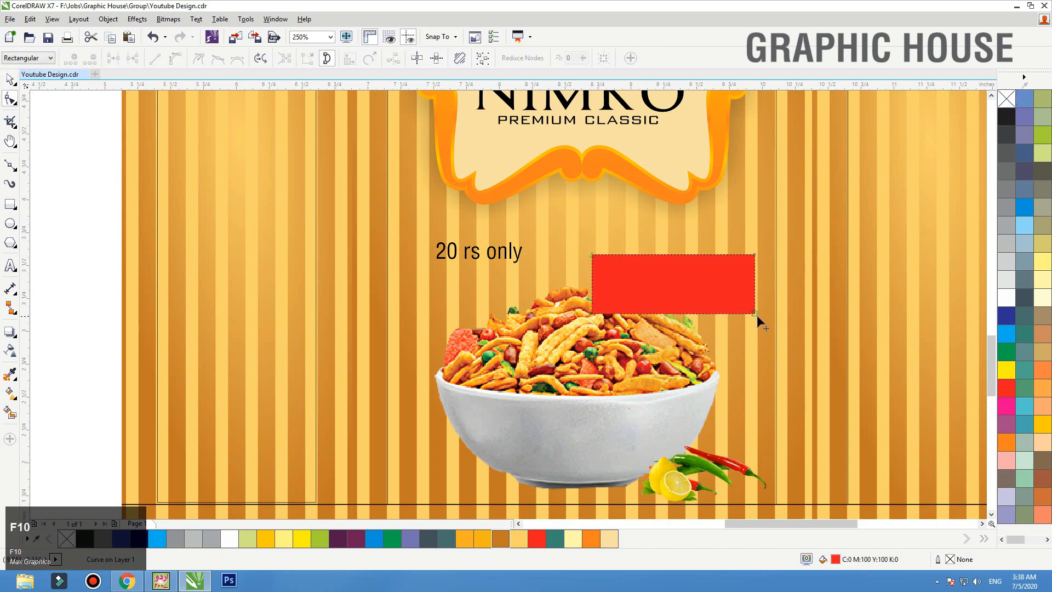
pyautogui.moveTo(755, 313); pyautogui.dragTo(764, 283)
pyautogui.moveTo(756, 255); pyautogui.dragTo(755, 248)
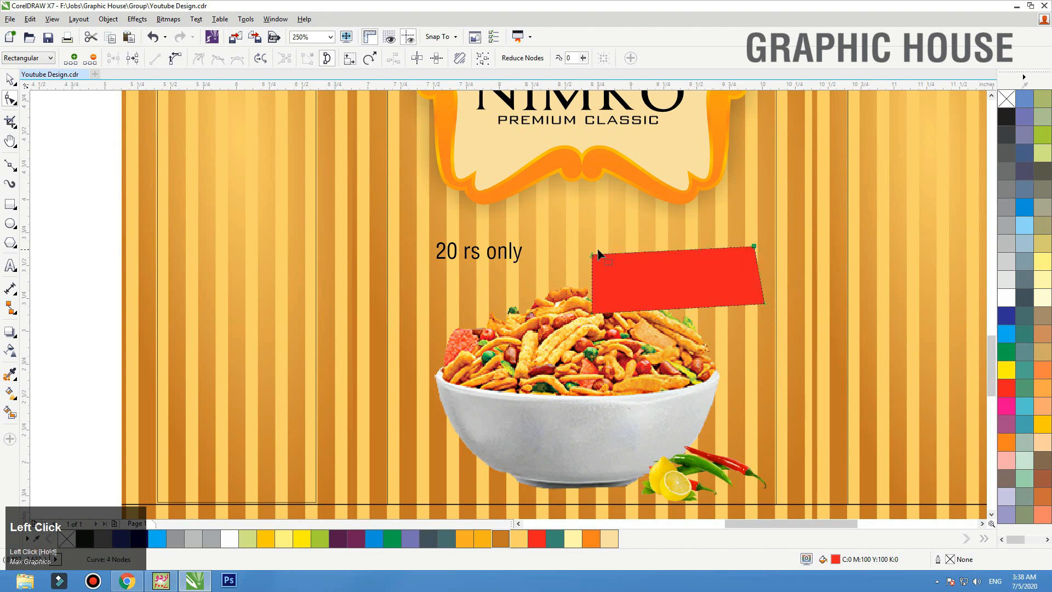
pyautogui.moveTo(593, 258); pyautogui.dragTo(616, 319)
pyautogui.press('space')
# Send the red tag behind the bowl of nimko and shift it slightly up to about X 9.351, Y 3.306 in.
pyautogui.hotkey('ctrl', 'pagedown')
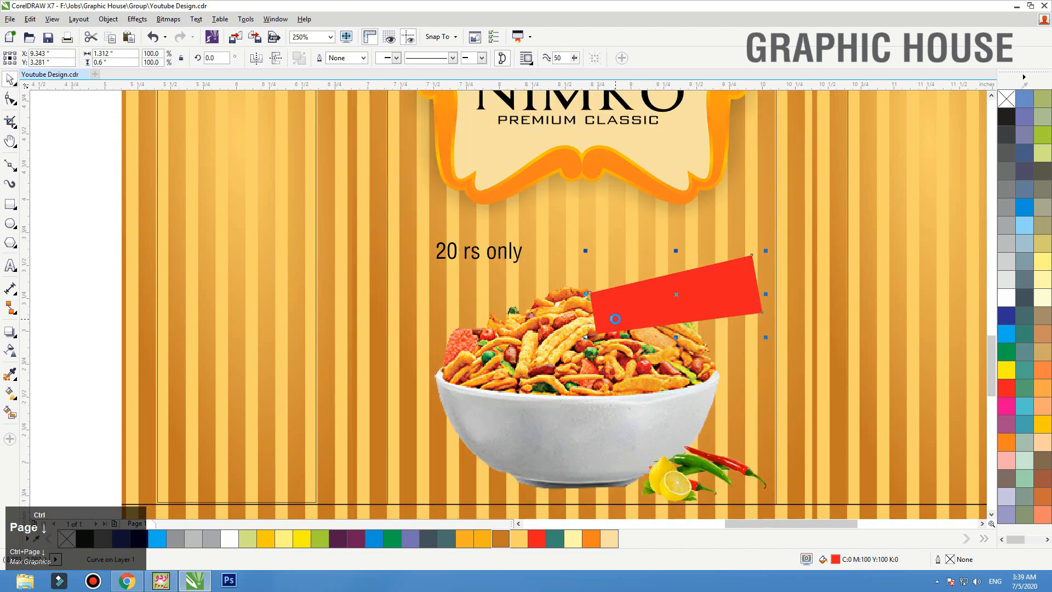
pyautogui.hotkey('ctrl', 'pagedown')
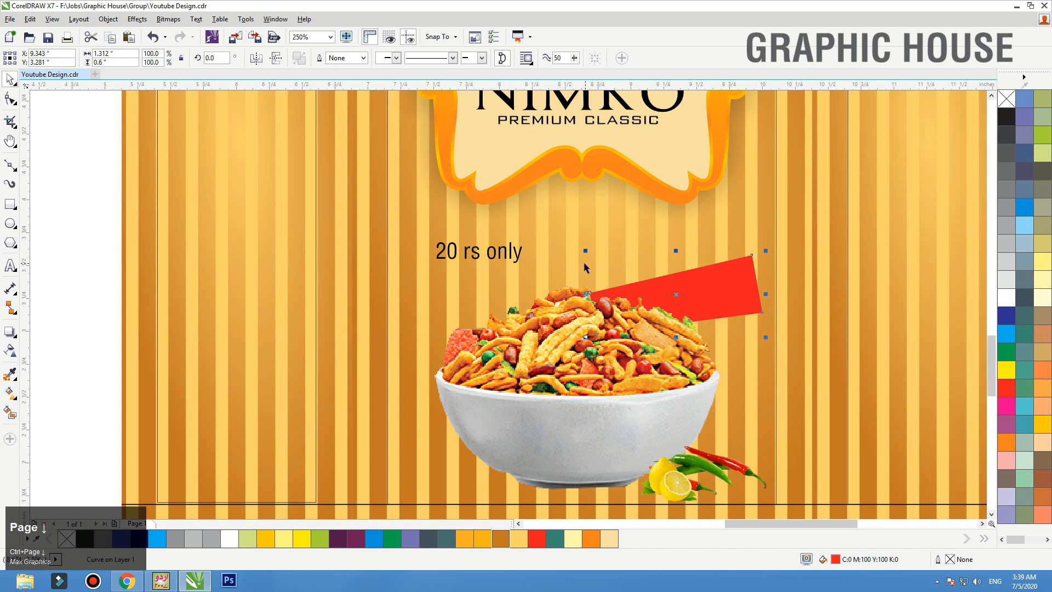
pyautogui.moveTo(727, 286); pyautogui.dragTo(728, 283)
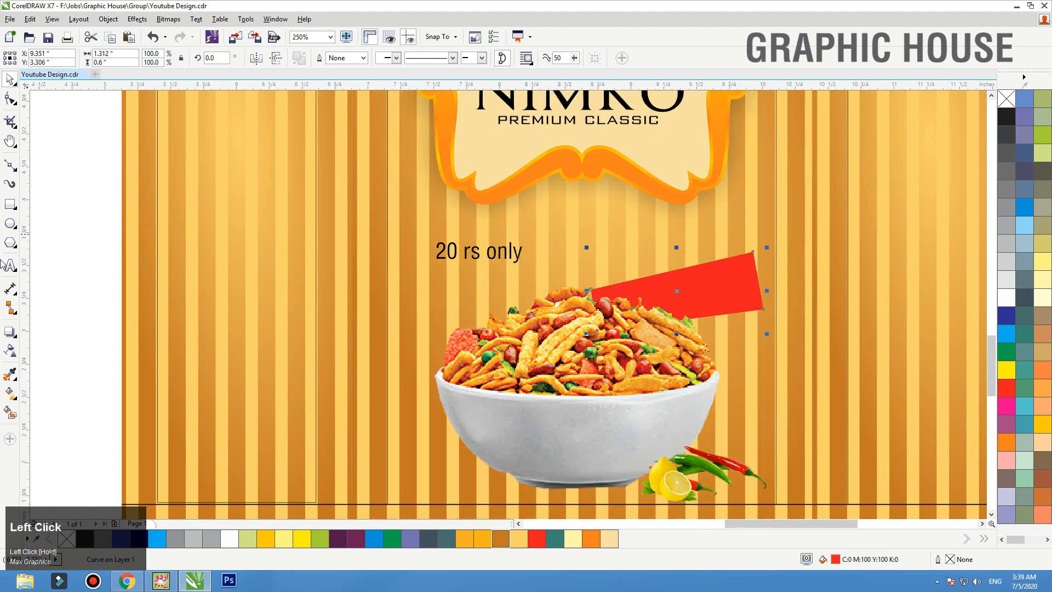
# Darken the tag's fill by setting its black component to 60, giving C0 M100 Y100 K60.
pyautogui.doubleClick(836, 559)
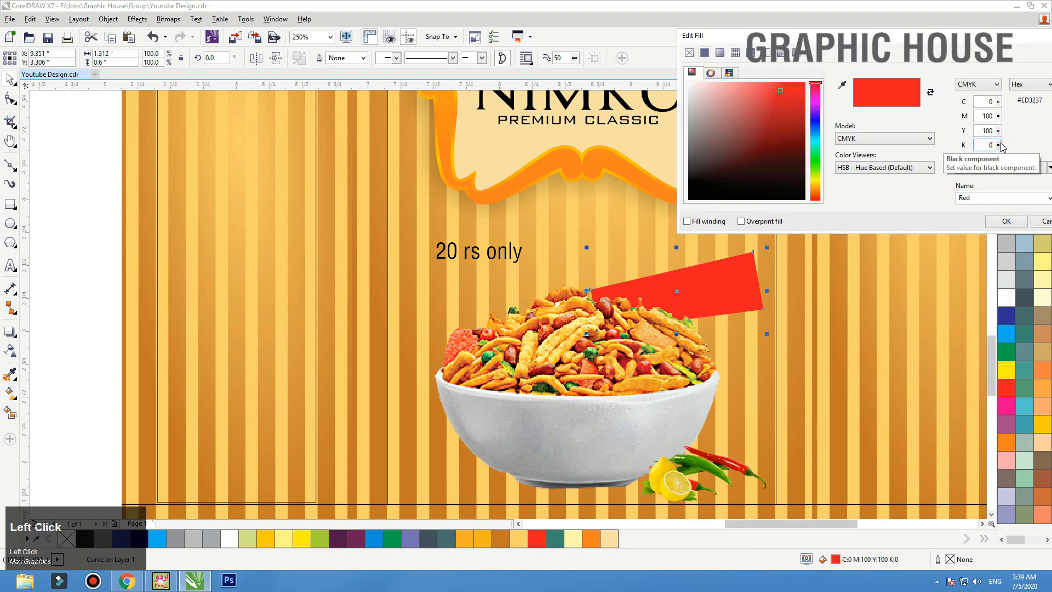
pyautogui.hotkey('shift', 'Tab')
pyautogui.click(988, 144)
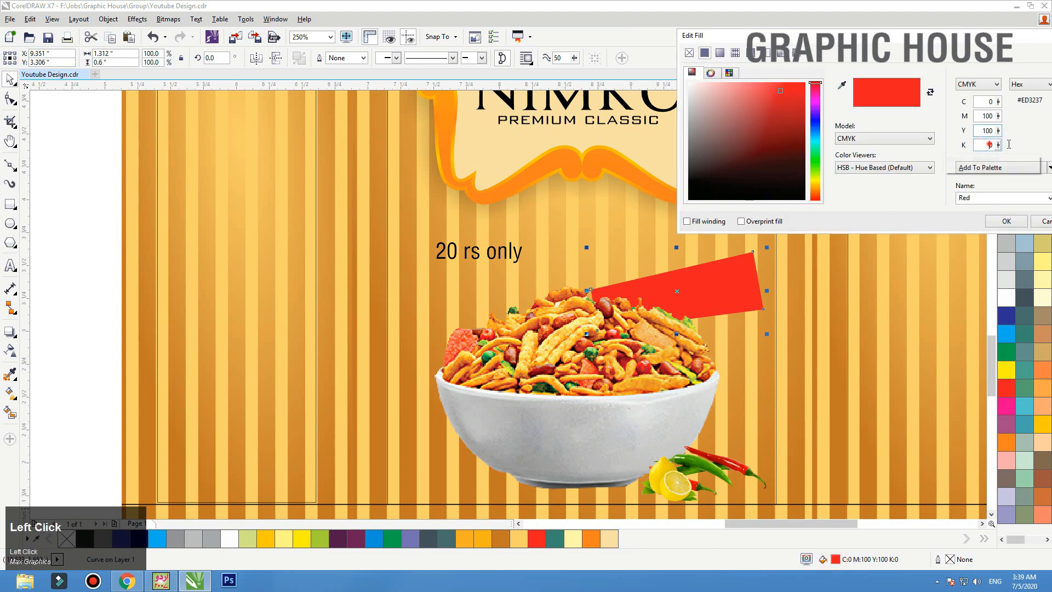
pyautogui.press('Num_Lock')
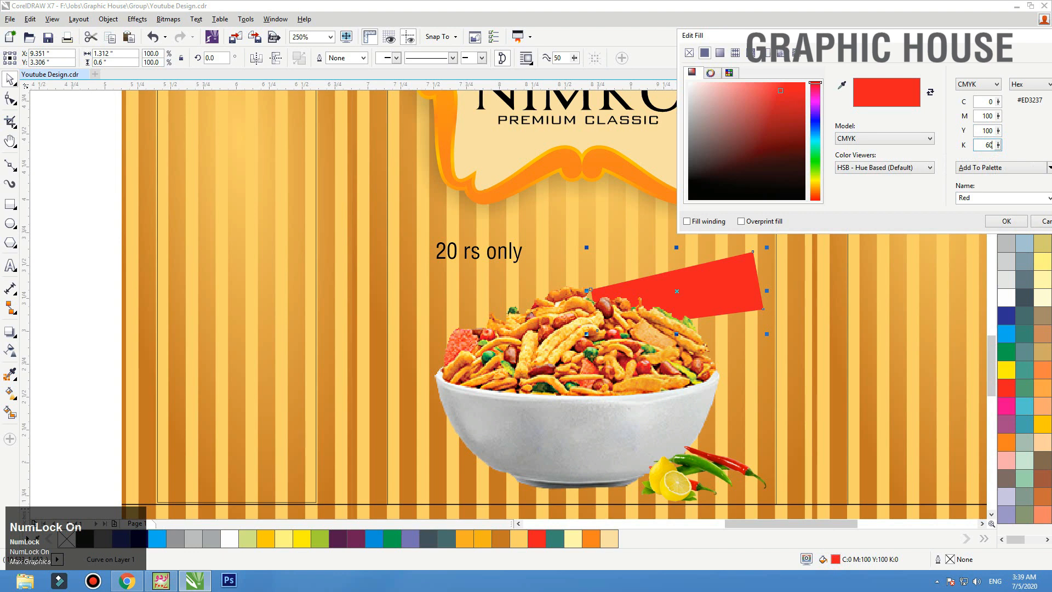
pyautogui.click(1006, 221)
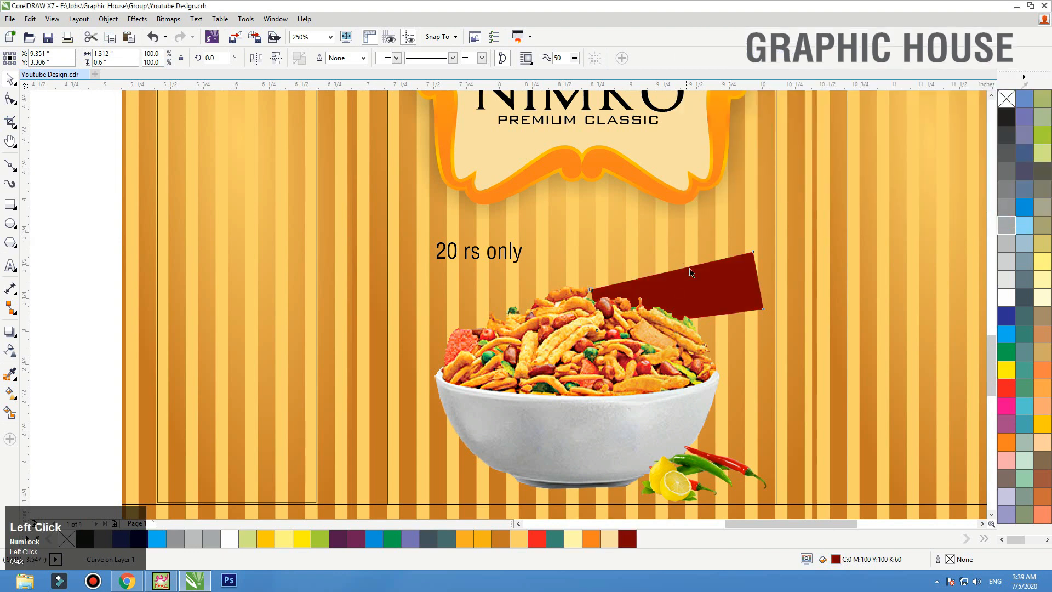
# Apply a linear fountain fill to the tag from dark red at its upper edge to bright red at its lower edge.
pyautogui.press('g')
pyautogui.moveTo(680, 268); pyautogui.dragTo(679, 320)
pyautogui.click(1006, 388)
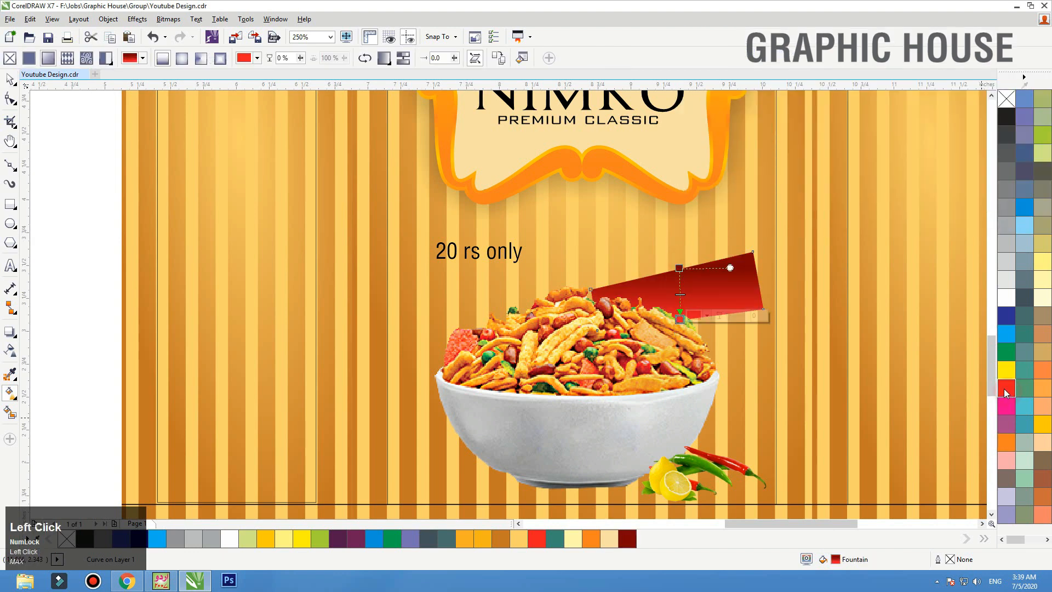
pyautogui.moveTo(680, 269); pyautogui.dragTo(670, 282)
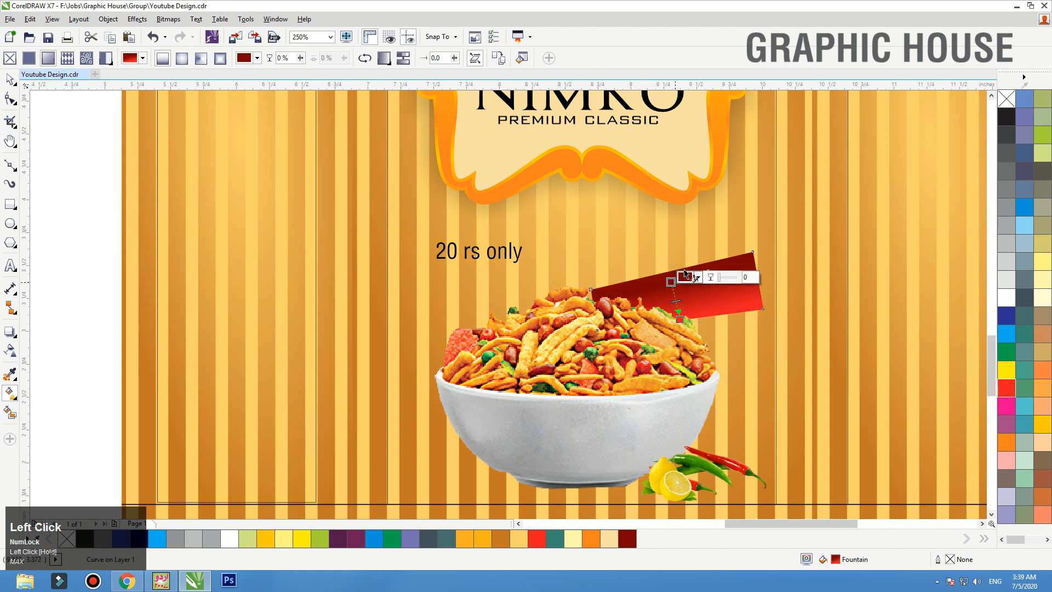
pyautogui.press('space')
# Add a drop shadow toward the tag's lower left, offset about -0.04 by -0.045 in, with opacity 44 and feather 3.
pyautogui.click(9, 332)
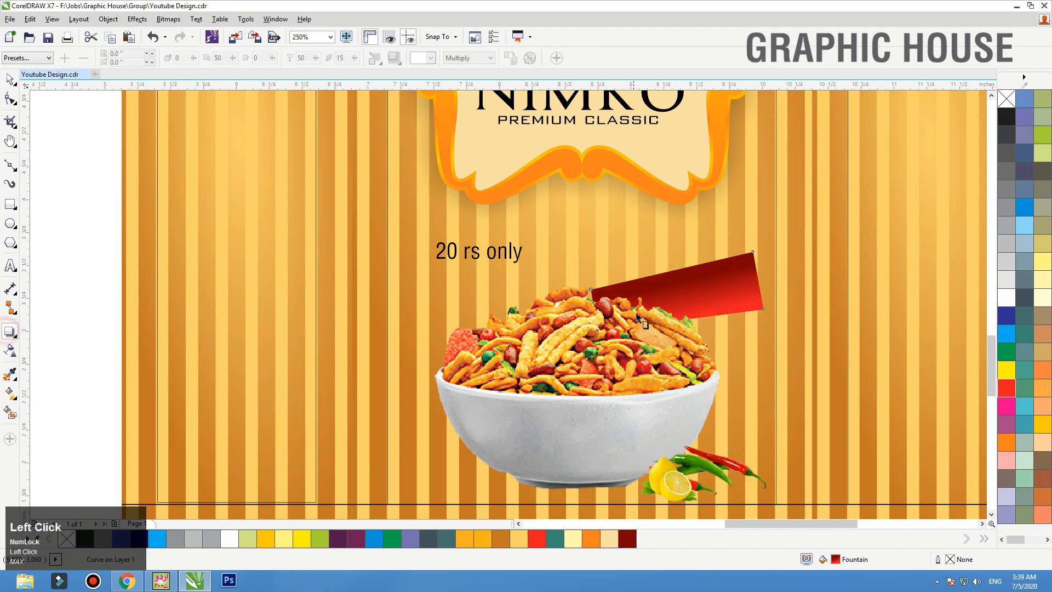
pyautogui.moveTo(677, 291); pyautogui.dragTo(636, 336)
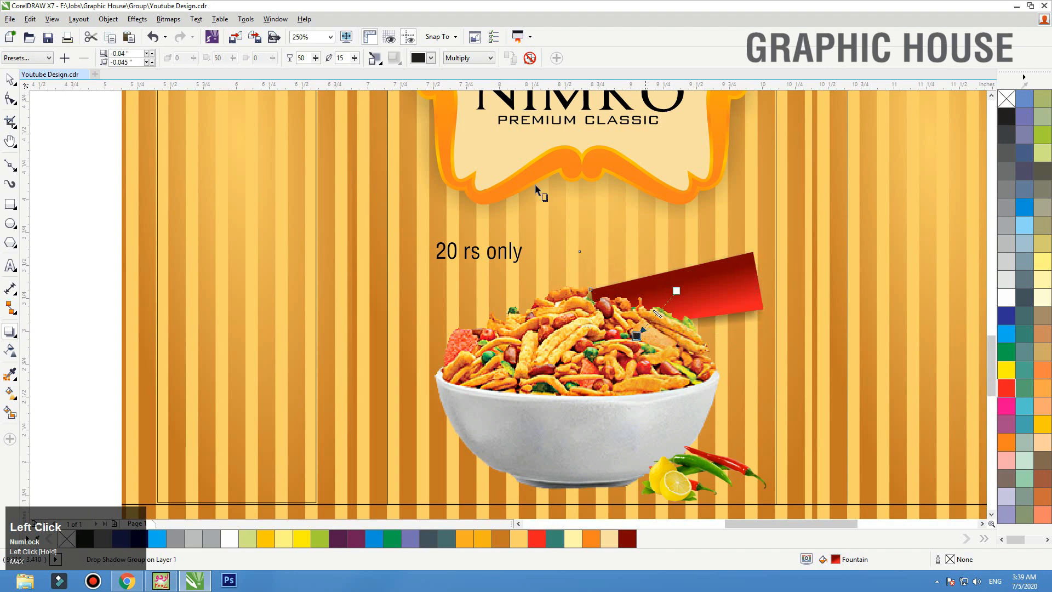
pyautogui.moveTo(309, 57); pyautogui.dragTo(244, 58)
pyautogui.write('44')
pyautogui.press('Tab')
pyautogui.write('3')
pyautogui.press('Return')
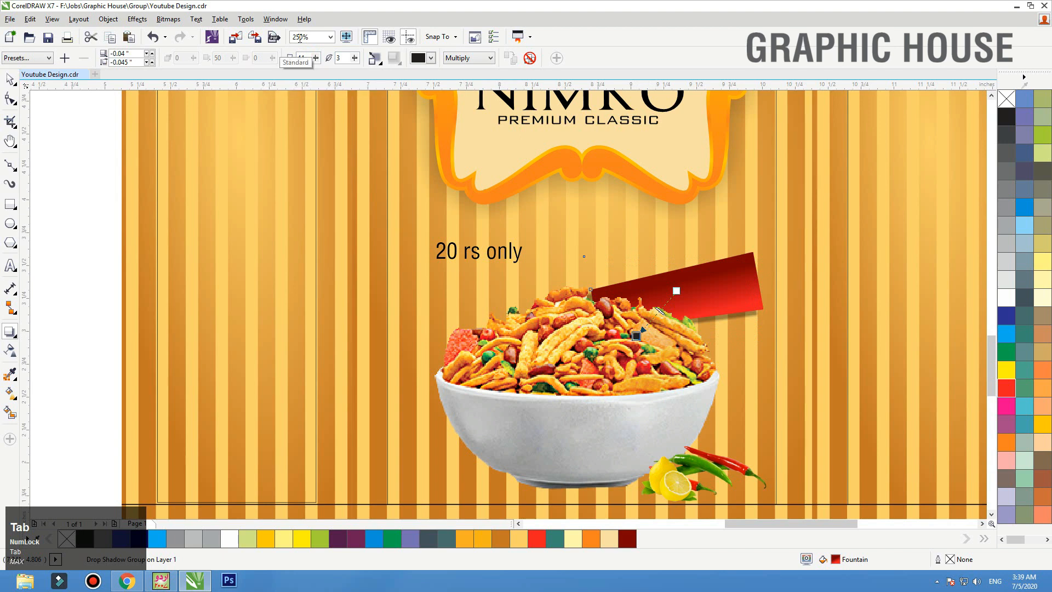
# Set the tag shadow's feather to 5 and opacity to 32, and break the shadow apart from the tag.
pyautogui.doubleClick(338, 57)
pyautogui.write('5')
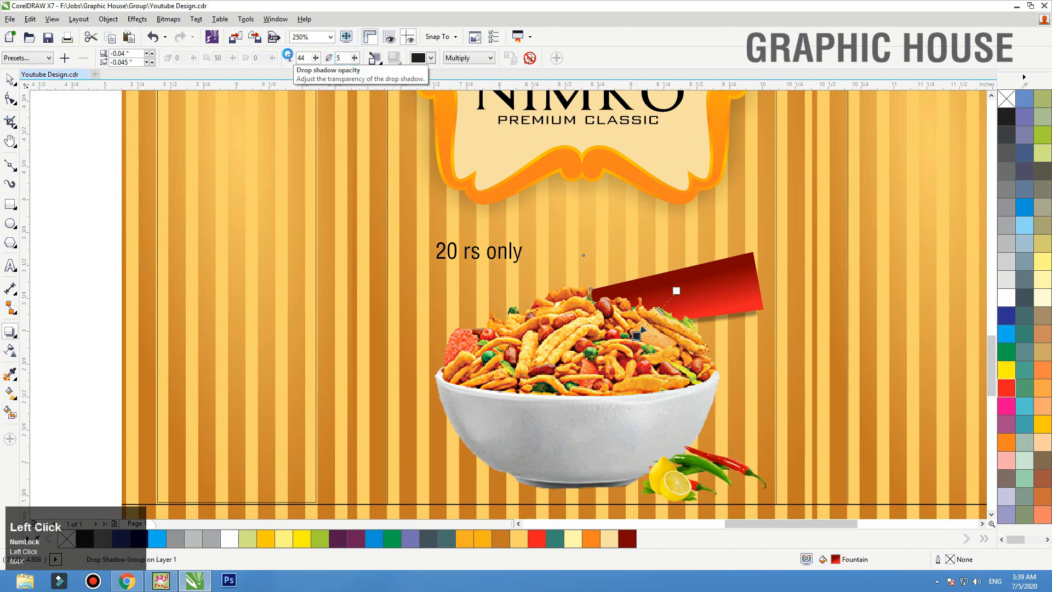
pyautogui.moveTo(659, 311); pyautogui.dragTo(664, 305)
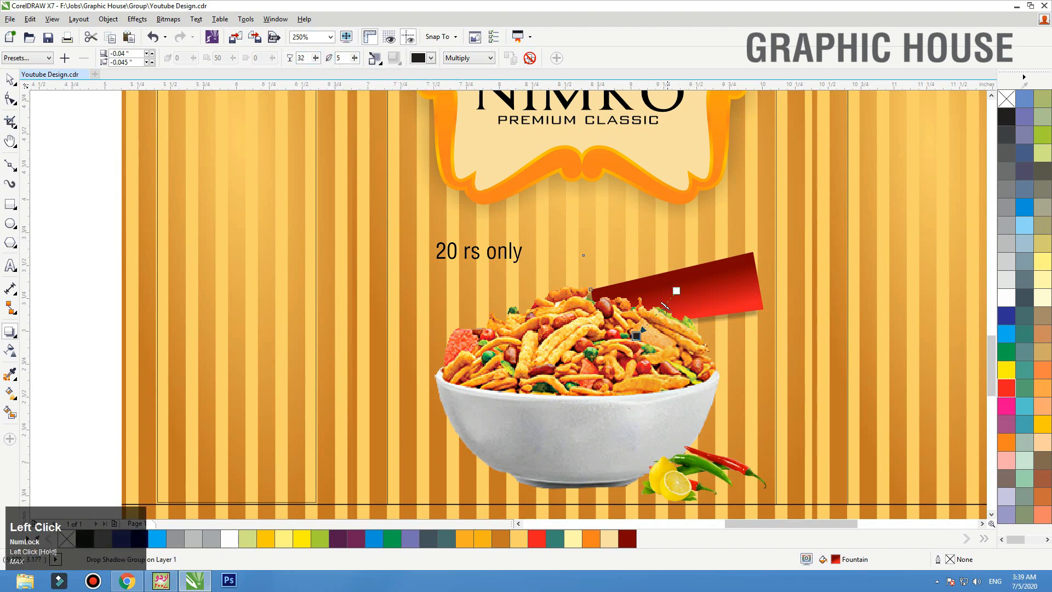
pyautogui.press('space')
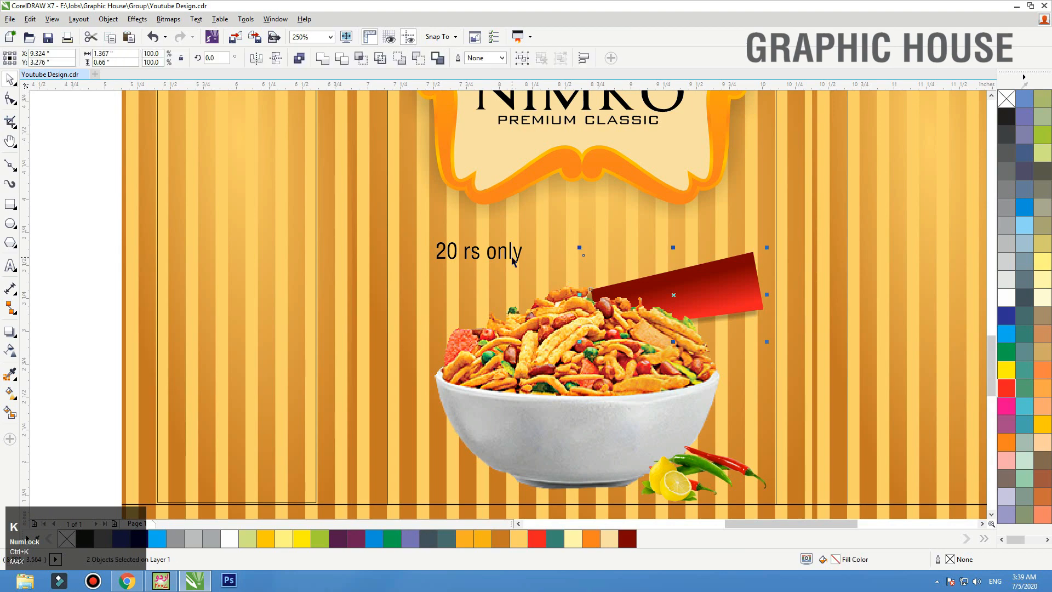
# Move the "20 rs only" text onto the red tag and bring it to the front.
pyautogui.moveTo(501, 259); pyautogui.dragTo(715, 298)
pyautogui.press('F2')
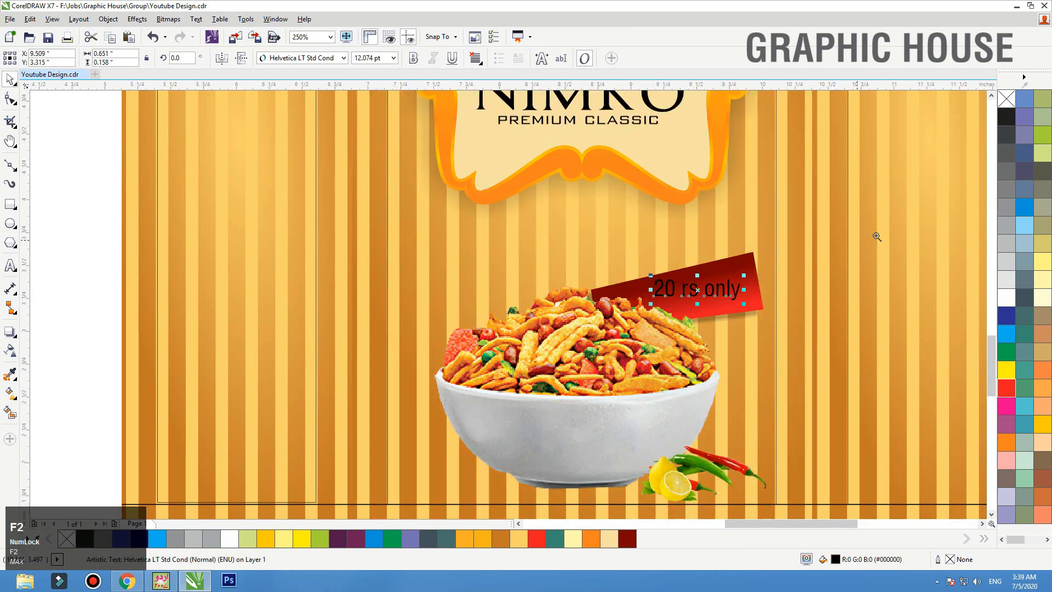
pyautogui.moveTo(868, 242); pyautogui.dragTo(460, 384)
pyautogui.hotkey('shift', 'pageup')
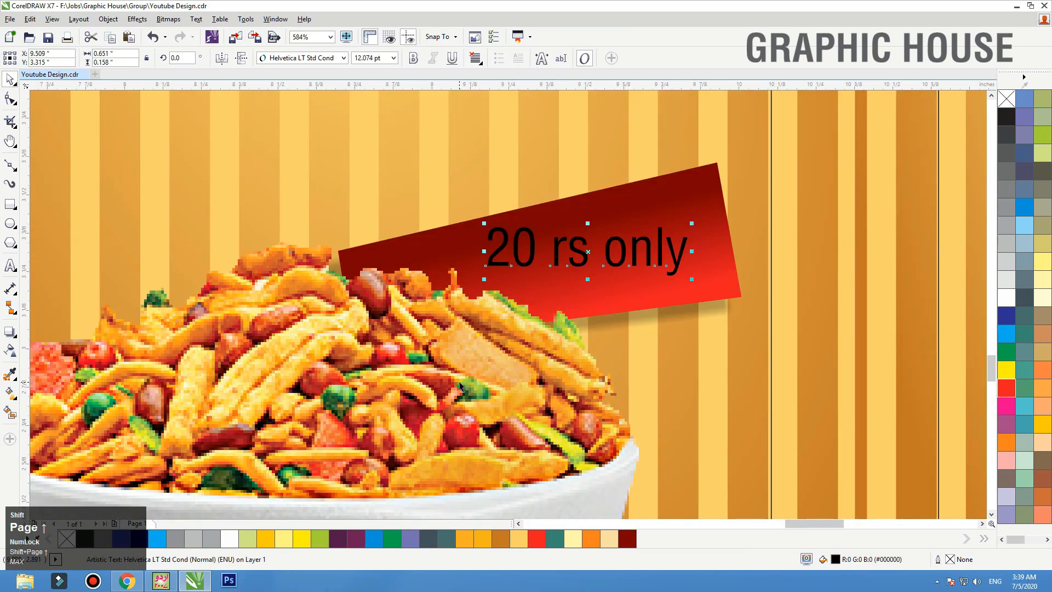
pyautogui.click(307, 58)
pyautogui.click(320, 73)
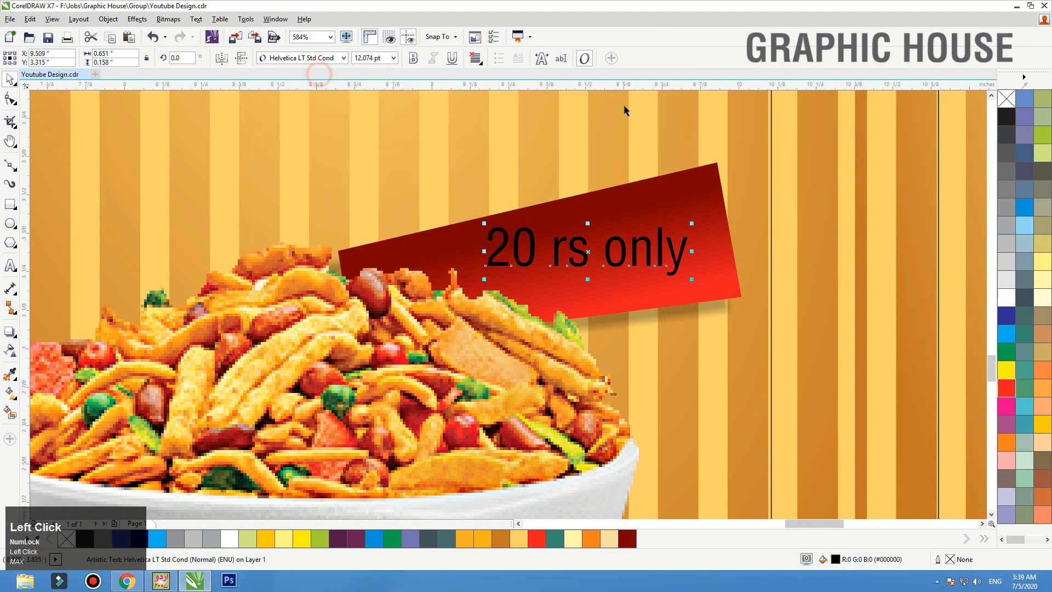
# Change the price text to "20 Rs" and move the word "only" into a separate text object above the tag.
pyautogui.doubleClick(556, 248)
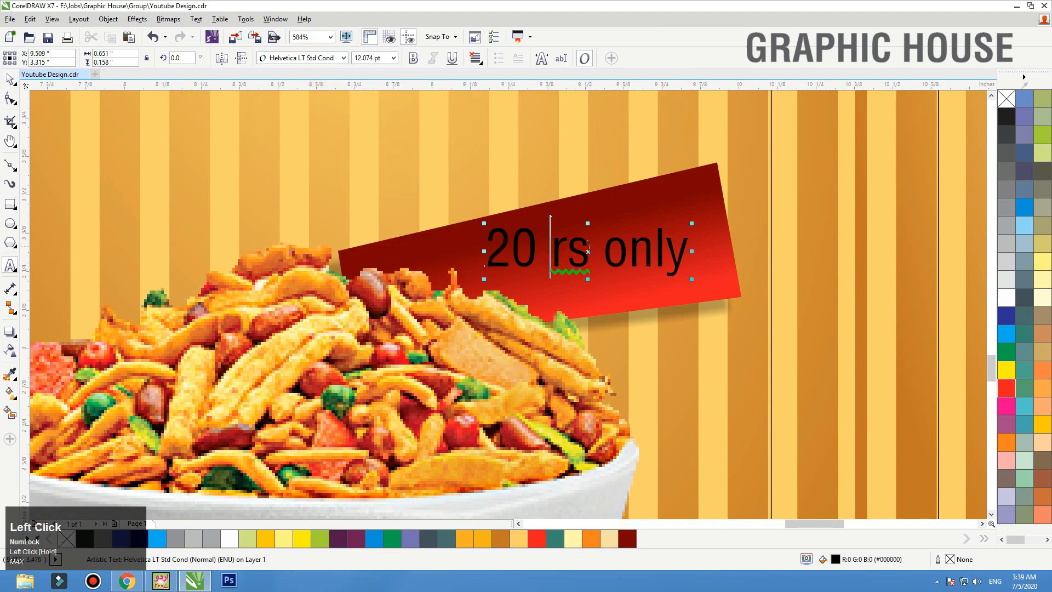
pyautogui.moveTo(556, 249); pyautogui.dragTo(704, 252)
pyautogui.write('R')
pyautogui.click(604, 256)
pyautogui.hotkey('ctrl', 'x')
pyautogui.click(564, 149)
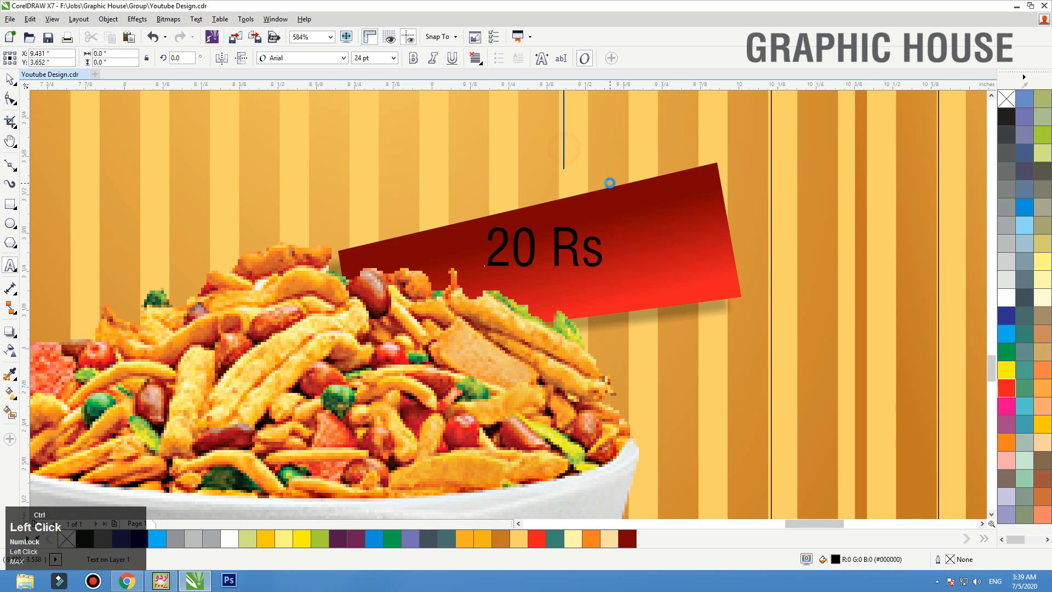
pyautogui.hotkey('ctrl', 'v')
pyautogui.click(10, 79)
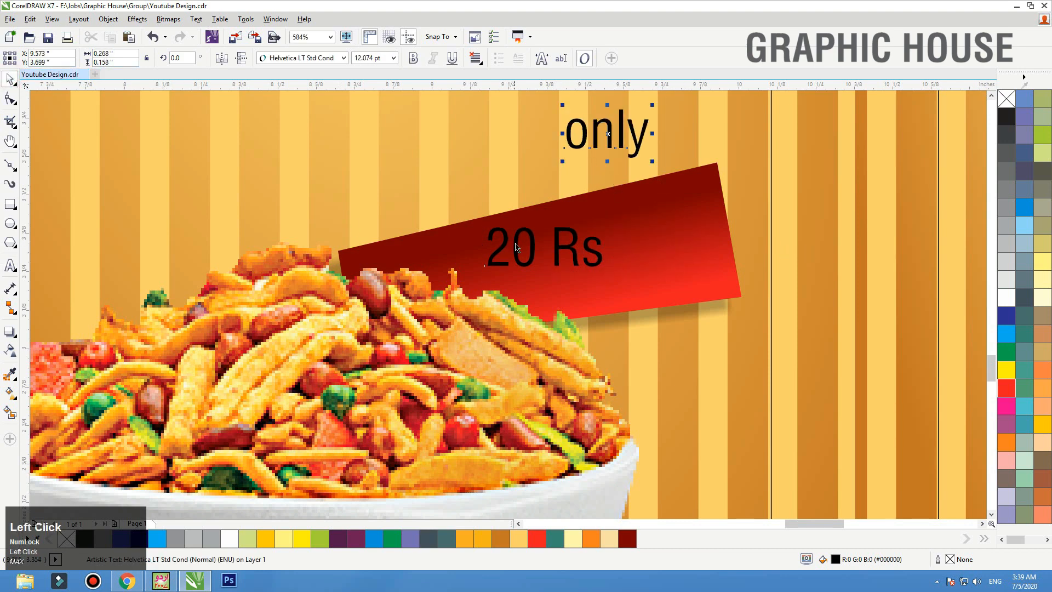
# Make the "20 Rs" text bold, enlarge it to about 20 pt and tilt it about 11° to fit the tag.
pyautogui.click(530, 254)
pyautogui.click(414, 59)
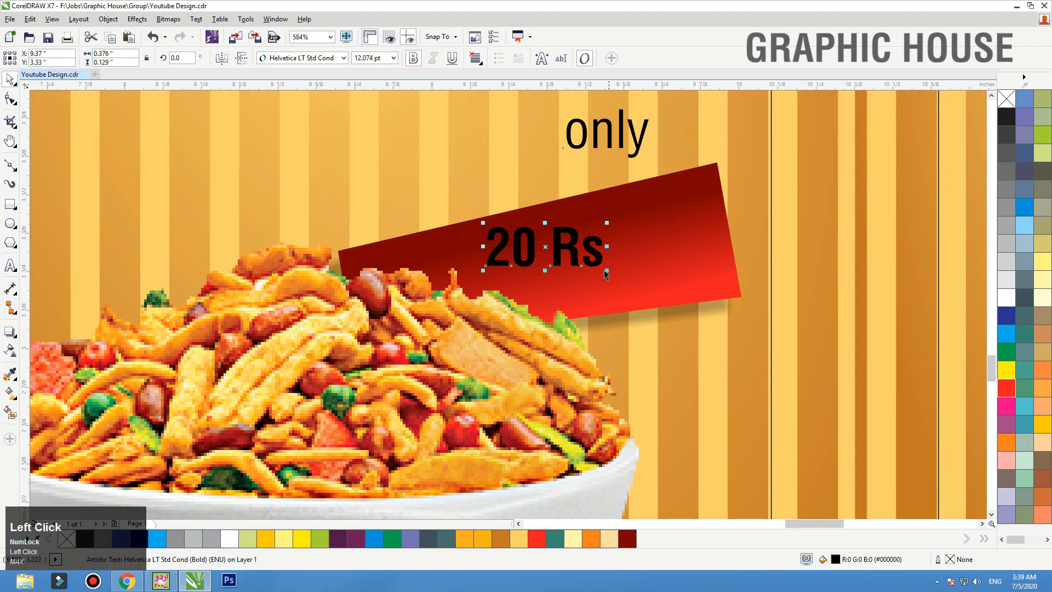
pyautogui.moveTo(608, 224); pyautogui.dragTo(711, 205)
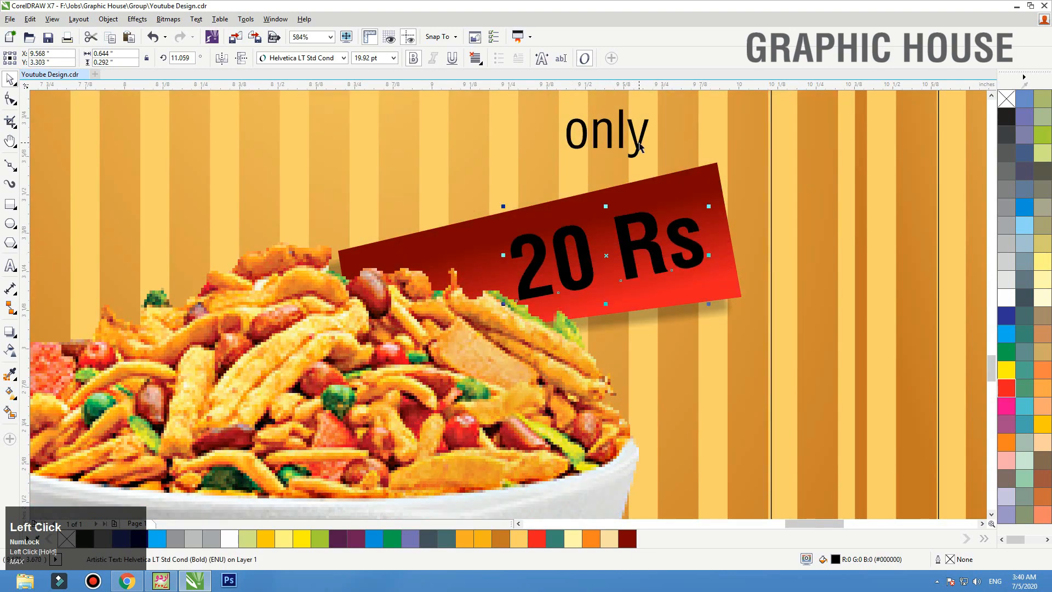
# Set the word "only" in BankGothic Lt BT, shrink it to about 8 pt and tilt it above the price on the tag.
pyautogui.click(639, 146)
pyautogui.click(343, 58)
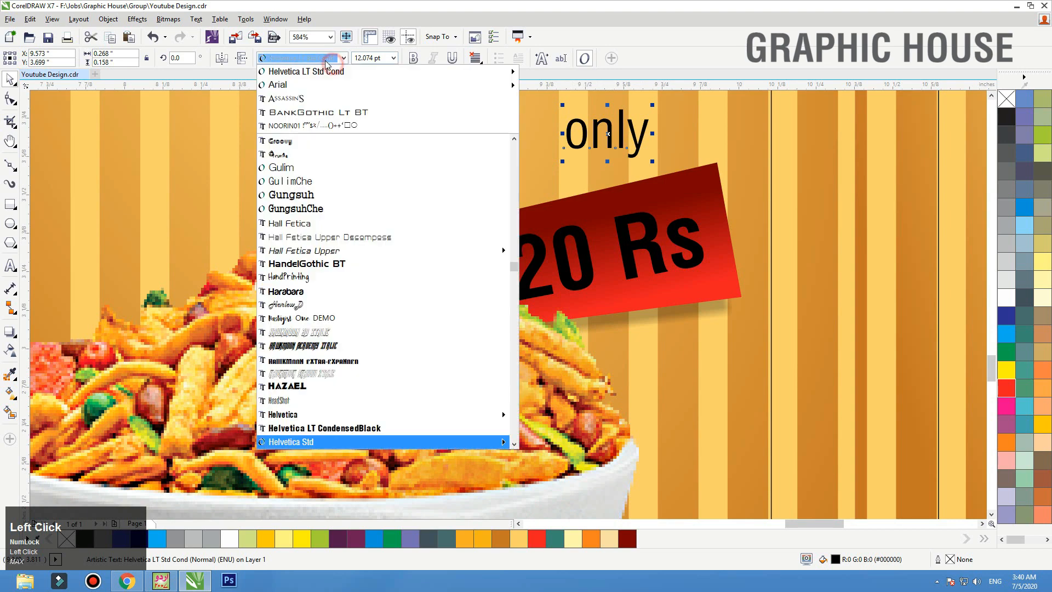
pyautogui.click(324, 108)
pyautogui.moveTo(689, 122); pyautogui.dragTo(700, 194)
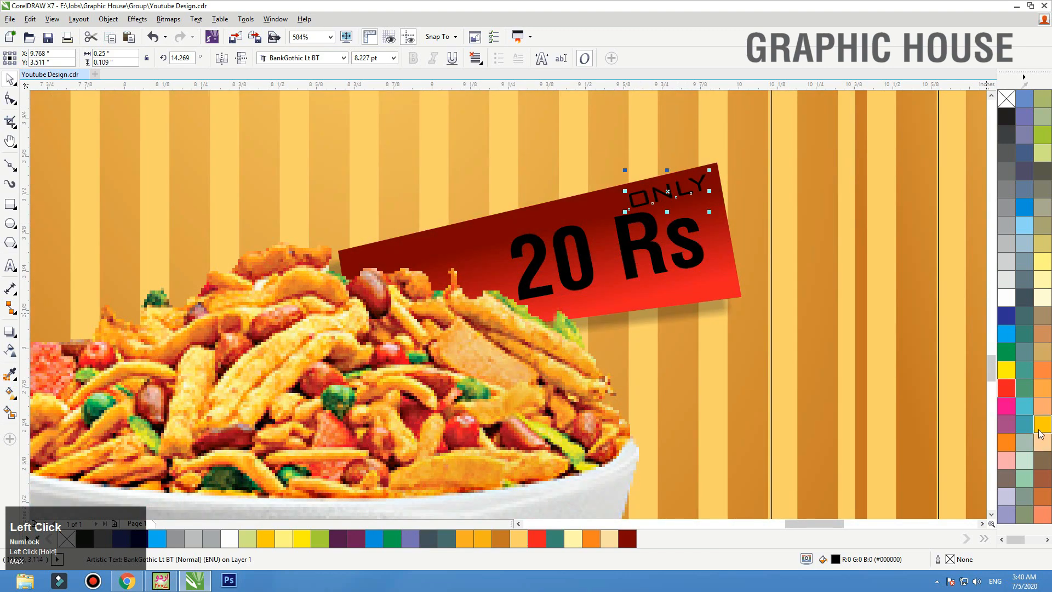
# Colour the "20 Rs" text golden yellow and the word "only" white.
pyautogui.click(691, 248)
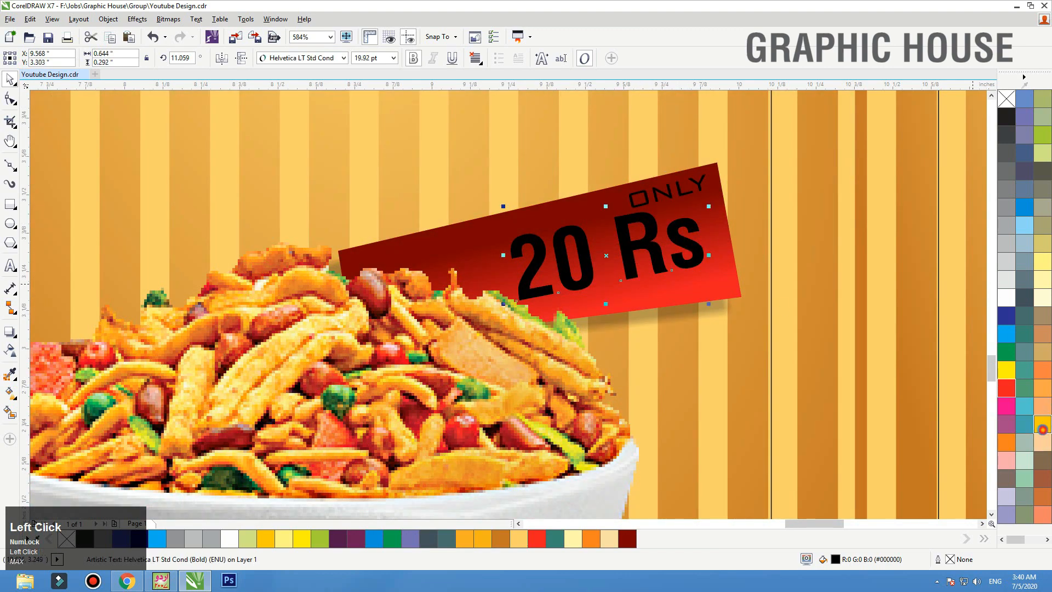
pyautogui.click(1042, 429)
pyautogui.click(685, 195)
pyautogui.click(1007, 297)
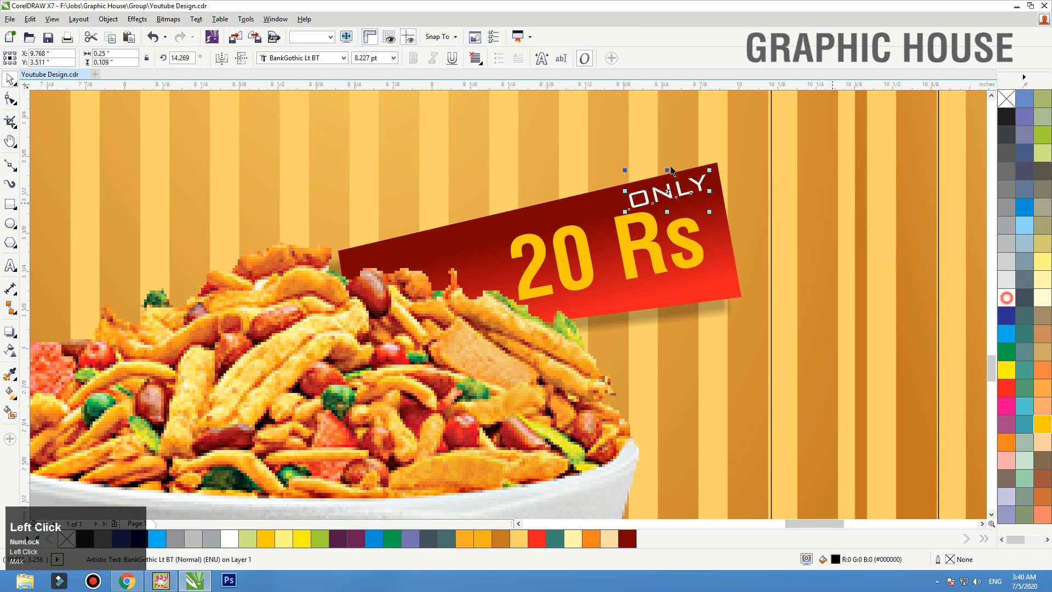
# Place "only" before the price with a tilt of about 10.6°, and shift "20 Rs" slightly toward the tag's outer end.
pyautogui.moveTo(709, 172); pyautogui.dragTo(453, 252)
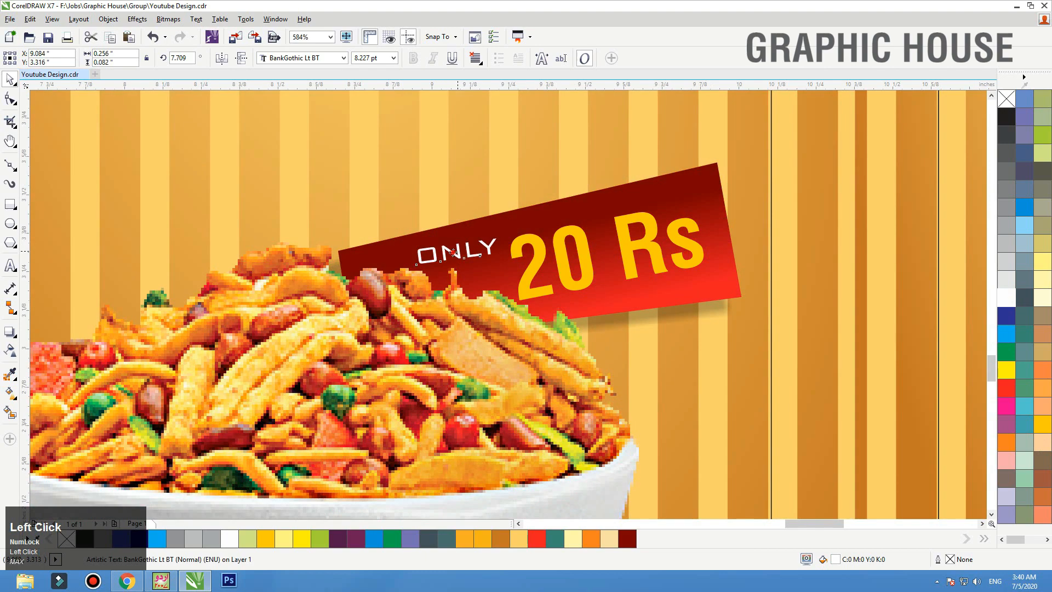
pyautogui.click(500, 234)
pyautogui.click(496, 245)
pyautogui.click(496, 245)
pyautogui.moveTo(500, 235); pyautogui.dragTo(500, 234)
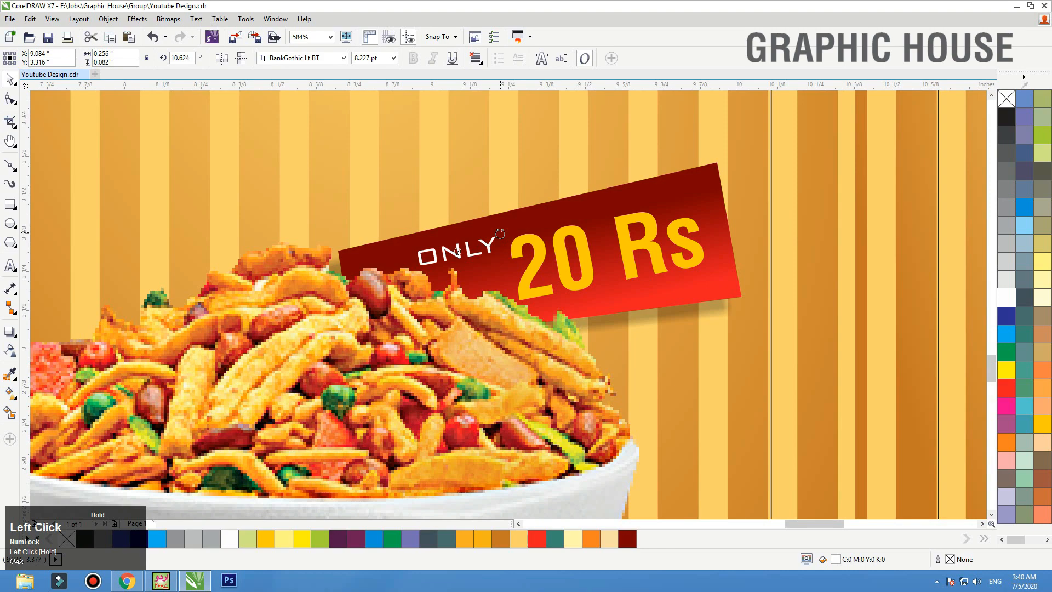
pyautogui.click(535, 263)
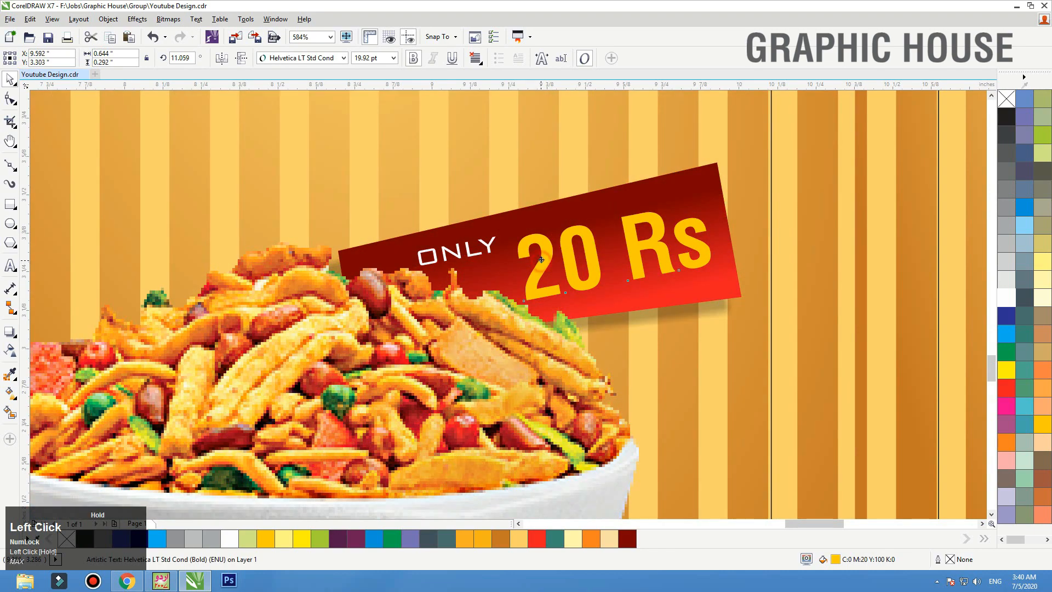
pyautogui.moveTo(542, 260); pyautogui.dragTo(541, 258)
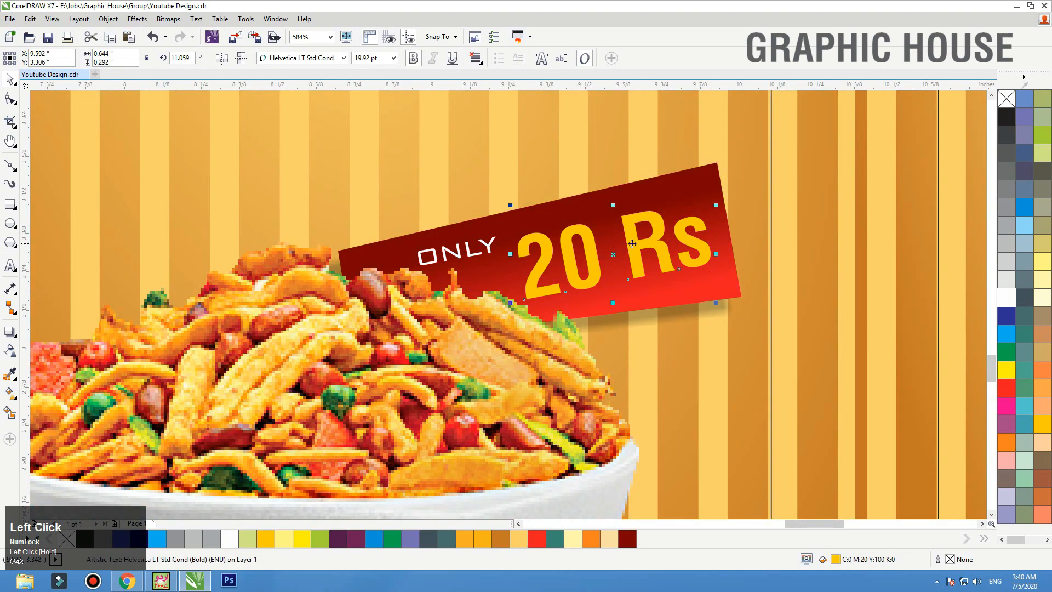
# Move the "Jahan Nimko" and "Wahan Zaika" slogan lines onto the front panel, between the label and the bowl.
pyautogui.press('F3')
pyautogui.click(615, 407)
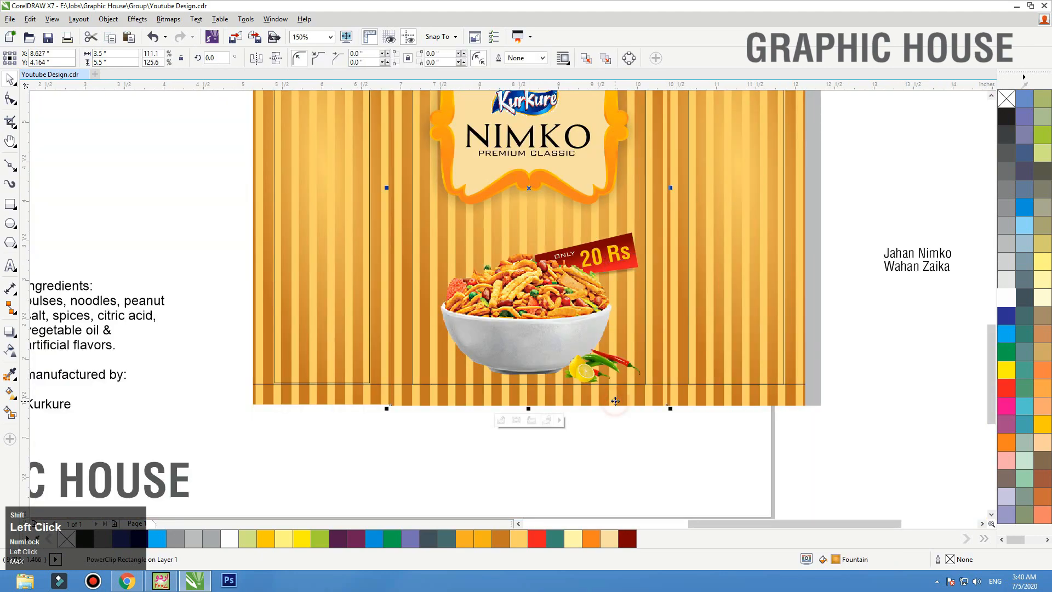
pyautogui.hotkey('shift', 'F2')
pyautogui.click(869, 240)
pyautogui.click(867, 378)
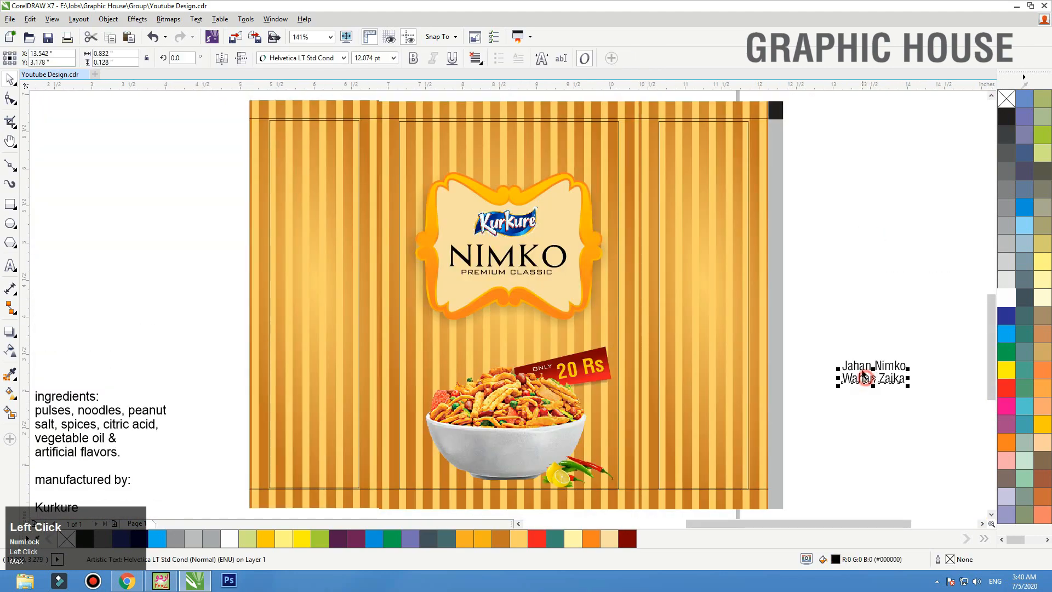
pyautogui.moveTo(858, 367); pyautogui.dragTo(423, 349)
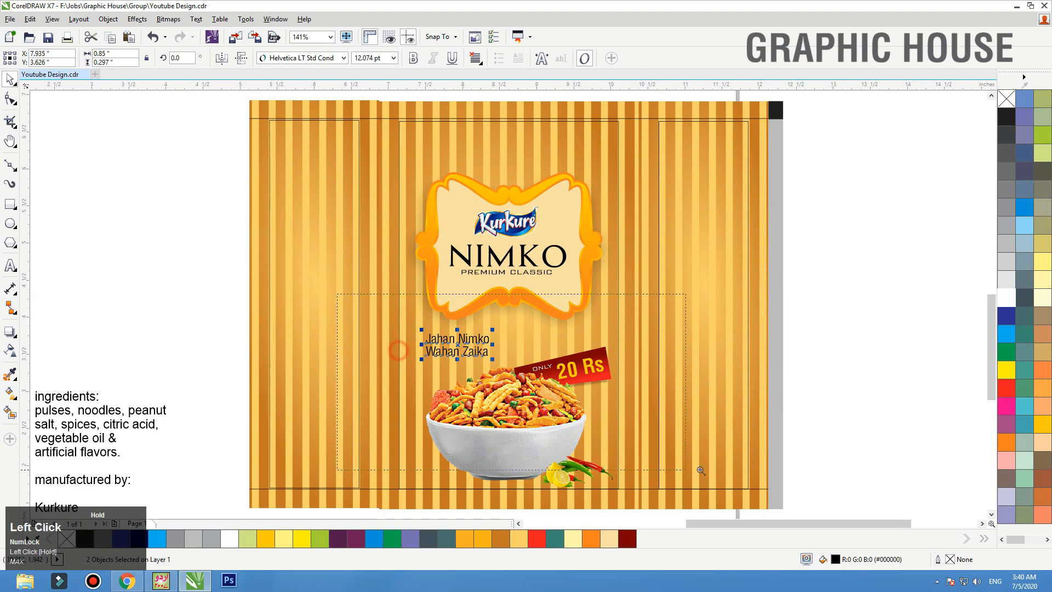
# Set both slogan lines in the Impuls BT font.
pyautogui.scroll(3, 400, 345)
pyautogui.click(288, 59)
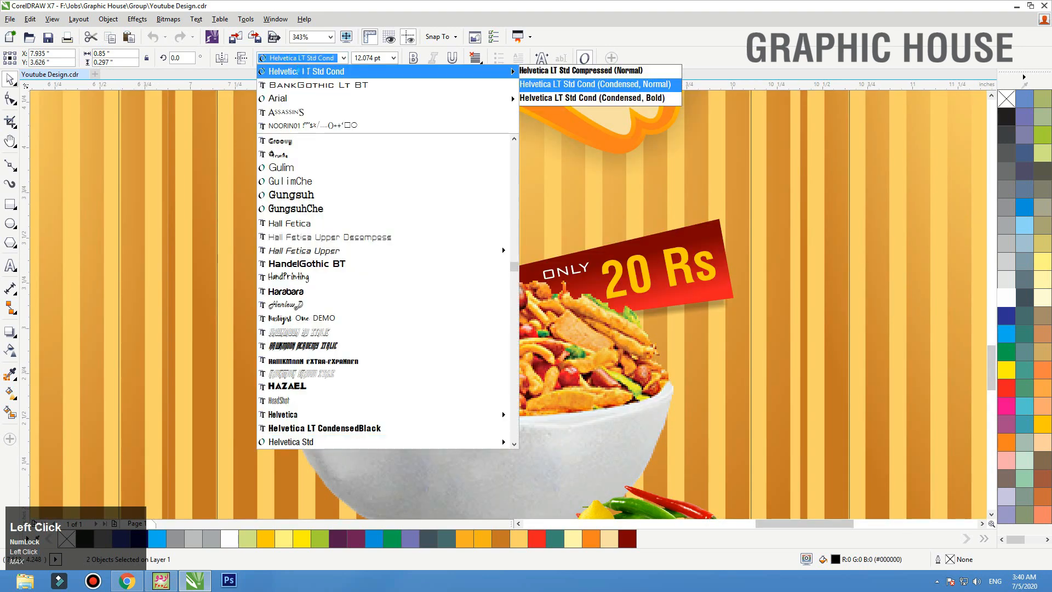
pyautogui.scroll(-3, 332, 316)
pyautogui.scroll(-7, 332, 316)
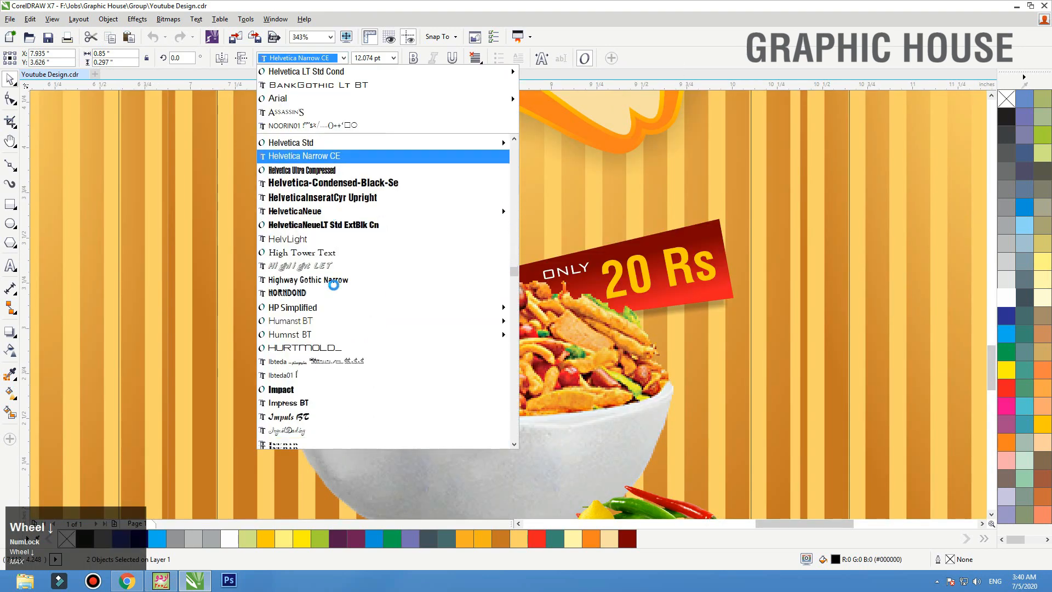
pyautogui.click(328, 305)
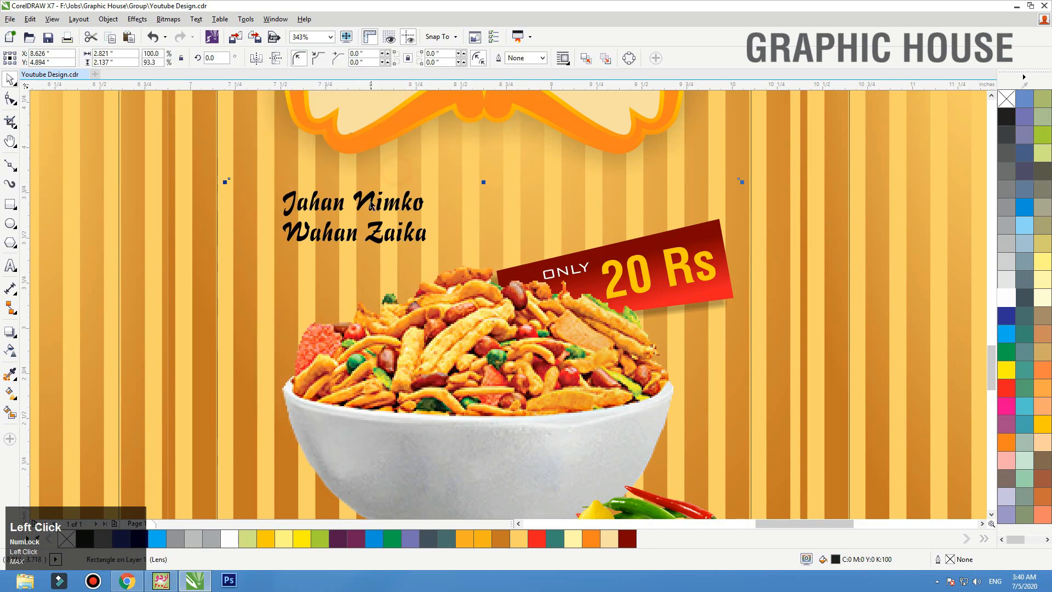
# Stagger the slogan lines with "Wahan Zaika" indented, group them and enlarge the group to about 1.37 in wide.
pyautogui.moveTo(368, 204)
pyautogui.mouseDown()
pyautogui.moveTo(305, 204)
pyautogui.moveTo(342, 239)
pyautogui.moveTo(382, 211)
pyautogui.mouseUp()
pyautogui.keyDown('shift'); pyautogui.click(328, 234); pyautogui.keyUp('shift')
pyautogui.click(384, 197)
pyautogui.keyDown('shift'); pyautogui.click(375, 237); pyautogui.keyUp('shift')
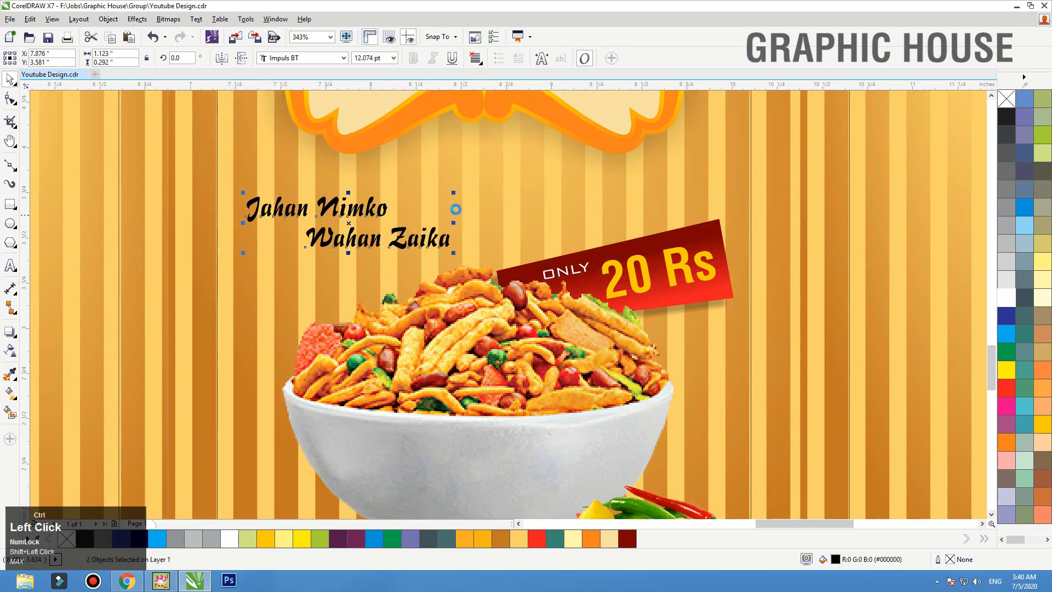
pyautogui.hotkey('ctrl', 'g')
pyautogui.moveTo(453, 193); pyautogui.dragTo(498, 179)
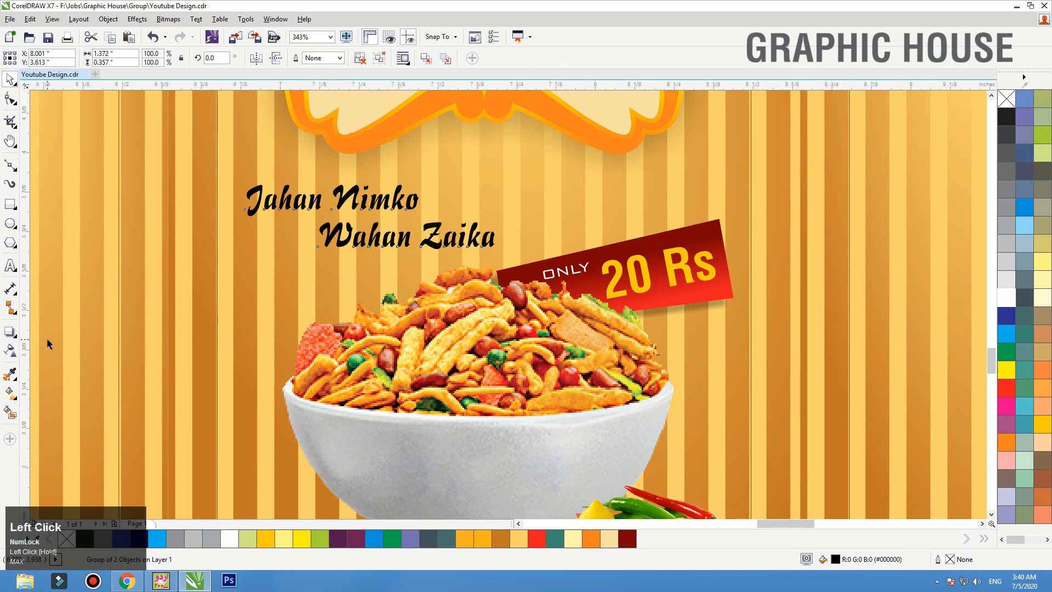
# Give the slogan group a white 2 pt outline behind the fill, with rounded corners and line caps.
pyautogui.hotkey('shift', 'F2')
pyautogui.press('F12')
pyautogui.press('Return')
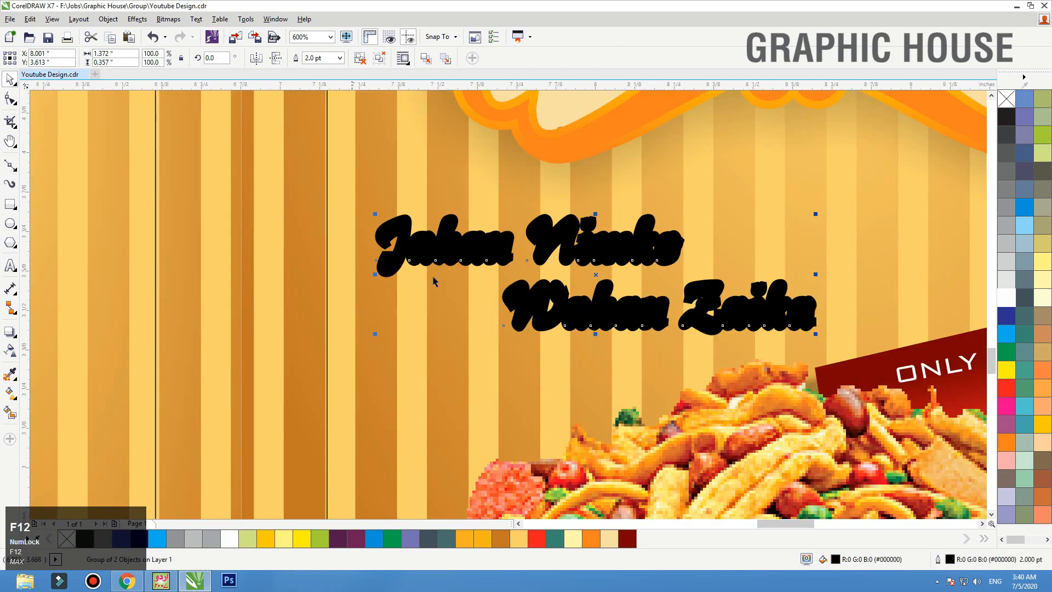
pyautogui.press('F12')
pyautogui.click(548, 369)
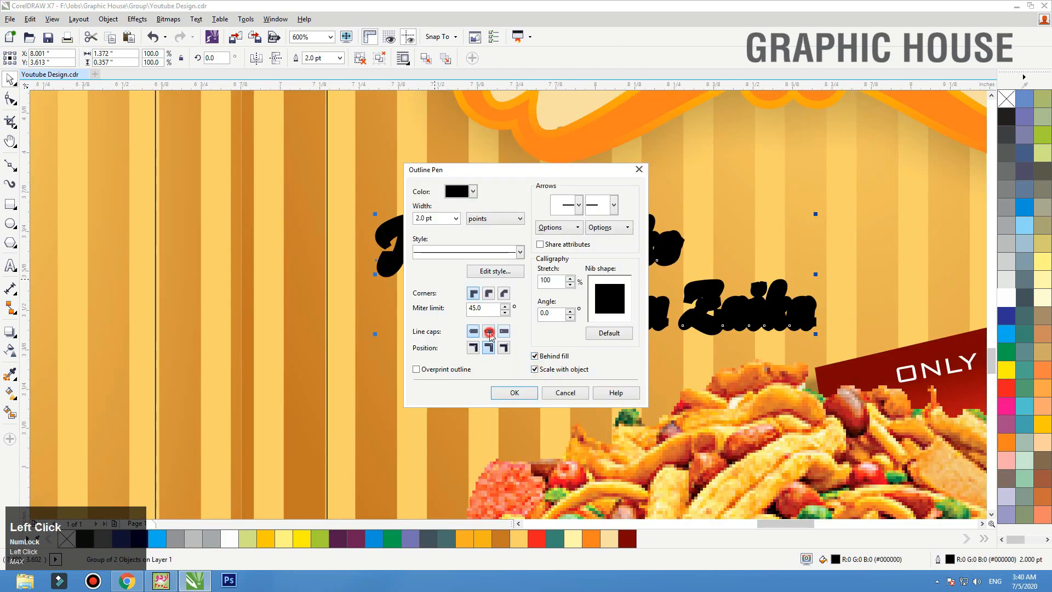
pyautogui.click(490, 332)
pyautogui.click(503, 293)
pyautogui.click(514, 393)
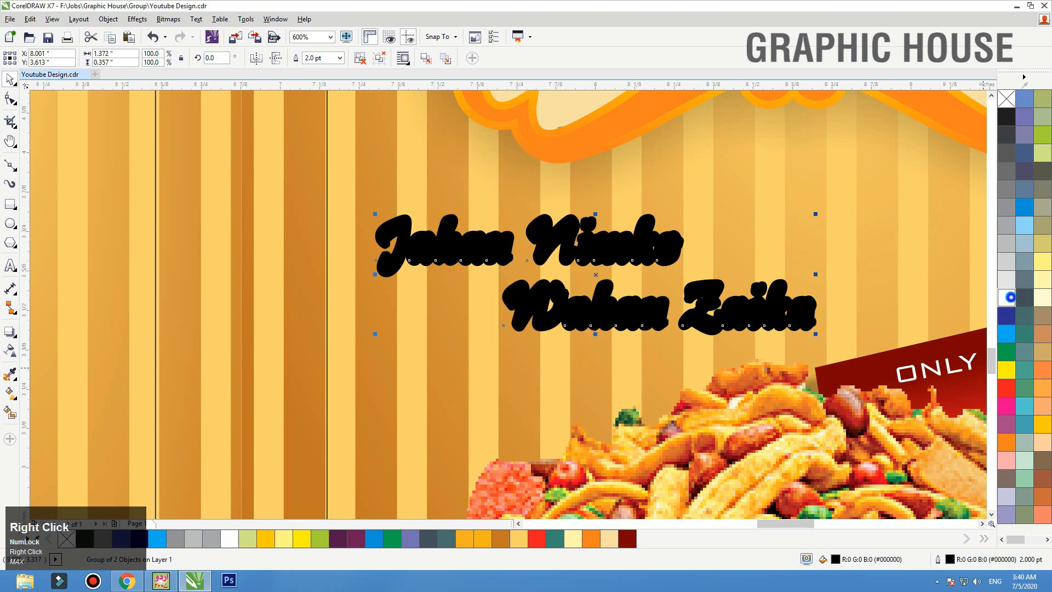
pyautogui.rightClick(1011, 297)
# Move the light yellow and brown colour swatches next to the pouch artwork.
pyautogui.press('F3')
pyautogui.press('F3')
pyautogui.press('F3')
pyautogui.press('F2')
pyautogui.moveTo(766, 277); pyautogui.dragTo(226, 389)
pyautogui.click(175, 280)
pyautogui.keyDown('shift'); pyautogui.click(162, 221); pyautogui.keyUp('shift')
pyautogui.moveTo(165, 221); pyautogui.dragTo(519, 267)
# Sample the light yellow swatch and apply that colour to the outlines of both slogan lines.
pyautogui.press('F2')
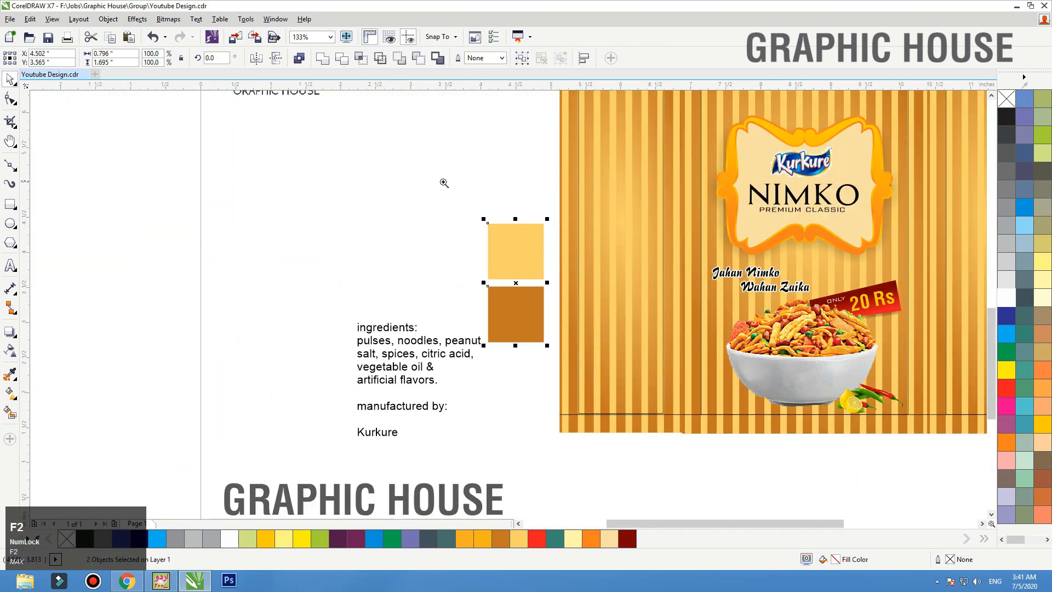
pyautogui.moveTo(458, 198); pyautogui.dragTo(934, 376)
pyautogui.click(11, 352)
pyautogui.press('space')
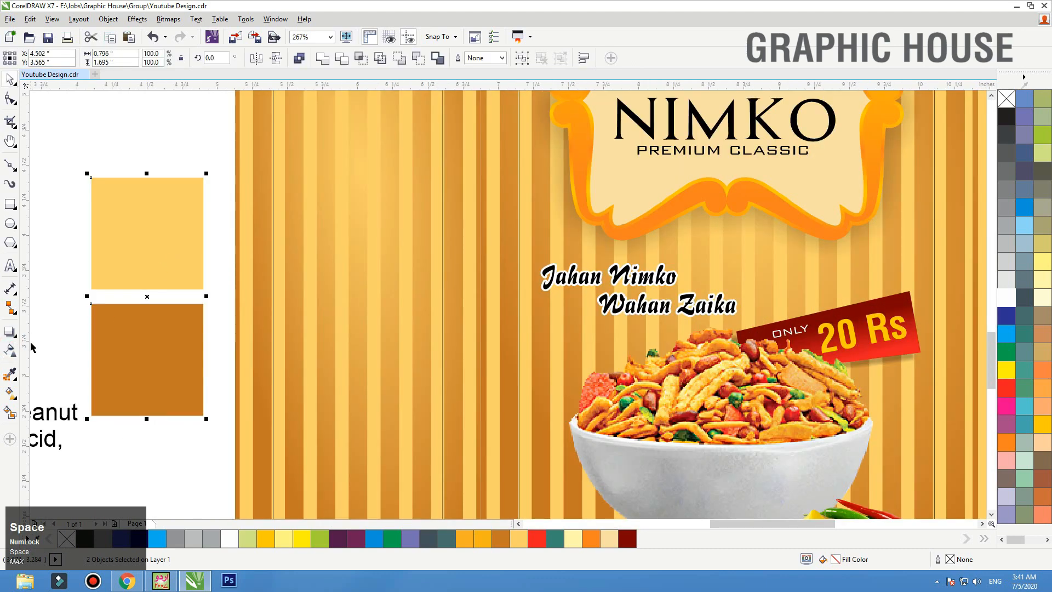
pyautogui.click(10, 373)
pyautogui.click(146, 282)
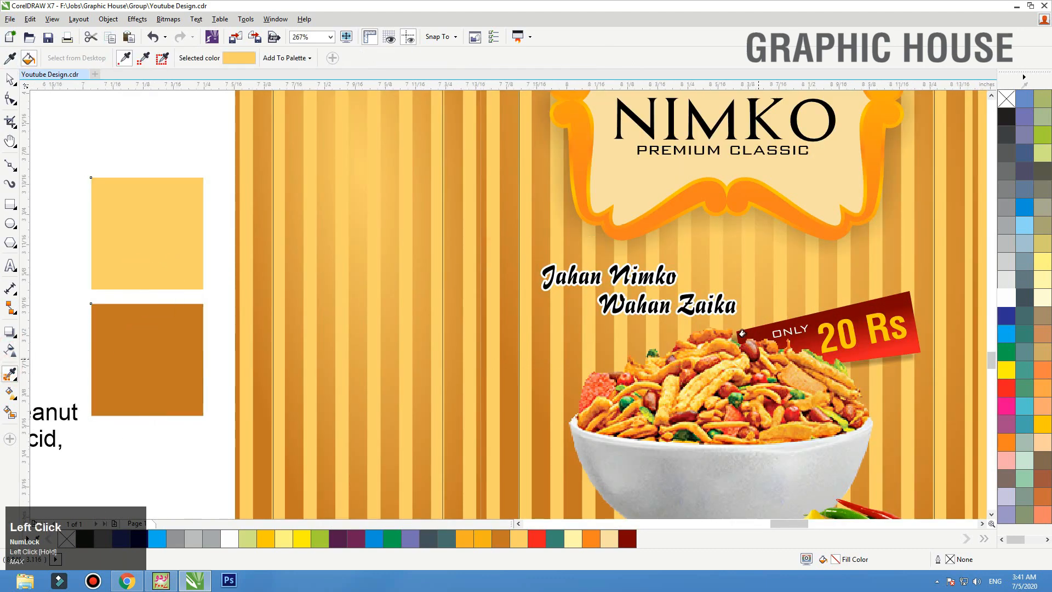
pyautogui.scroll(3, 670, 295)
pyautogui.click(676, 217)
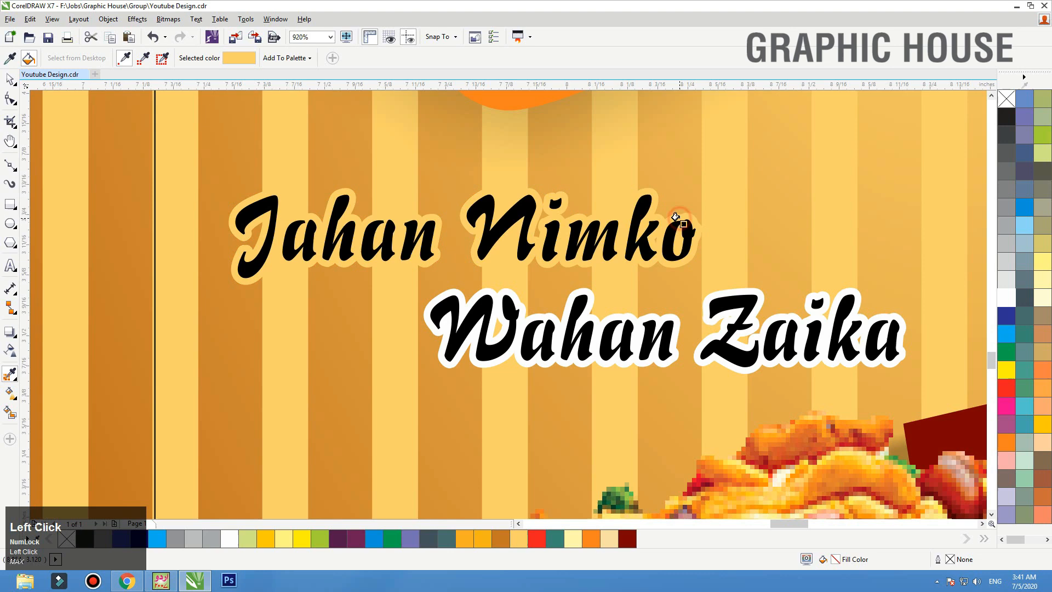
pyautogui.click(654, 317)
pyautogui.press('space')
pyautogui.moveTo(647, 339); pyautogui.dragTo(634, 337)
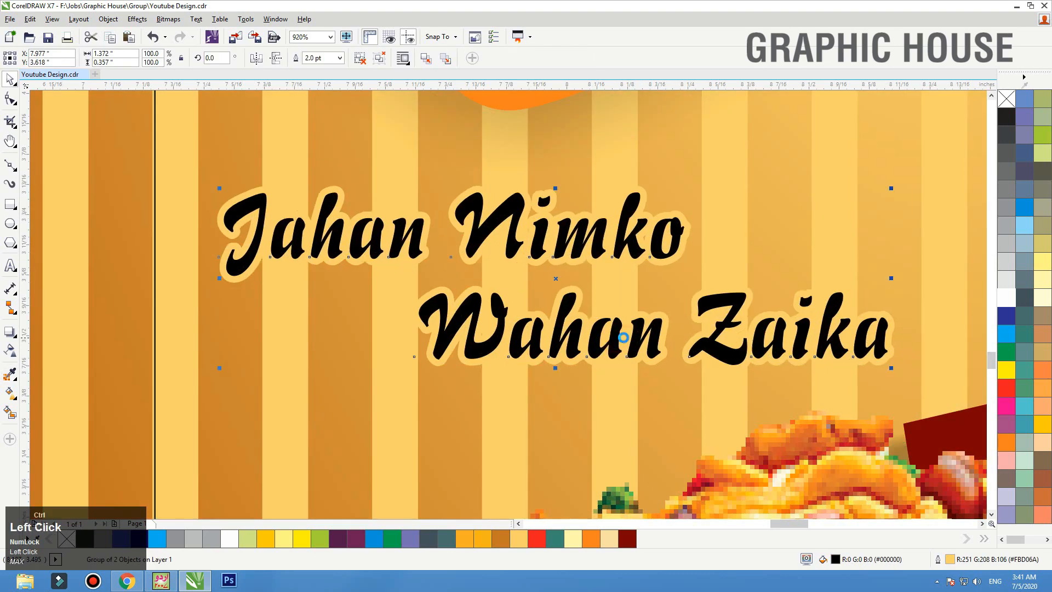
pyautogui.hotkey('ctrl', 'z')
# Reduce the slogan group's outline width to 1.5 pt and shift the group slightly to the right.
pyautogui.scroll(-2, 556, 305)
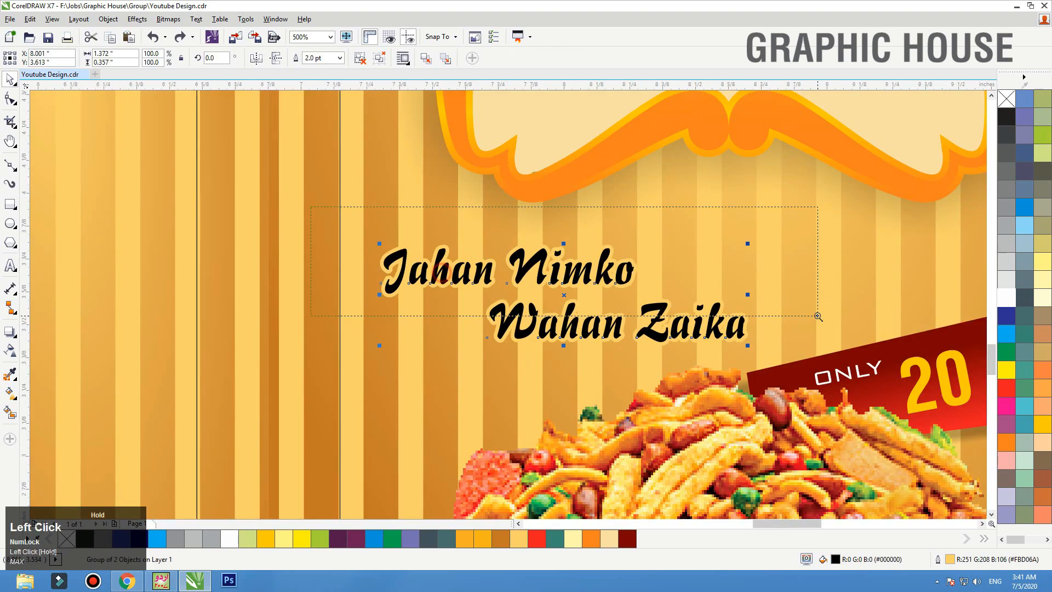
pyautogui.scroll(2, 619, 166)
pyautogui.scroll(-2, 620, 166)
pyautogui.hotkey('alt', 'w')
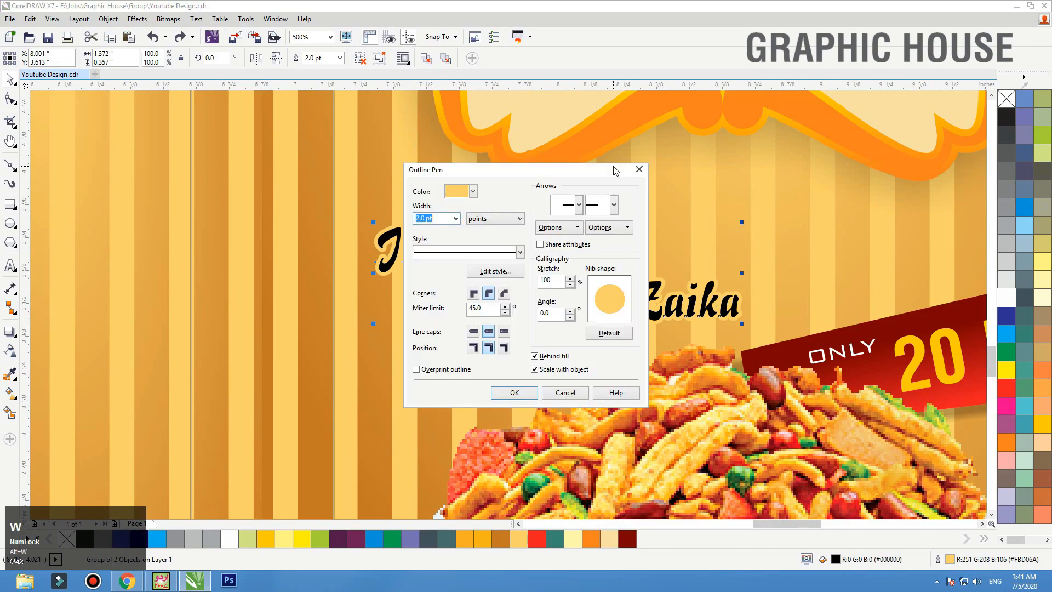
pyautogui.write('1')
pyautogui.press('Return')
pyautogui.moveTo(574, 248); pyautogui.dragTo(578, 249)
pyautogui.hotkey('alt', 'w')
pyautogui.write('1.5')
pyautogui.press('Return')
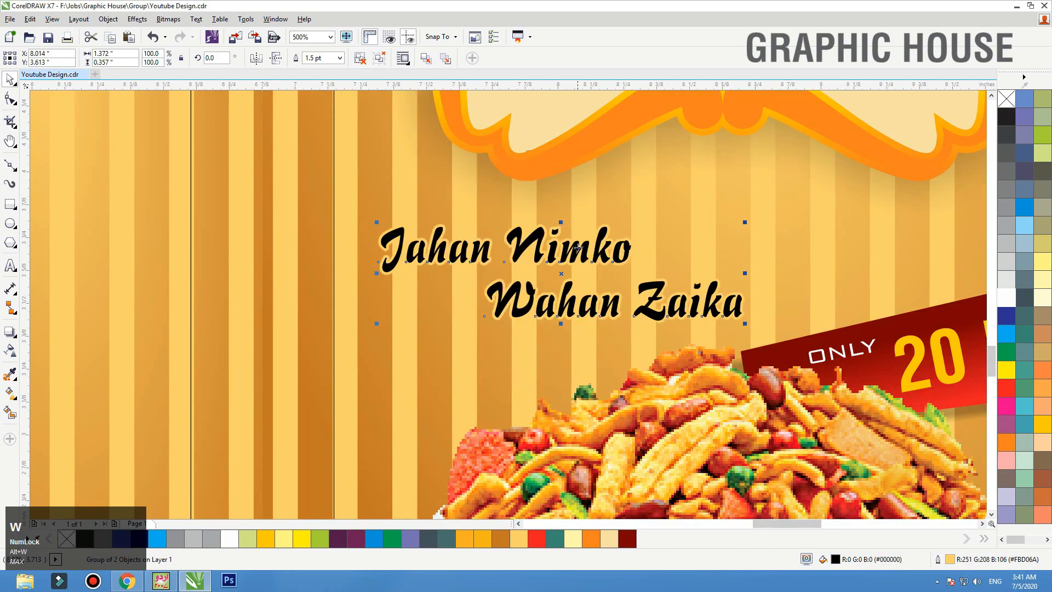
# Add a drop shadow to the slogan with opacity 44 and feather 5, and break the shadow apart from the text.
pyautogui.click(10, 334)
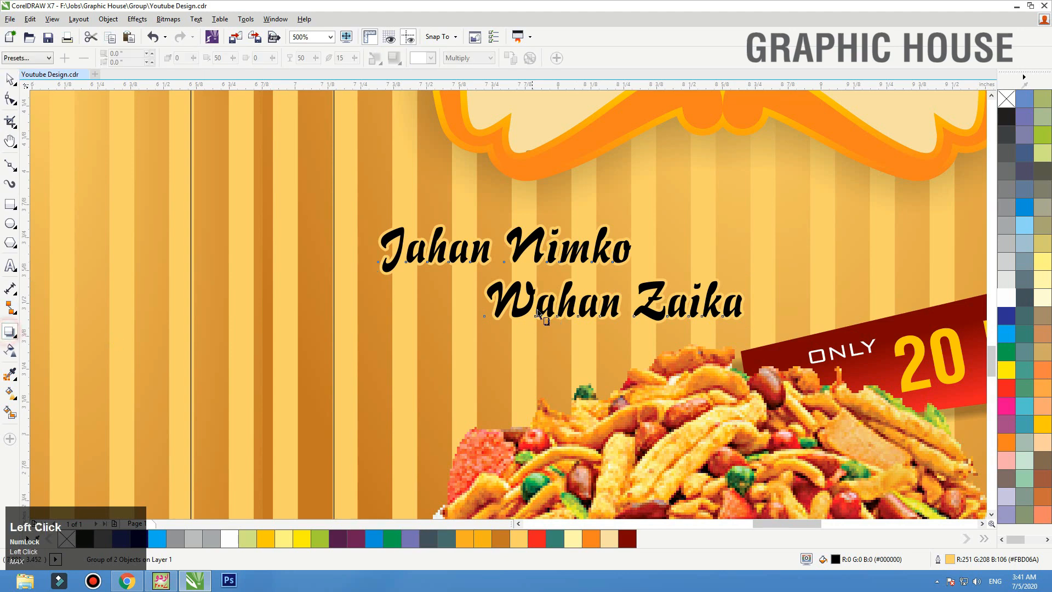
pyautogui.moveTo(561, 273); pyautogui.dragTo(553, 315)
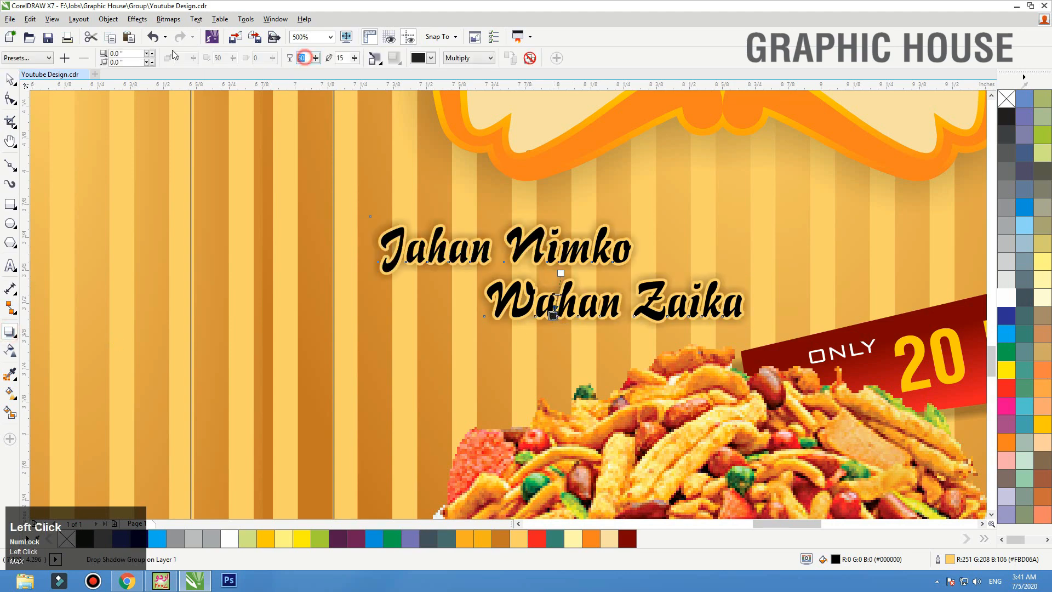
pyautogui.write('44')
pyautogui.press('Tab')
pyautogui.write('5')
pyautogui.press('Return')
pyautogui.press('space')
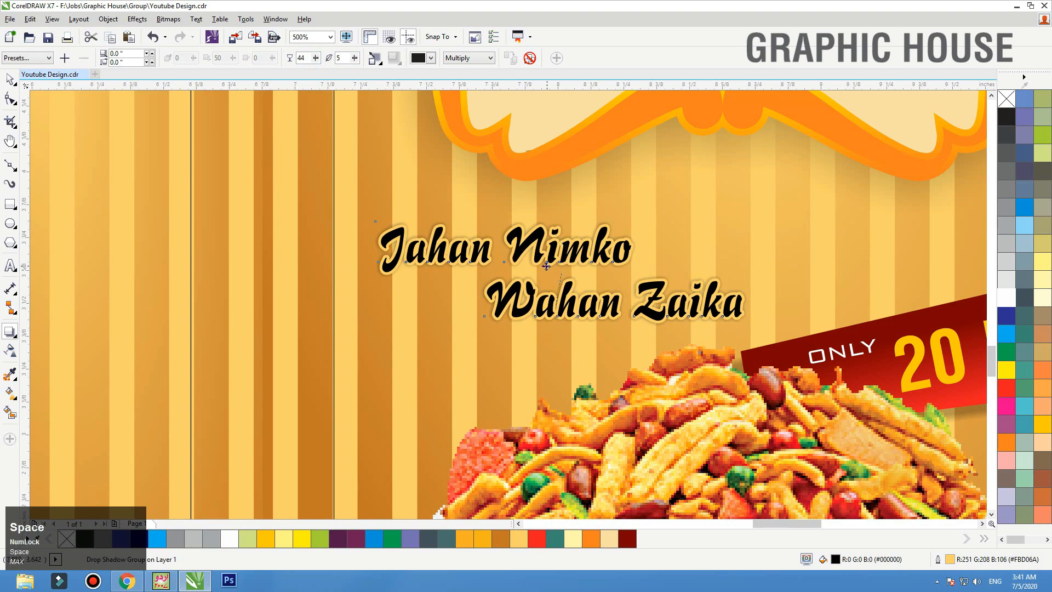
pyautogui.click(444, 232)
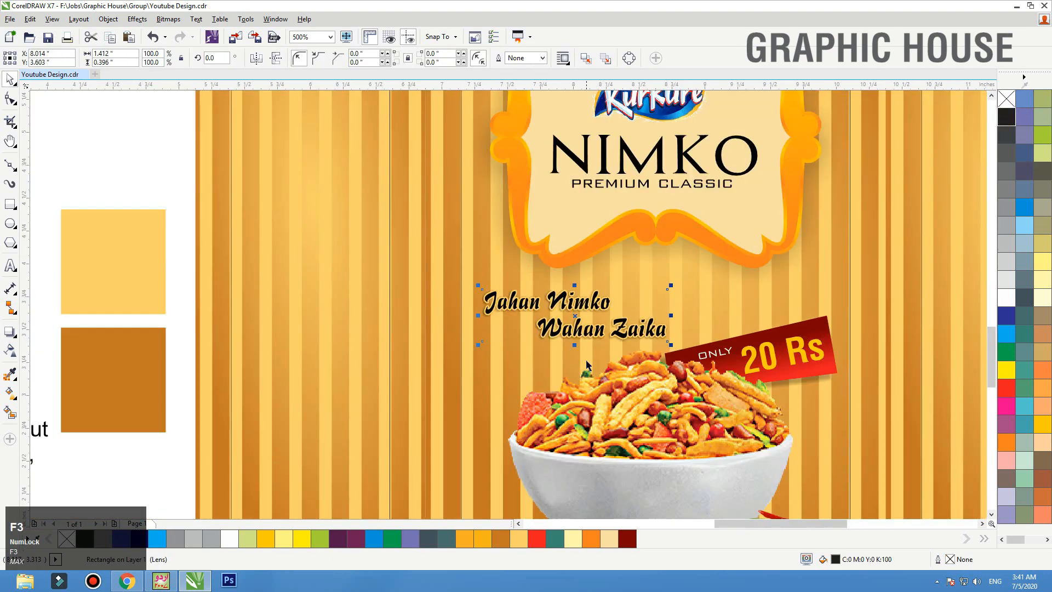
# Move the light yellow and brown colour swatches away from the pouch to the empty area above the ingredients text.
pyautogui.scroll(-4, 587, 359)
pyautogui.click(248, 251)
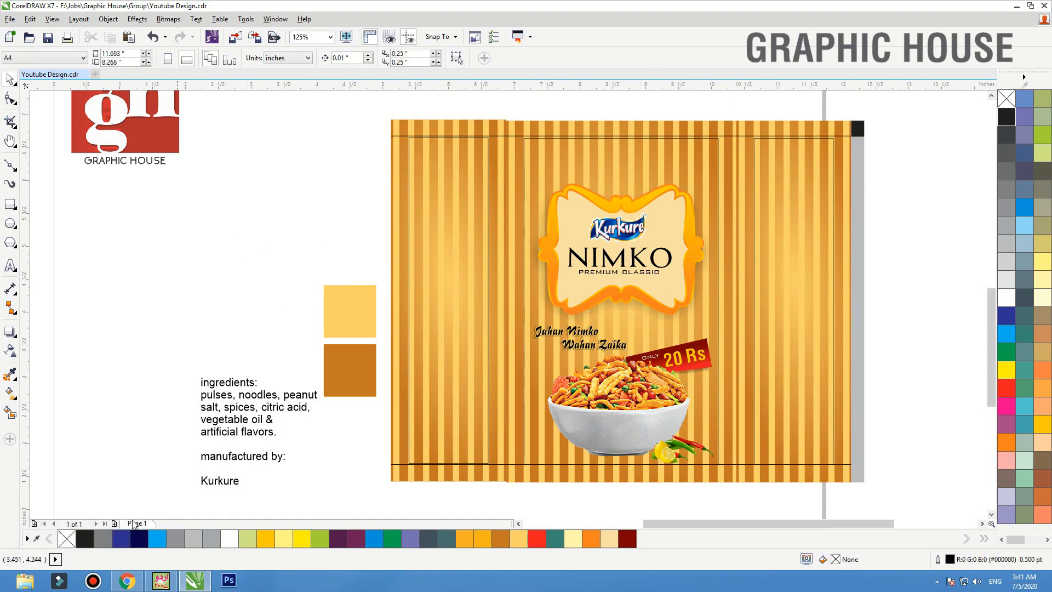
pyautogui.click(236, 417)
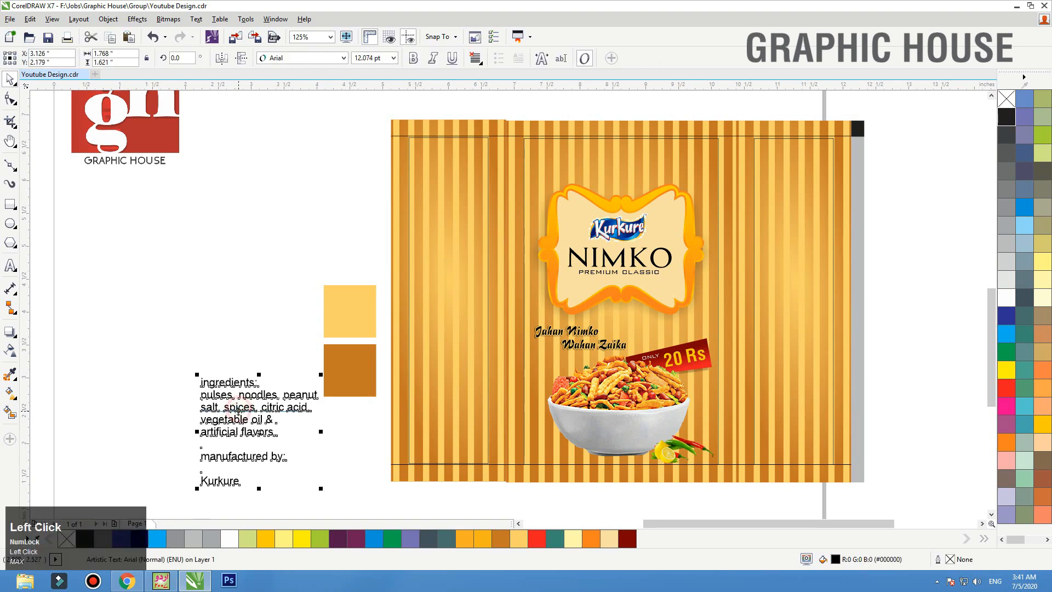
pyautogui.click(338, 357)
pyautogui.click(343, 331)
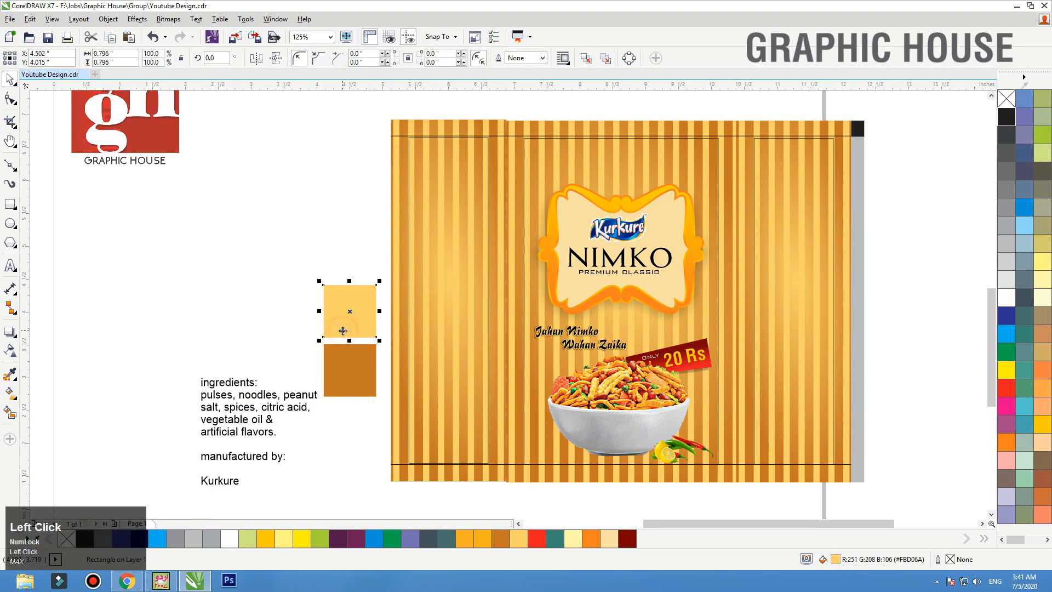
pyautogui.moveTo(432, 230); pyautogui.dragTo(400, 240)
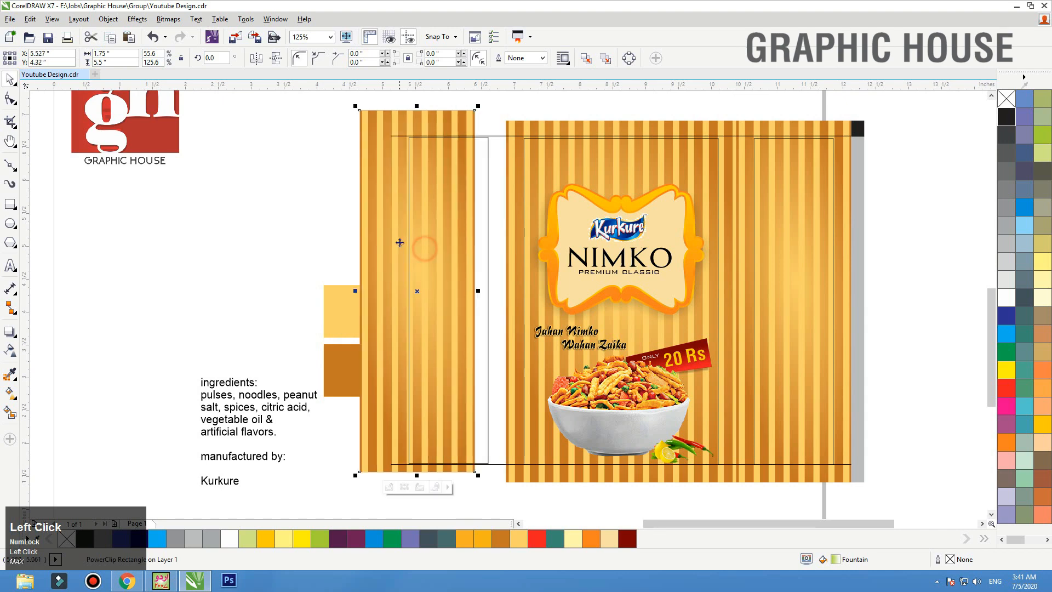
pyautogui.hotkey('ctrl', 'z')
pyautogui.click(338, 159)
pyautogui.click(338, 292)
pyautogui.keyDown('shift'); pyautogui.click(336, 364); pyautogui.keyUp('shift')
pyautogui.moveTo(336, 364); pyautogui.dragTo(287, 318)
# Move the lemon and chillies together off the bowl onto the side panel at its right.
pyautogui.click(631, 411)
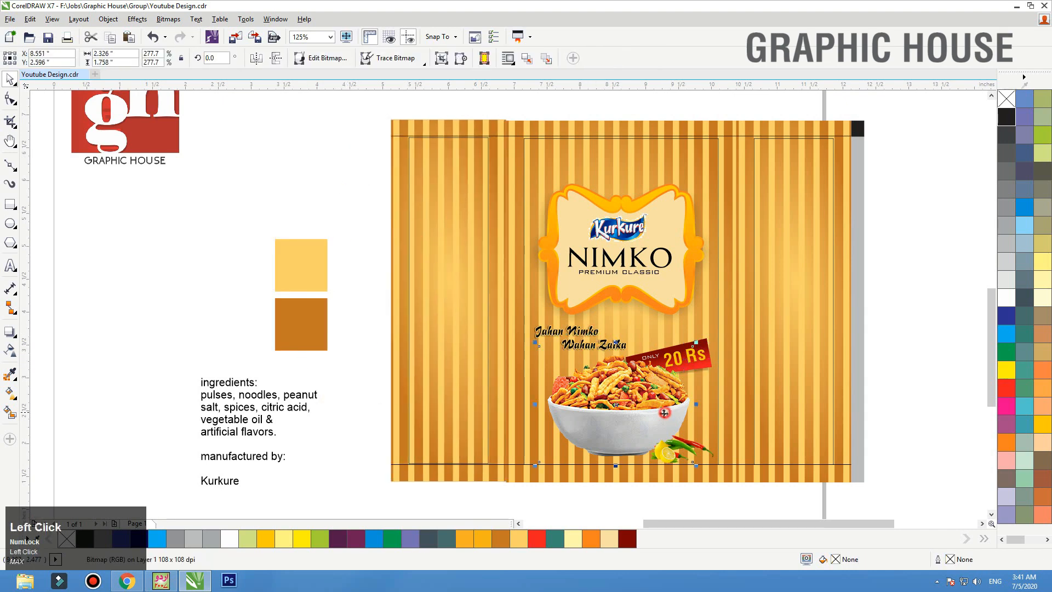
pyautogui.scroll(3, 701, 480)
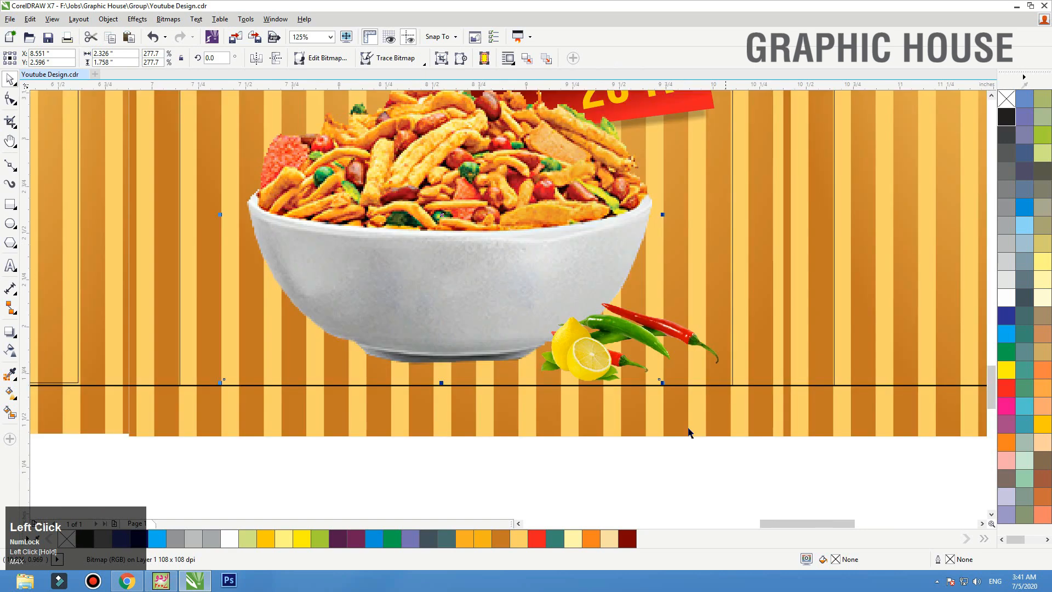
pyautogui.click(598, 357)
pyautogui.keyDown('shift'); pyautogui.click(724, 324); pyautogui.keyUp('shift')
pyautogui.moveTo(653, 334); pyautogui.dragTo(914, 320)
# Add a drop shadow to the bowl with opacity 44 and feather 5, and break the shadow apart from the bowl.
pyautogui.click(505, 323)
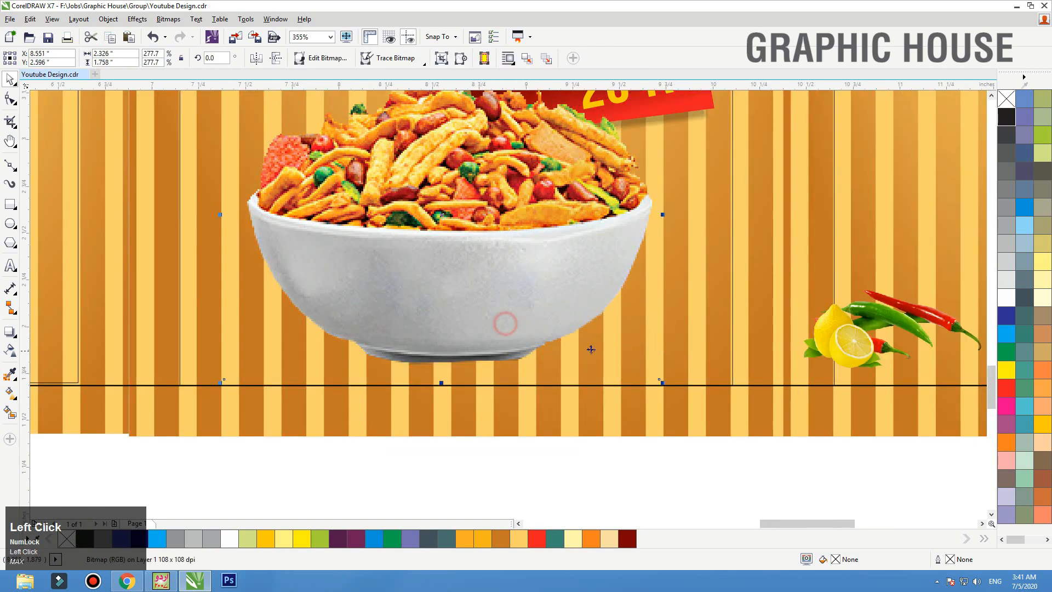
pyautogui.click(10, 333)
pyautogui.moveTo(441, 378); pyautogui.dragTo(403, 174)
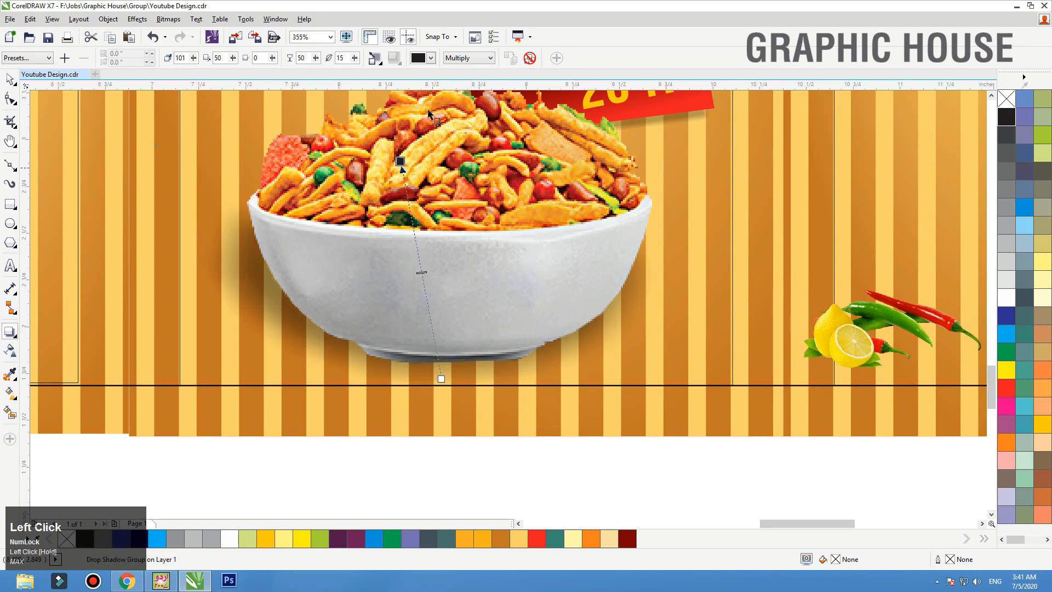
pyautogui.click(308, 58)
pyautogui.press('Tab')
pyautogui.write('5')
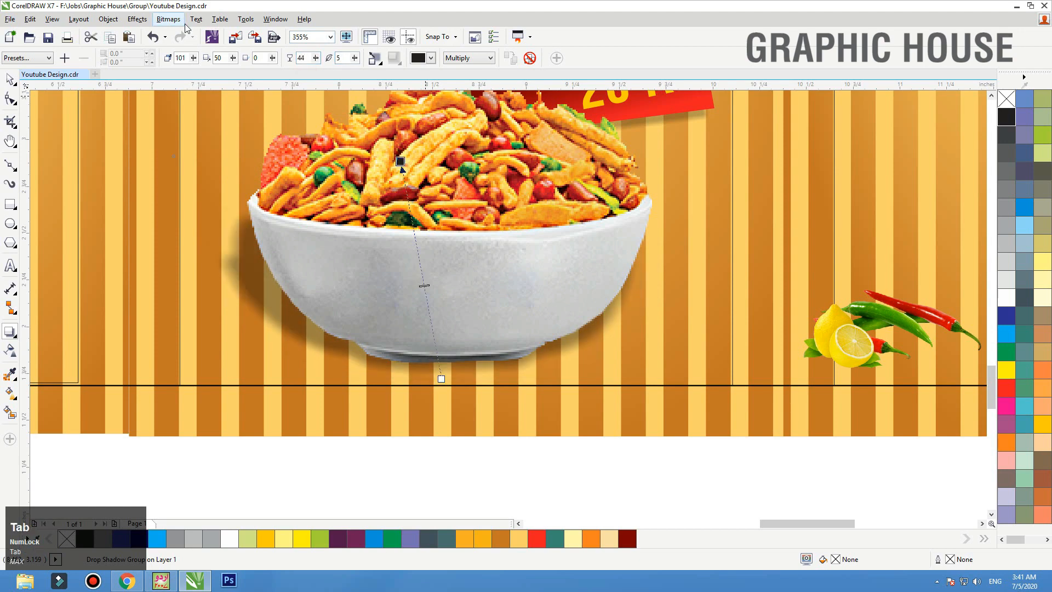
pyautogui.press('space')
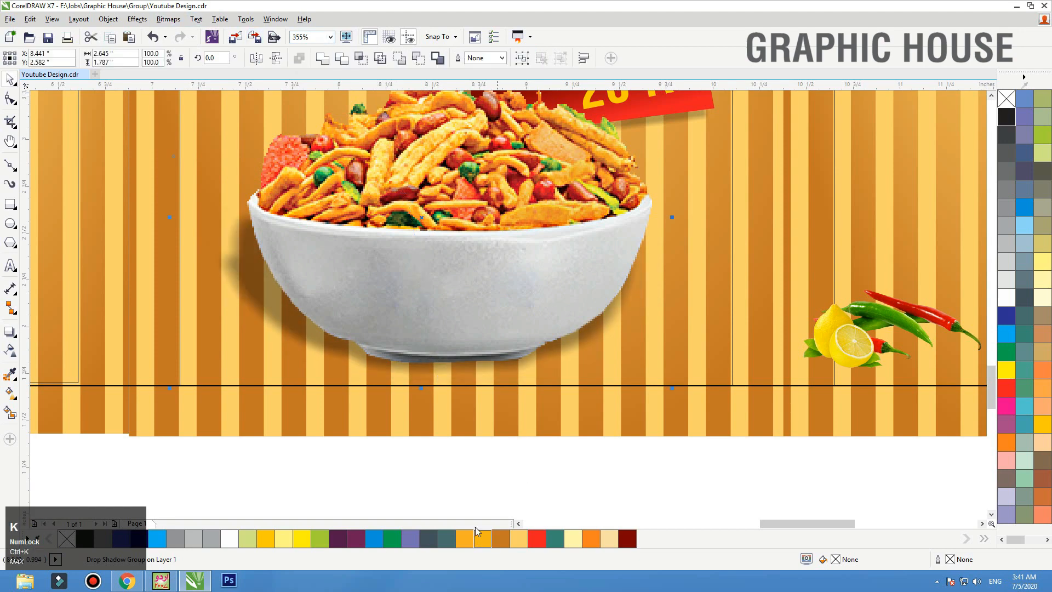
pyautogui.click(444, 486)
# Move the bowl slightly up and shift its separated shadow up to match.
pyautogui.moveTo(269, 328); pyautogui.dragTo(268, 321)
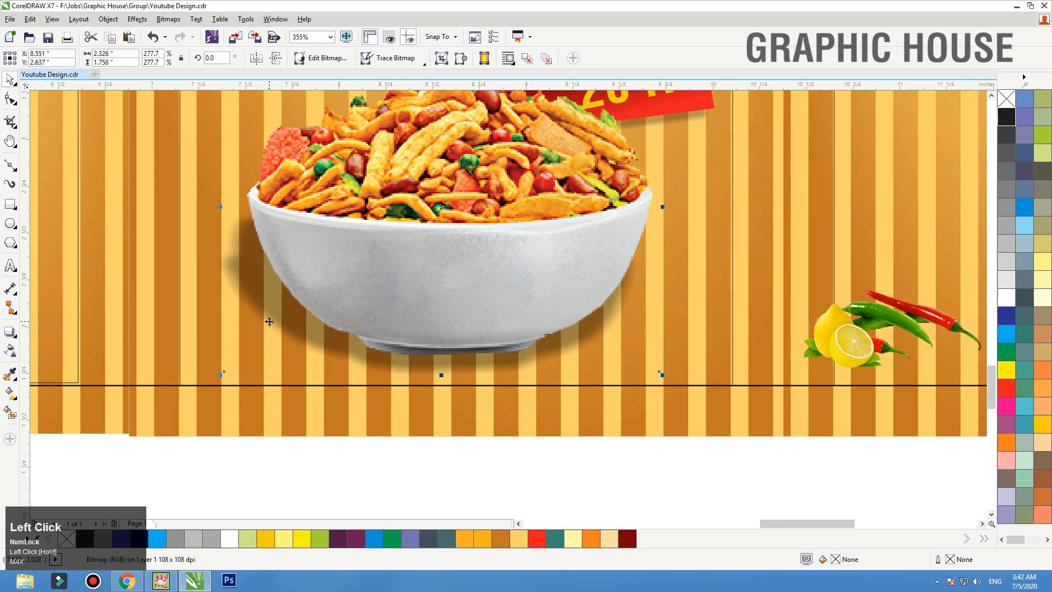
pyautogui.click(206, 273)
pyautogui.moveTo(206, 274); pyautogui.dragTo(206, 266)
pyautogui.press('F3')
pyautogui.click(324, 423)
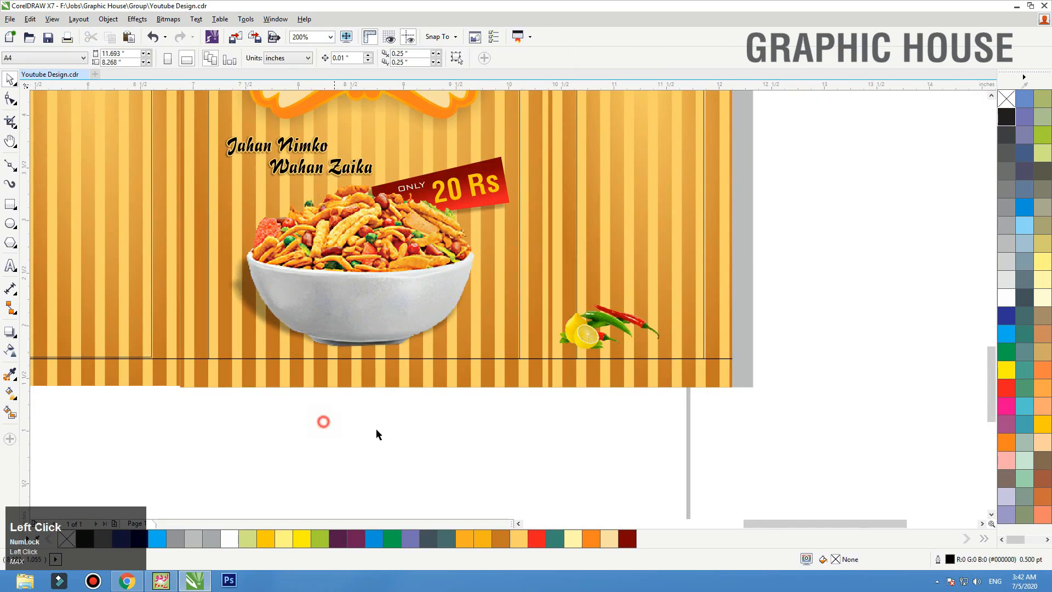
# Place the lemon back at the bowl's lower right edge, enlarge it and shift it slightly left over the base.
pyautogui.press('F3')
pyautogui.press('F2')
pyautogui.moveTo(716, 434); pyautogui.dragTo(336, 176)
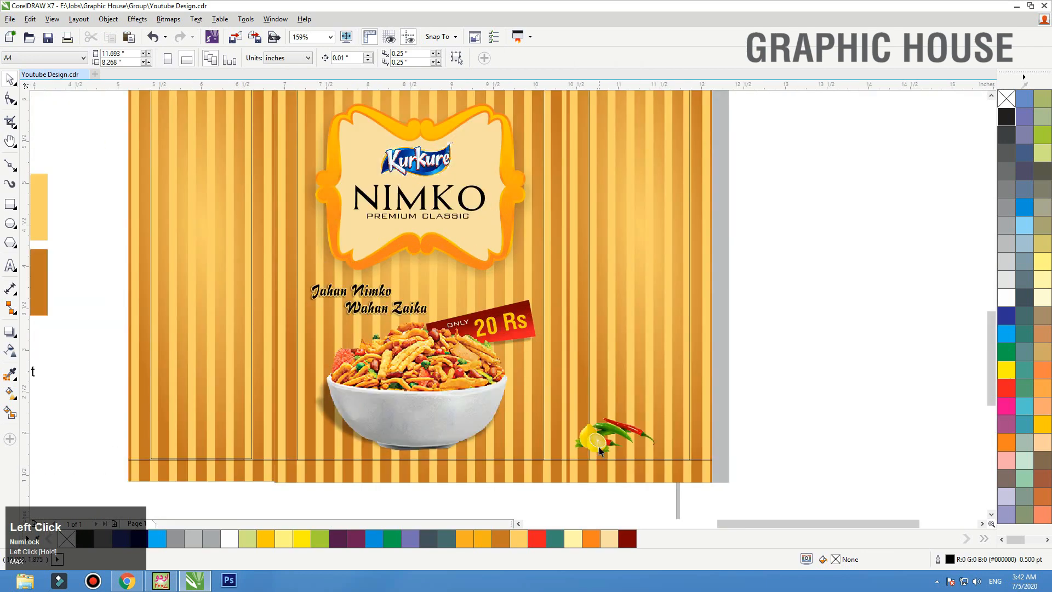
pyautogui.click(495, 441)
pyautogui.scroll(3, 559, 441)
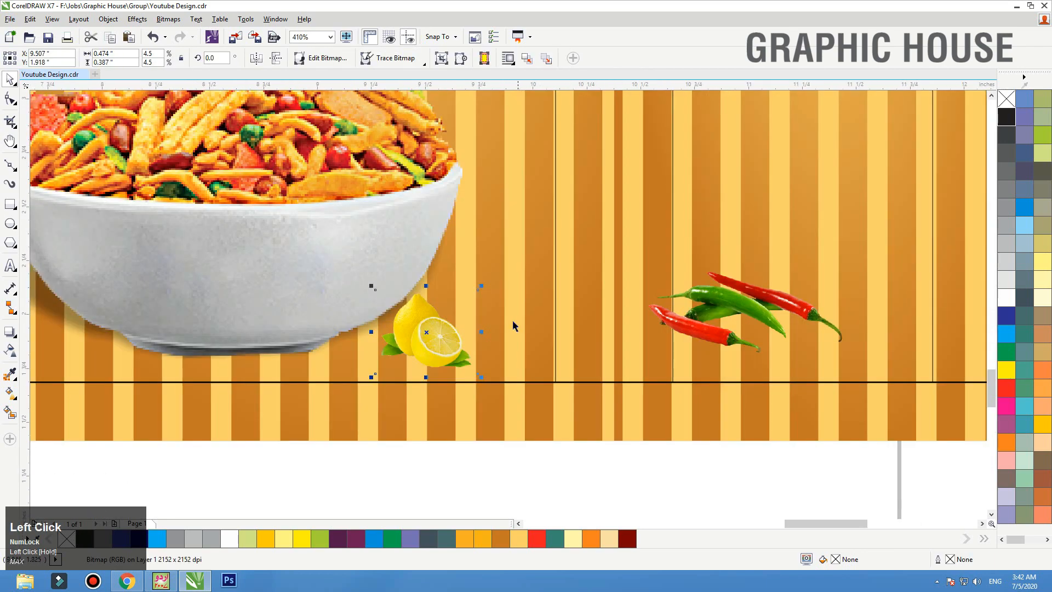
pyautogui.moveTo(480, 287); pyautogui.dragTo(519, 250)
pyautogui.moveTo(450, 333); pyautogui.dragTo(396, 339)
# Place the chillies beside the lemon so they show from behind it, and adjust the position of the garnish.
pyautogui.moveTo(675, 341); pyautogui.dragTo(359, 336)
pyautogui.click(500, 317)
pyautogui.moveTo(500, 316); pyautogui.dragTo(432, 317)
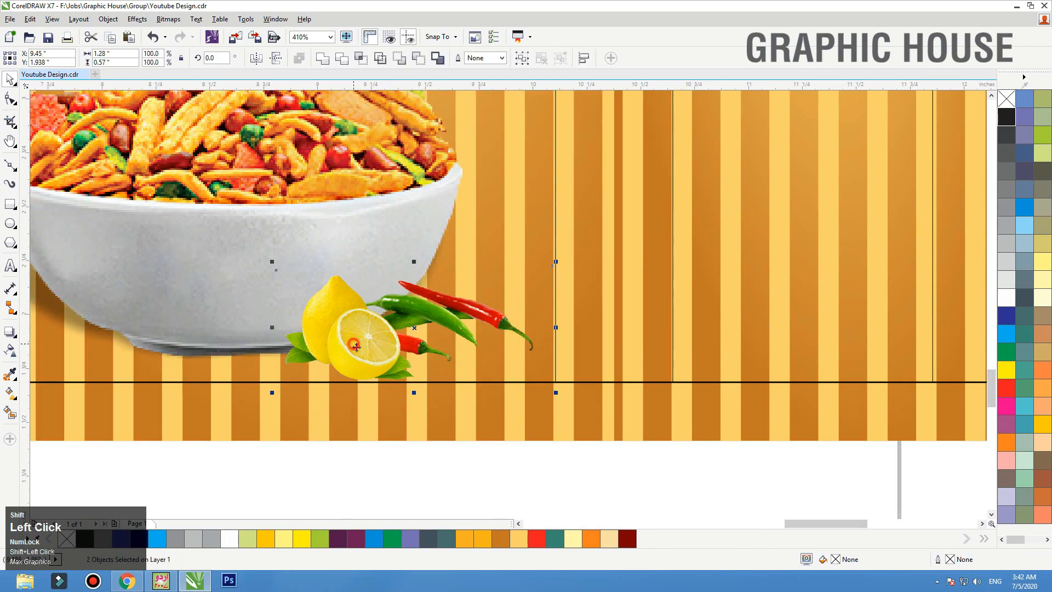
pyautogui.moveTo(470, 317); pyautogui.dragTo(473, 317)
# Give the front panel's thin frame rectangle a red outline 3 points wide.
pyautogui.keyDown('shift'); pyautogui.click(488, 439); pyautogui.keyUp('shift')
pyautogui.hotkey('shift', 'F2')
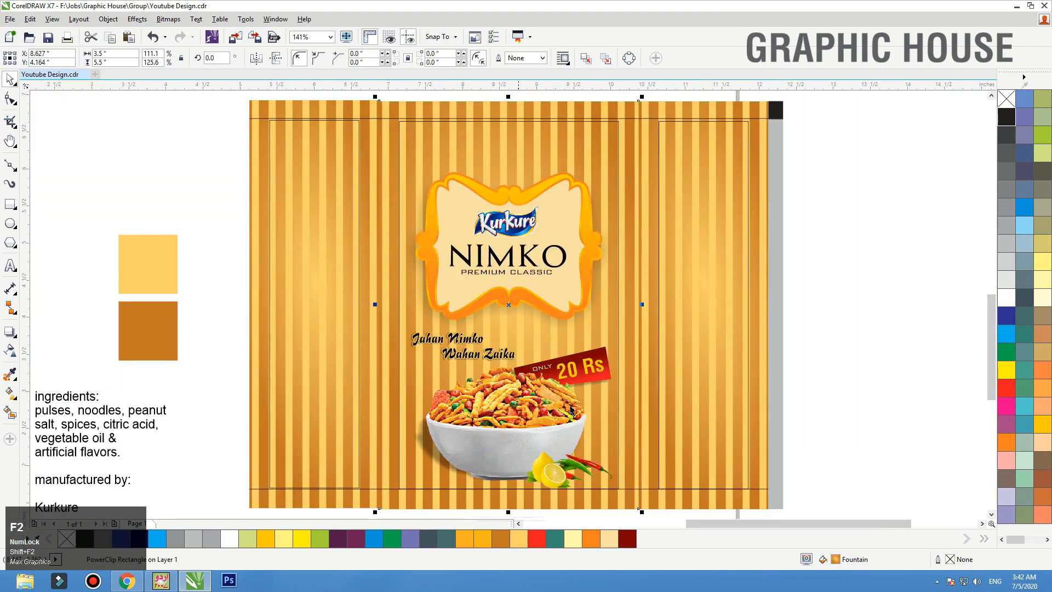
pyautogui.click(617, 132)
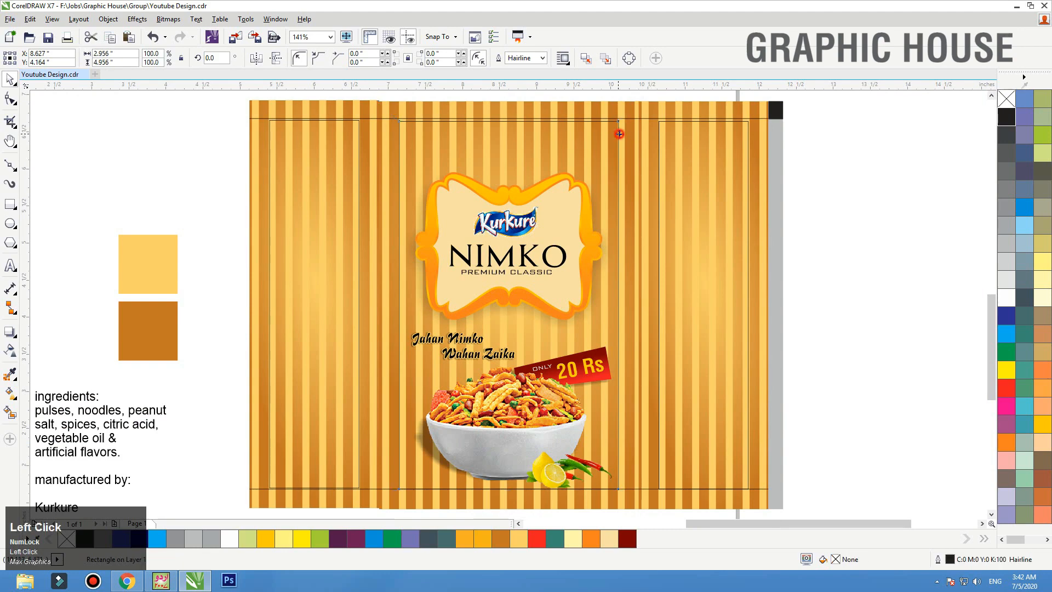
pyautogui.hotkey('ctrl', 'z')
pyautogui.rightClick(1012, 393)
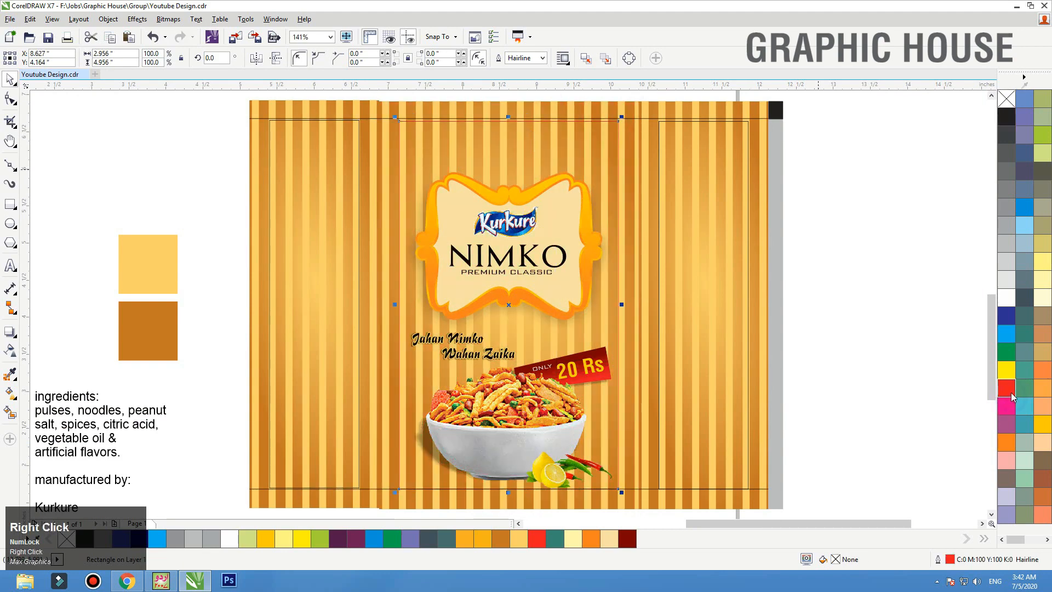
pyautogui.hotkey('alt', 'w')
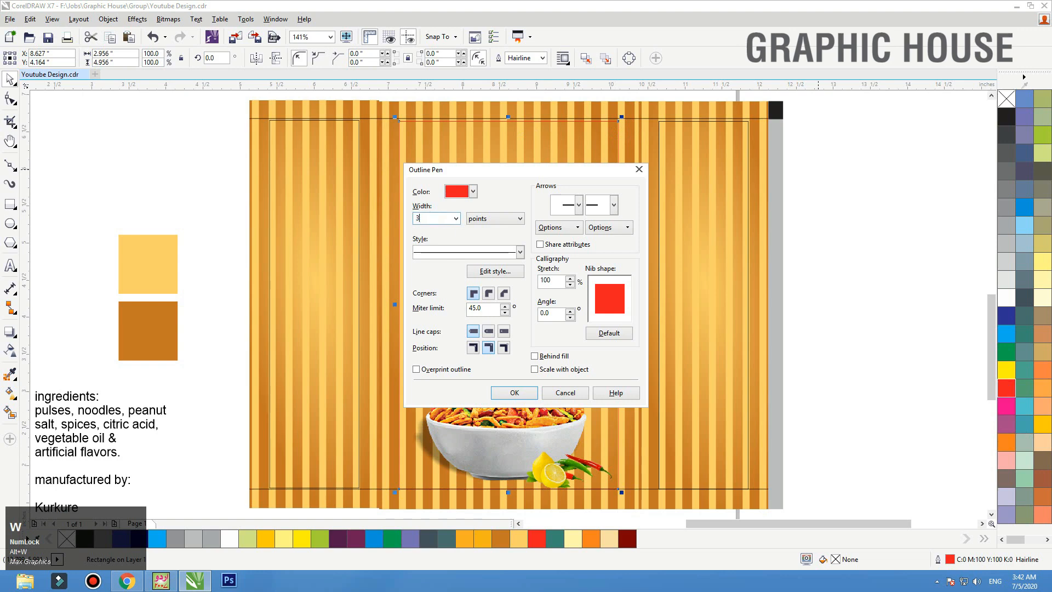
pyautogui.press('Return')
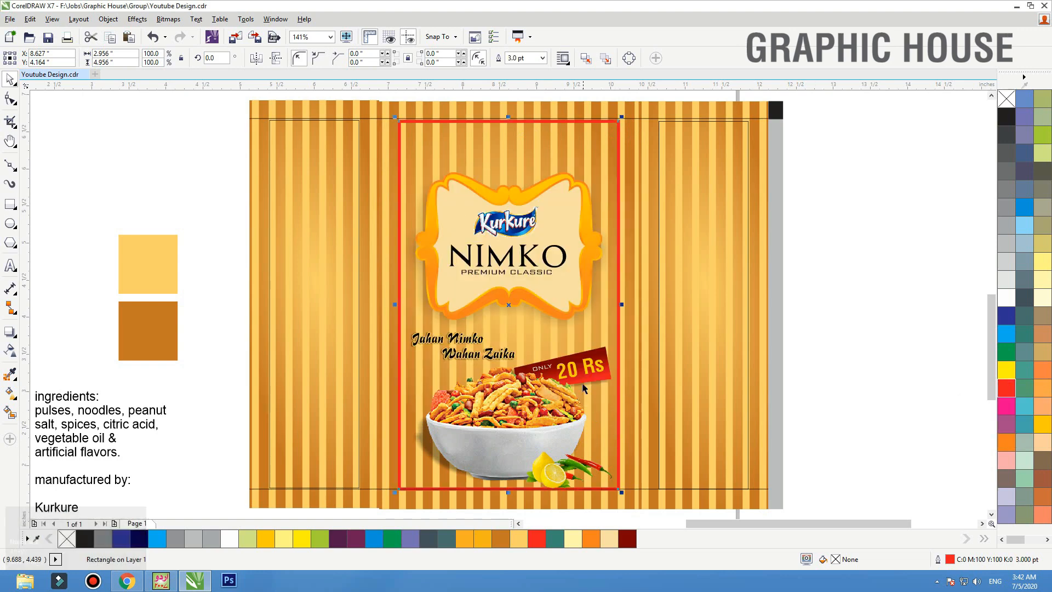
pyautogui.click(202, 366)
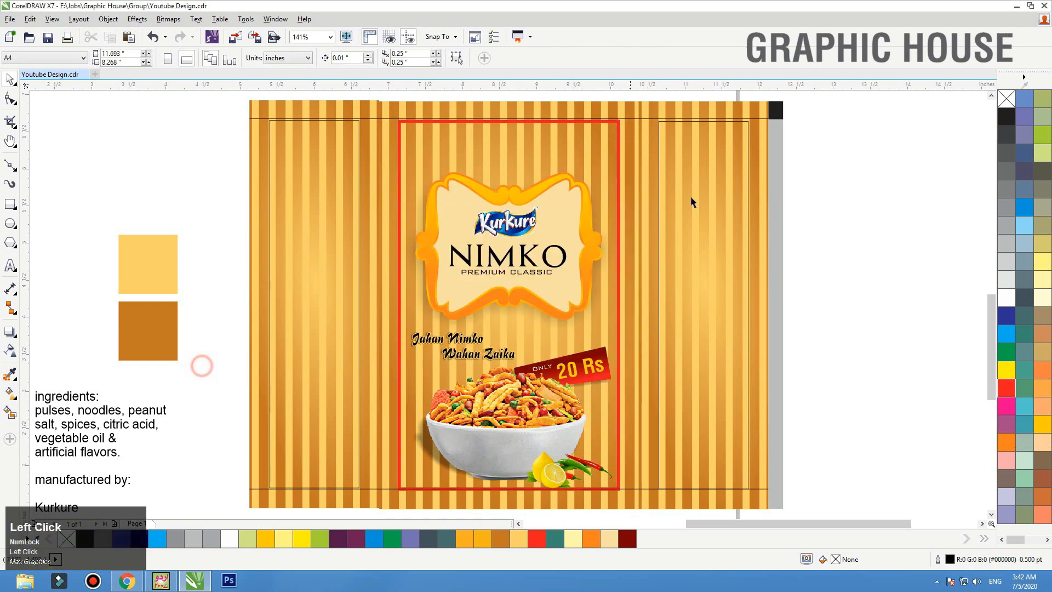
# Shift the front slogan with its shadow slightly right and up, further inside the red frame.
pyautogui.click(503, 227)
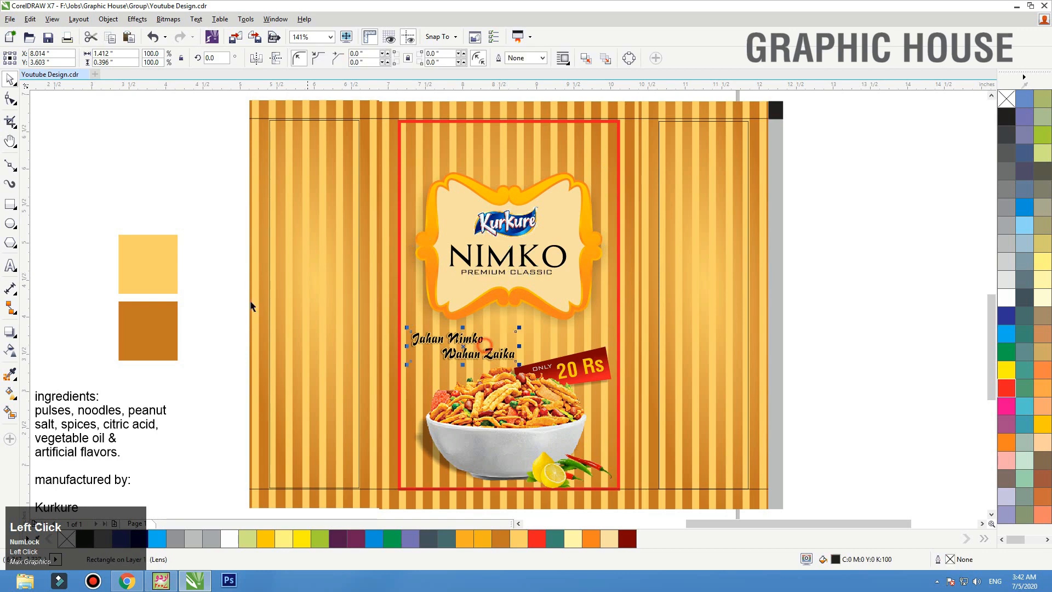
pyautogui.moveTo(226, 287); pyautogui.dragTo(500, 349)
pyautogui.click(834, 206)
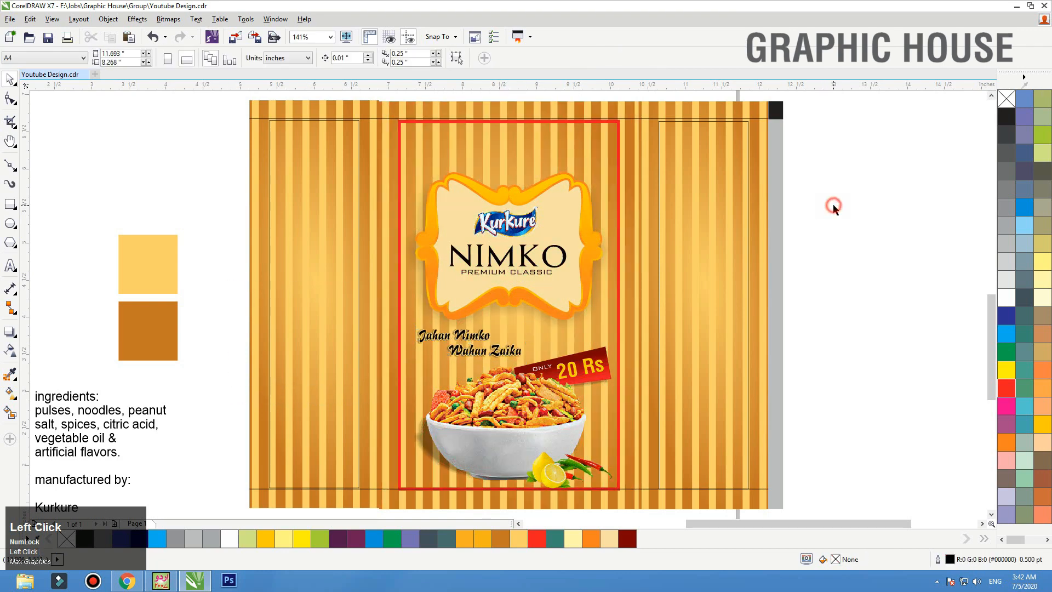
# Group the front label and place scaled-down copies of it at the upper end of both side panels.
pyautogui.moveTo(199, 117); pyautogui.dragTo(643, 336)
pyautogui.hotkey('ctrl', 'g')
pyautogui.moveTo(541, 264); pyautogui.dragTo(742, 233)
pyautogui.rightClick(742, 233)
pyautogui.moveTo(818, 136); pyautogui.dragTo(758, 150)
pyautogui.moveTo(732, 230); pyautogui.dragTo(314, 173)
pyautogui.click(178, 153)
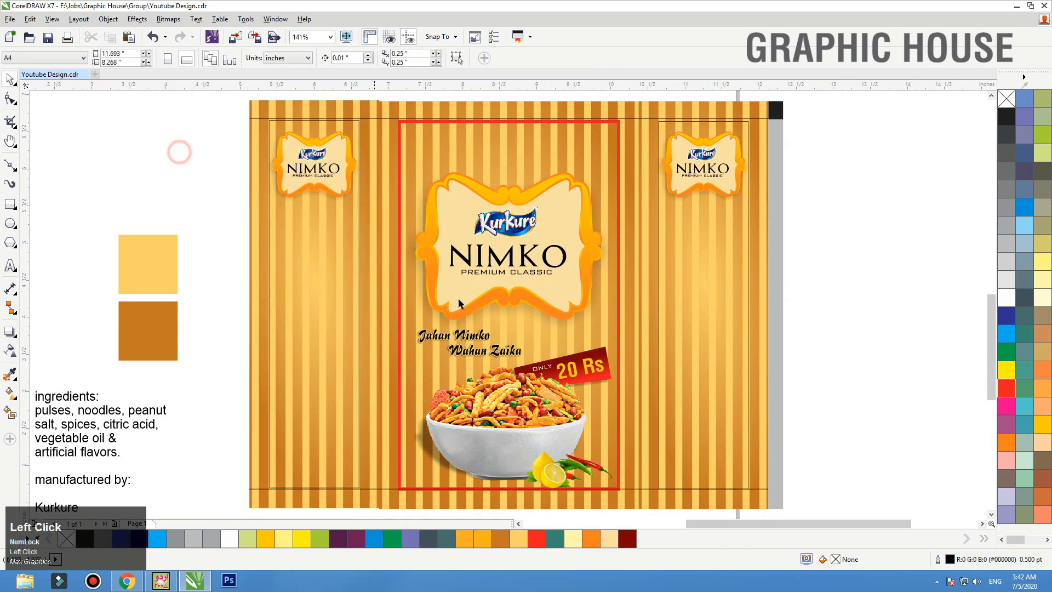
pyautogui.click(494, 350)
pyautogui.moveTo(493, 349); pyautogui.dragTo(486, 336)
pyautogui.hotkey('ctrl', 'z')
pyautogui.keyDown('shift'); pyautogui.click(497, 348); pyautogui.keyUp('shift')
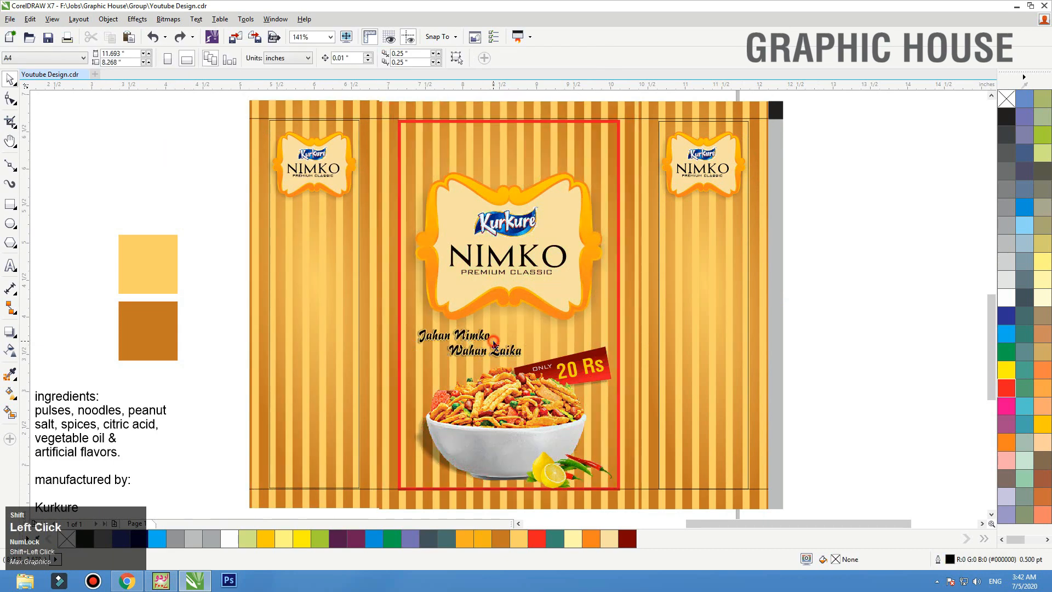
# Place reduced copies of the slogan with its shadow beneath the small labels on both side panels.
pyautogui.click(486, 332)
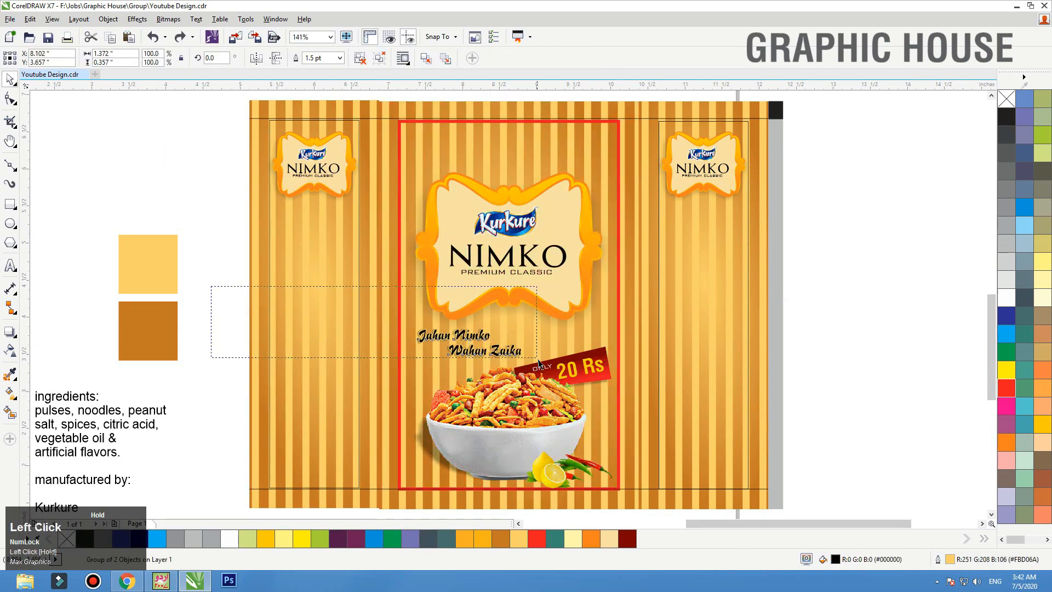
pyautogui.moveTo(488, 351); pyautogui.dragTo(707, 241)
pyautogui.rightClick(731, 238)
pyautogui.moveTo(768, 211); pyautogui.dragTo(311, 230)
pyautogui.rightClick(311, 230)
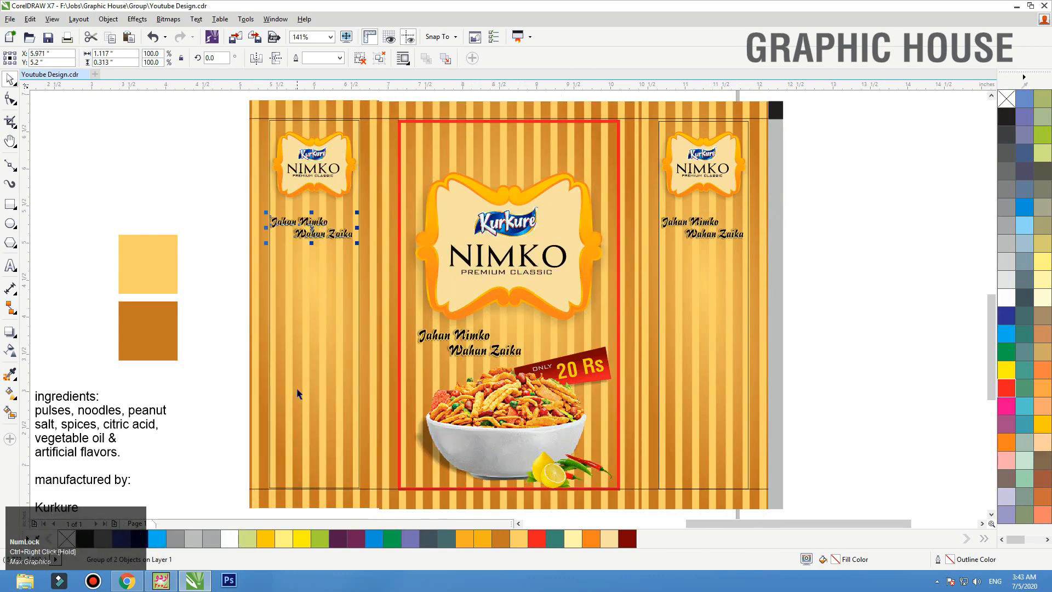
# Move the ingredients text block to the empty area on the right of the pouch.
pyautogui.moveTo(158, 406); pyautogui.dragTo(885, 323)
pyautogui.press('F3')
pyautogui.press('F2')
pyautogui.moveTo(694, 253); pyautogui.dragTo(883, 382)
pyautogui.moveTo(580, 253); pyautogui.dragTo(637, 238)
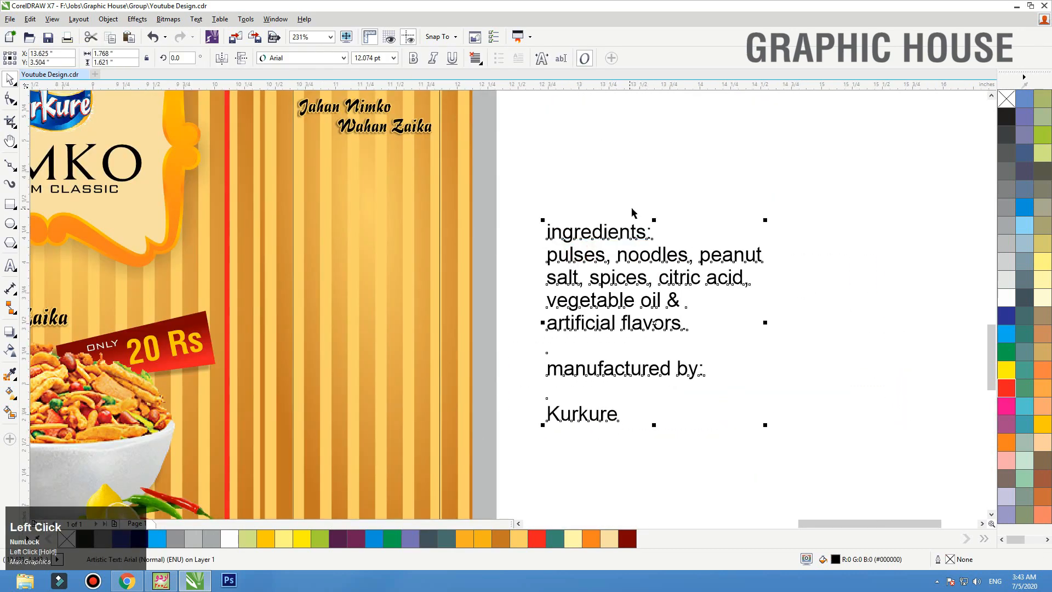
# Draw a rectangle about 1.11 by 2.87 inches below the right side panel's slogan and round its corners to about 0.053 inches.
pyautogui.press('F3')
pyautogui.press('F2')
pyautogui.moveTo(765, 134); pyautogui.dragTo(294, 429)
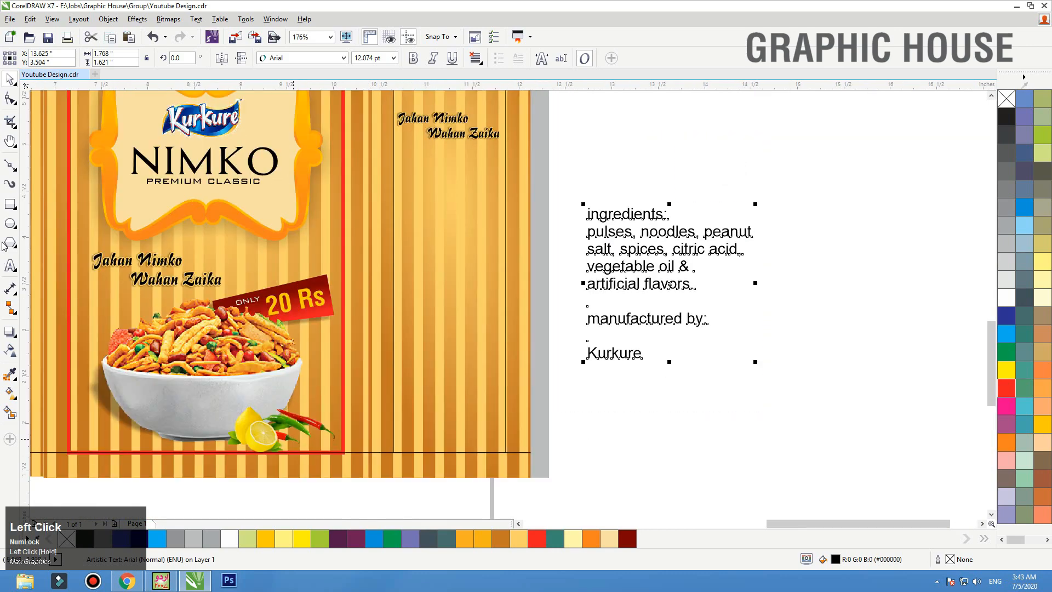
pyautogui.click(10, 206)
pyautogui.moveTo(396, 171); pyautogui.dragTo(504, 433)
pyautogui.press('F10')
pyautogui.press('space')
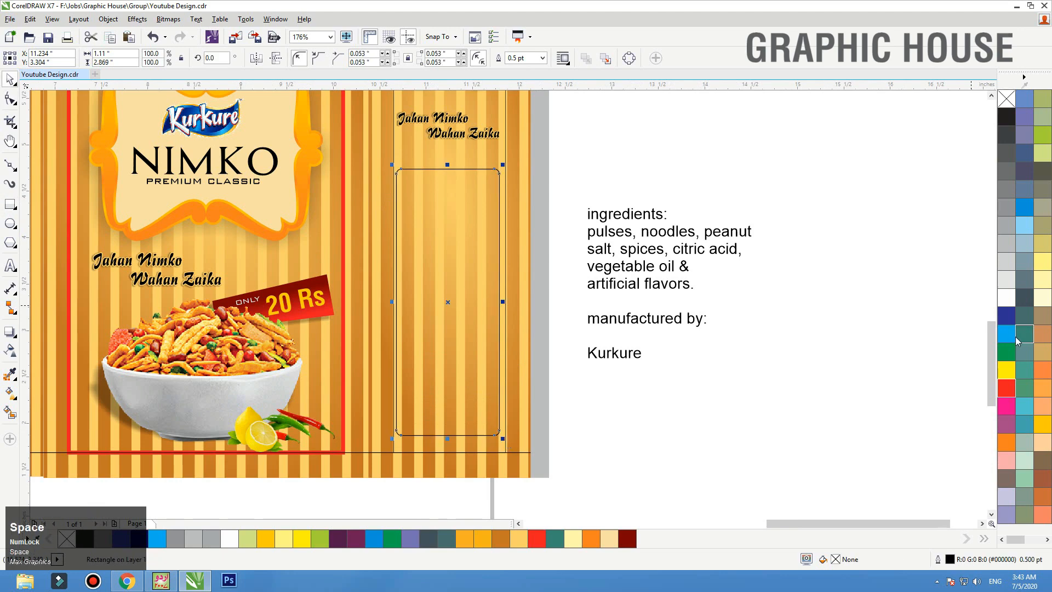
# Fill the rounded rectangle white, remove its outline and move it down to the panel's lower guide line.
pyautogui.click(1008, 303)
pyautogui.rightClick(1007, 100)
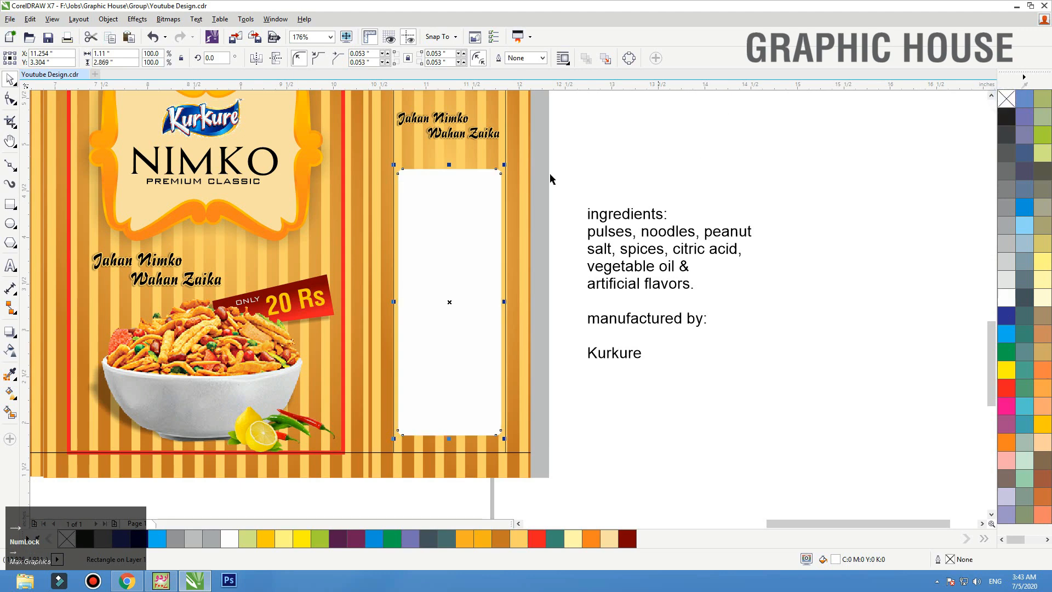
pyautogui.keyDown('shift'); pyautogui.click(516, 200); pyautogui.keyUp('shift')
pyautogui.click(435, 220)
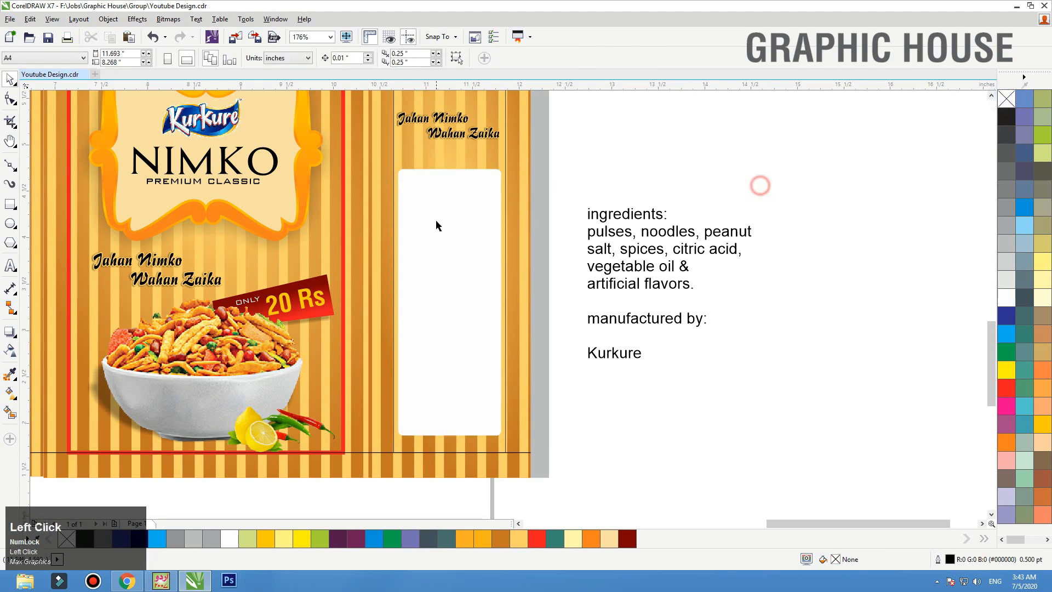
pyautogui.moveTo(448, 286); pyautogui.dragTo(448, 300)
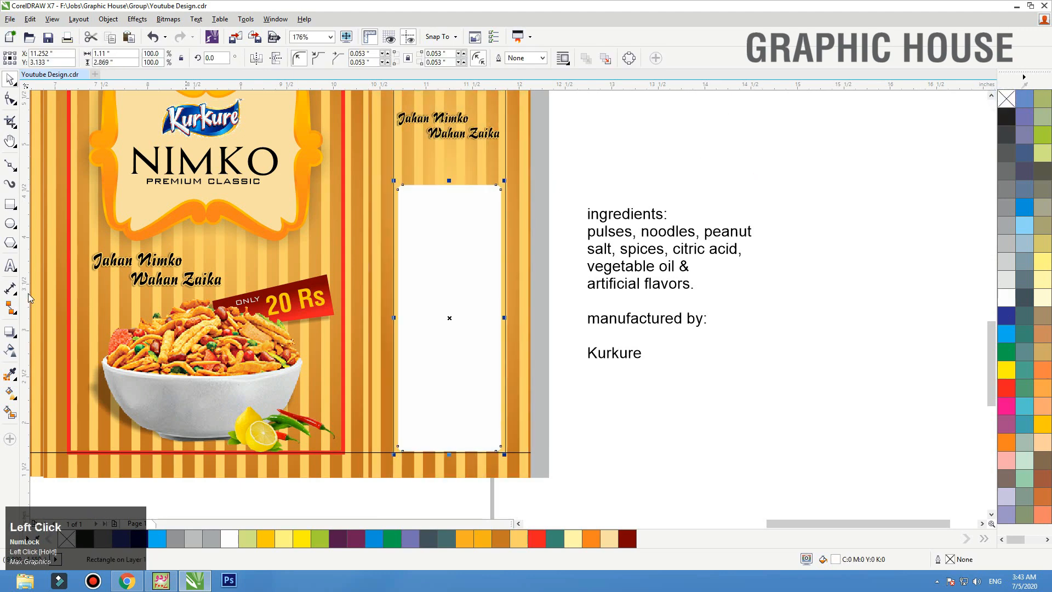
# Apply a uniform transparency to the white rounded rectangle.
pyautogui.click(11, 352)
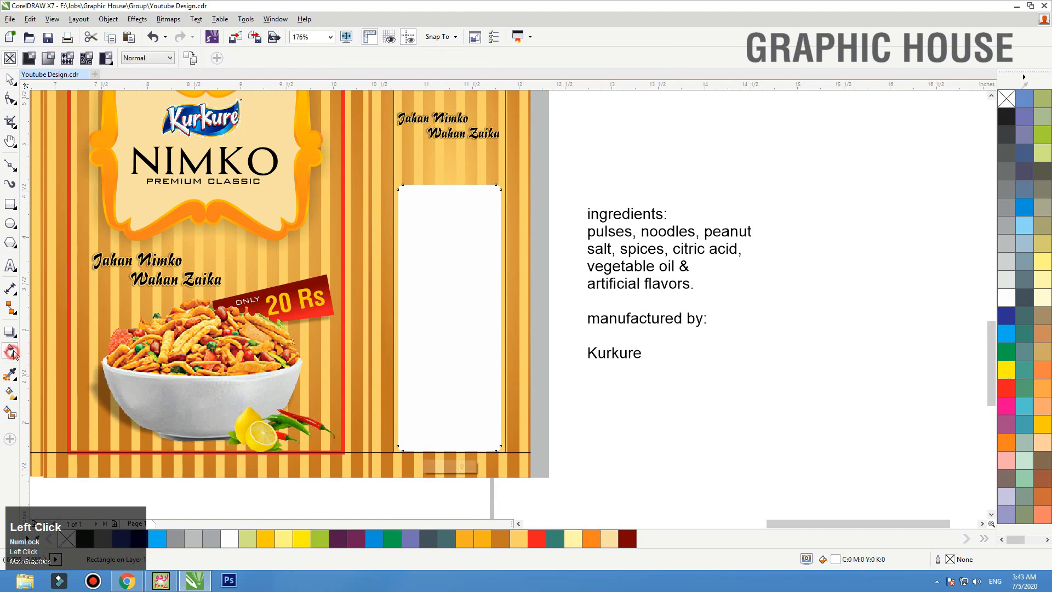
pyautogui.click(25, 63)
pyautogui.press('space')
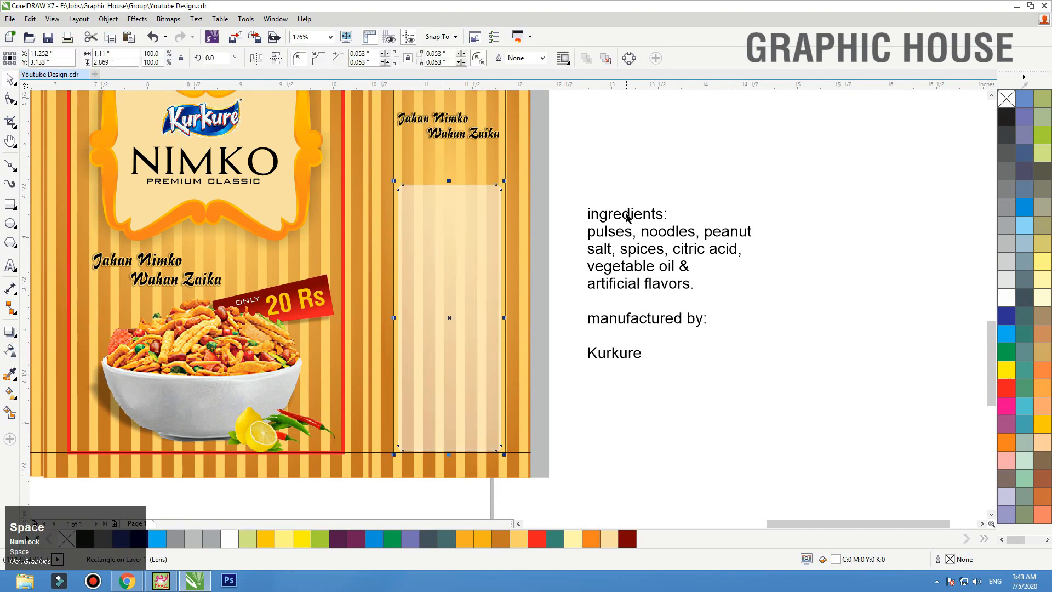
# Move the ingredients text onto the translucent white panel, bring it to the front and start it near the panel's upper corner.
pyautogui.moveTo(630, 216); pyautogui.dragTo(457, 222)
pyautogui.hotkey('shift', 'pageup')
pyautogui.press('F2')
pyautogui.moveTo(683, 157); pyautogui.dragTo(269, 465)
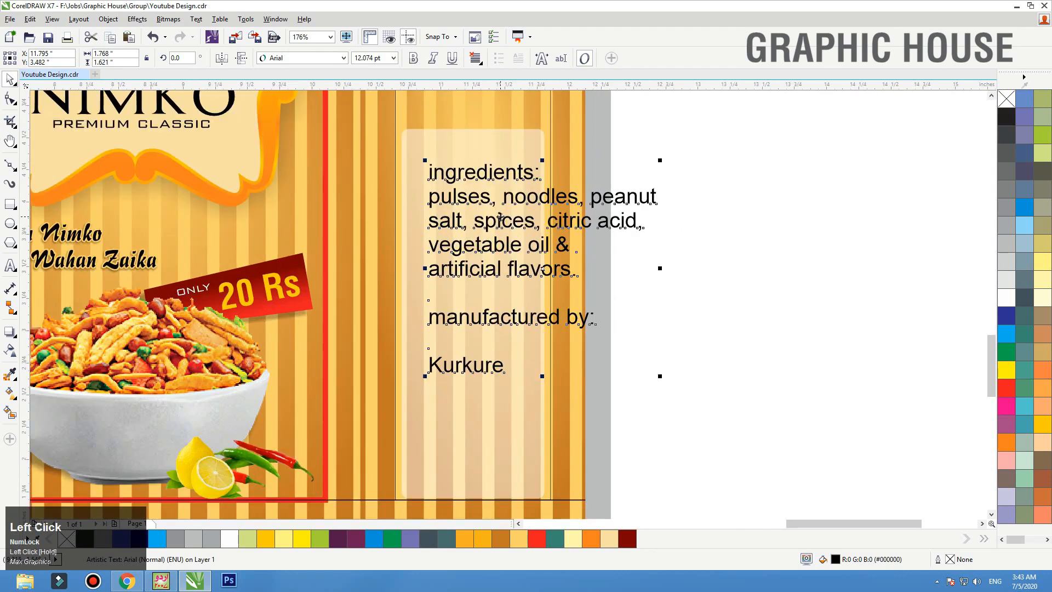
pyautogui.moveTo(480, 199); pyautogui.dragTo(432, 159)
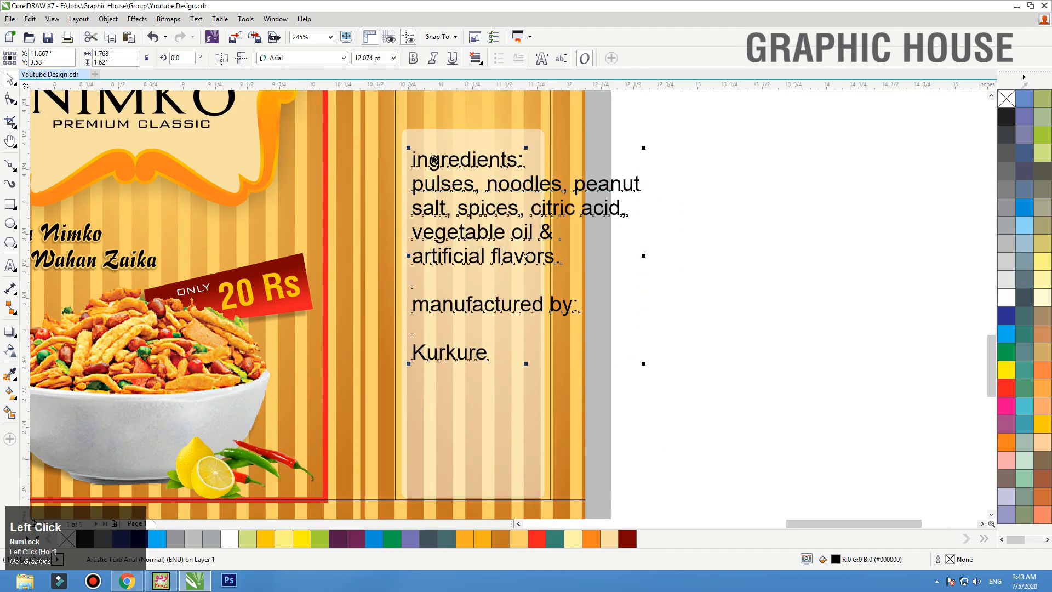
# Change the ingredients text to title case and set its font size to 10 pt.
pyautogui.click(201, 22)
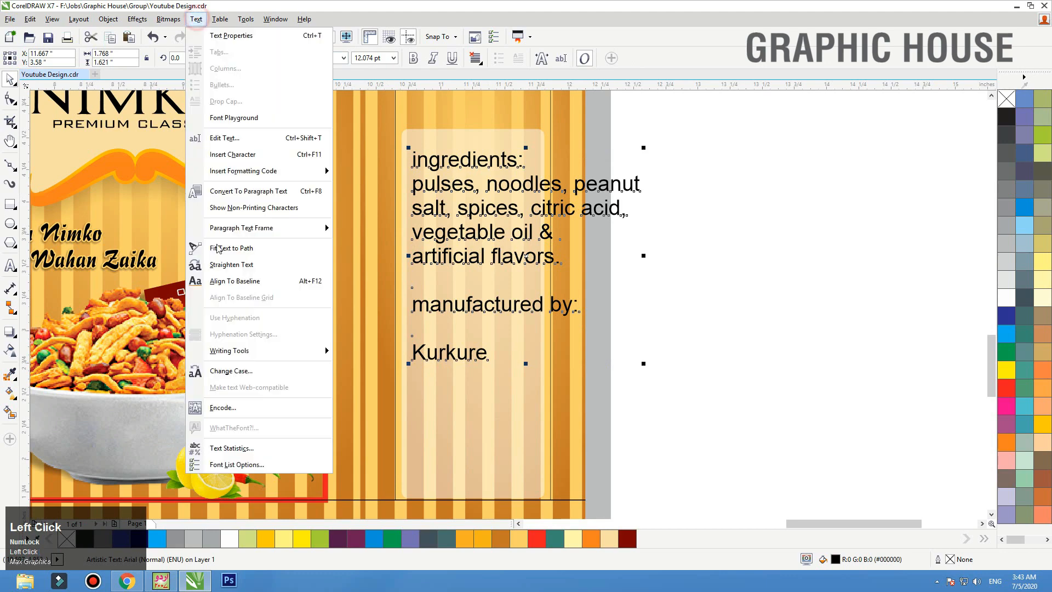
pyautogui.click(222, 373)
pyautogui.click(473, 327)
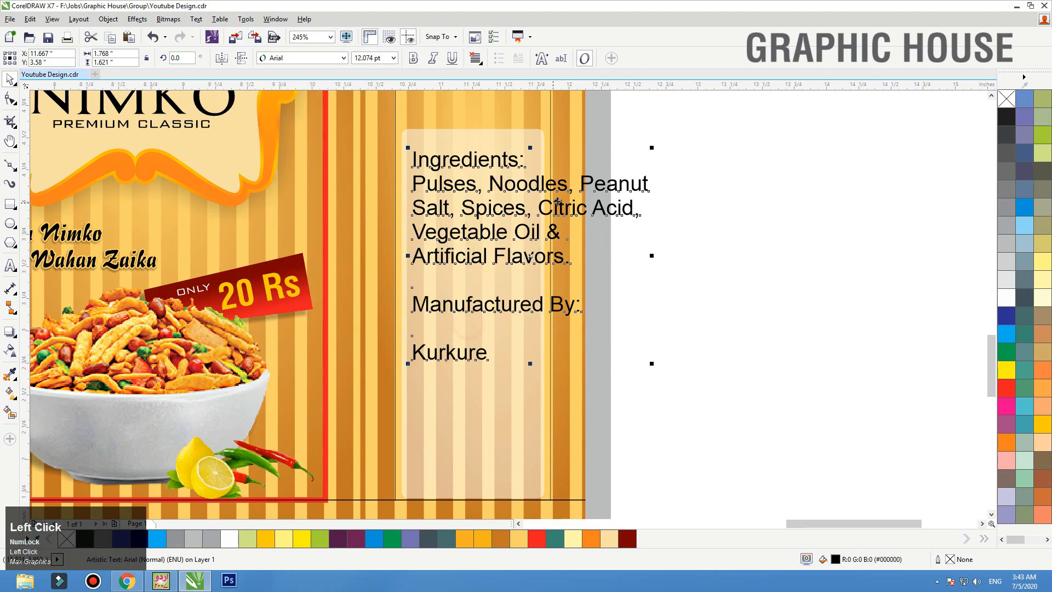
pyautogui.click(392, 58)
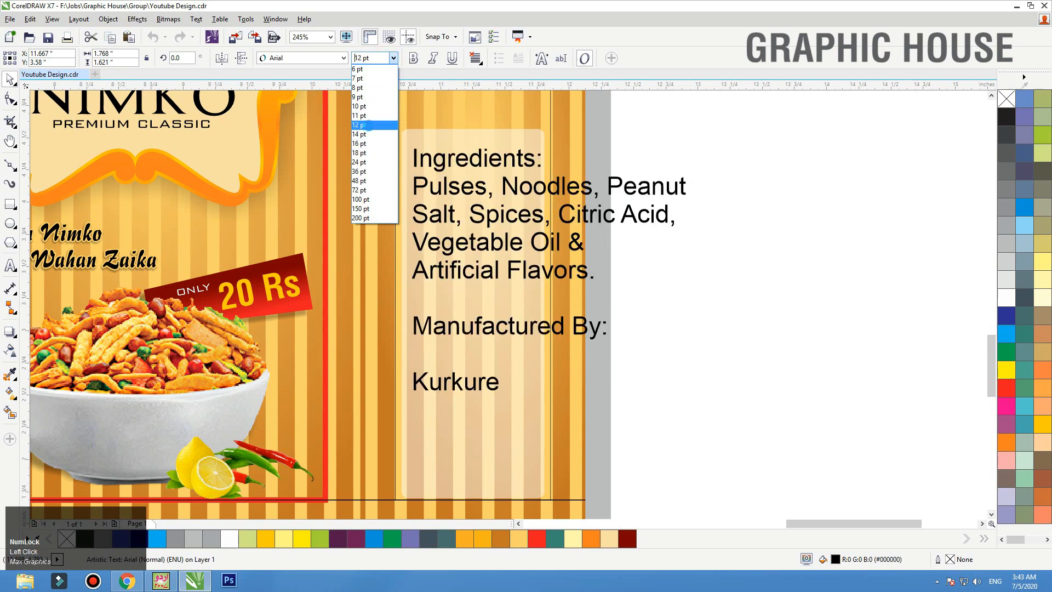
pyautogui.click(359, 107)
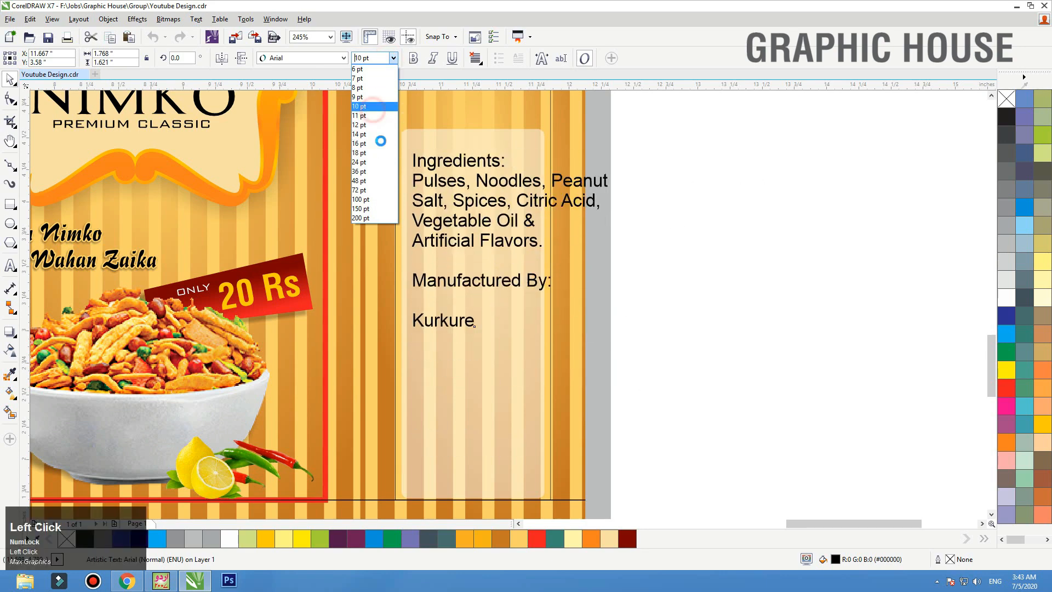
# Rebreak the ingredients list as "Pulses, Noodles,", "Peanut , Salt,", "Spices, Citric", "Acid," and add the missing comma after Peanut.
pyautogui.doubleClick(543, 181)
pyautogui.press('Return')
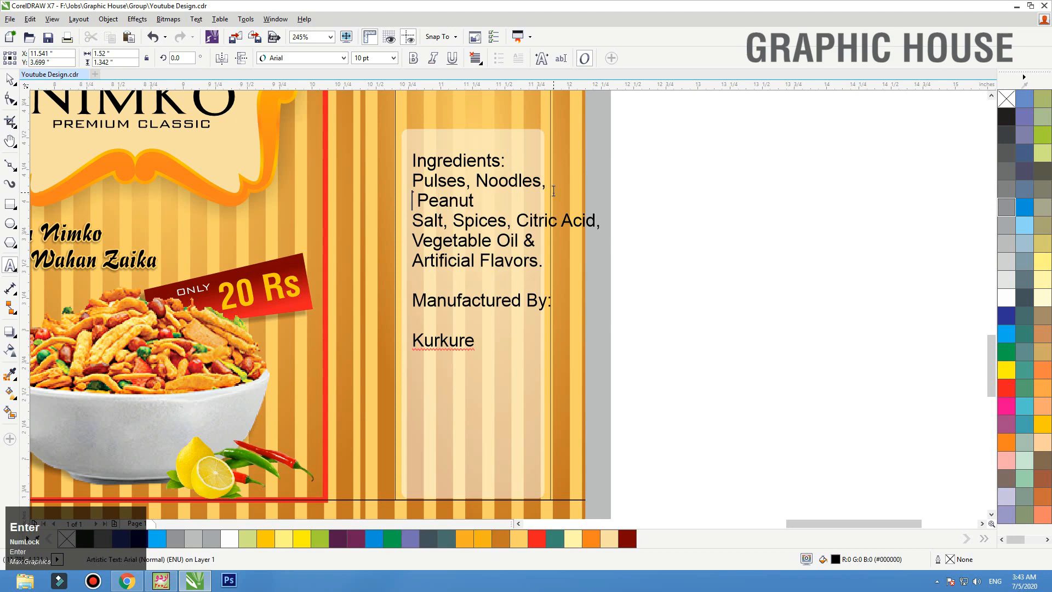
pyautogui.press('BackSpace')
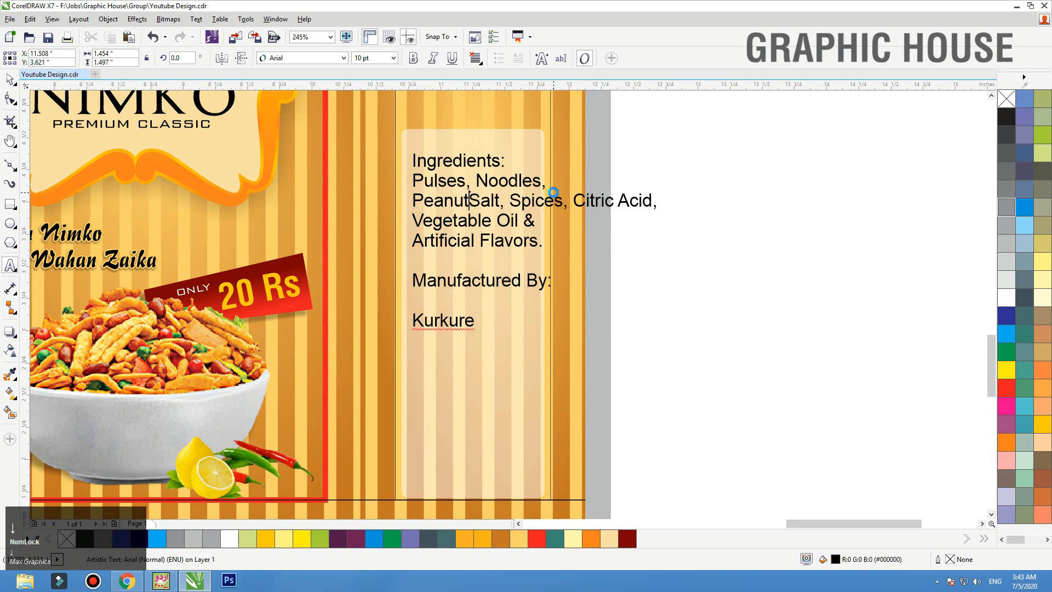
pyautogui.write(',')
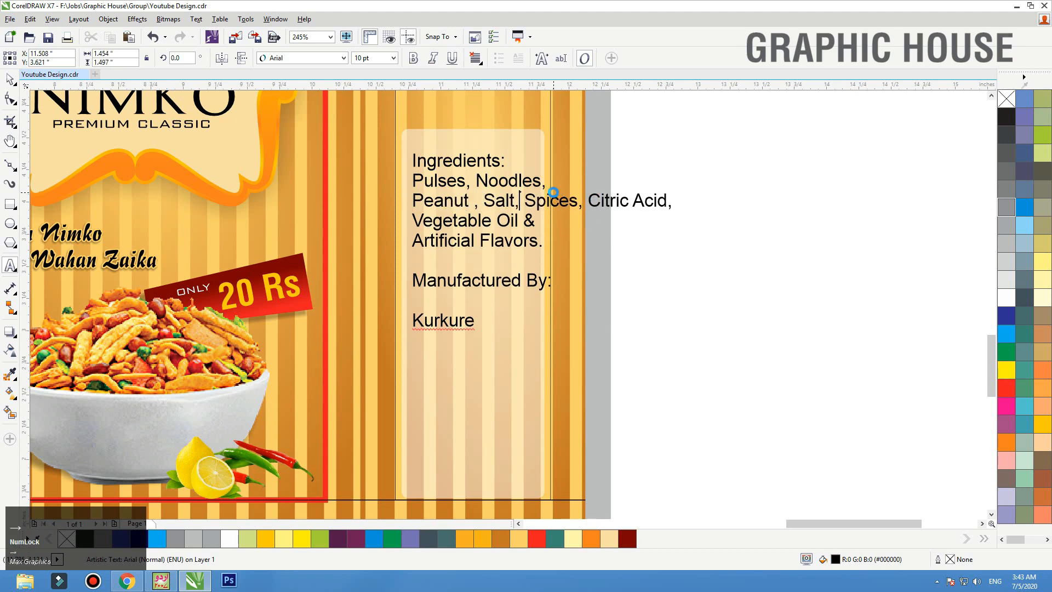
pyautogui.press('Return')
pyautogui.press('Delete')
pyautogui.press('Right')
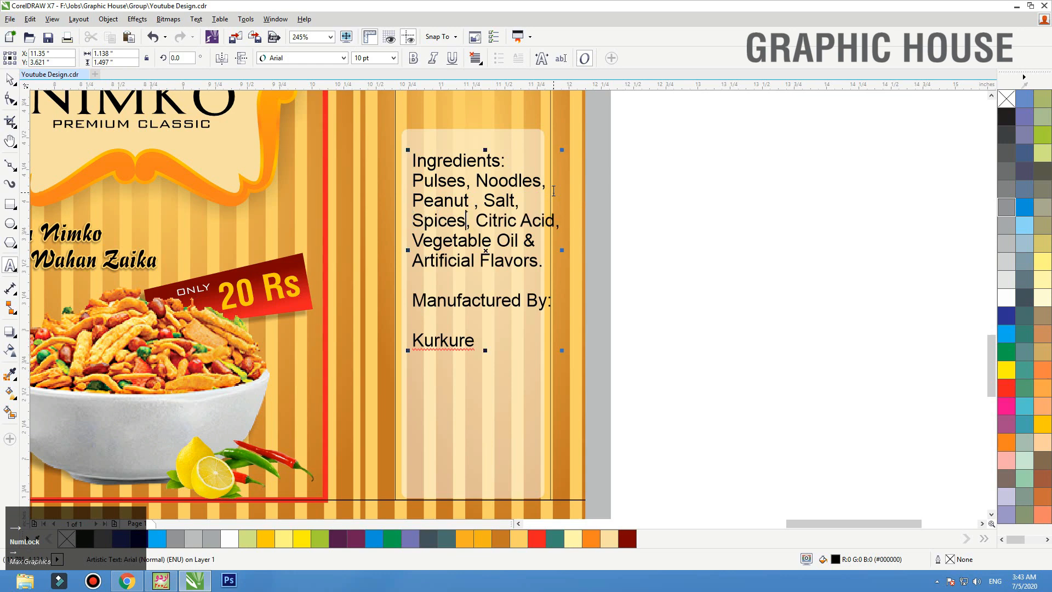
pyautogui.press('Return')
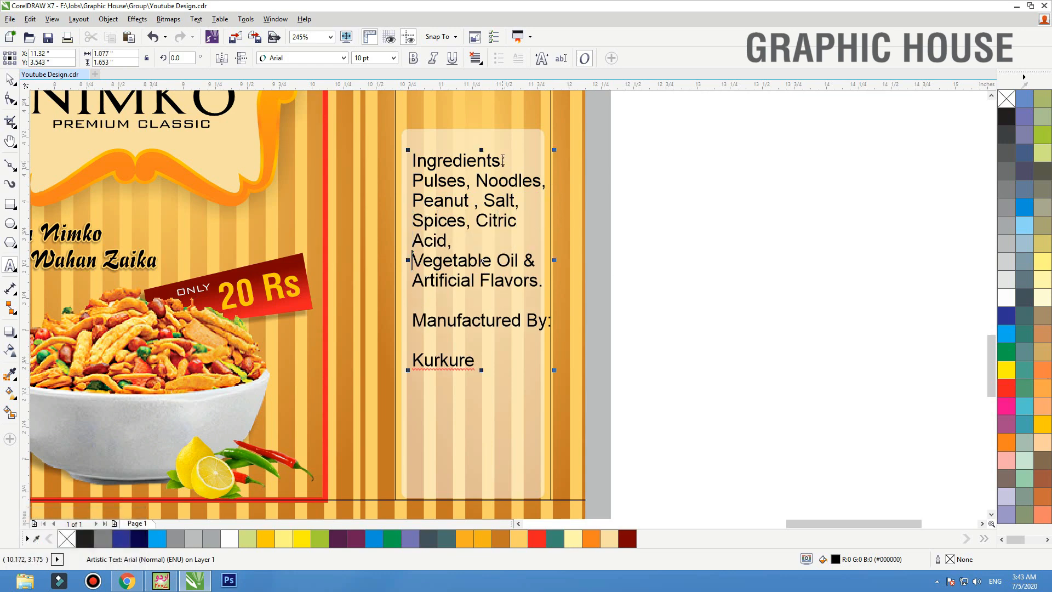
# Cut the "Ingredients:" heading out of the text block and paste it as separate text beside the pouch.
pyautogui.moveTo(500, 161); pyautogui.dragTo(352, 161)
pyautogui.hotkey('ctrl', 'x')
pyautogui.click(667, 207)
pyautogui.hotkey('ctrl', 'v')
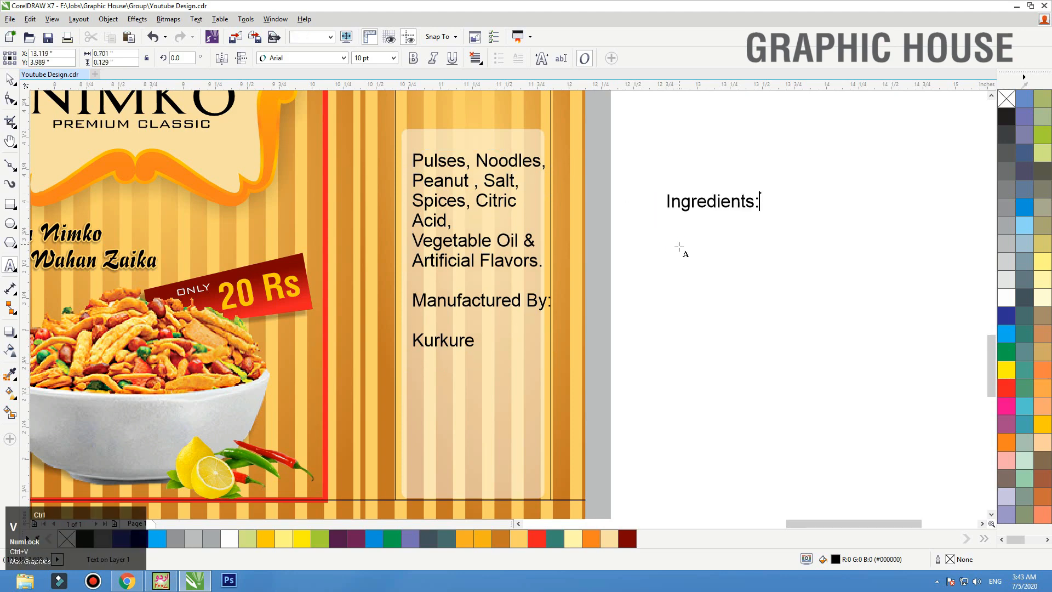
# Separate the text block into lines, center "Manufactured By:" and "Kurkure" on each other and lower them on the panel.
pyautogui.click(504, 306)
pyautogui.moveTo(499, 307); pyautogui.dragTo(491, 376)
pyautogui.keyDown('shift'); pyautogui.click(464, 345); pyautogui.keyUp('shift')
pyautogui.press('c')
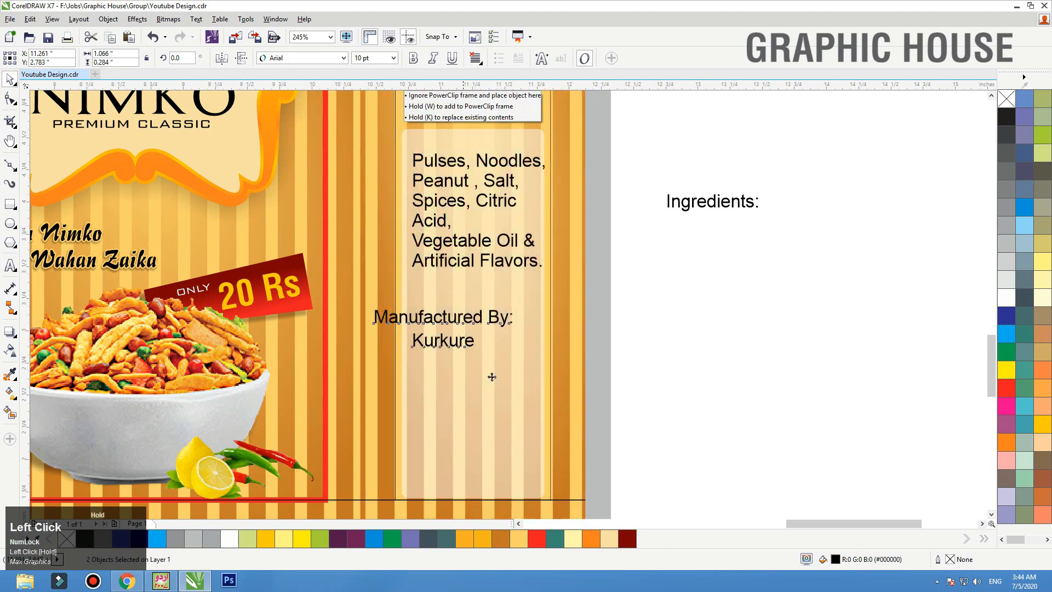
pyautogui.click(482, 301)
pyautogui.click(660, 301)
# Place a copy of the front label's Kurkure logo below the manufacturer lines on the right side panel.
pyautogui.press('F3')
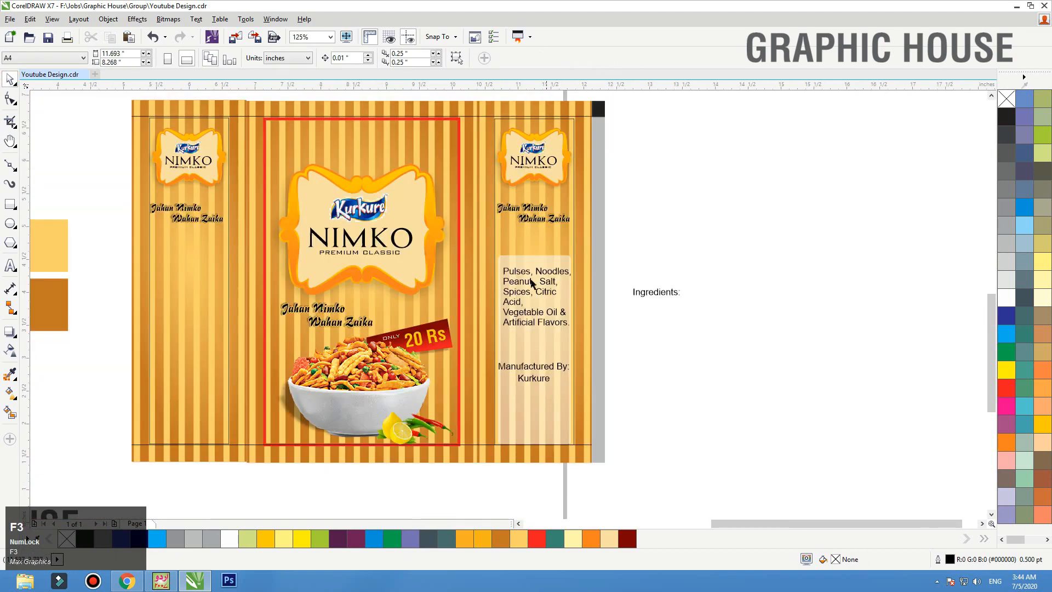
pyautogui.click(372, 214)
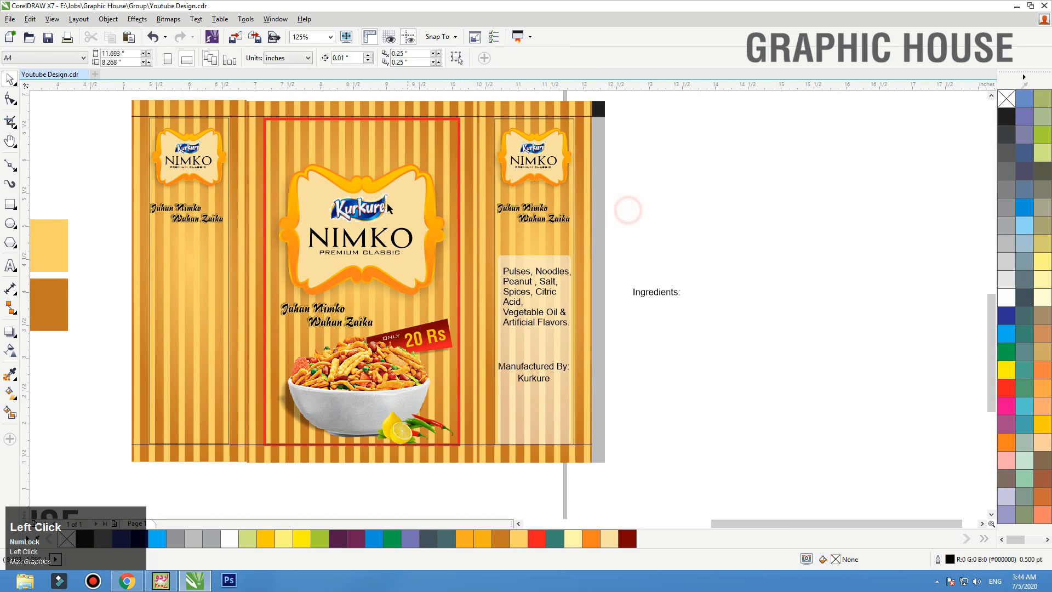
pyautogui.click(361, 59)
pyautogui.click(365, 67)
pyautogui.click(664, 181)
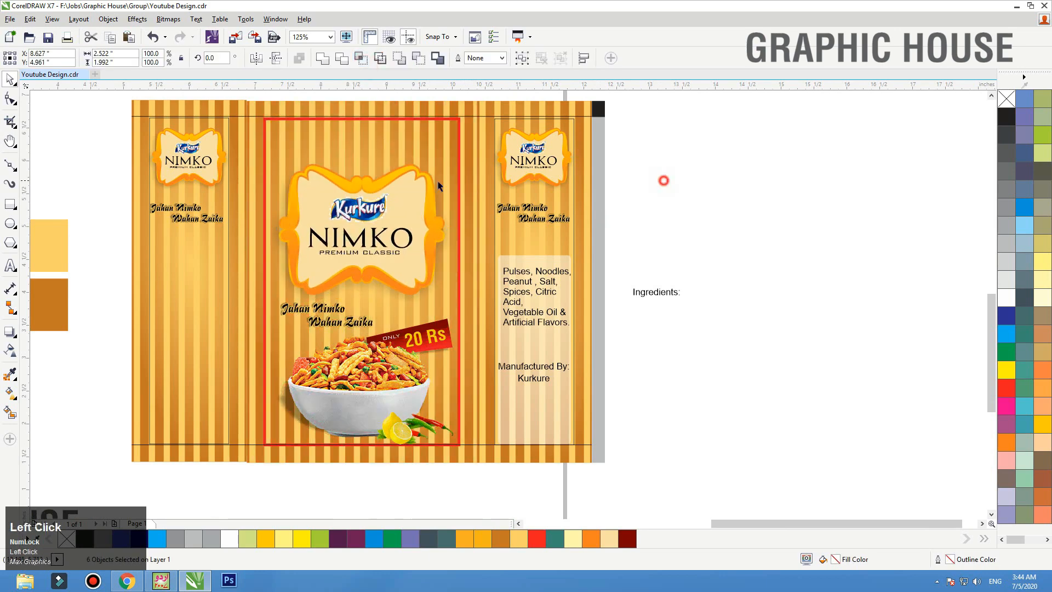
pyautogui.moveTo(379, 209); pyautogui.dragTo(560, 391)
pyautogui.hotkey('ctrl', 'z')
pyautogui.rightClick(560, 392)
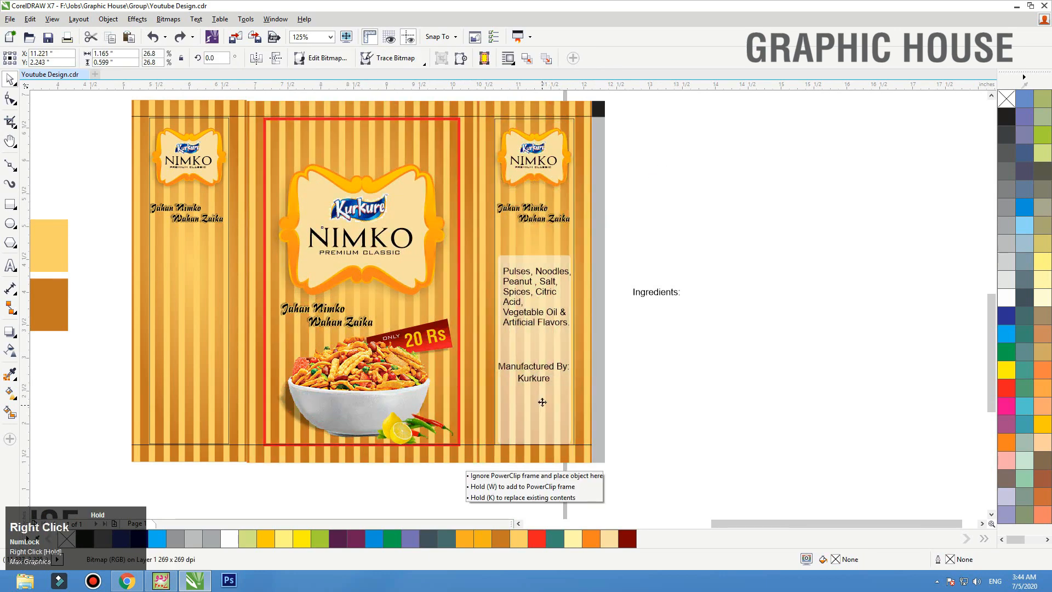
pyautogui.press('F3')
pyautogui.click(744, 254)
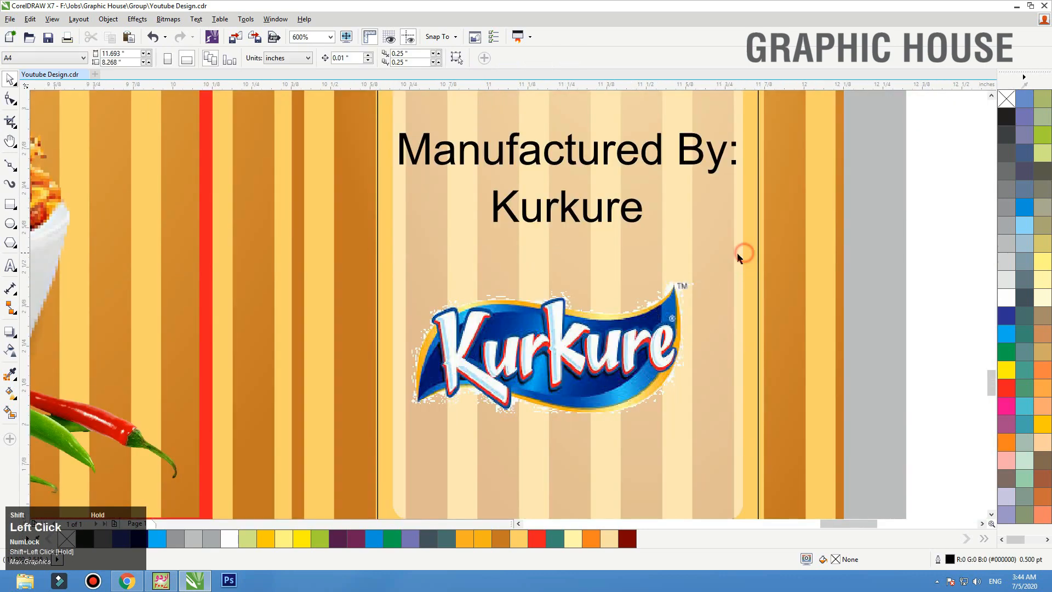
# Center the "Manufactured By:" line, the Kurkure name and the small logo on one another.
pyautogui.press('F3')
pyautogui.moveTo(710, 272); pyautogui.dragTo(648, 258)
pyautogui.click(645, 254)
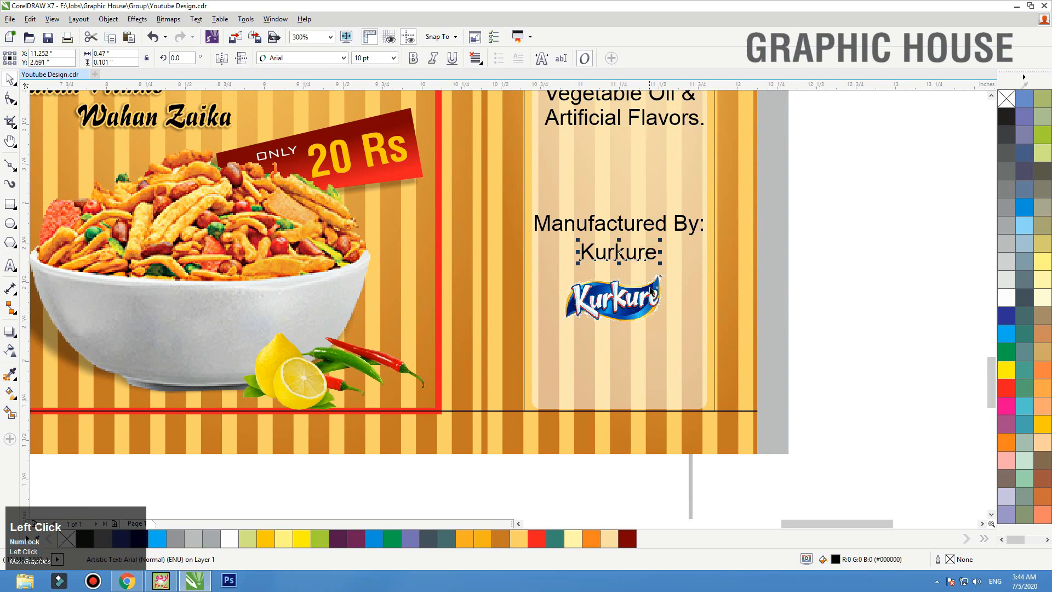
pyautogui.press('F3')
pyautogui.moveTo(769, 292); pyautogui.dragTo(584, 232)
pyautogui.press('c')
pyautogui.keyDown('shift'); pyautogui.click(635, 294); pyautogui.keyUp('shift')
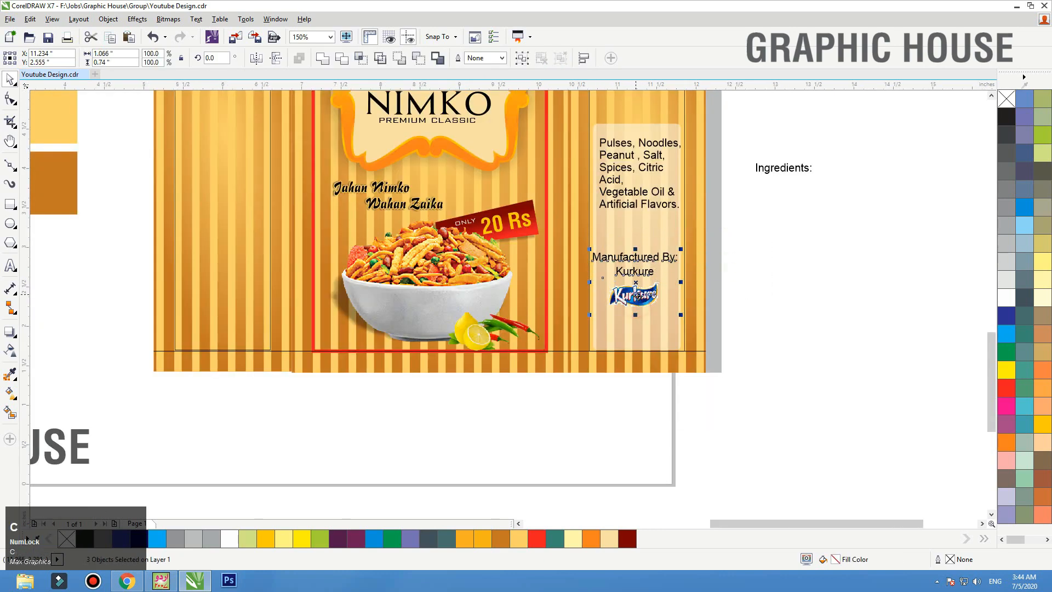
pyautogui.click(750, 281)
# Adjust the ingredient lines vertically and place the "Ingredients:" heading above them at the top of the white panel.
pyautogui.scroll(-3, 800, 295)
pyautogui.scroll(4, 767, 213)
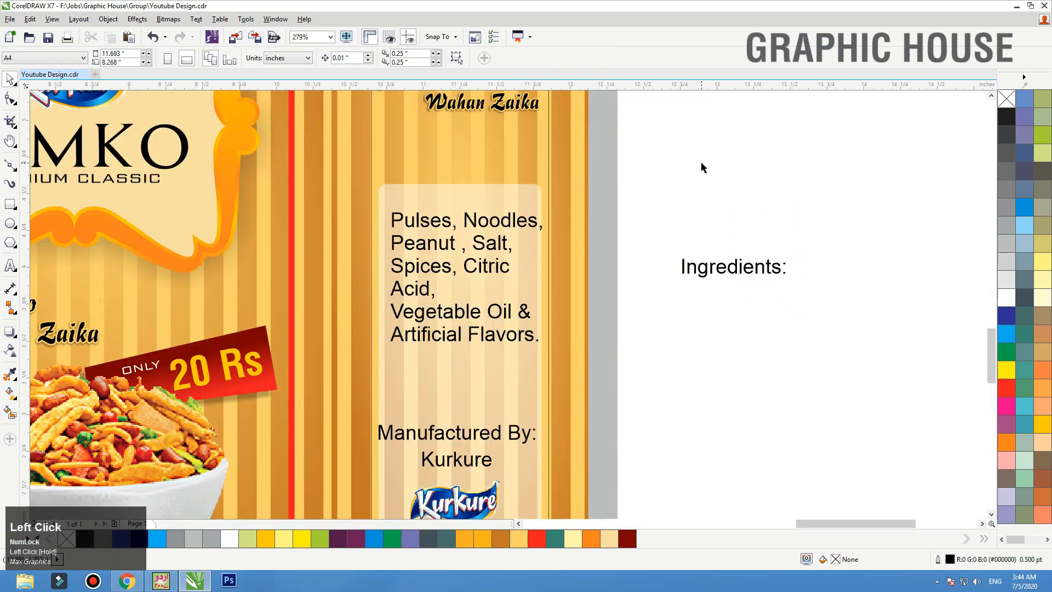
pyautogui.moveTo(701, 164); pyautogui.dragTo(349, 366)
pyautogui.moveTo(434, 341); pyautogui.dragTo(435, 369)
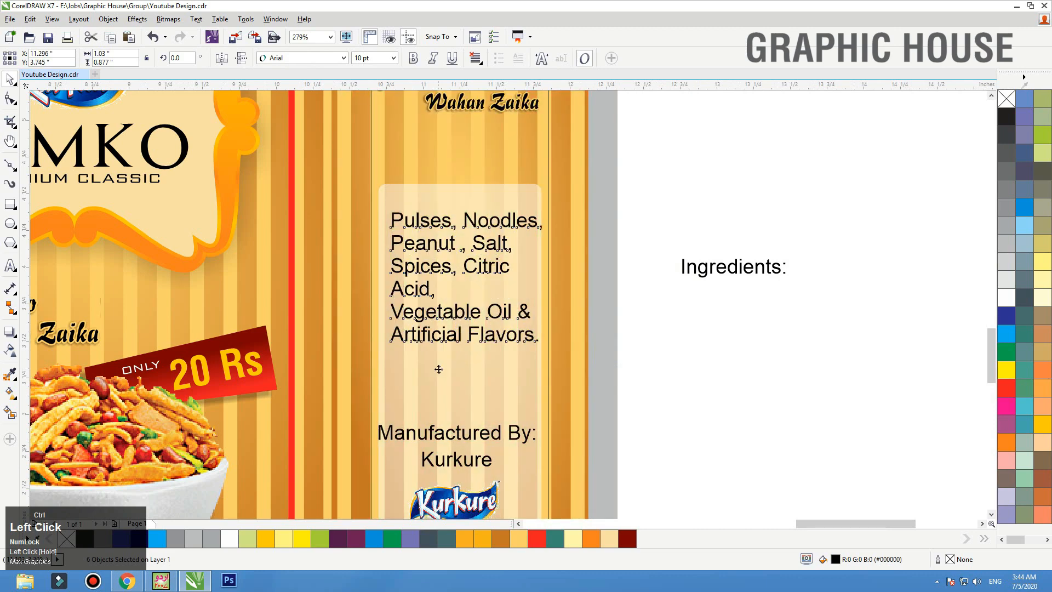
pyautogui.moveTo(748, 269); pyautogui.dragTo(483, 216)
pyautogui.press('F2')
pyautogui.moveTo(681, 133); pyautogui.dragTo(327, 251)
# Draw a rounded rectangle about 0.87 by 0.33 inches around the "Ingredients:" heading, fill it black and remove its outline.
pyautogui.click(9, 205)
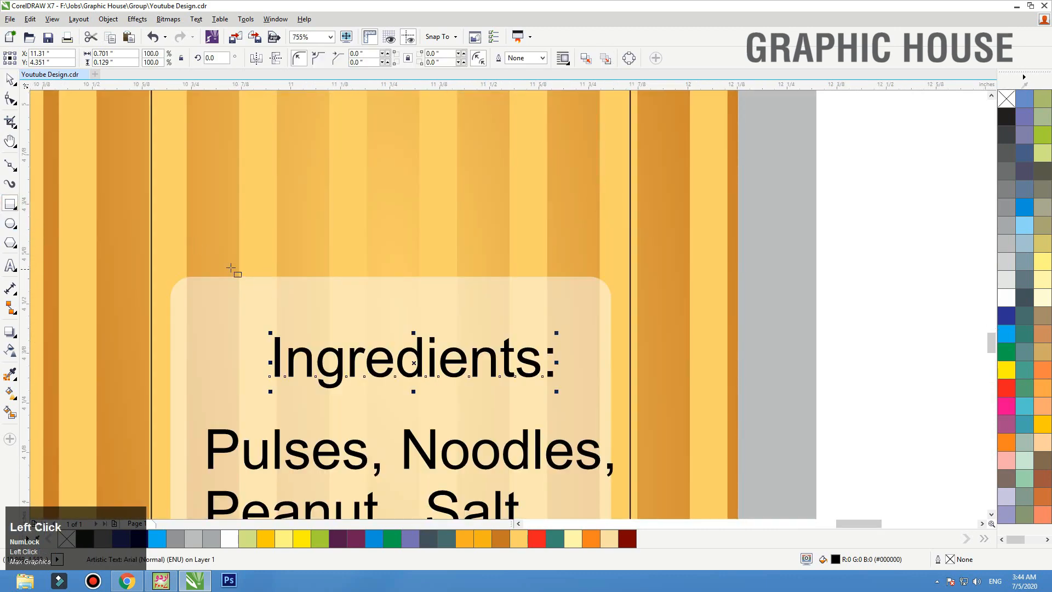
pyautogui.moveTo(221, 263); pyautogui.dragTo(584, 379)
pyautogui.press('F10')
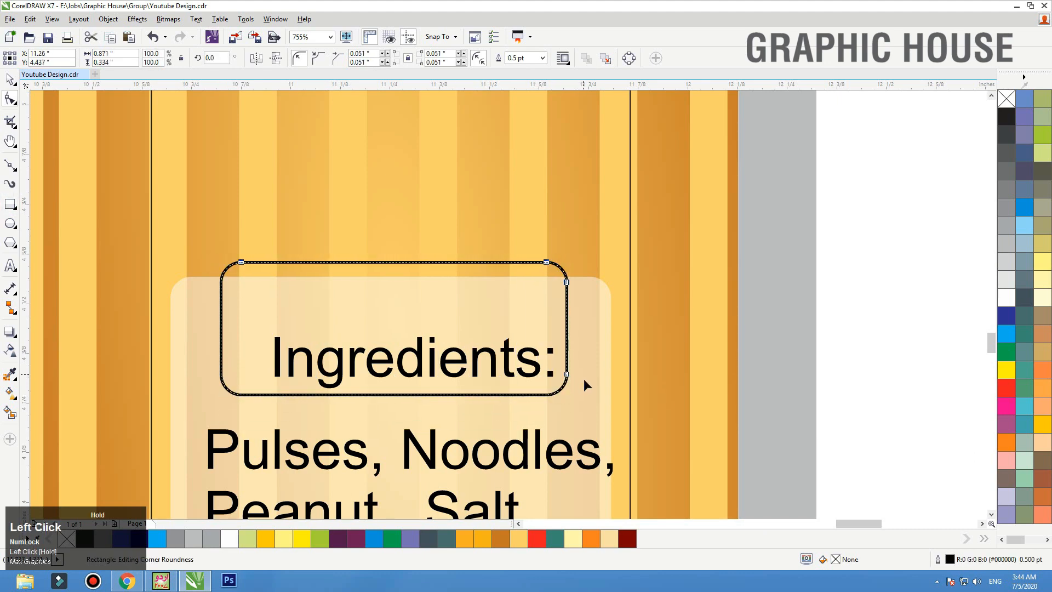
pyautogui.press('space')
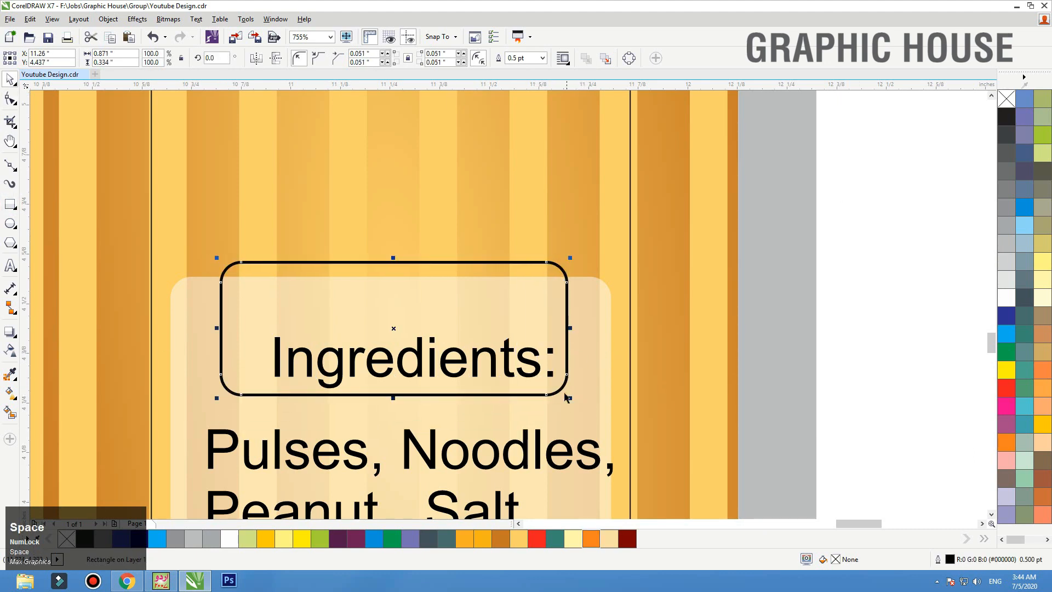
pyautogui.click(1006, 115)
pyautogui.rightClick(1006, 99)
# PowerClip the black rectangle inside the translucent white panel and reposition it at the panel's upper edge behind the heading.
pyautogui.rightClick(539, 299)
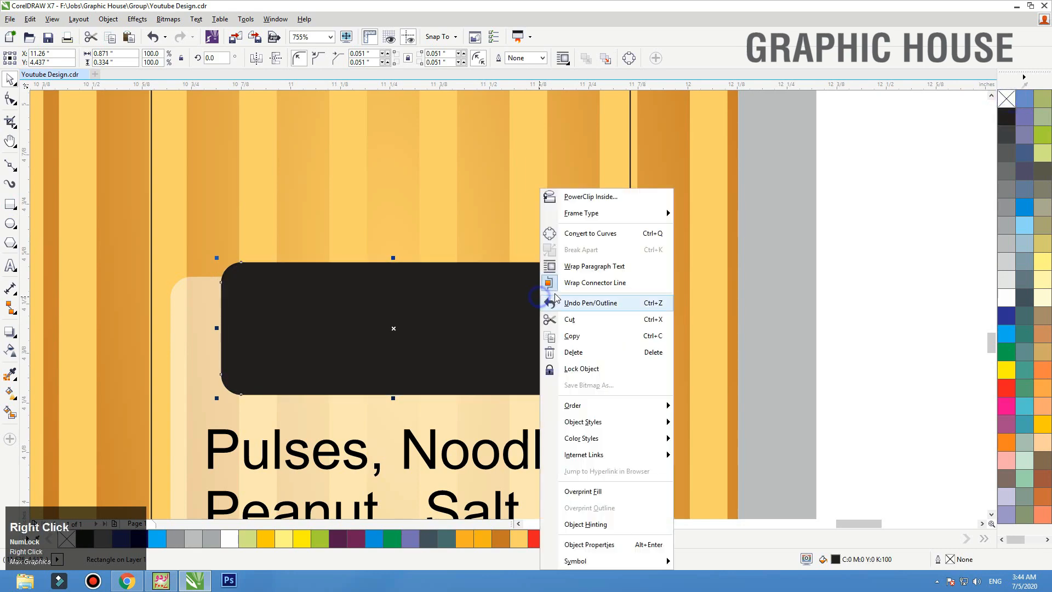
pyautogui.click(582, 199)
pyautogui.click(582, 297)
pyautogui.press('F3')
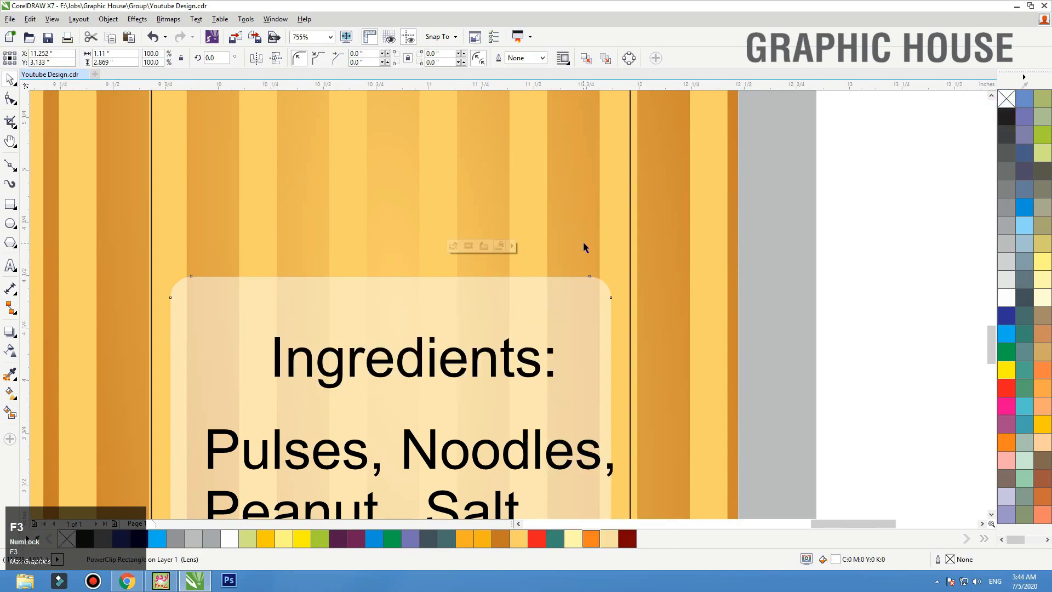
pyautogui.keyDown('ctrl'); pyautogui.click(578, 274); pyautogui.keyUp('ctrl')
pyautogui.press('F3')
pyautogui.moveTo(542, 387); pyautogui.dragTo(540, 250)
pyautogui.keyDown('ctrl'); pyautogui.click(651, 244); pyautogui.keyUp('ctrl')
# Make the "Ingredients:" heading bold and fill it white.
pyautogui.press('F2')
pyautogui.moveTo(640, 228); pyautogui.dragTo(428, 296)
pyautogui.click(413, 58)
pyautogui.click(1010, 296)
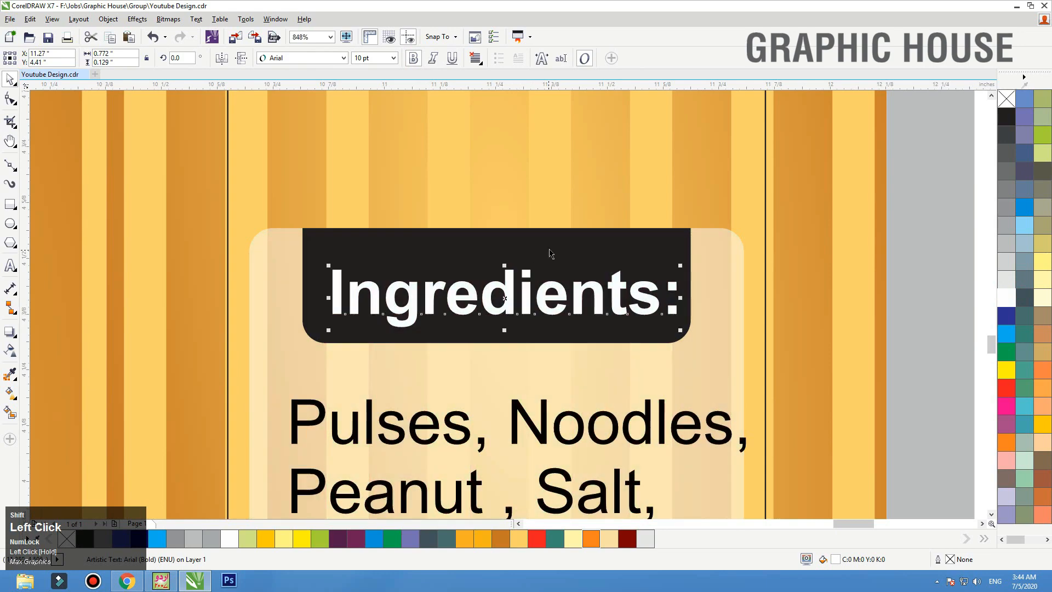
pyautogui.keyDown('shift'); pyautogui.click(546, 242); pyautogui.keyUp('shift')
pyautogui.press('F3')
pyautogui.click(764, 232)
pyautogui.press('F3')
pyautogui.click(832, 232)
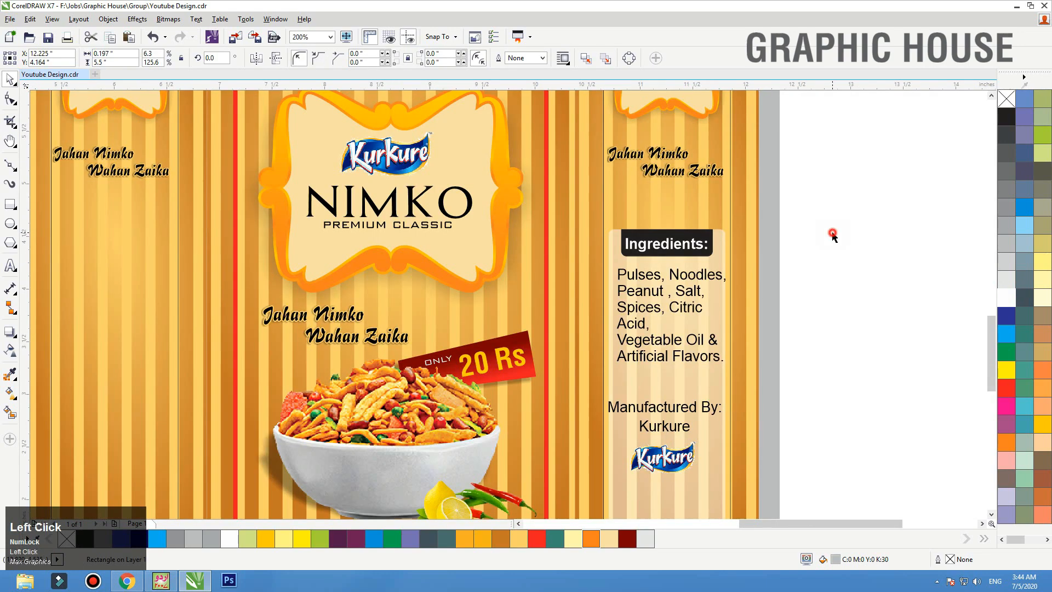
# Change the font of all text on the white panel to Helvetica LT Std Cond.
pyautogui.press('F2')
pyautogui.moveTo(853, 218); pyautogui.dragTo(503, 465)
pyautogui.moveTo(792, 463); pyautogui.dragTo(347, 129)
pyautogui.click(315, 59)
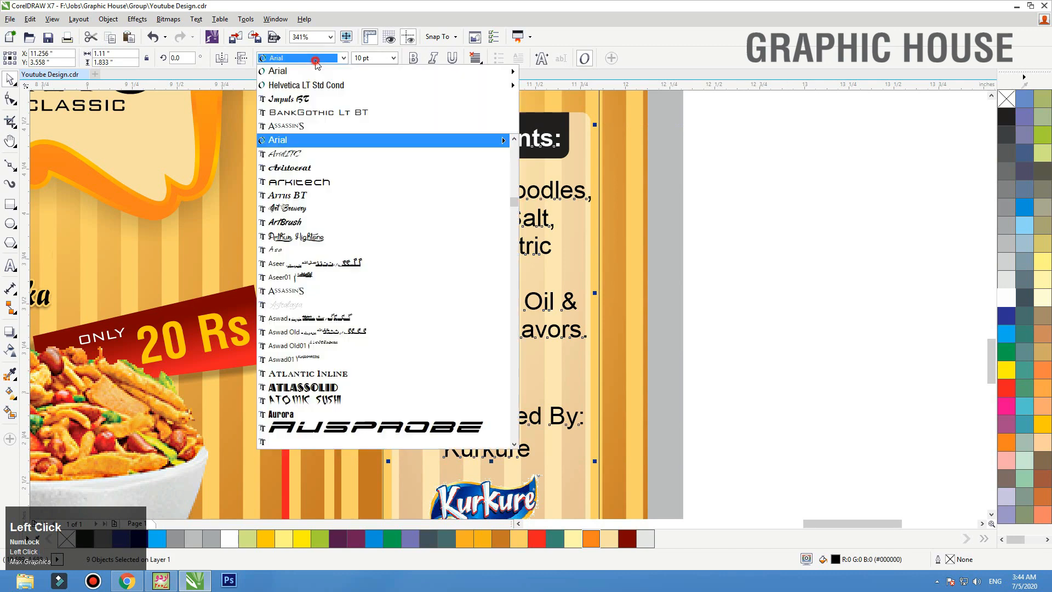
pyautogui.click(314, 87)
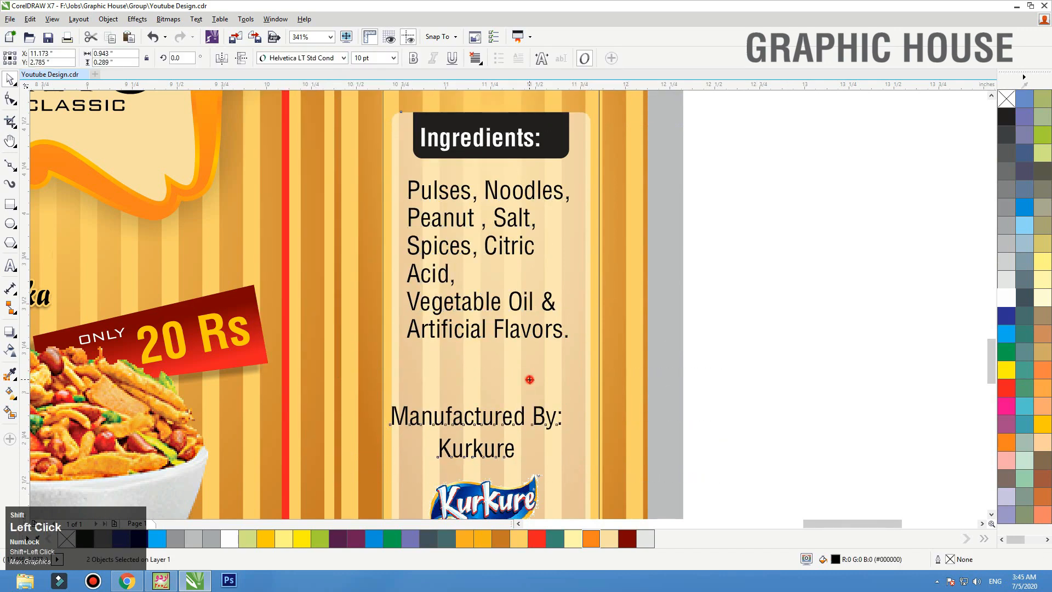
# Center the ingredient lines on one another, group them and center the group horizontally on the white panel.
pyautogui.click(735, 376)
pyautogui.moveTo(685, 366); pyautogui.dragTo(341, 151)
pyautogui.press('c')
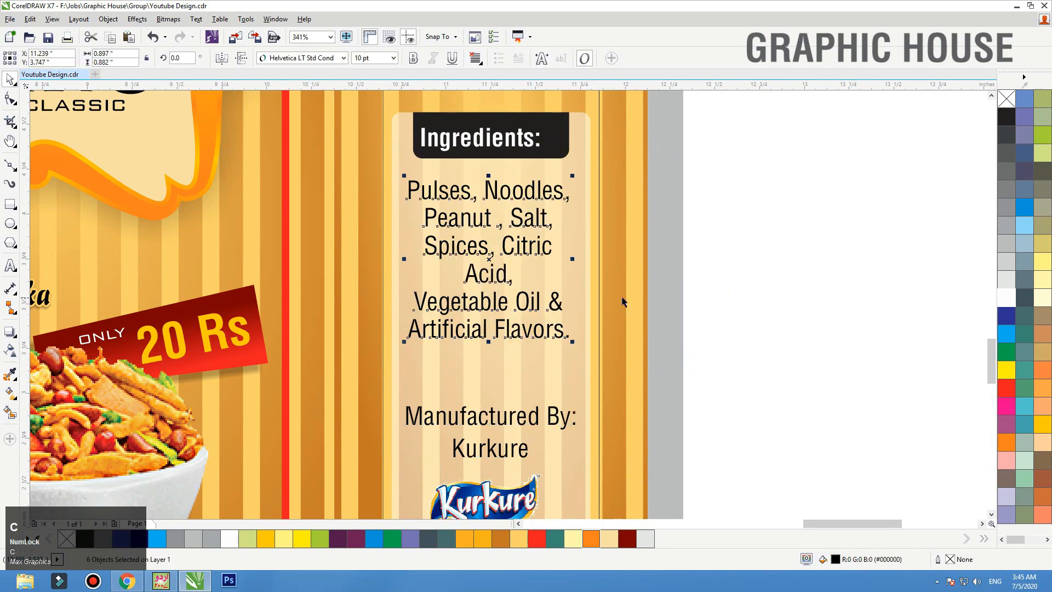
pyautogui.hotkey('ctrl', 'g')
pyautogui.click(576, 257)
pyautogui.press('c')
pyautogui.moveTo(575, 206); pyautogui.dragTo(578, 207)
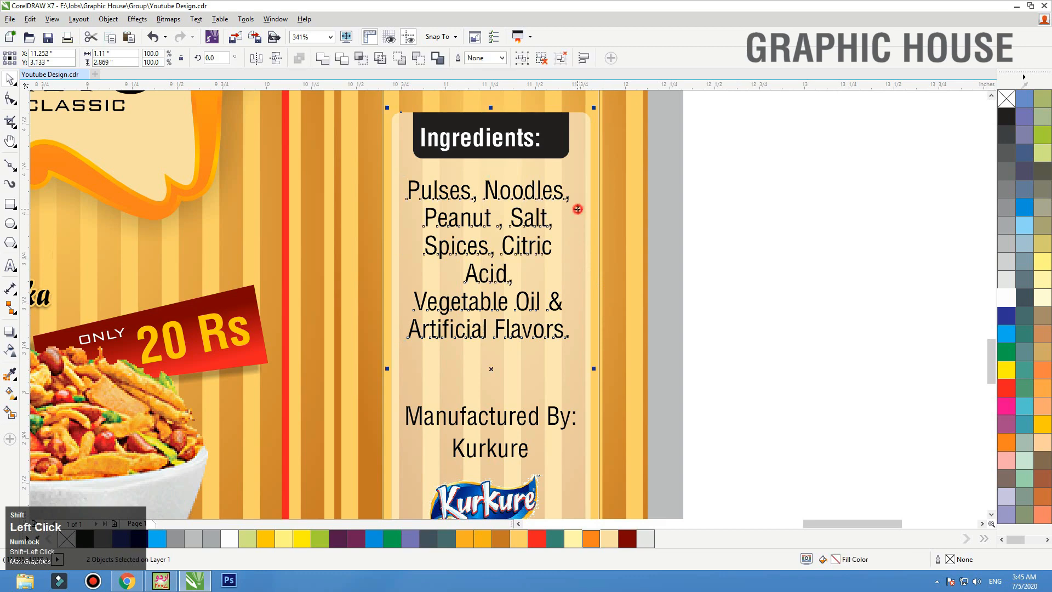
# Move the grouped ingredient lines slightly down beneath the black heading box.
pyautogui.click(773, 219)
pyautogui.keyDown('ctrl'); pyautogui.click(523, 200); pyautogui.keyUp('ctrl')
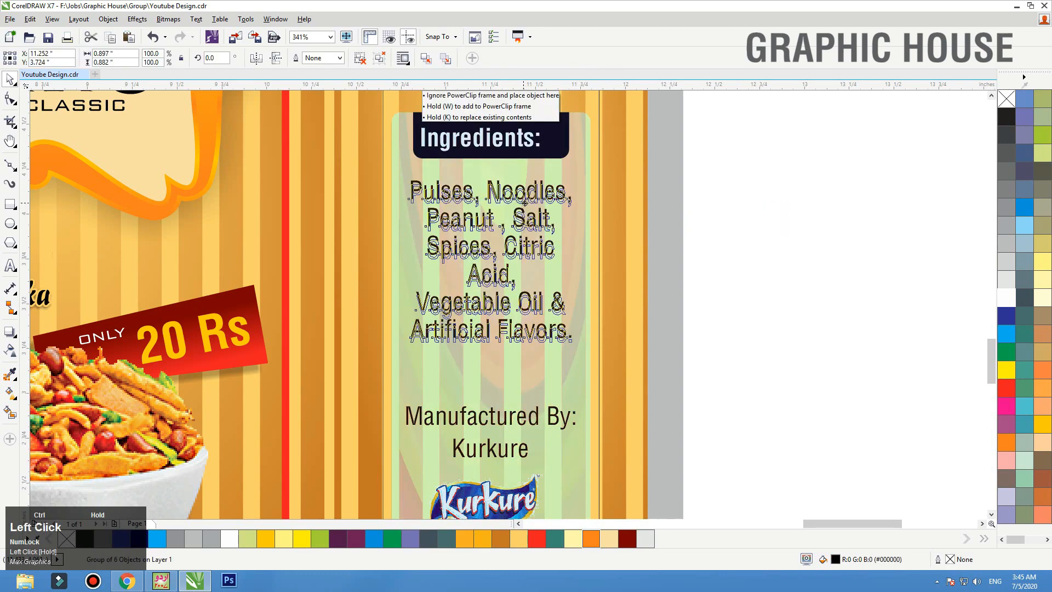
pyautogui.click(798, 293)
pyautogui.press('F3')
pyautogui.click(623, 302)
pyautogui.hotkey('shift', 'F2')
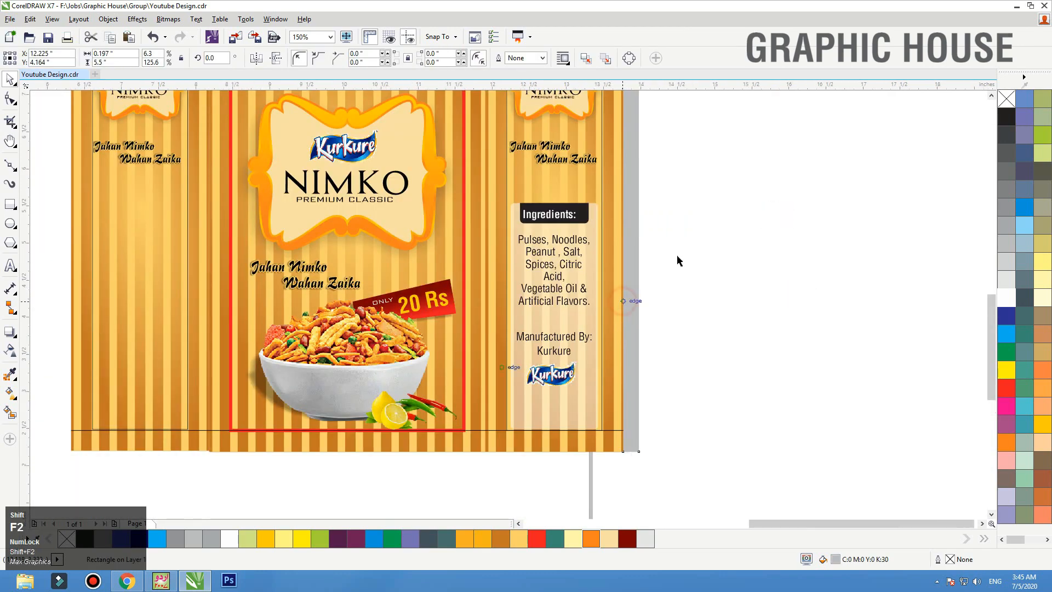
# Delete the thin black horizontal guide lines crossing the upper and lower parts of the pouch.
pyautogui.click(822, 202)
pyautogui.press('F3')
pyautogui.press('F2')
pyautogui.moveTo(703, 154); pyautogui.dragTo(295, 395)
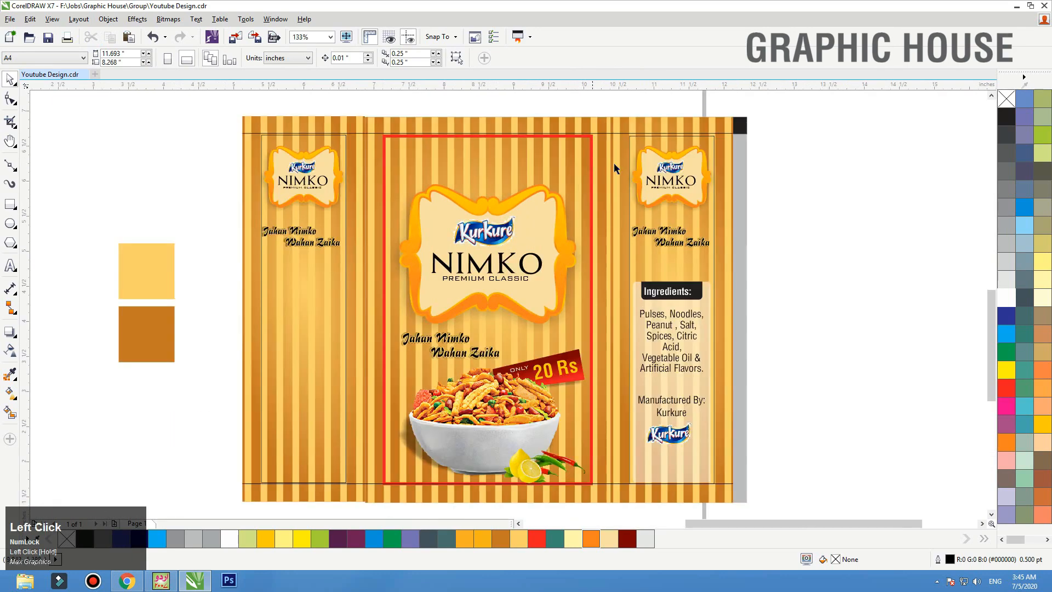
pyautogui.click(630, 146)
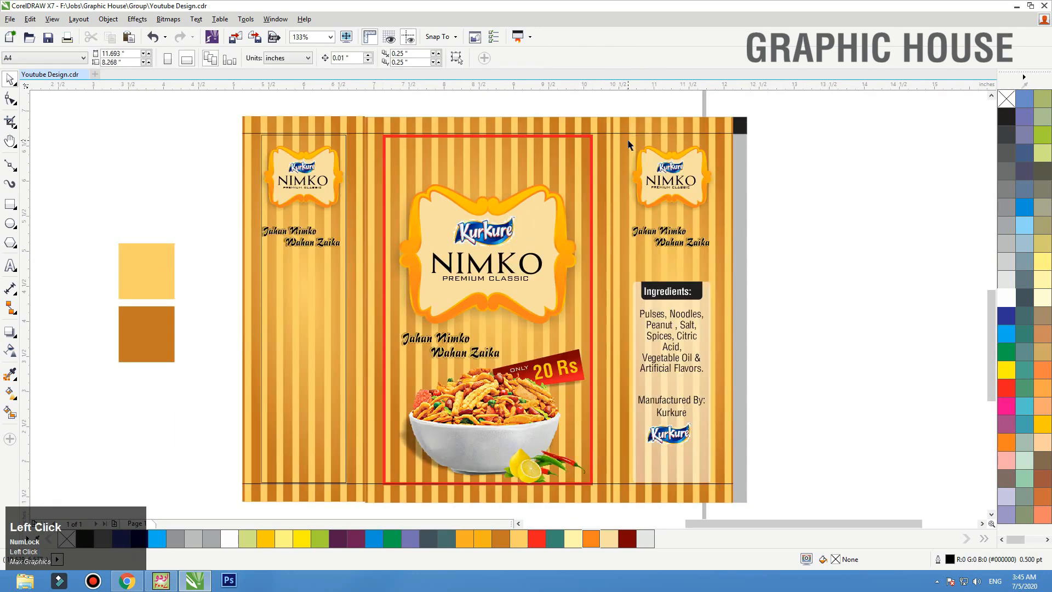
pyautogui.click(636, 131)
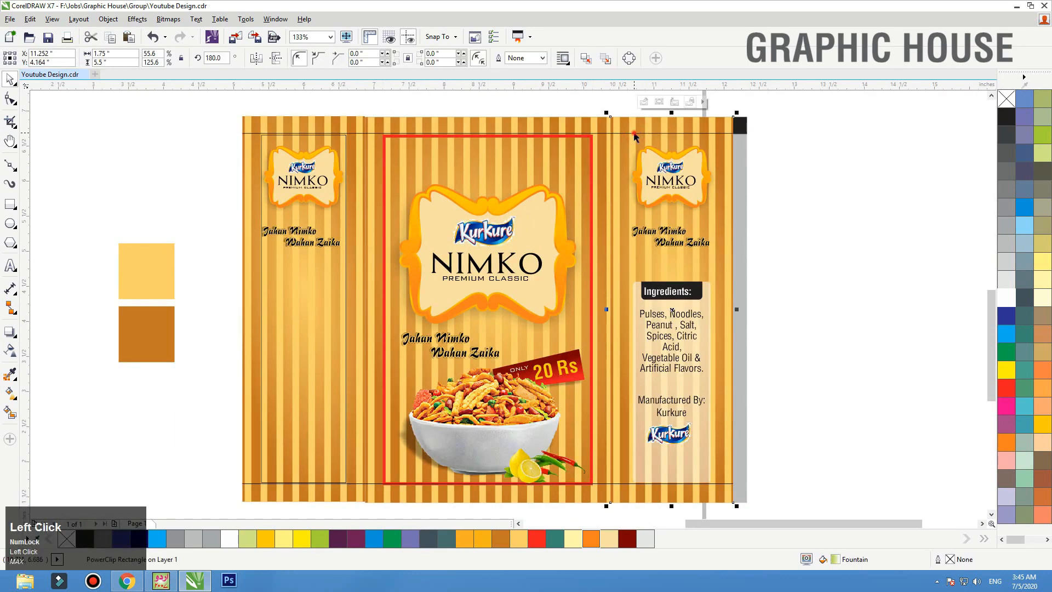
pyautogui.click(251, 482)
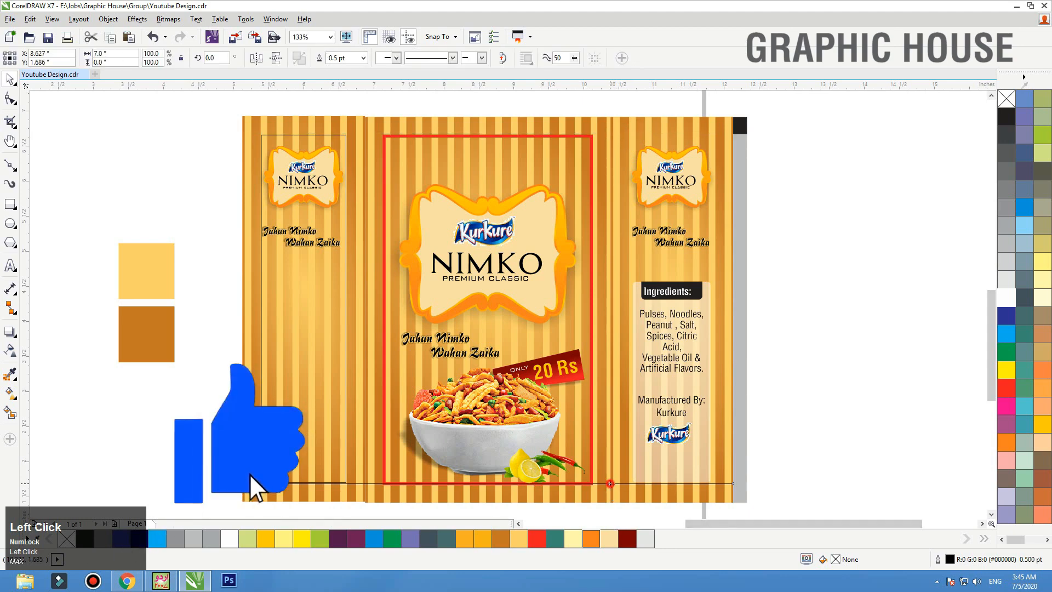
pyautogui.press('Delete')
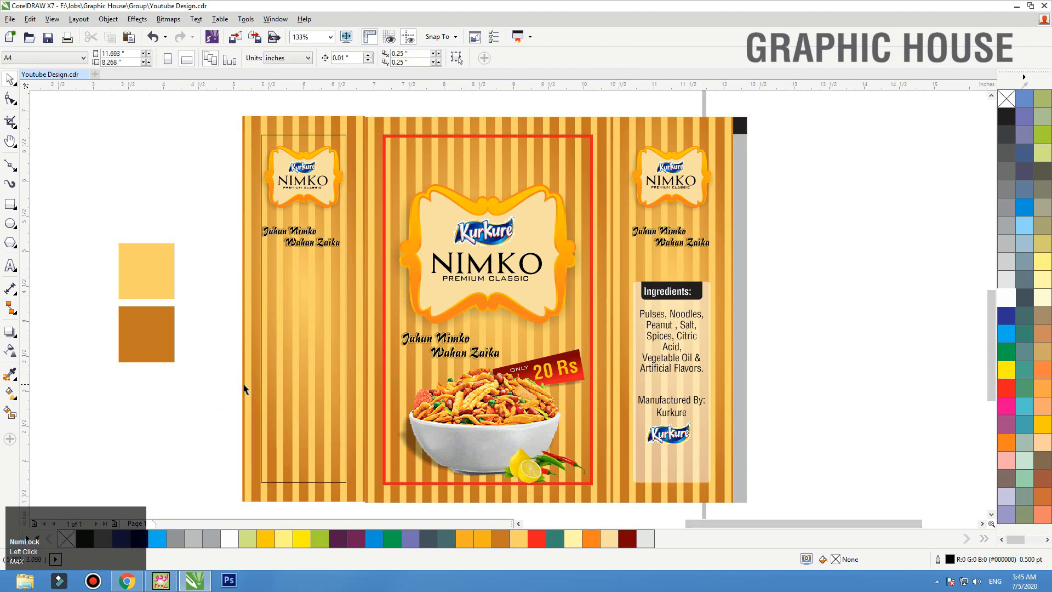
# Place a copy of the front panel's nimko bowl over the lower part of the left side panel.
pyautogui.click(170, 336)
pyautogui.click(164, 399)
pyautogui.click(477, 398)
pyautogui.moveTo(492, 416); pyautogui.dragTo(288, 450)
pyautogui.hotkey('ctrl', 'z')
pyautogui.rightClick(287, 451)
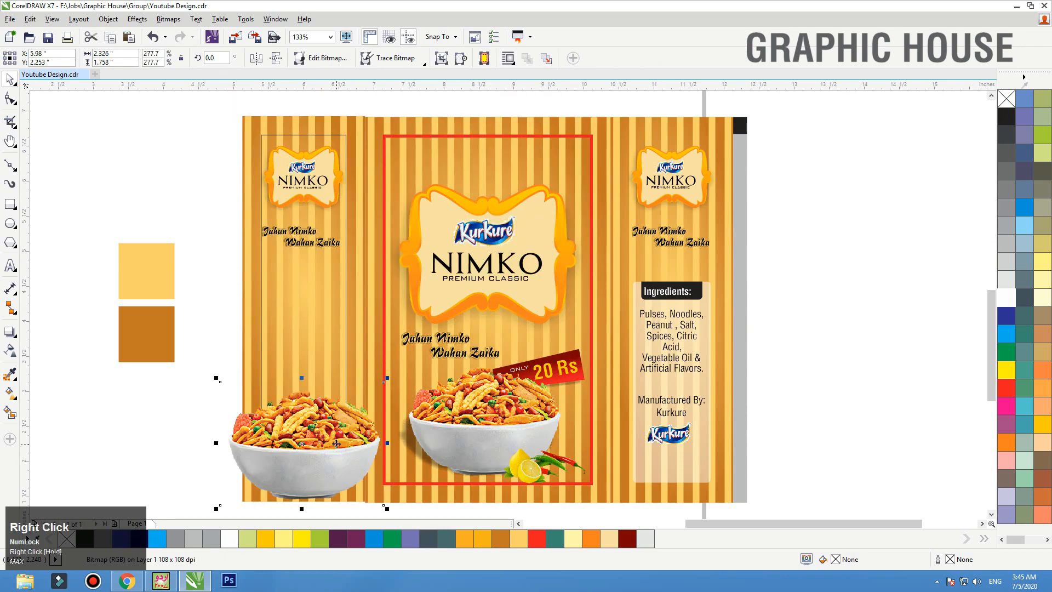
# Enlarge the copied bowl to about 2.88 in wide and PowerClip it inside the left side panel's striped background.
pyautogui.moveTo(388, 387); pyautogui.dragTo(406, 372)
pyautogui.moveTo(345, 413); pyautogui.dragTo(345, 422)
pyautogui.rightClick(320, 439)
pyautogui.click(362, 18)
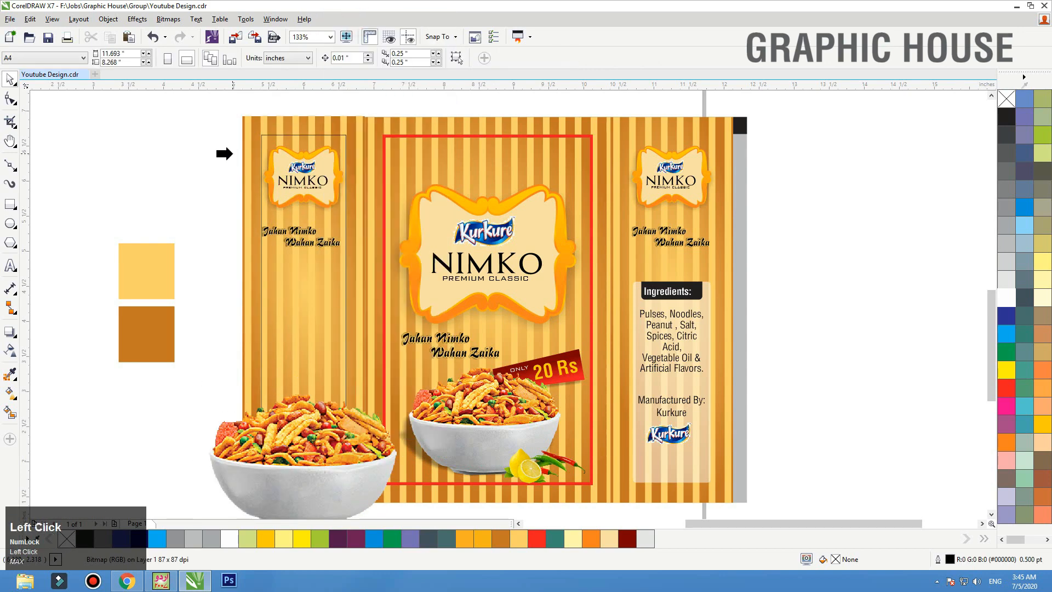
pyautogui.click(246, 160)
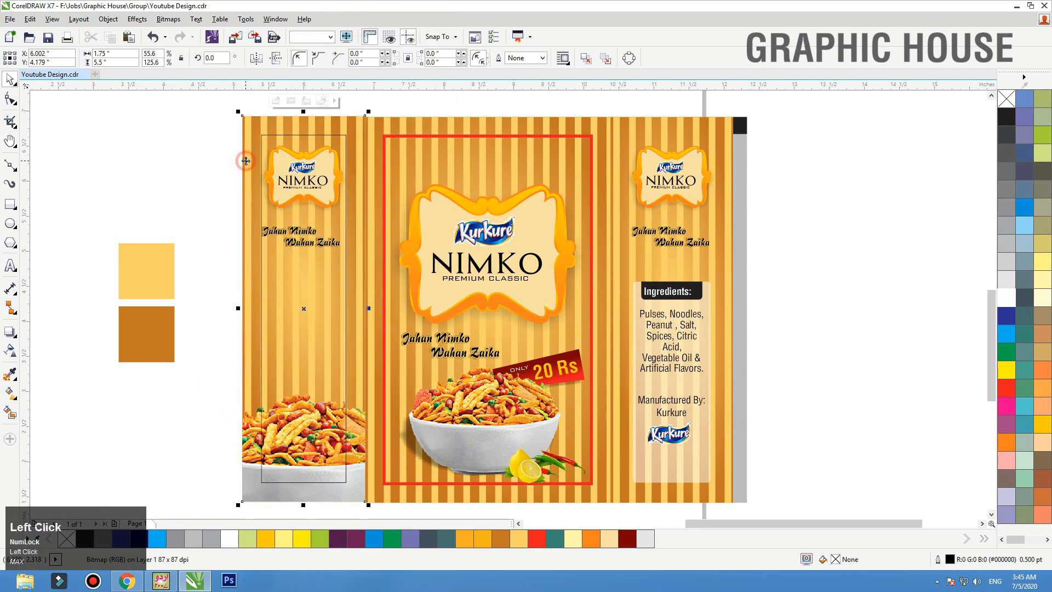
pyautogui.click(211, 404)
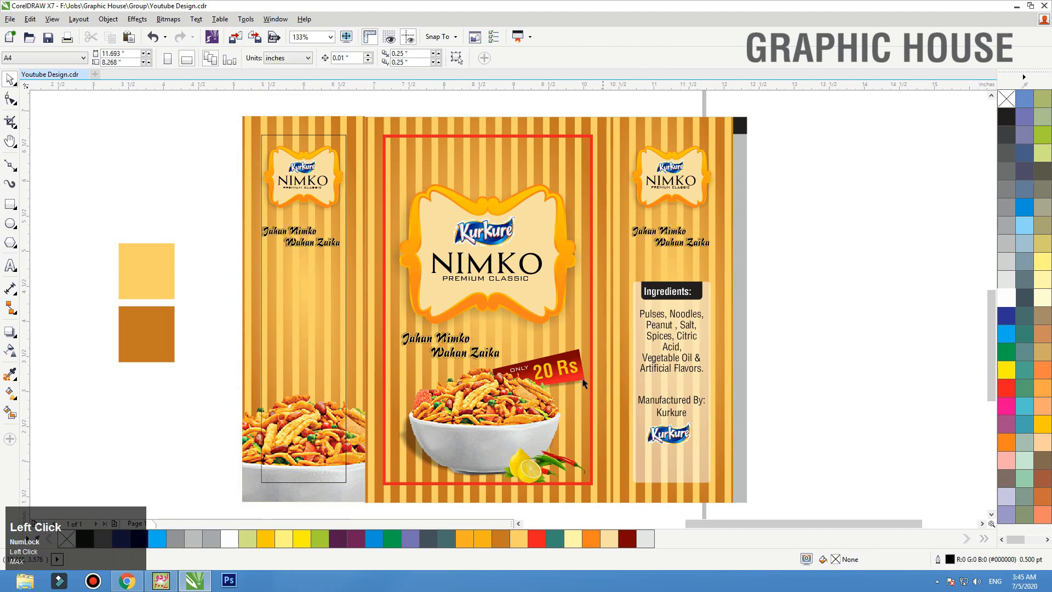
# Try to reposition the bowl inside the left side panel's PowerClip.
pyautogui.click(554, 458)
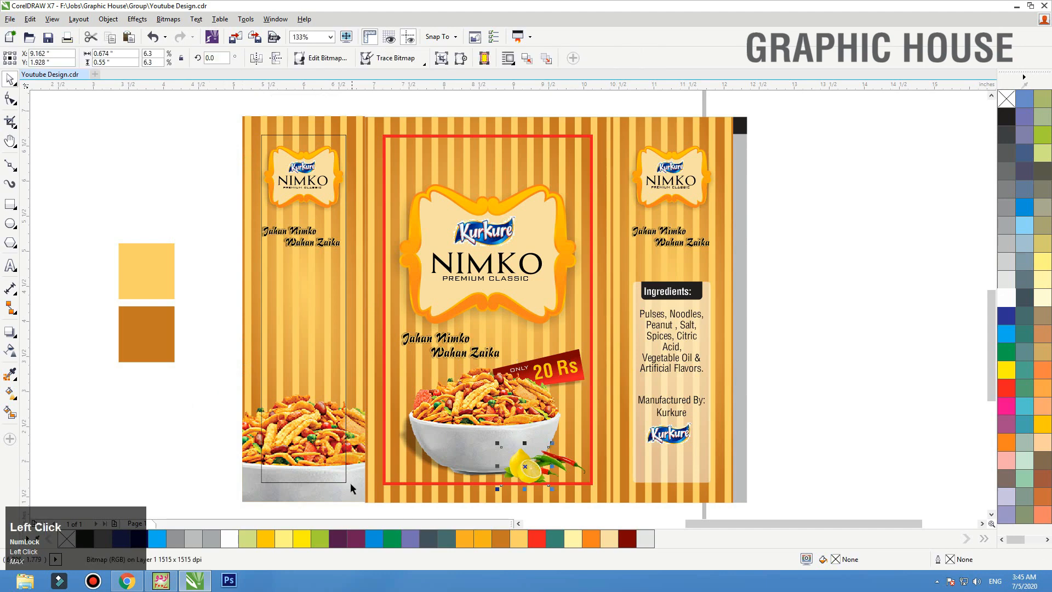
pyautogui.click(348, 487)
pyautogui.moveTo(349, 480); pyautogui.dragTo(352, 477)
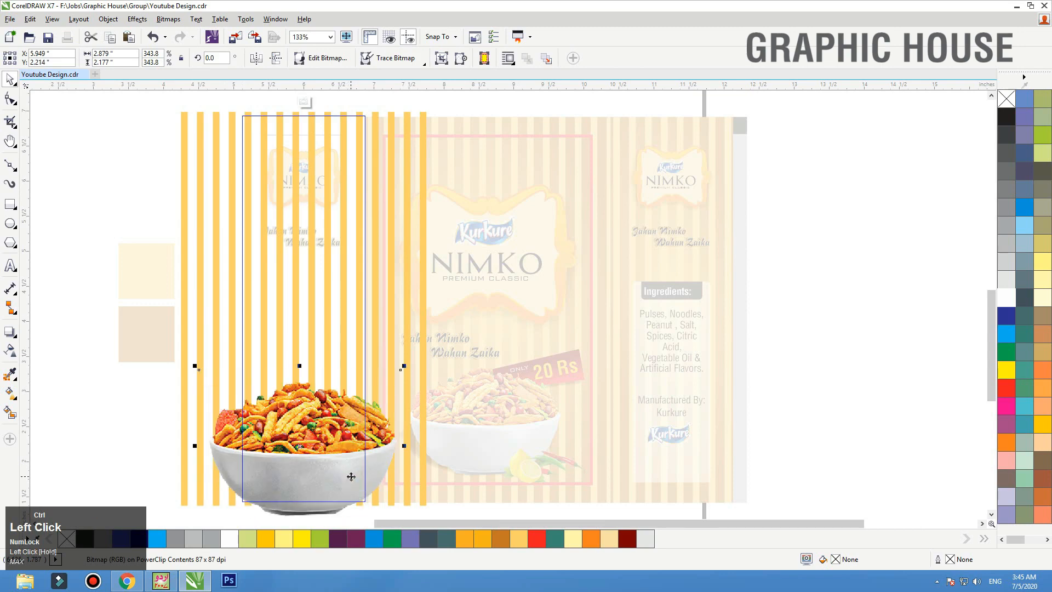
pyautogui.click(144, 442)
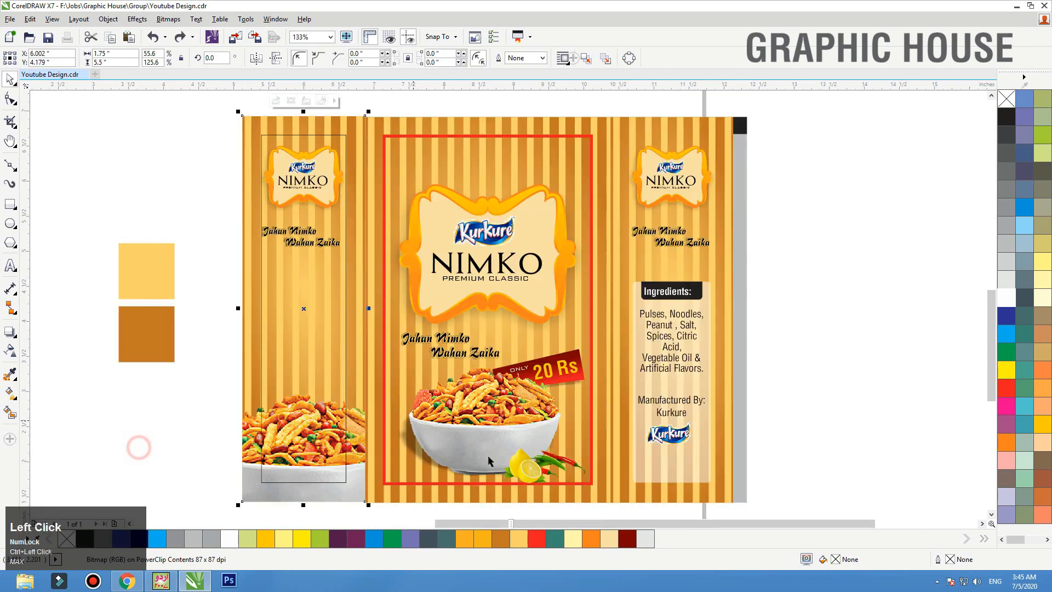
# Try copies of the lemon and chillies above the bowl on the left side panel and remove them.
pyautogui.click(517, 467)
pyautogui.rightClick(261, 404)
pyautogui.moveTo(470, 469); pyautogui.dragTo(316, 335)
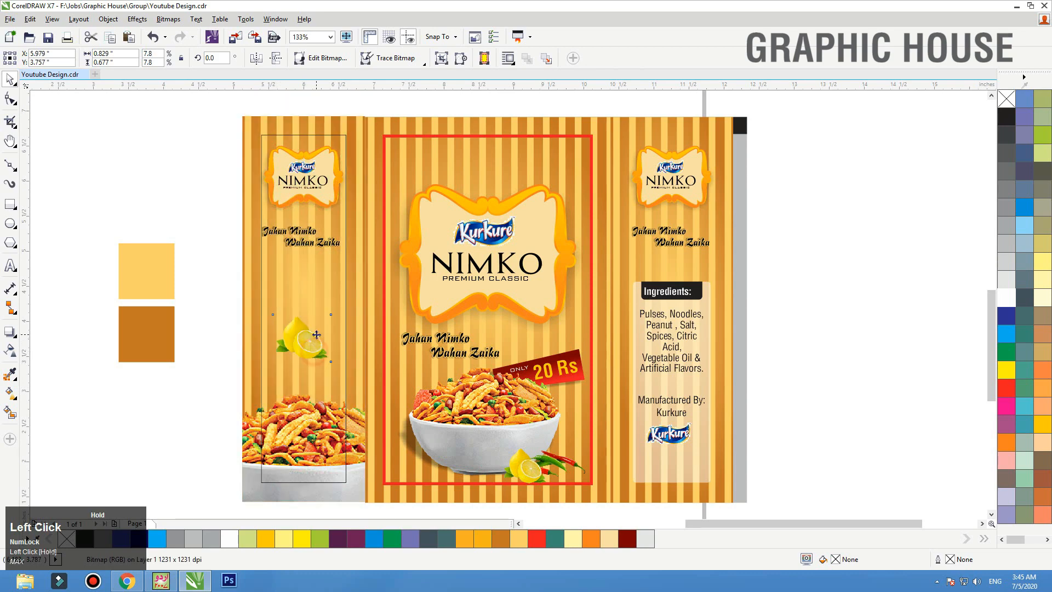
pyautogui.moveTo(559, 462); pyautogui.dragTo(310, 340)
pyautogui.rightClick(301, 377)
pyautogui.keyDown('shift'); pyautogui.click(310, 344); pyautogui.keyUp('shift')
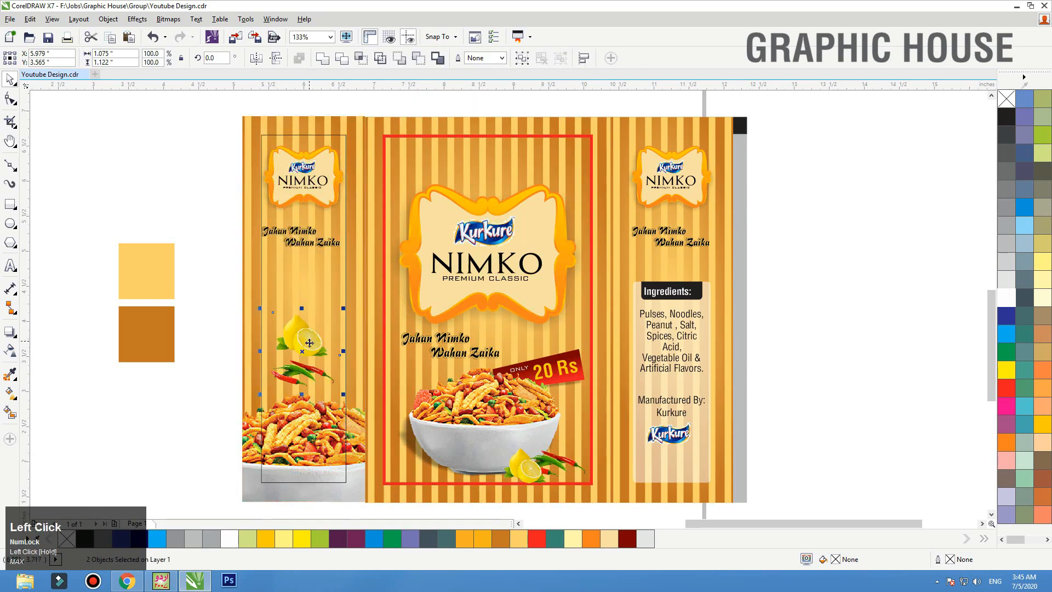
pyautogui.press('Delete')
# Copy the "ONLY 20 Rs" price tag above the bowl on the left side panel and enlarge it to about 1.57 in wide.
pyautogui.moveTo(768, 330); pyautogui.dragTo(468, 408)
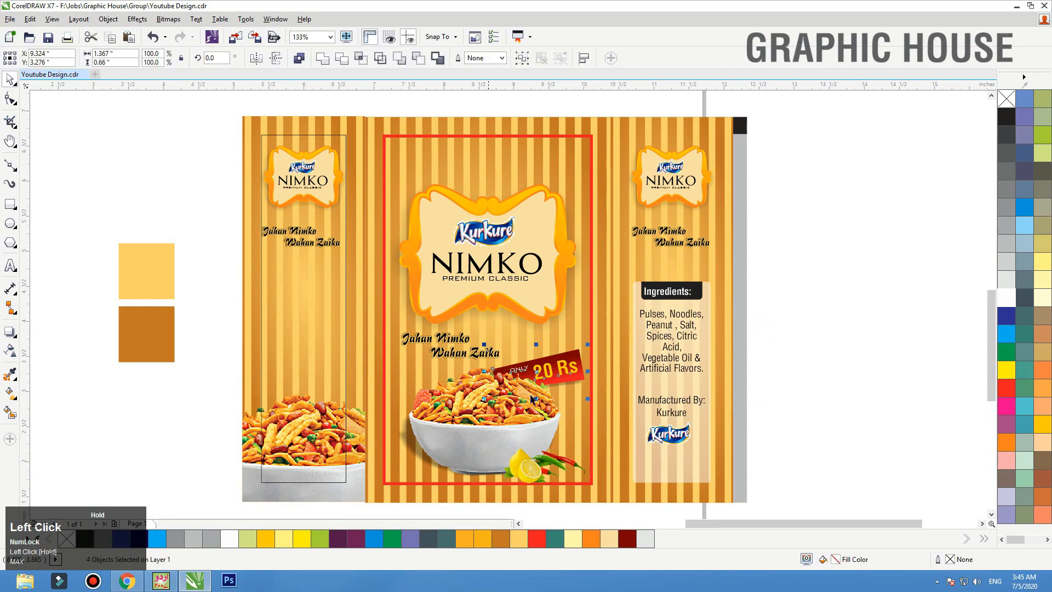
pyautogui.moveTo(552, 374); pyautogui.dragTo(314, 354)
pyautogui.rightClick(298, 365)
pyautogui.scroll(2, 199, 432)
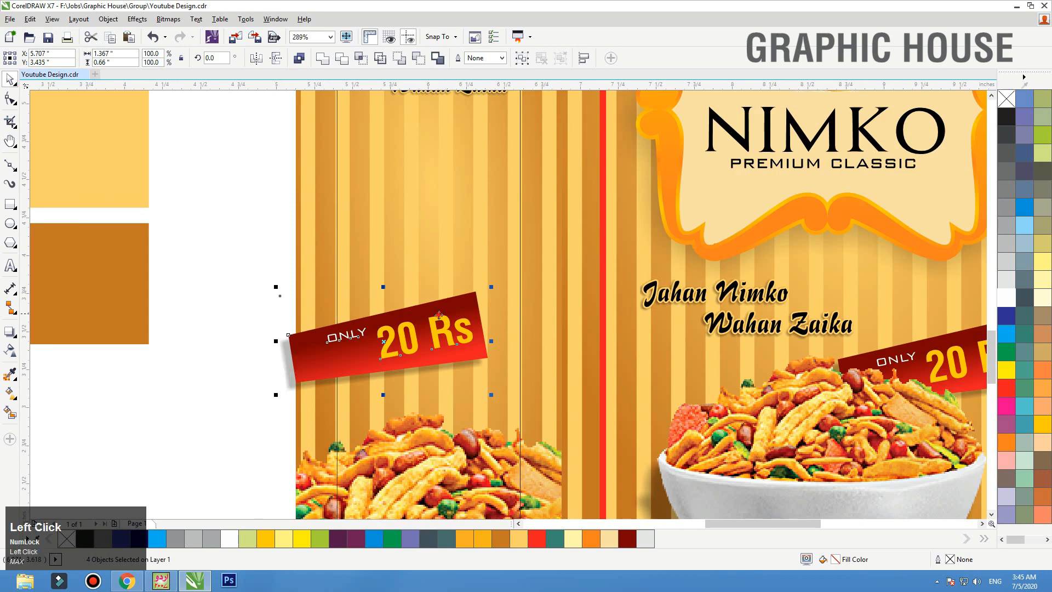
pyautogui.moveTo(439, 315); pyautogui.dragTo(433, 321)
pyautogui.moveTo(480, 295); pyautogui.dragTo(509, 280)
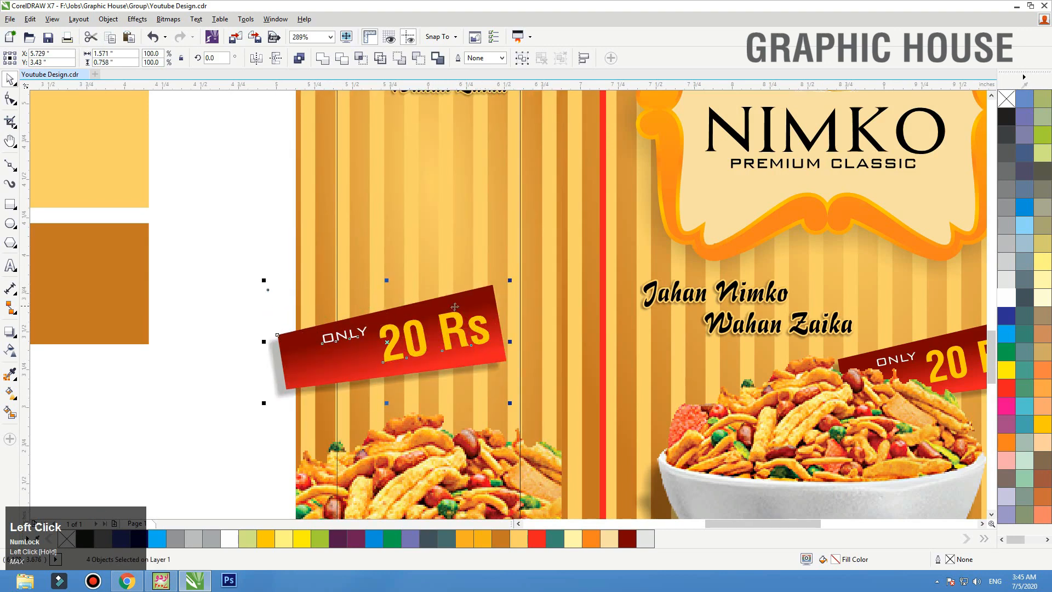
# Nudge the copied price tag into place and PowerClip it inside the left side panel's background.
pyautogui.moveTo(454, 307); pyautogui.dragTo(456, 305)
pyautogui.rightClick(442, 308)
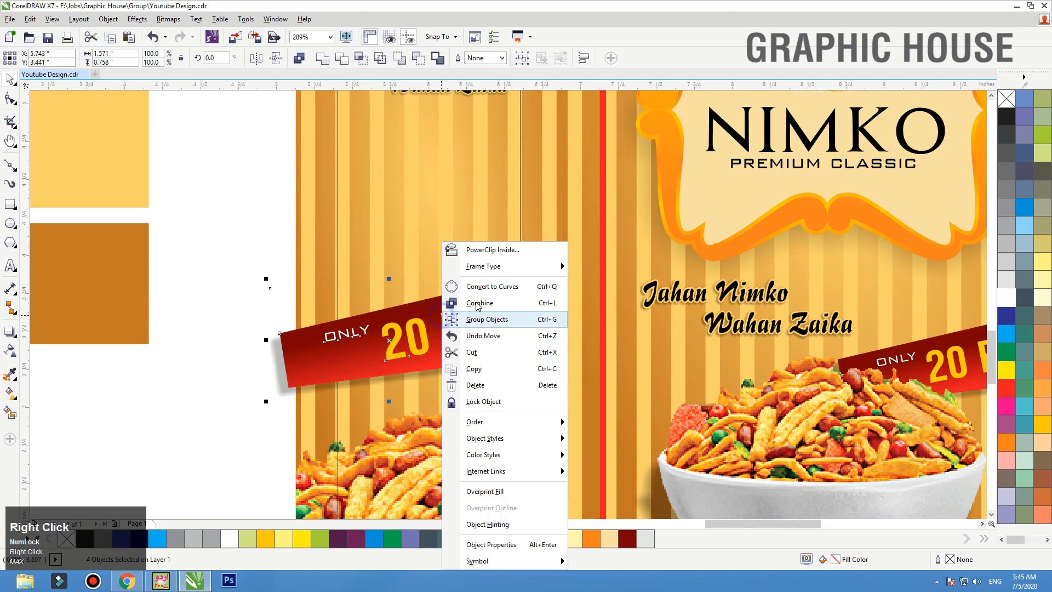
pyautogui.click(471, 249)
pyautogui.click(309, 276)
# Delete the thin black guide rectangle on the left side panel.
pyautogui.hotkey('shift', 'F2')
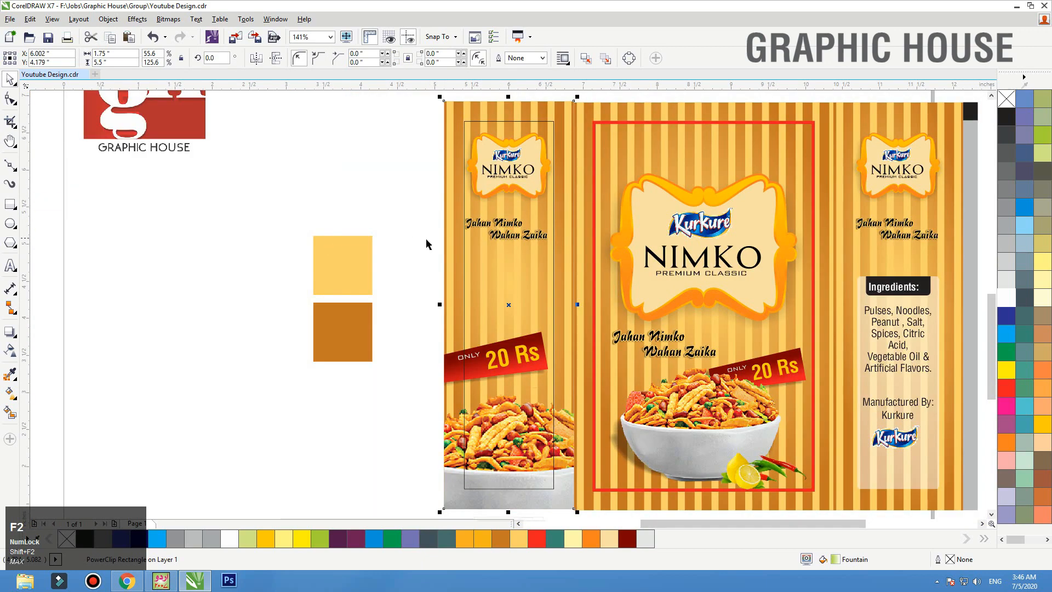
pyautogui.click(465, 256)
pyautogui.press('Delete')
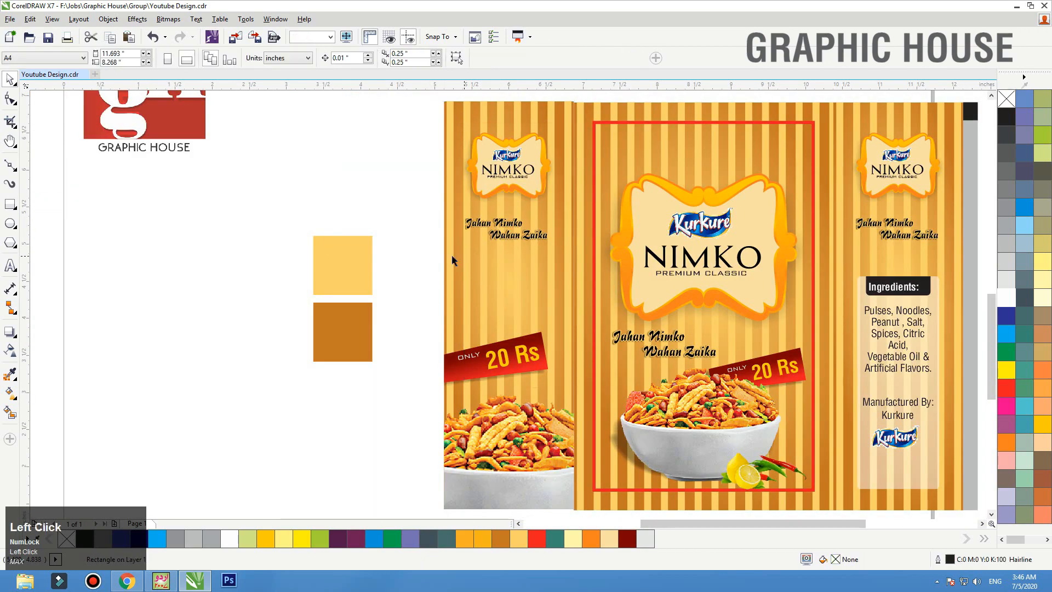
# Move the "Jahan Nimko Wahan Zaika" slogans on both side panels slightly down together.
pyautogui.click(418, 258)
pyautogui.scroll(-2, 394, 259)
pyautogui.press('F2')
pyautogui.moveTo(347, 183); pyautogui.dragTo(799, 400)
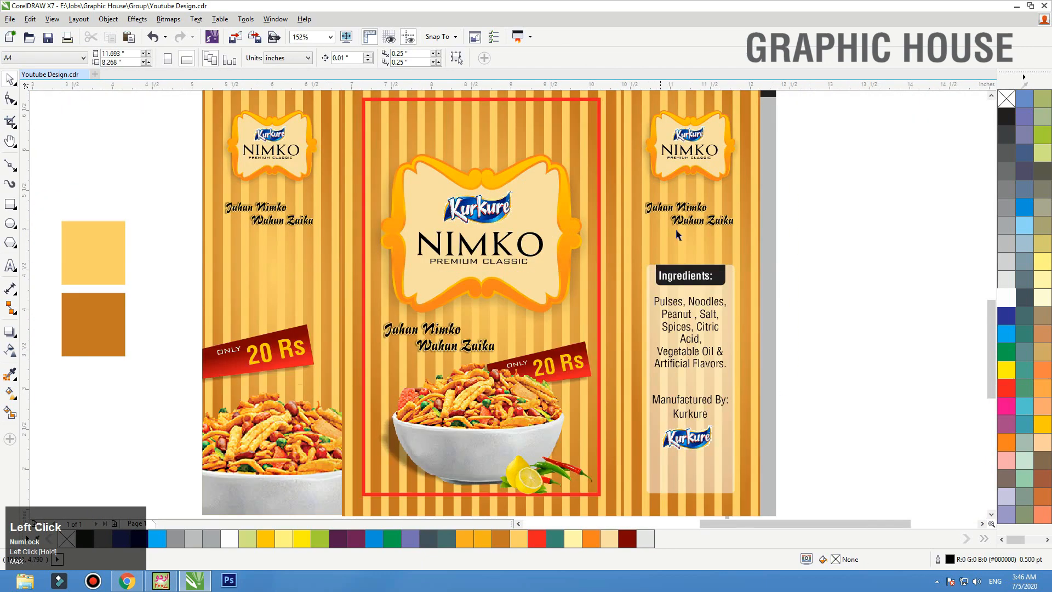
pyautogui.click(676, 226)
pyautogui.keyDown('shift'); pyautogui.click(309, 229); pyautogui.keyUp('shift')
pyautogui.moveTo(309, 229); pyautogui.dragTo(302, 245)
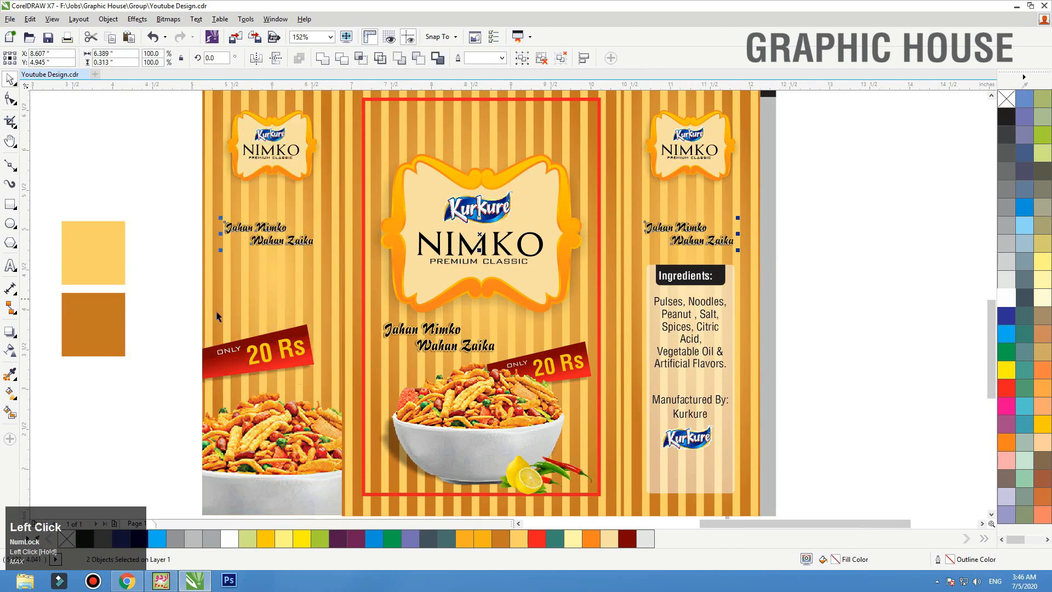
pyautogui.click(192, 329)
# Remove the red outline from the rectangle around the front panel.
pyautogui.click(374, 100)
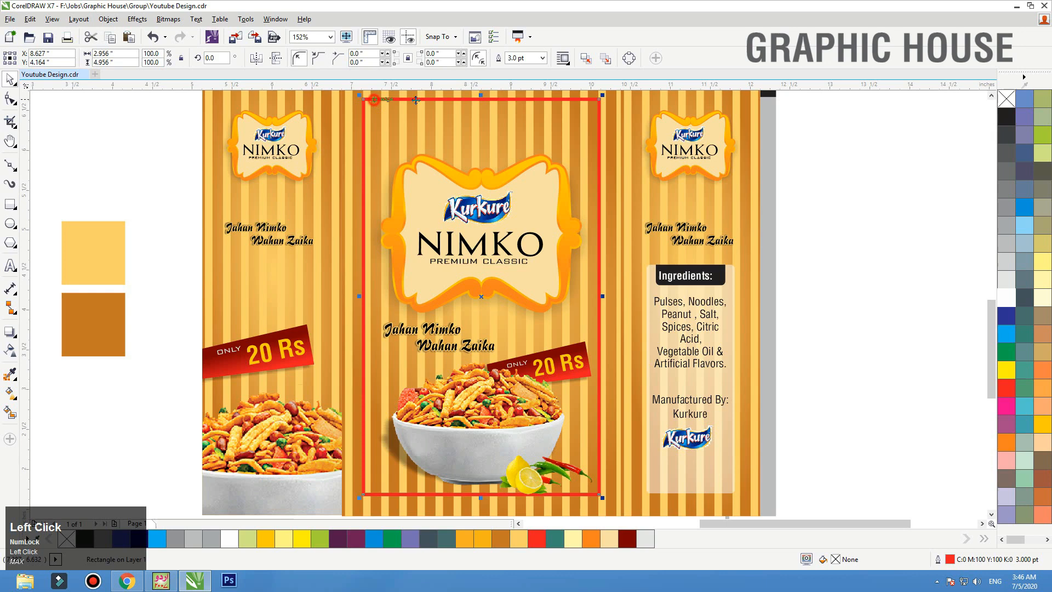
pyautogui.rightClick(1008, 99)
pyautogui.click(881, 153)
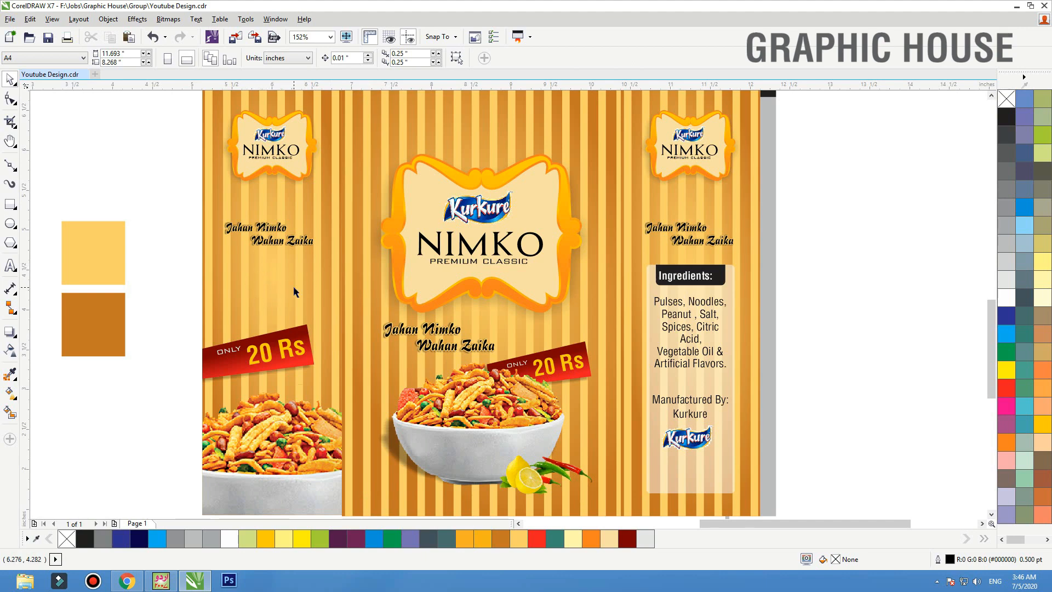
# Copy the front label's "PREMIUM CLASSIC" text between the left panel's slogan and price tag and break it into two lines.
pyautogui.click(466, 265)
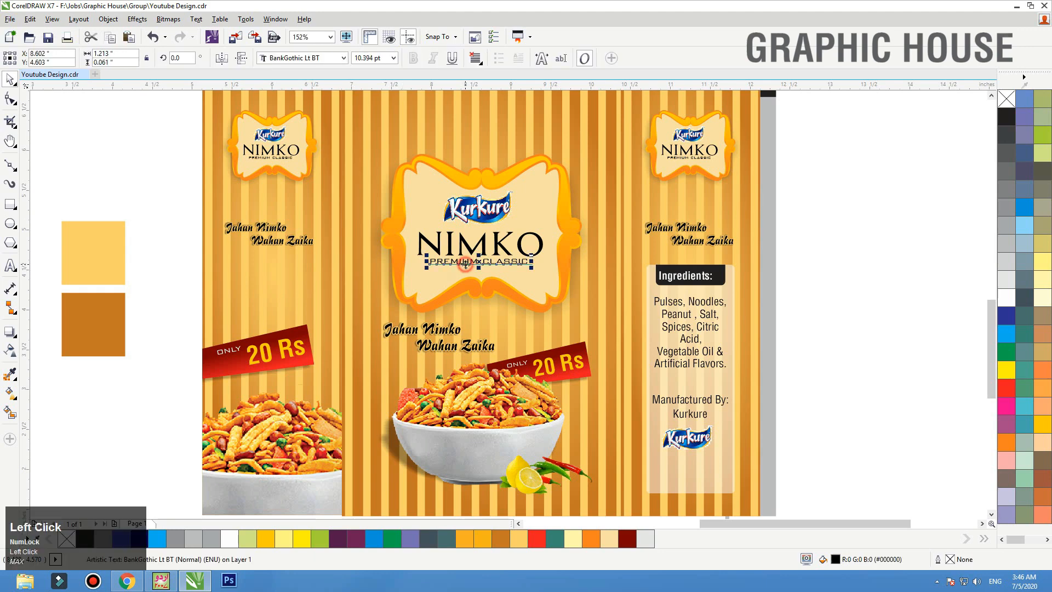
pyautogui.moveTo(466, 265); pyautogui.dragTo(266, 282)
pyautogui.rightClick(266, 282)
pyautogui.press('F2')
pyautogui.moveTo(465, 204); pyautogui.dragTo(125, 392)
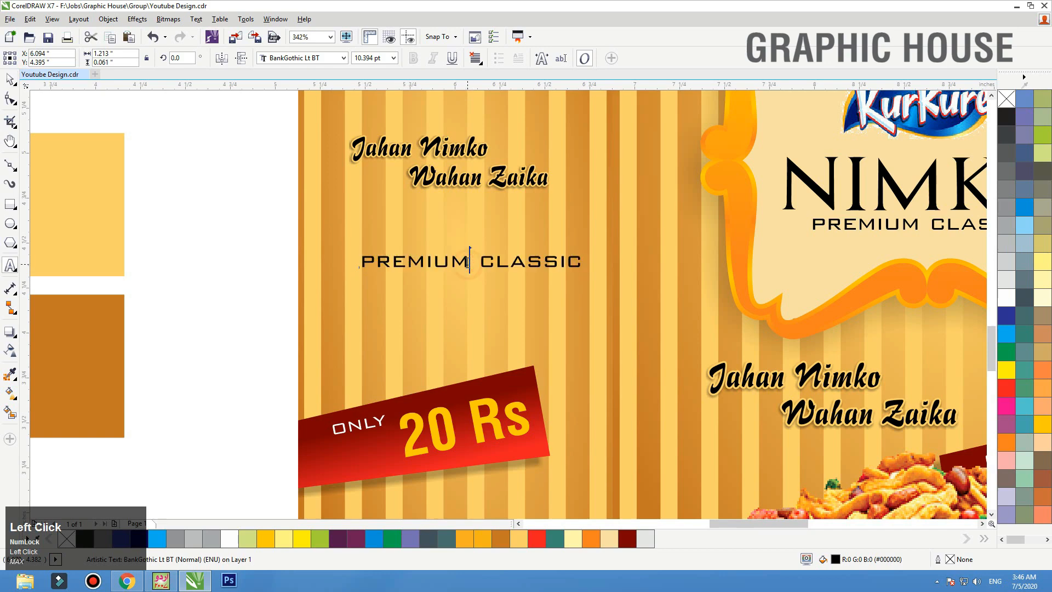
pyautogui.press('Return')
pyautogui.hotkey('shift', 'Right')
pyautogui.press('Delete')
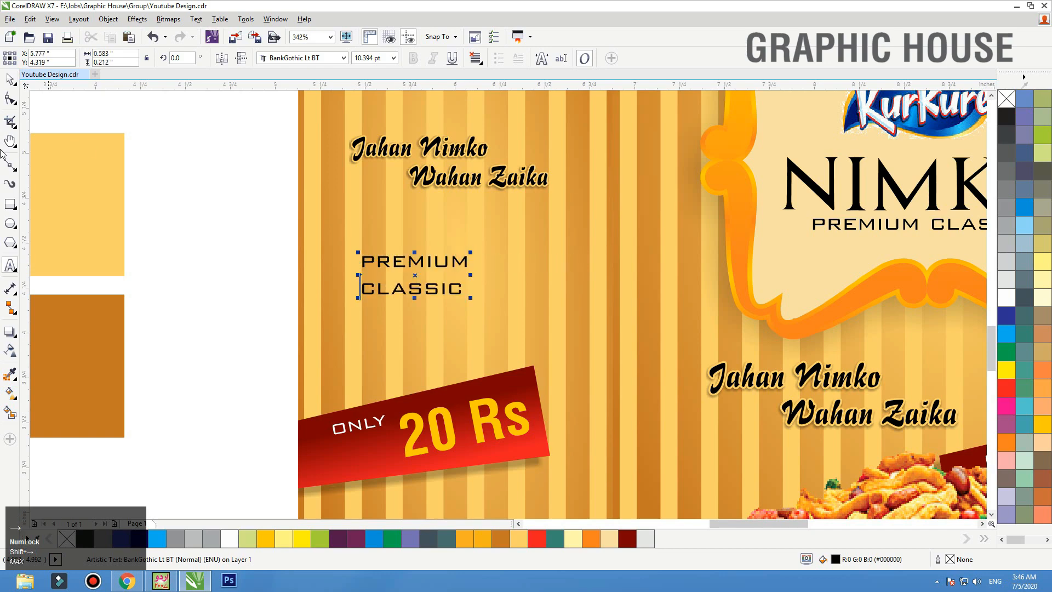
# Tighten the line spacing of the left panel's "PREMIUM CLASSIC" text and enlarge it to about 18.8 pt.
pyautogui.click(10, 99)
pyautogui.moveTo(359, 307); pyautogui.dragTo(359, 278)
pyautogui.press('space')
pyautogui.moveTo(475, 251); pyautogui.dragTo(494, 222)
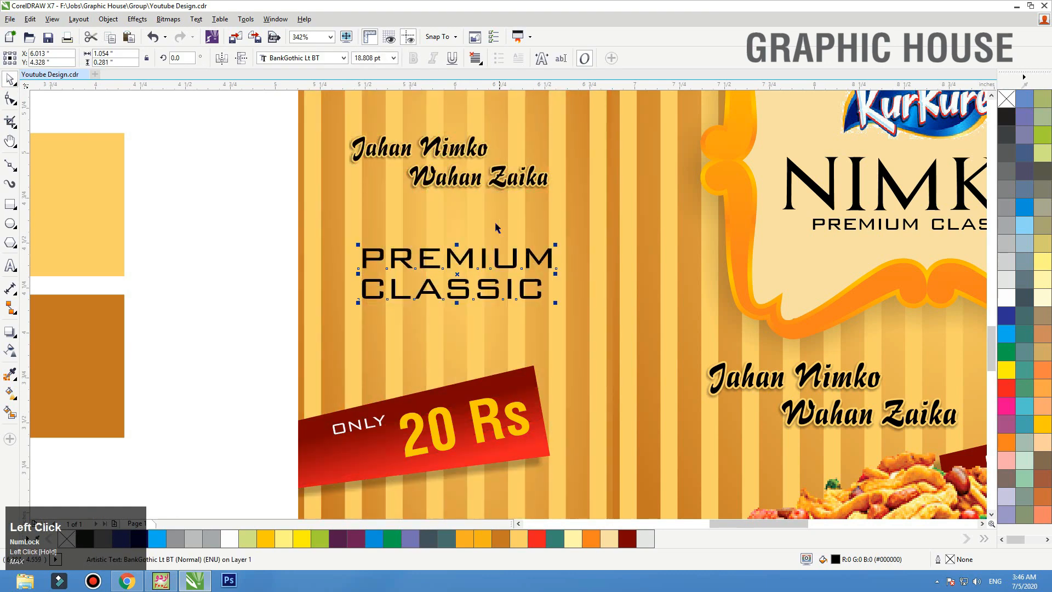
# Center the "PREMIUM CLASSIC" text horizontally on the left side panel and move both side panels' slogans slightly up.
pyautogui.keyDown('shift'); pyautogui.click(495, 222); pyautogui.keyUp('shift')
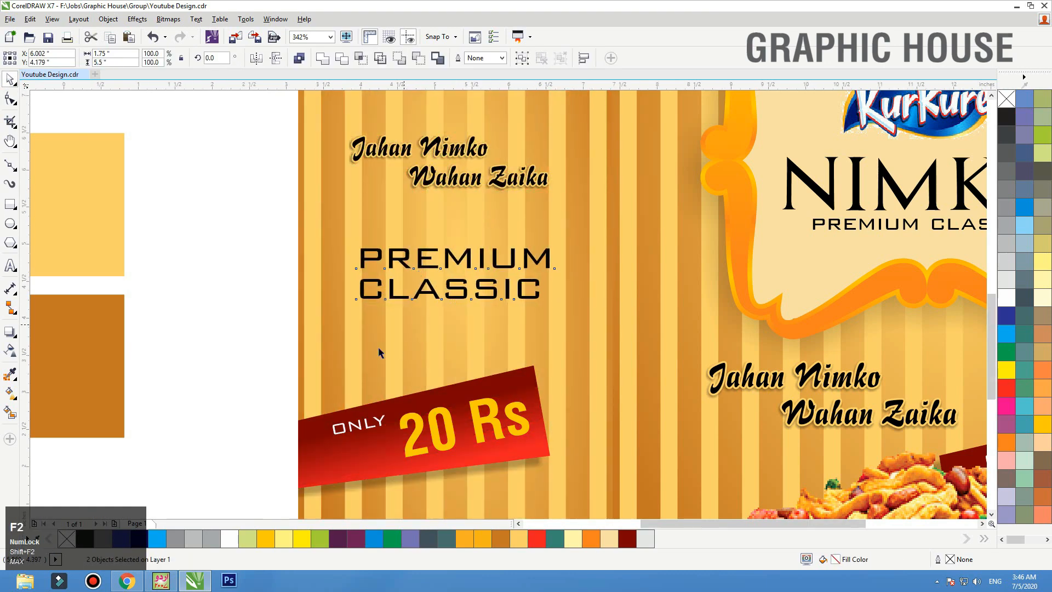
pyautogui.hotkey('shift', 'F2')
pyautogui.click(394, 293)
pyautogui.moveTo(509, 255); pyautogui.dragTo(898, 249)
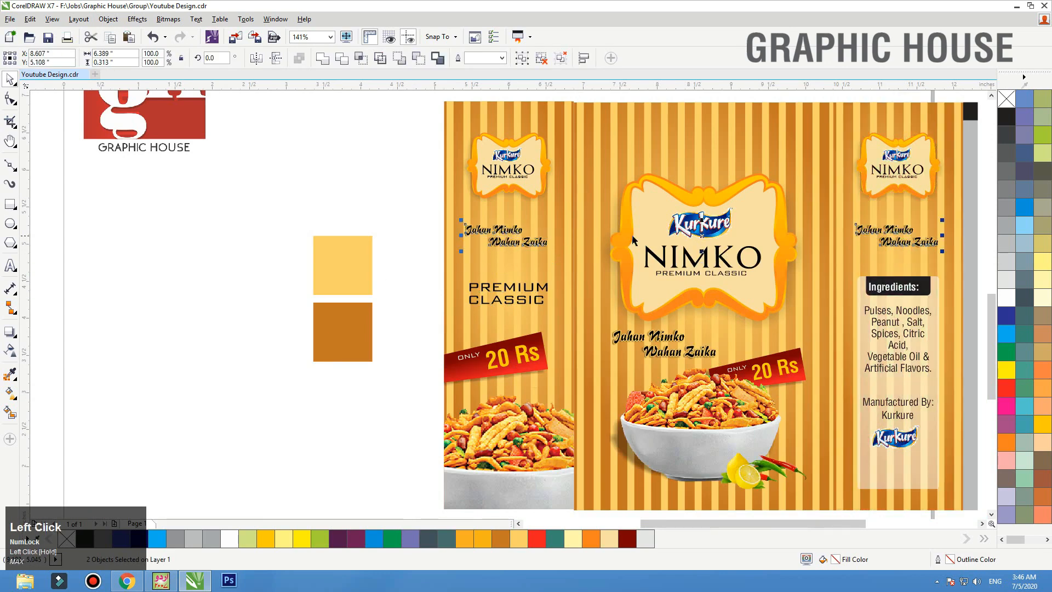
# Delete the two color sample squares beside the pouch.
pyautogui.moveTo(416, 204); pyautogui.dragTo(235, 442)
pyautogui.press('Delete')
pyautogui.click(260, 419)
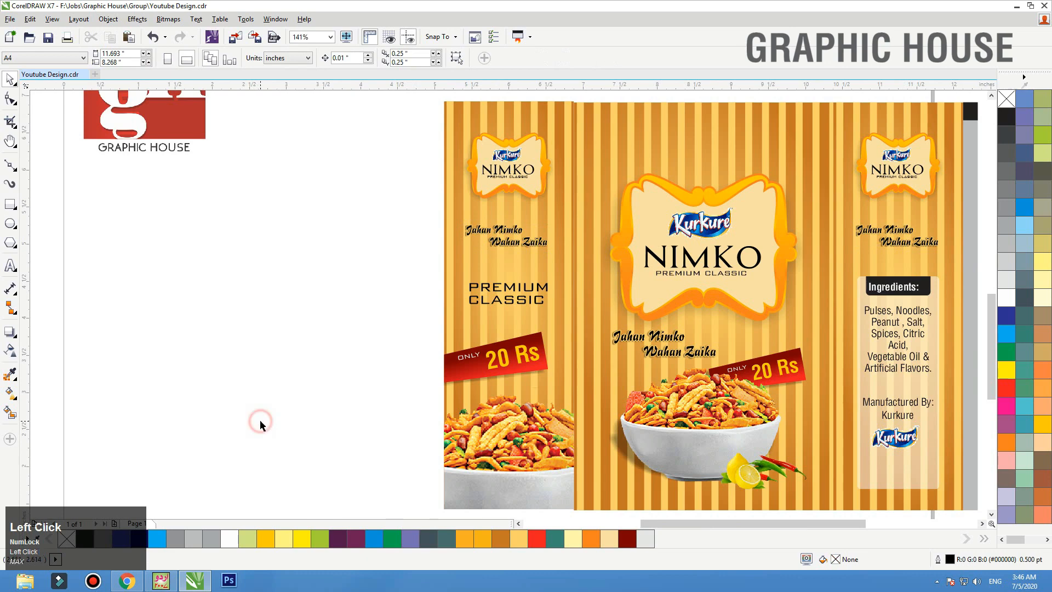
# Delete the leftover red and black frame ornament pieces above the page and fit all remaining artwork in view.
pyautogui.press('F4')
pyautogui.moveTo(820, 292); pyautogui.dragTo(260, 159)
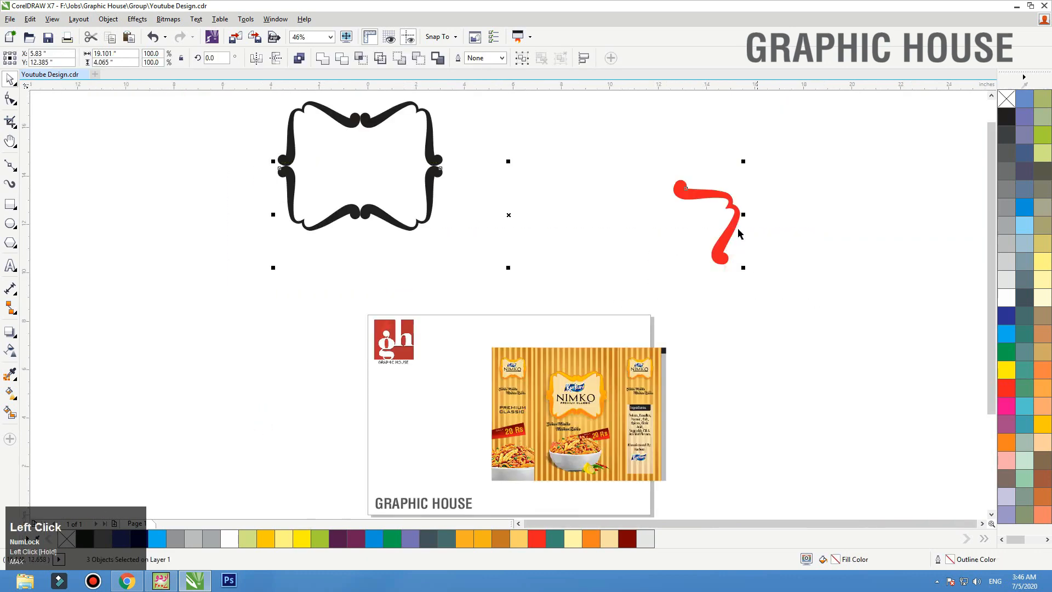
pyautogui.press('Delete')
pyautogui.hotkey('ctrl', 'z')
pyautogui.hotkey('ctrl', 'z')
pyautogui.hotkey('ctrl', 'z')
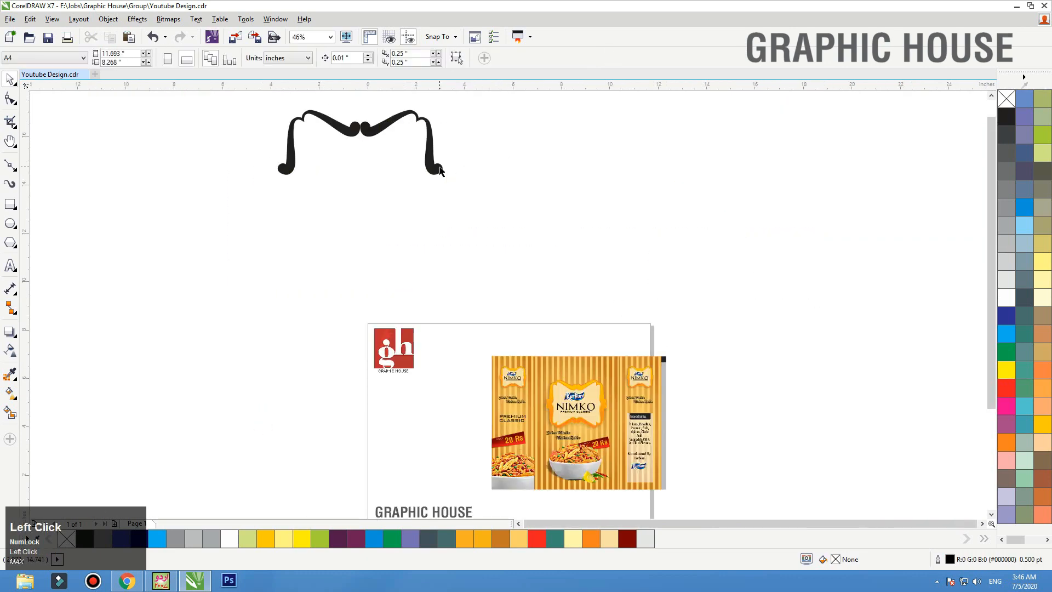
pyautogui.moveTo(395, 215); pyautogui.dragTo(229, 84)
pyautogui.press('Delete')
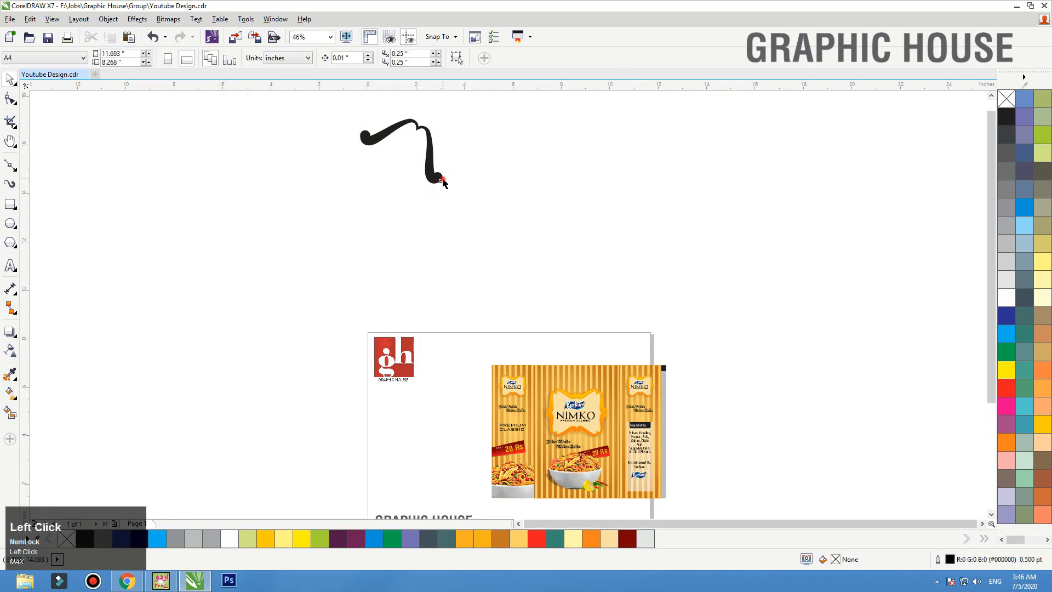
pyautogui.click(439, 178)
pyautogui.press('Delete')
pyautogui.click(446, 242)
pyautogui.press('F4')
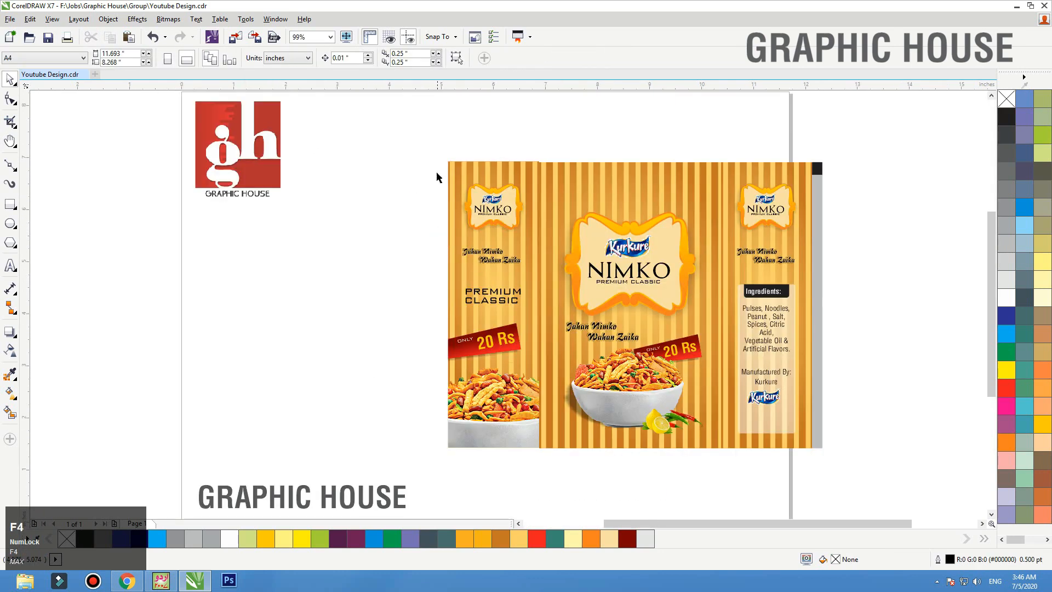
# Examine the complete pouch layout across its front and side panels.
pyautogui.moveTo(427, 131); pyautogui.dragTo(873, 506)
pyautogui.moveTo(765, 440); pyautogui.dragTo(712, 428)
pyautogui.hotkey('shift', 'F2')
pyautogui.click(832, 359)
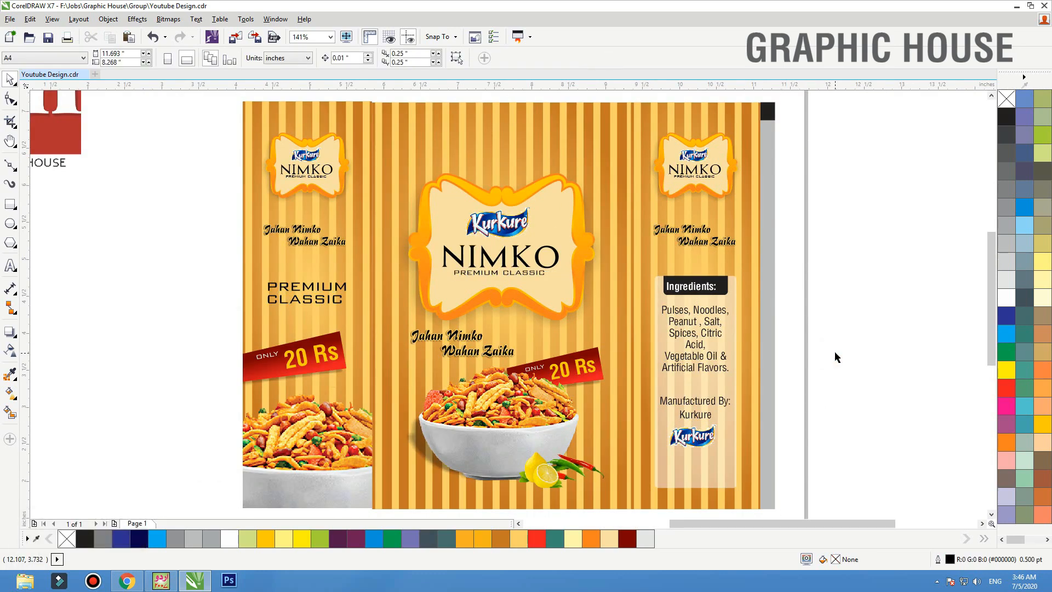
pyautogui.click(389, 170)
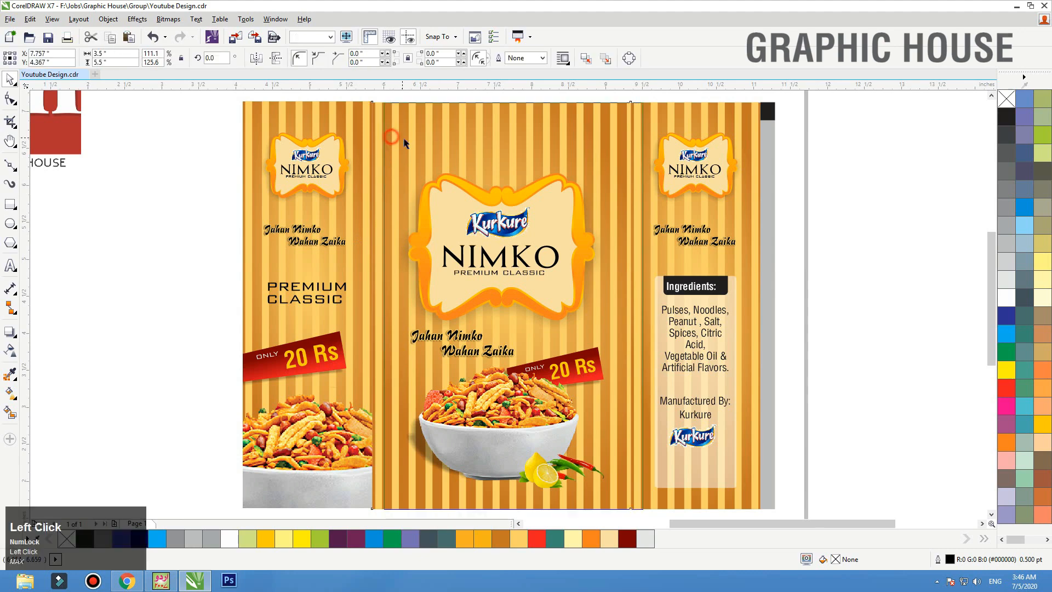
pyautogui.hotkey('ctrl', 'z')
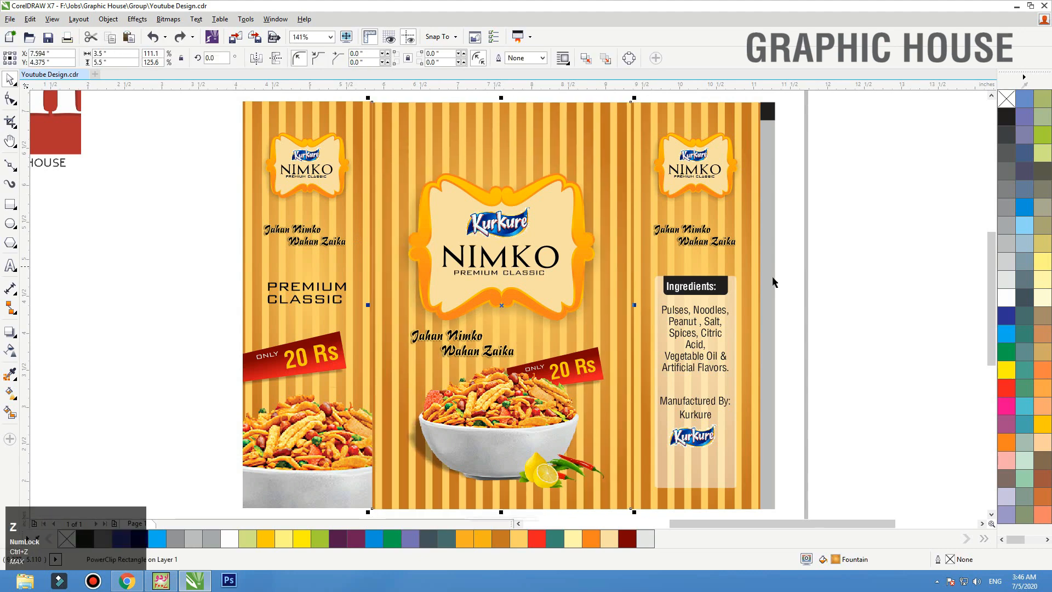
pyautogui.click(840, 265)
# Duplicate the entire pouch artwork into the empty area beyond the page's right edge.
pyautogui.scroll(-3, 327, 250)
pyautogui.moveTo(651, 147); pyautogui.dragTo(262, 412)
pyautogui.moveTo(324, 362); pyautogui.dragTo(660, 363)
pyautogui.rightClick(660, 362)
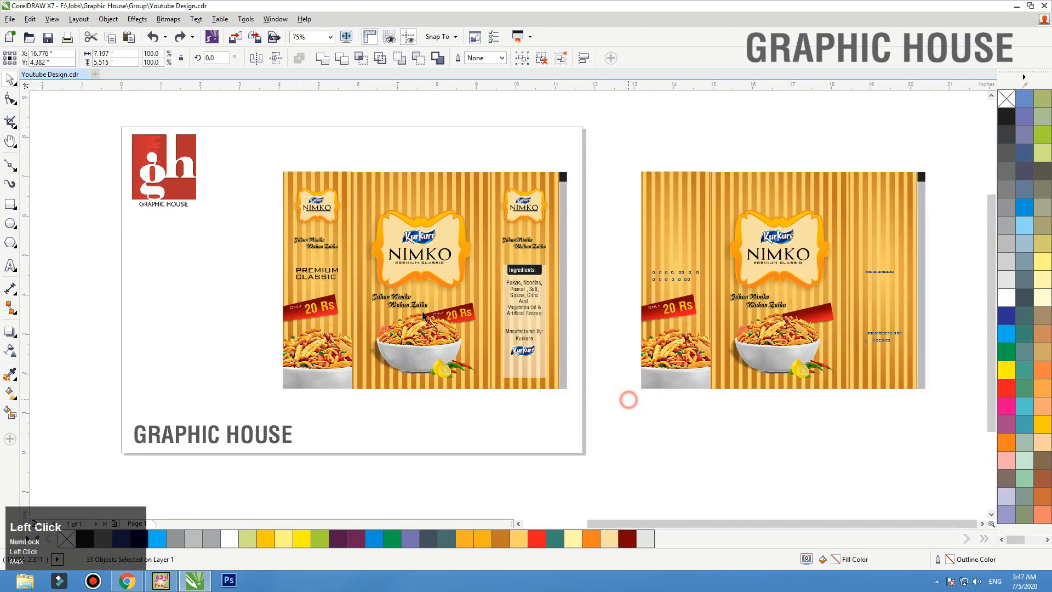
pyautogui.moveTo(778, 374); pyautogui.dragTo(955, 267)
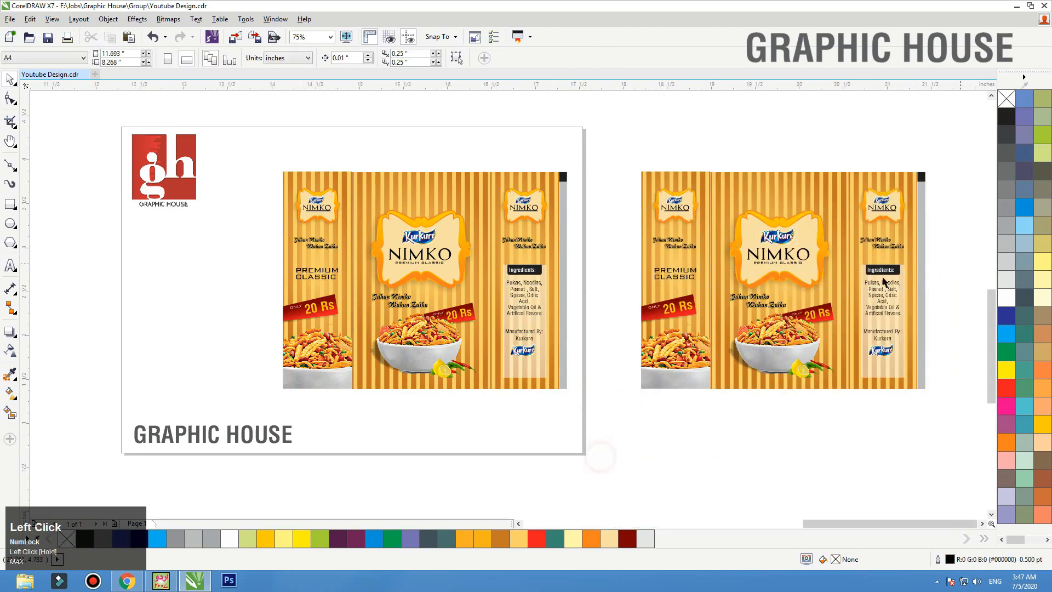
# On the duplicate pouch, move the lemon and chillies off below the artwork and delete the front bowl's shadow.
pyautogui.moveTo(683, 430); pyautogui.dragTo(500, 286)
pyautogui.moveTo(557, 321); pyautogui.dragTo(698, 414)
pyautogui.moveTo(541, 289); pyautogui.dragTo(604, 289)
pyautogui.hotkey('ctrl', 'z')
pyautogui.click(459, 323)
pyautogui.press('Delete')
# Enlarge the duplicate's front bowl to about 4.14 by 3.13 inches and shift it slightly down, overhanging the panel's lower edge.
pyautogui.click(547, 233)
pyautogui.click(614, 194)
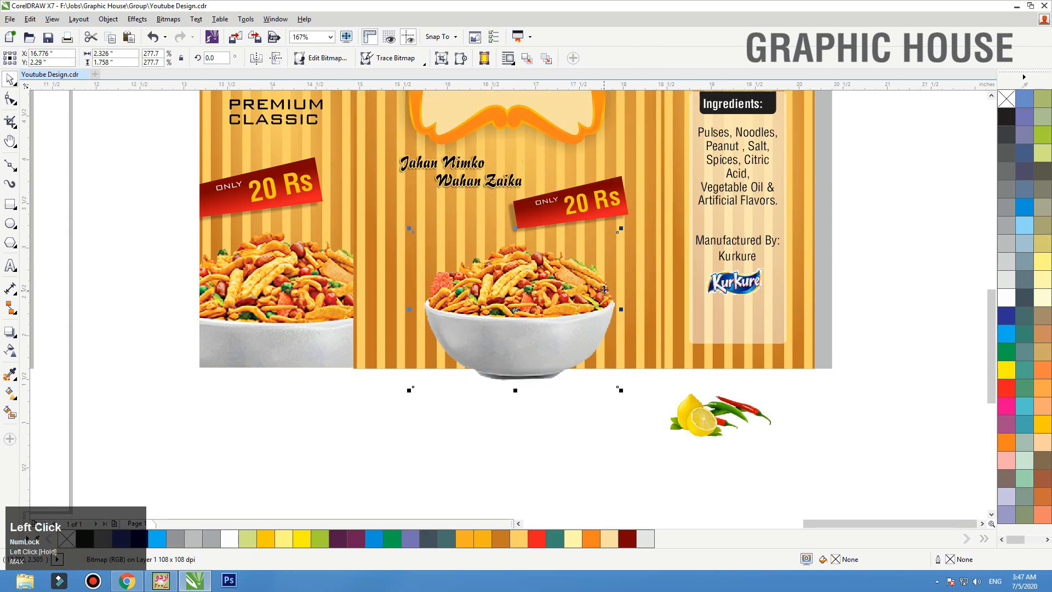
pyautogui.moveTo(627, 228); pyautogui.dragTo(681, 184)
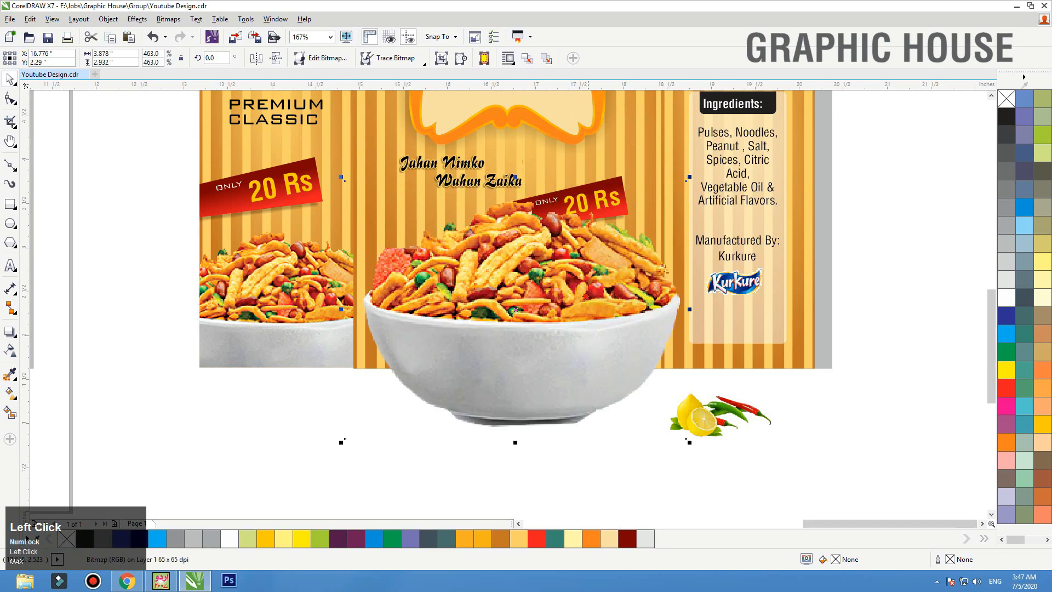
pyautogui.moveTo(586, 317); pyautogui.dragTo(591, 322)
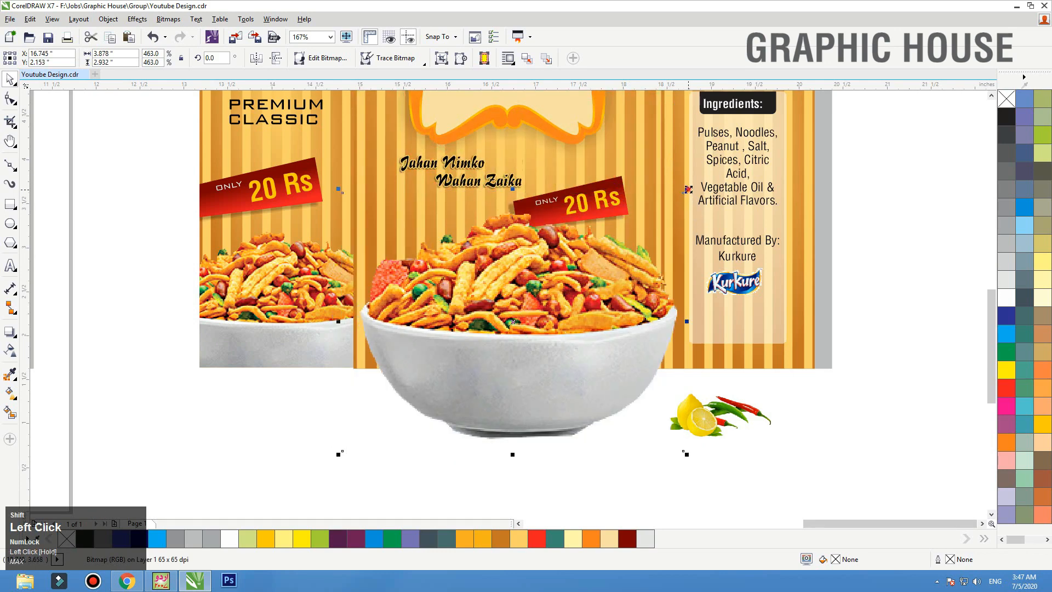
pyautogui.moveTo(689, 189); pyautogui.dragTo(700, 184)
pyautogui.rightClick(580, 310)
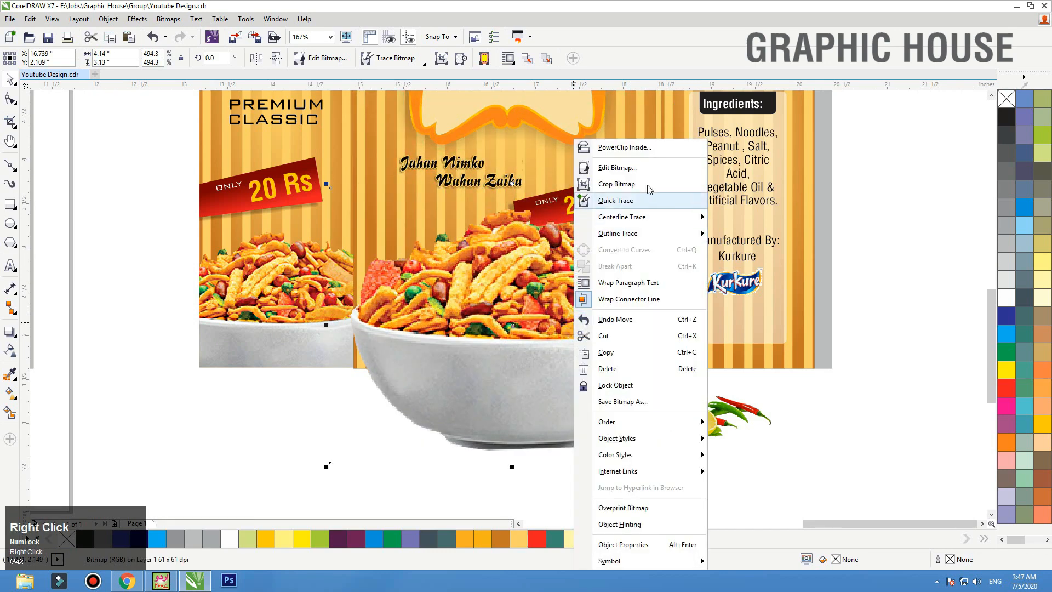
pyautogui.click(624, 147)
pyautogui.click(661, 123)
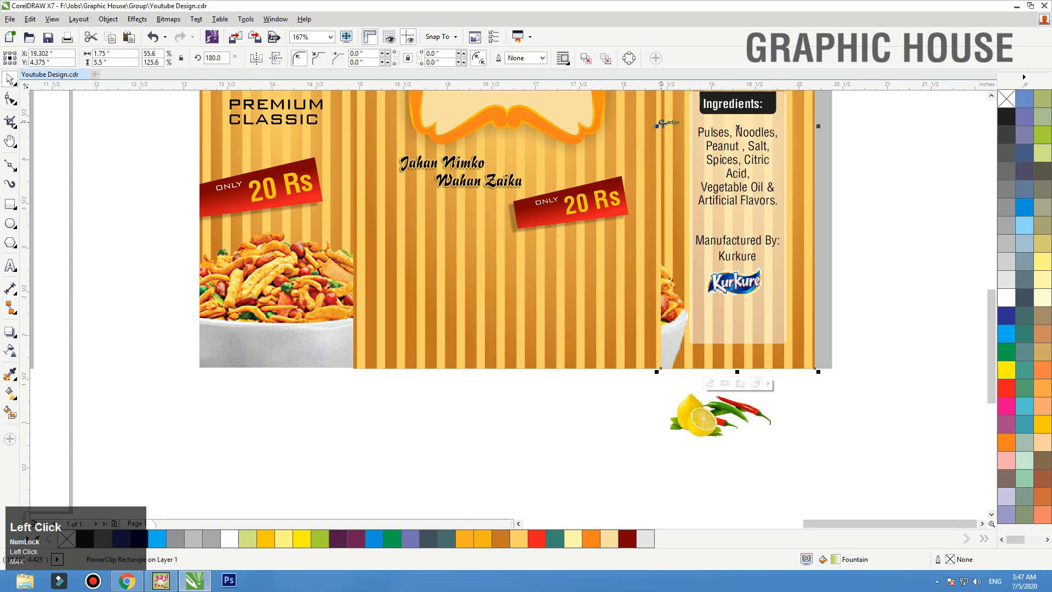
pyautogui.hotkey('ctrl', 'z')
# PowerClip the enlarged nimko bowl inside the duplicate's striped front panel.
pyautogui.rightClick(581, 294)
pyautogui.click(642, 157)
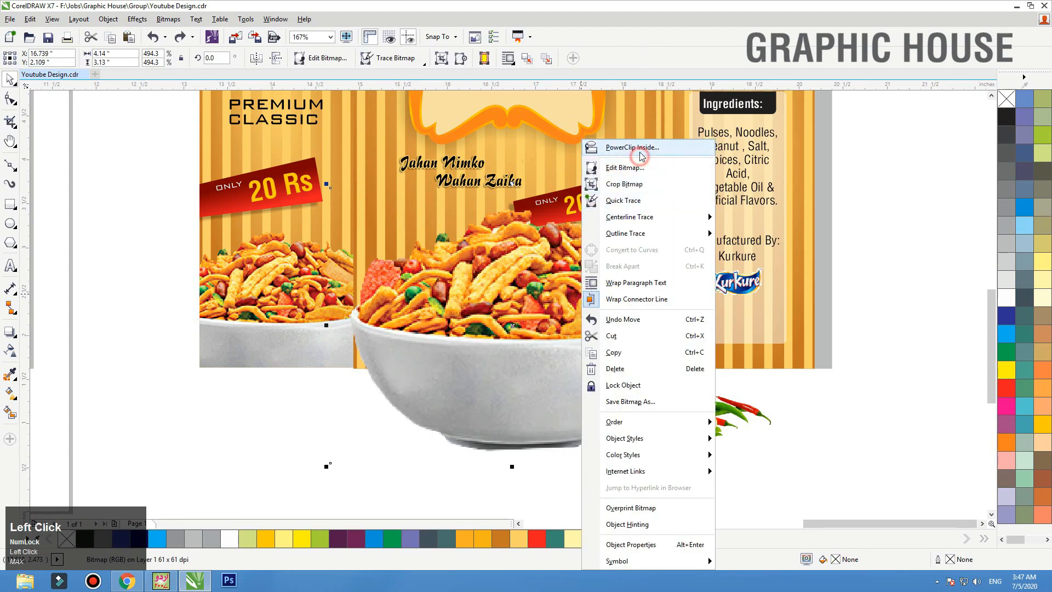
pyautogui.click(644, 146)
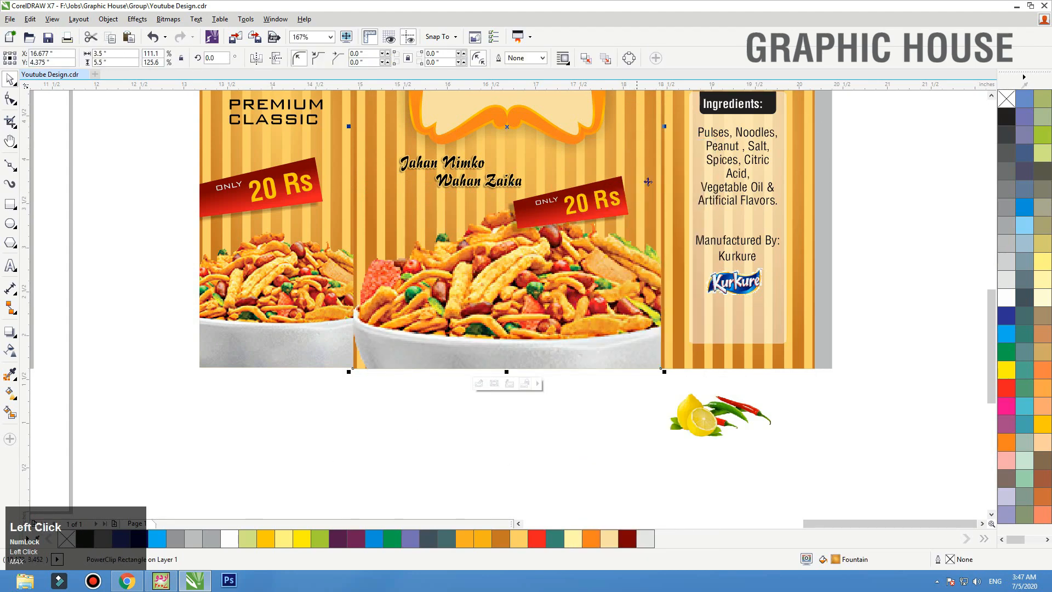
pyautogui.moveTo(707, 250); pyautogui.dragTo(476, 271)
pyautogui.rightClick(568, 185)
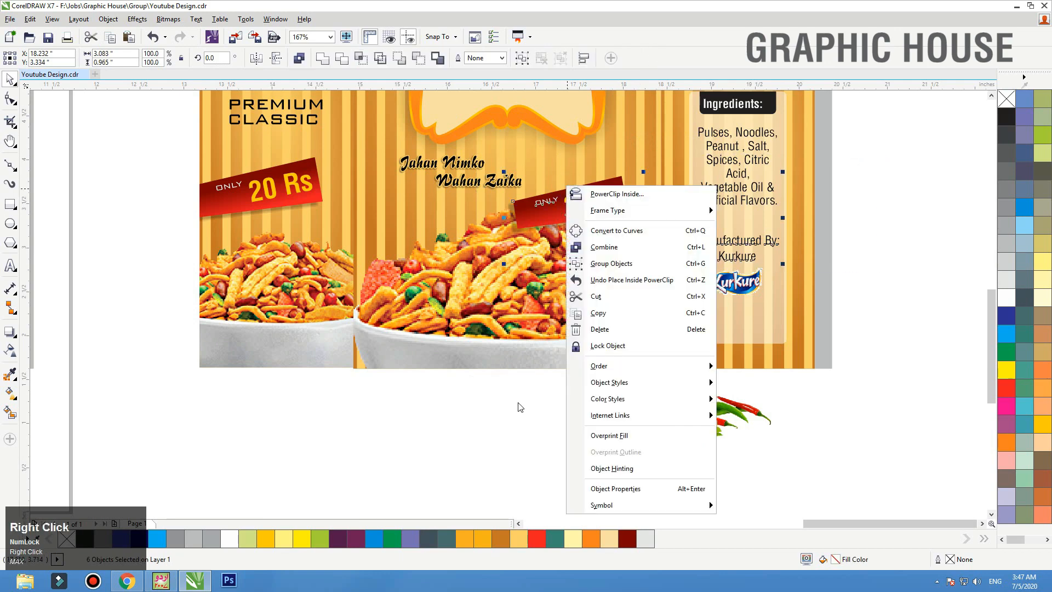
pyautogui.click(471, 426)
pyautogui.click(668, 177)
# PowerClip all the objects of the front "ONLY 20 Rs" price tag inside the duplicate's front panel.
pyautogui.moveTo(654, 464); pyautogui.dragTo(525, 180)
pyautogui.rightClick(540, 201)
pyautogui.click(549, 209)
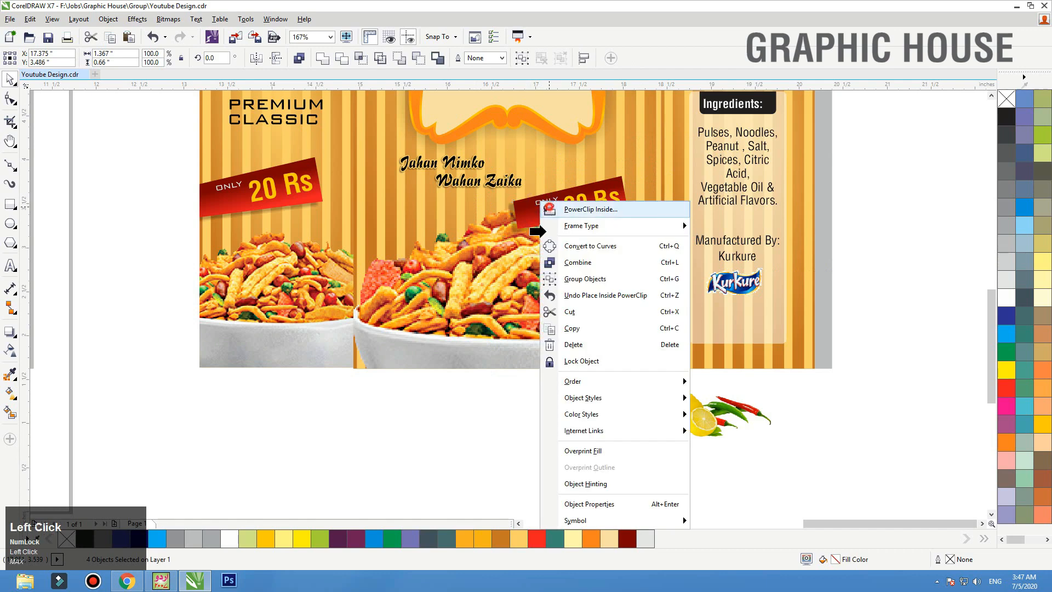
pyautogui.click(541, 246)
# Open the front panel's PowerClip contents for editing and bring the bowl in front of the price tag.
pyautogui.keyDown('ctrl'); pyautogui.click(541, 253); pyautogui.keyUp('ctrl')
pyautogui.click(569, 222)
pyautogui.keyDown('shift'); pyautogui.click(567, 386); pyautogui.keyUp('shift')
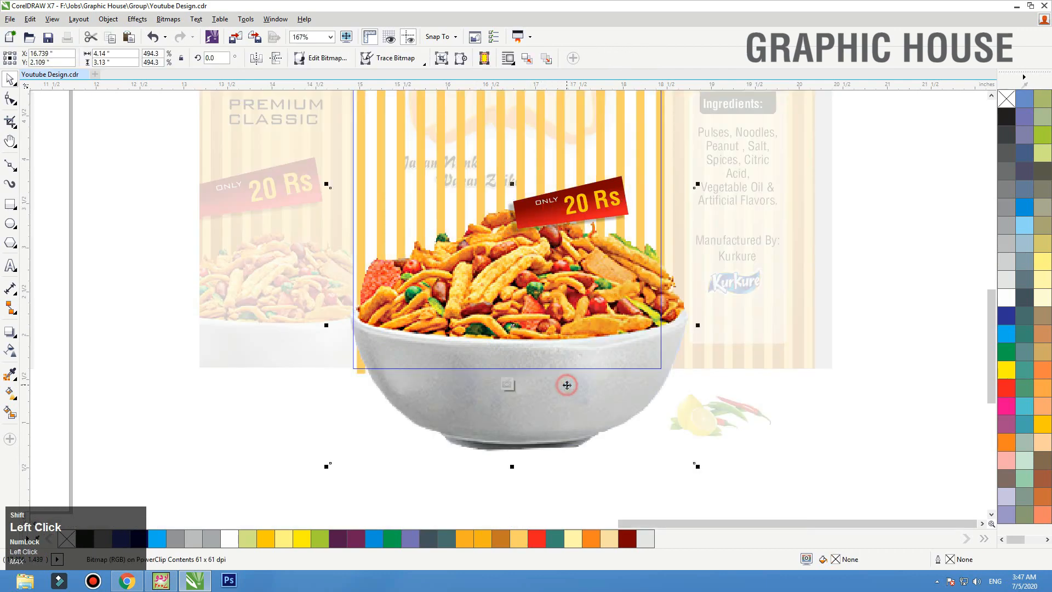
pyautogui.hotkey('shift', 'pageup')
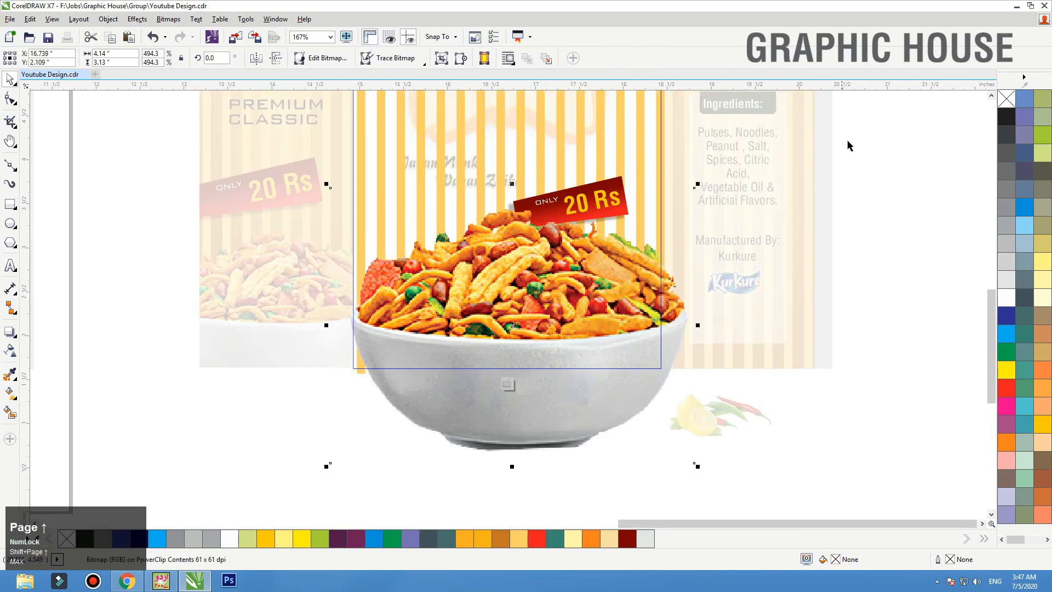
# Group the front price tag, tilt it more steeply behind the bowl's upper right side, and finish editing the PowerClip contents.
pyautogui.moveTo(896, 145); pyautogui.dragTo(490, 260)
pyautogui.hotkey('ctrl', 'g')
pyautogui.click(618, 191)
pyautogui.click(624, 178)
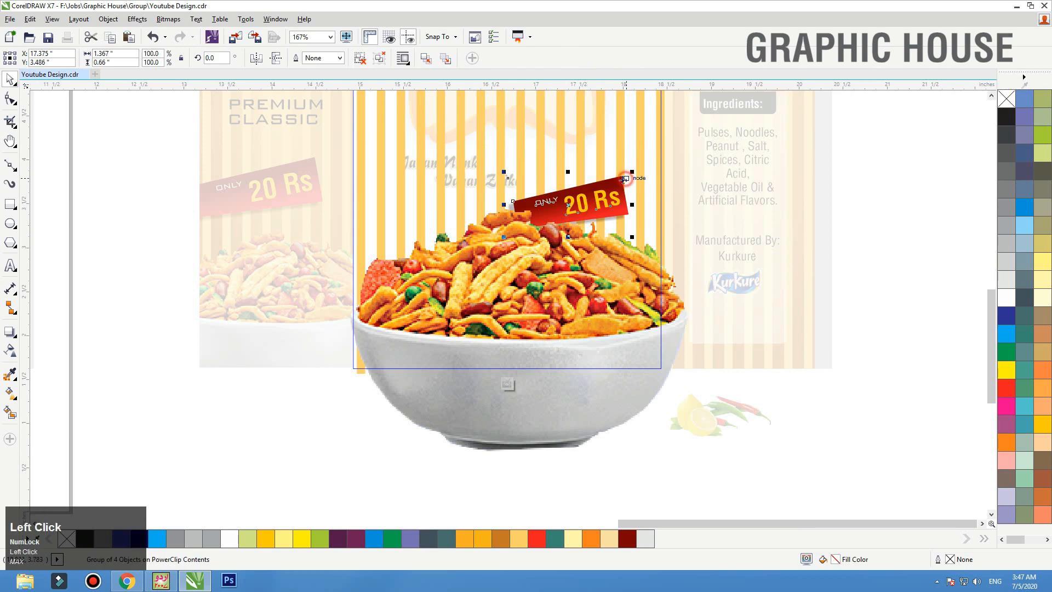
pyautogui.click(626, 178)
pyautogui.moveTo(631, 172); pyautogui.dragTo(622, 159)
pyautogui.moveTo(604, 188)
pyautogui.mouseDown()
pyautogui.moveTo(607, 196)
pyautogui.moveTo(616, 182)
pyautogui.mouseUp()
pyautogui.hotkey('ctrl', 'z')
pyautogui.keyDown('ctrl'); pyautogui.click(864, 190); pyautogui.keyUp('ctrl')
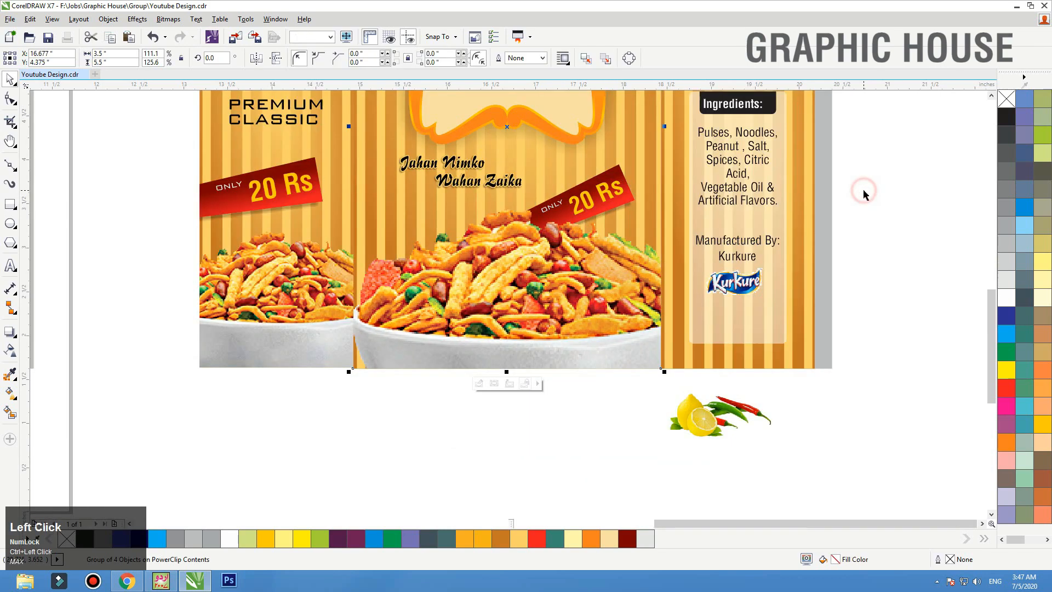
# Place the lemon and chillies at the upper left of the duplicate's large bowl and fit both pouch versions in view.
pyautogui.click(697, 446)
pyautogui.moveTo(707, 427); pyautogui.dragTo(420, 236)
pyautogui.click(505, 373)
pyautogui.press('F3')
pyautogui.moveTo(742, 395); pyautogui.dragTo(355, 154)
pyautogui.click(370, 120)
pyautogui.press('F4')
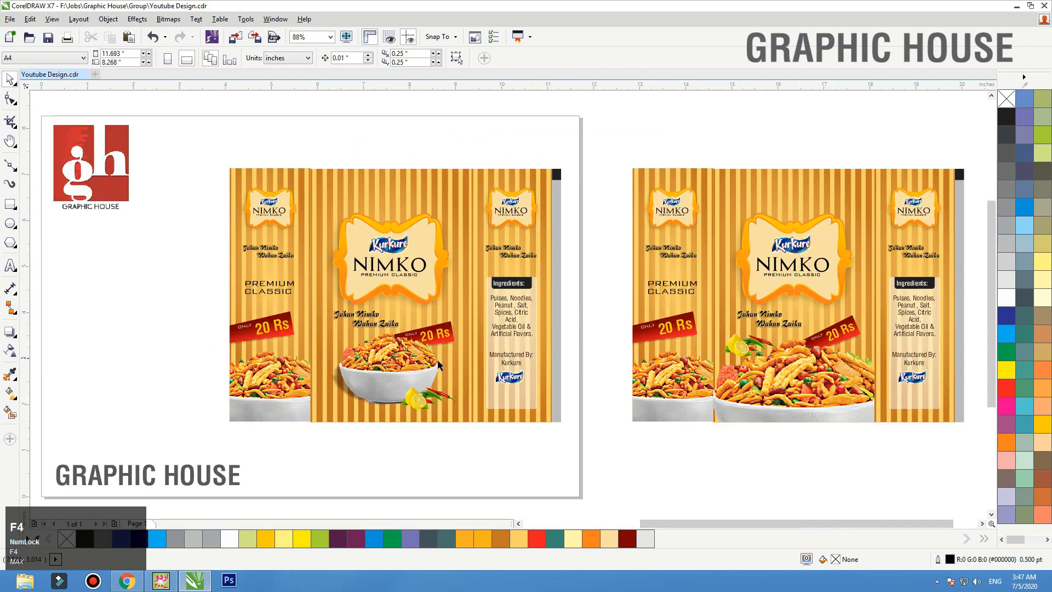